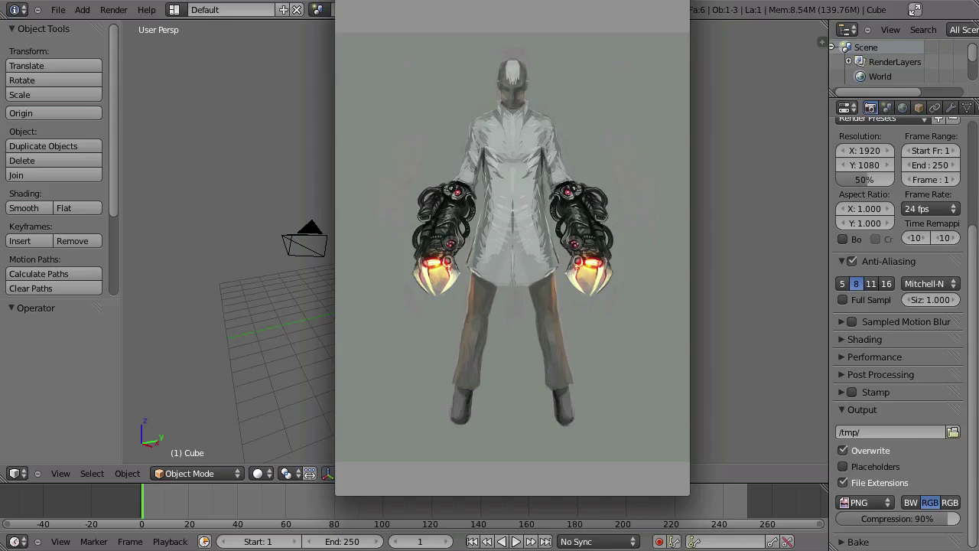
# Switch to the MVI_2950.mov footage and scrub through it to examine the forearm rig's tracking balls during the arm movement.
pyautogui.press('super+Tab')
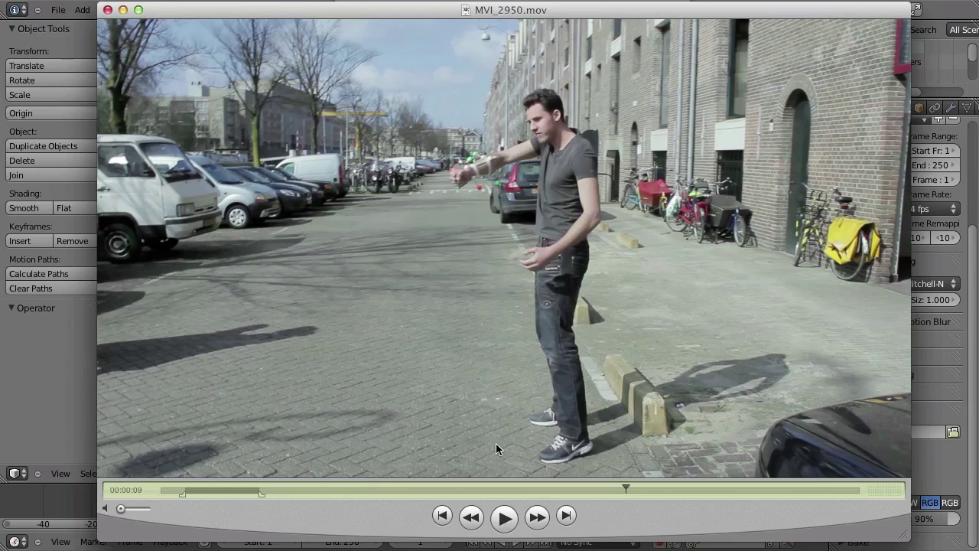
pyautogui.moveTo(386, 488); pyautogui.dragTo(355, 486)
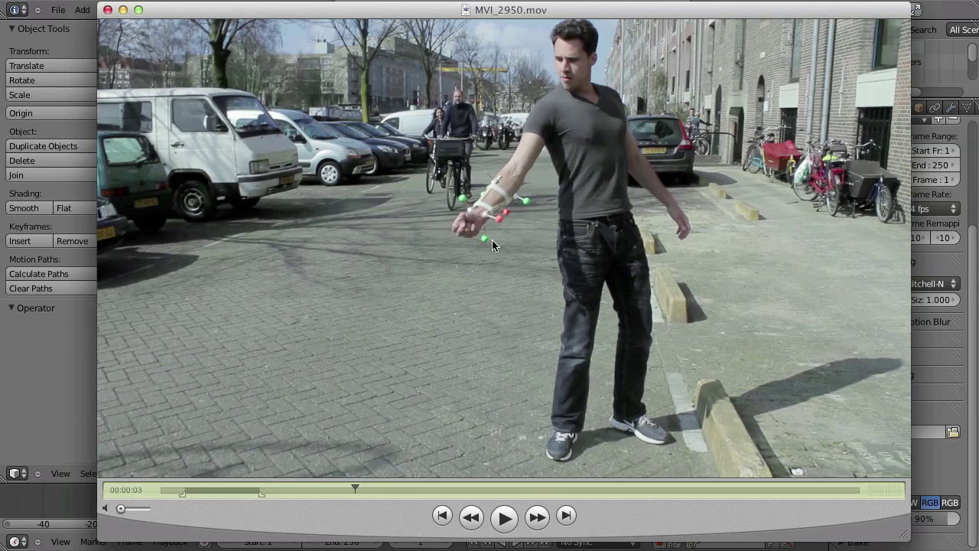
pyautogui.keyDown('shift'); pyautogui.moveTo(363, 492); pyautogui.dragTo(273, 489); pyautogui.keyUp('shift')
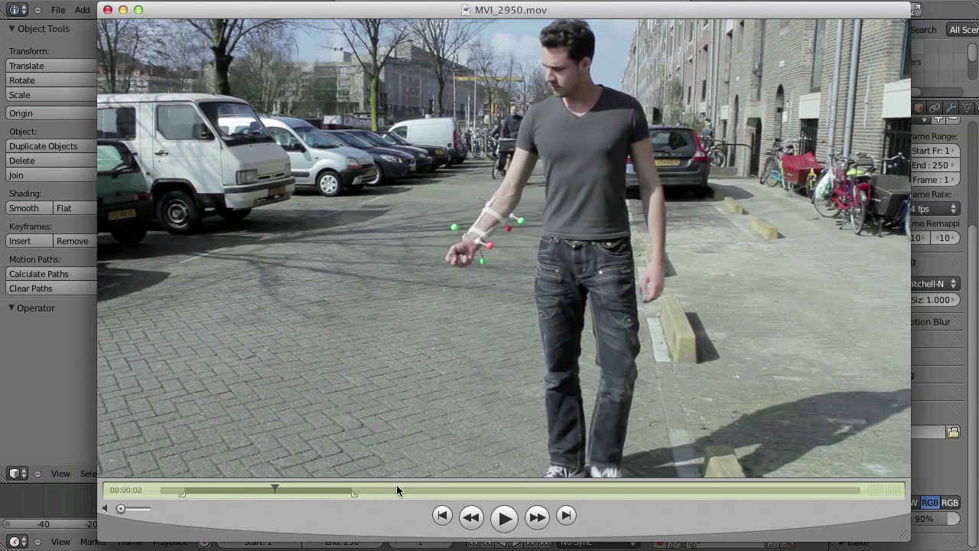
pyautogui.click(504, 518)
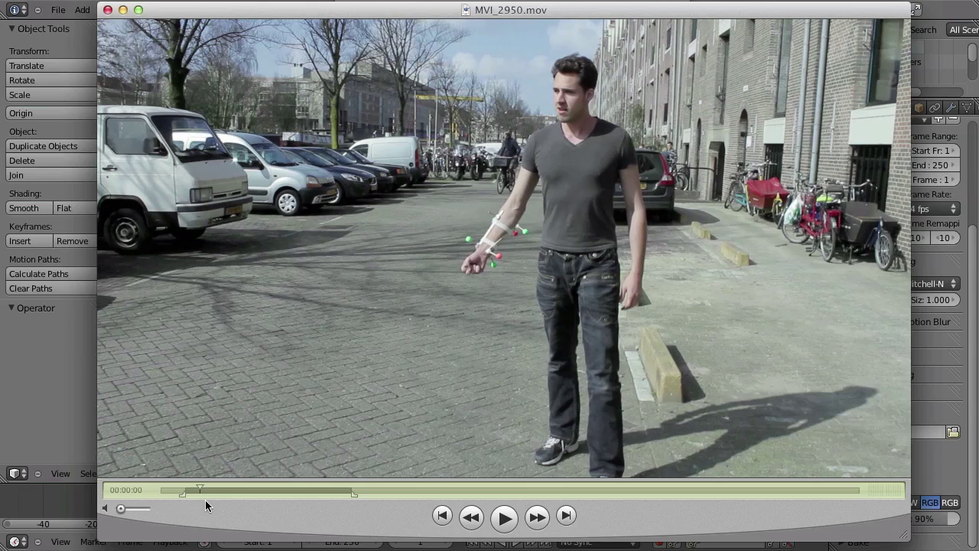
pyautogui.moveTo(203, 488); pyautogui.dragTo(246, 487)
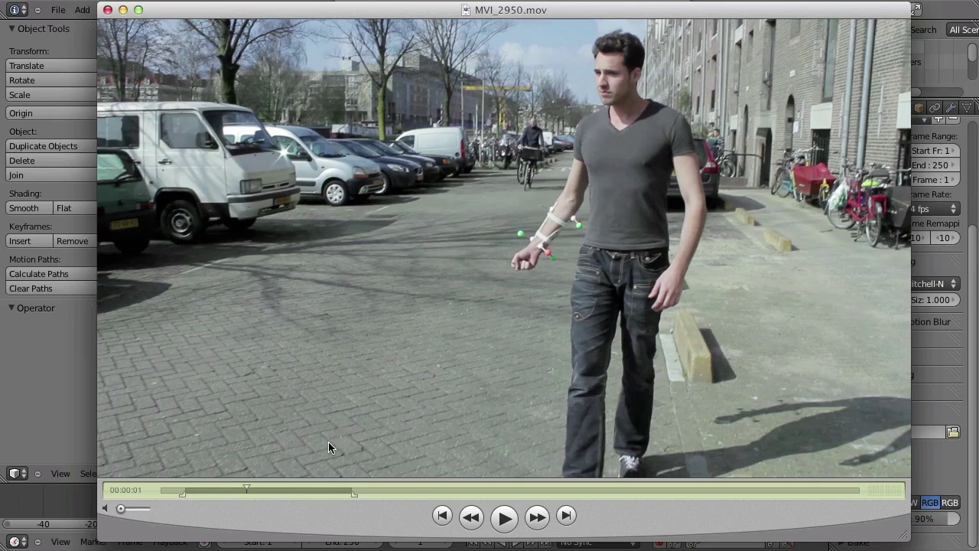
pyautogui.moveTo(250, 490); pyautogui.dragTo(396, 470)
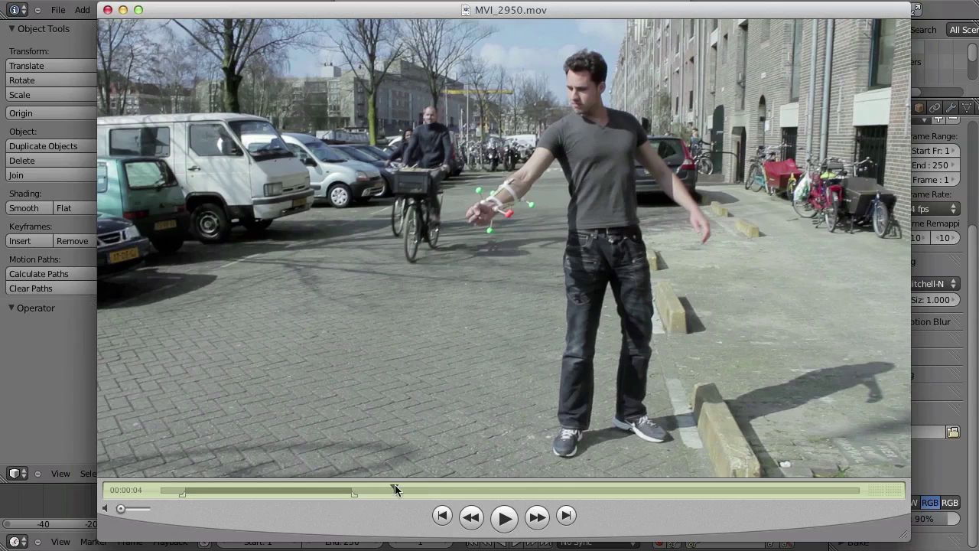
pyautogui.moveTo(402, 490); pyautogui.dragTo(587, 435)
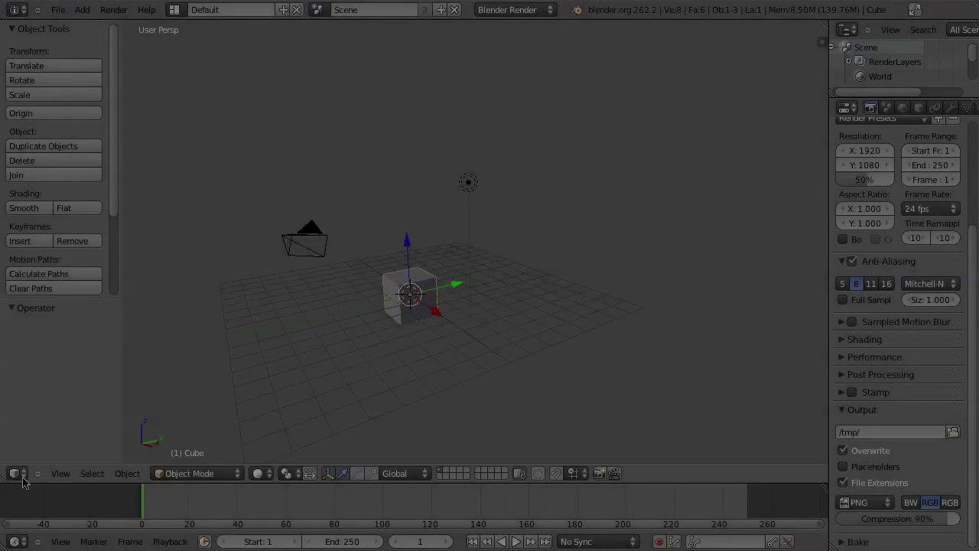
# Switch the 3D view in Blender to the Movie Clip Editor and open MVI_2950.mov from the Object_Tracking/Gun footage folder.
pyautogui.click(13, 473)
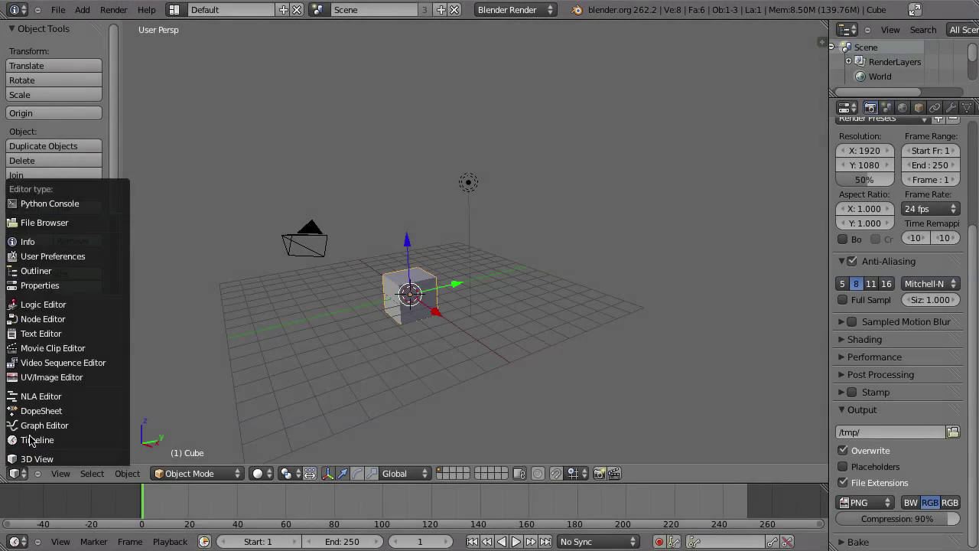
pyautogui.click(42, 347)
pyautogui.click(166, 472)
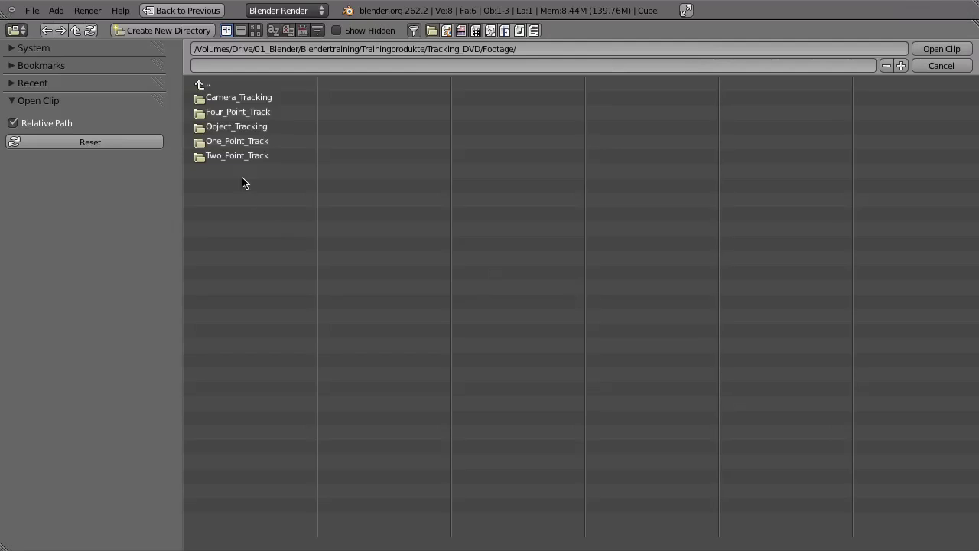
pyautogui.click(224, 128)
pyautogui.click(214, 98)
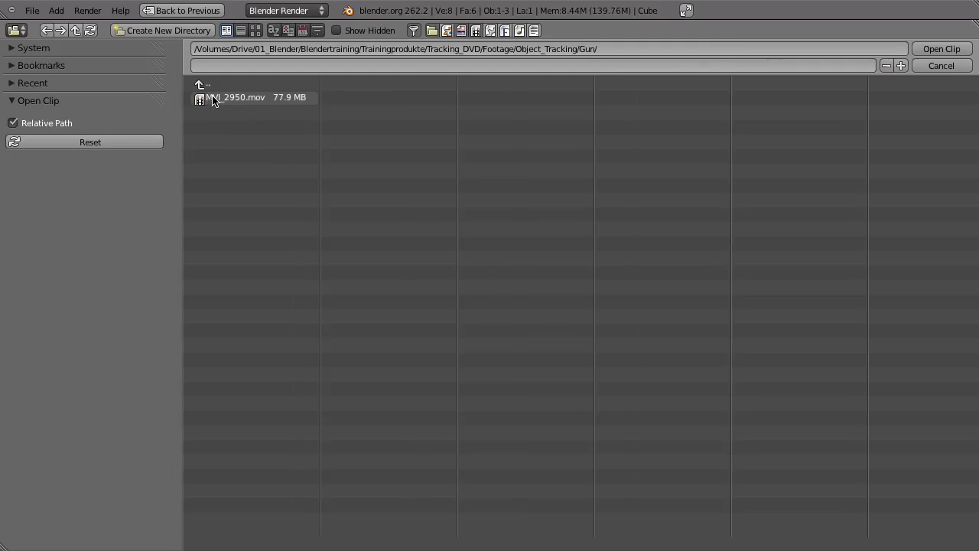
pyautogui.click(222, 98)
pyautogui.click(945, 49)
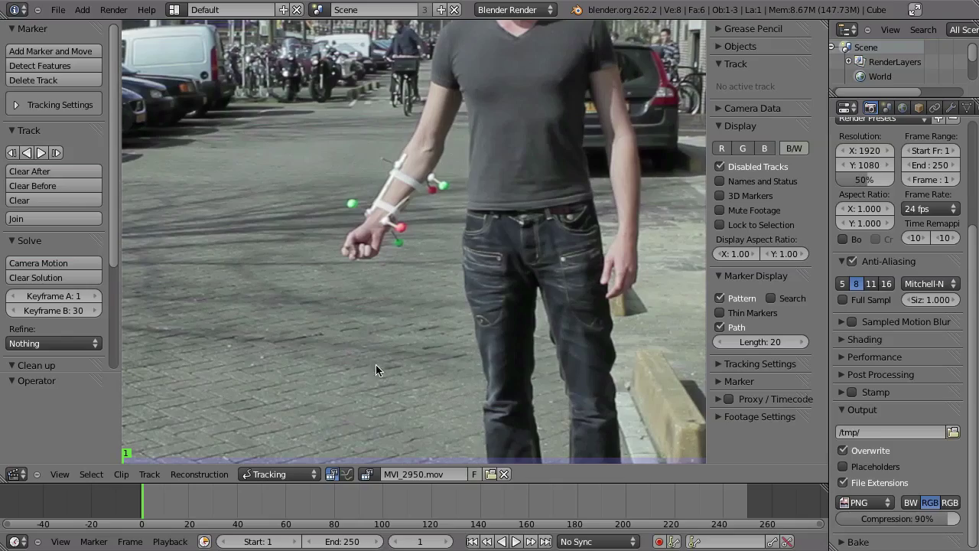
# Play and scrub through the loaded clip with the whole figure in view to find where the shot should end.
pyautogui.hotkey('alt', 'a')
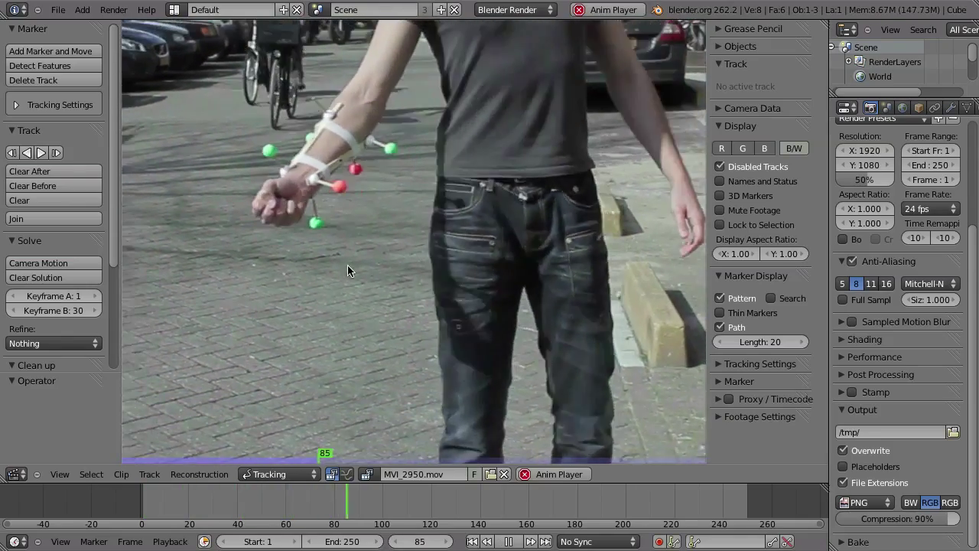
pyautogui.scroll(-4, 347, 264)
pyautogui.hotkey('alt', 'a')
pyautogui.moveTo(430, 501)
pyautogui.mouseDown()
pyautogui.moveTo(520, 485)
pyautogui.moveTo(306, 488)
pyautogui.moveTo(431, 483)
pyautogui.mouseUp()
pyautogui.scroll(2, 512, 248)
pyautogui.keyDown('ctrl'); pyautogui.moveTo(513, 248); pyautogui.dragTo(513, 267, button='middle'); pyautogui.keyUp('ctrl')
pyautogui.moveTo(513, 267); pyautogui.dragTo(497, 236, button='middle')
pyautogui.moveTo(487, 170); pyautogui.dragTo(483, 169, button='middle')
pyautogui.moveTo(415, 505); pyautogui.dragTo(298, 492)
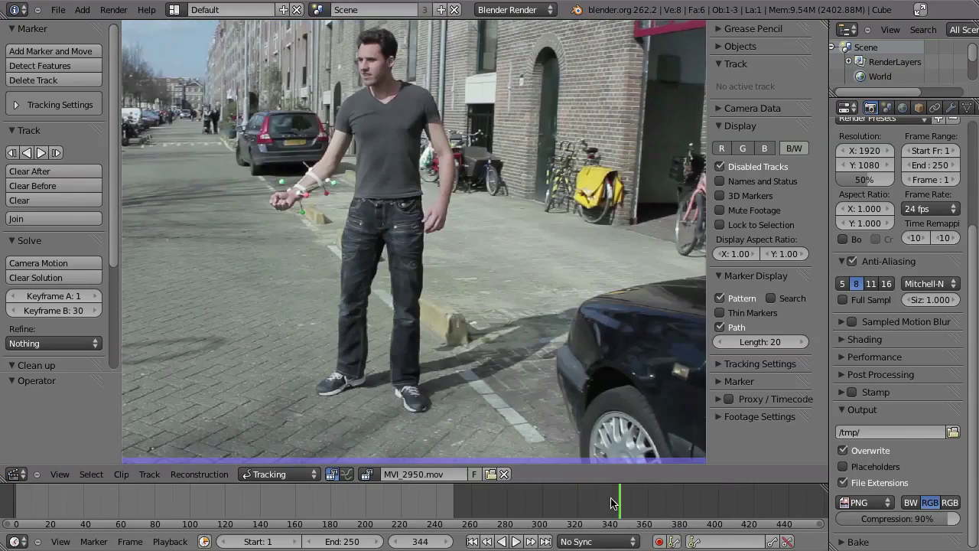
# Go to frame 320 and make it the scene's end frame.
pyautogui.moveTo(618, 503); pyautogui.dragTo(581, 502)
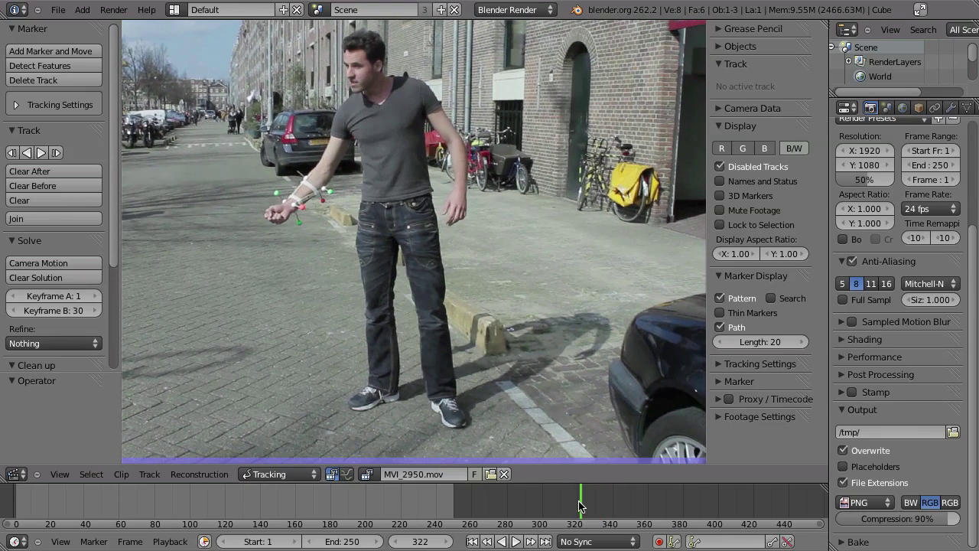
pyautogui.click(398, 545)
pyautogui.click(396, 543)
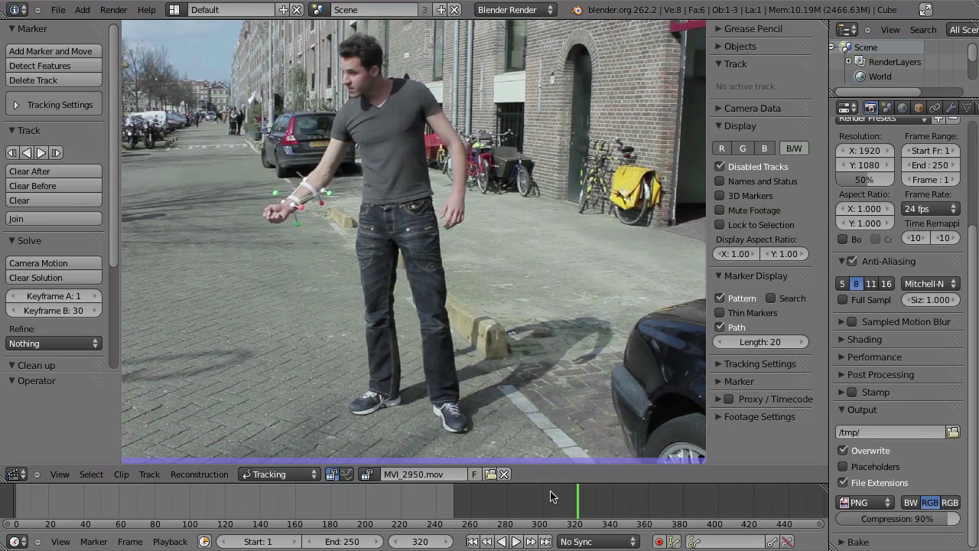
pyautogui.press('e')
# Play the shortened frame range to review the arm movement.
pyautogui.hotkey('alt', 'a')
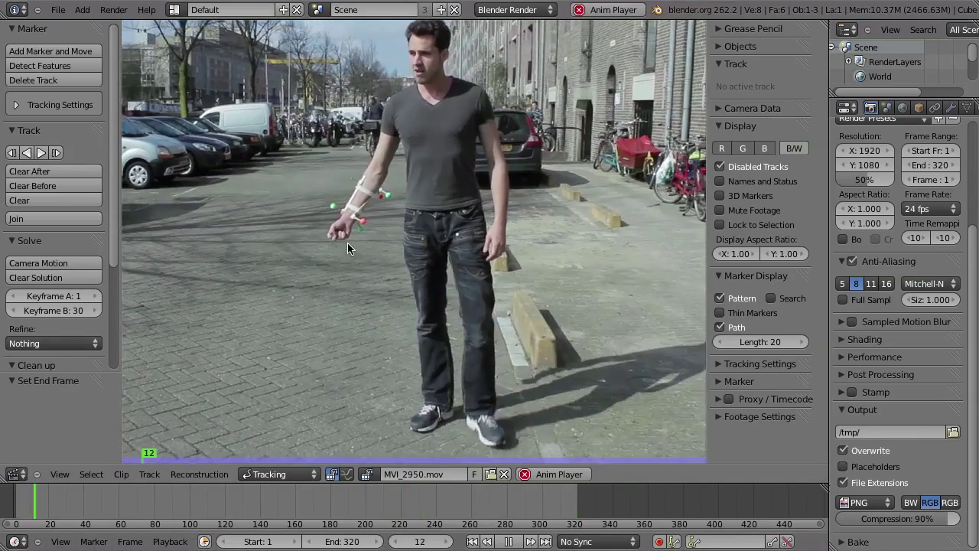
pyautogui.hotkey('alt', 'a')
pyautogui.moveTo(400, 218); pyautogui.dragTo(430, 256, button='middle')
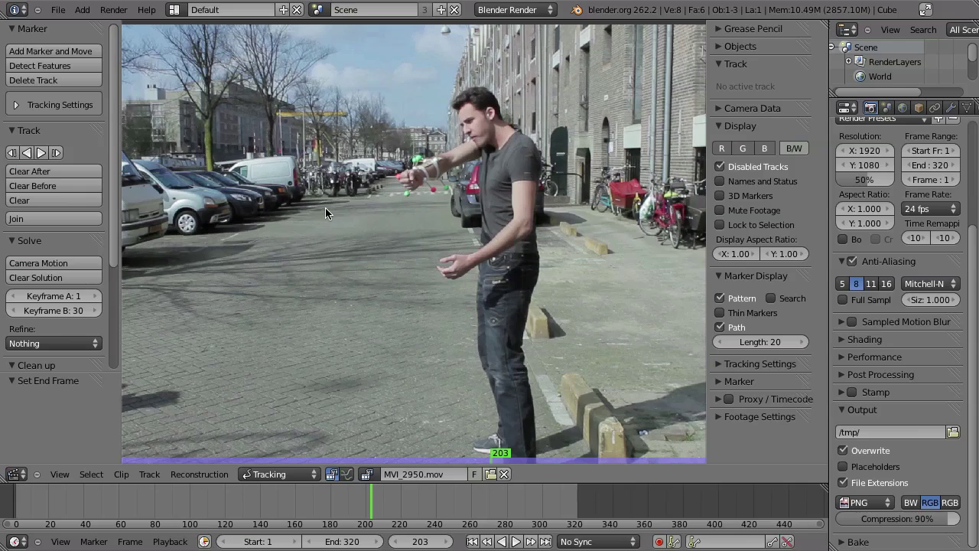
# Return to frame 1, show the tracking settings and add a marker on the green ball in front of the wrist.
pyautogui.hotkey('shift', 'Left')
pyautogui.scroll(4, 351, 270)
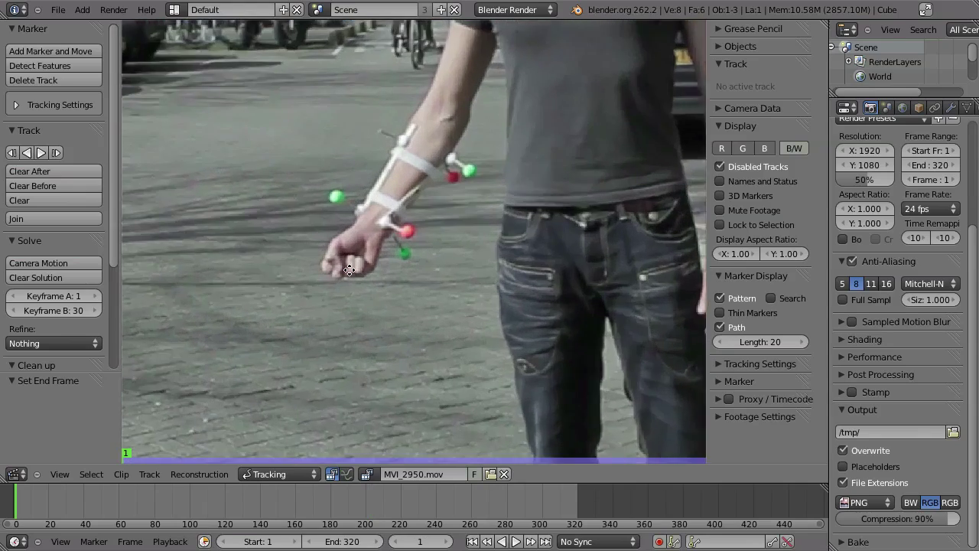
pyautogui.scroll(3, 349, 270)
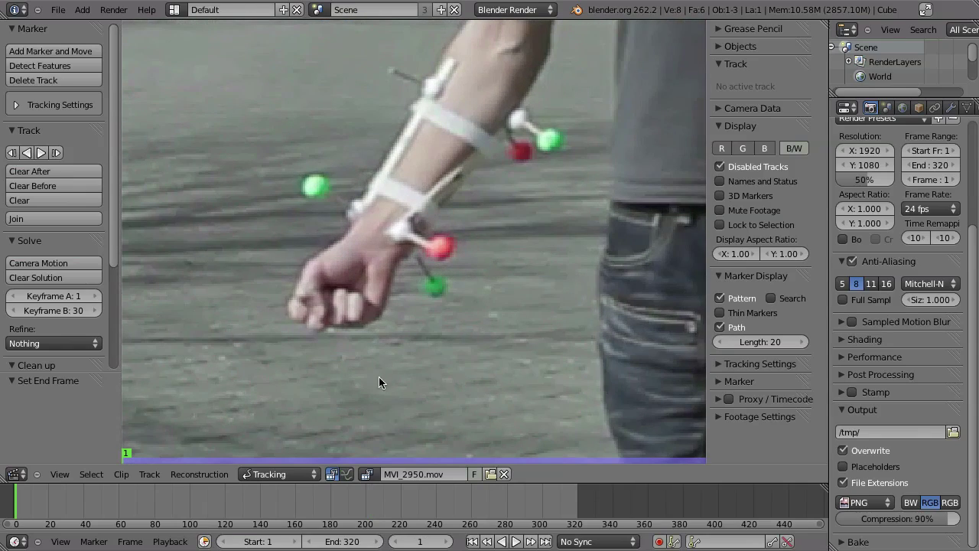
pyautogui.click(50, 112)
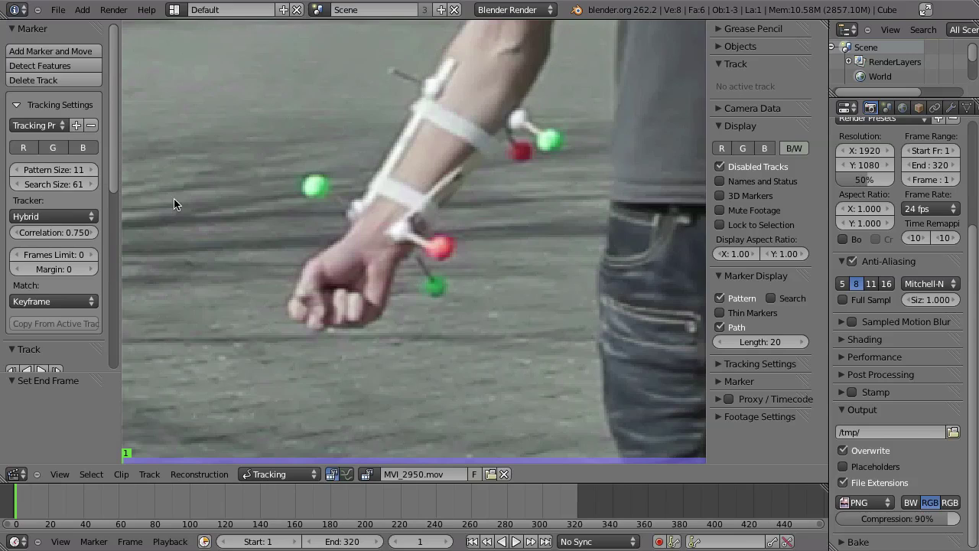
pyautogui.keyDown('ctrl'); pyautogui.click(315, 185); pyautogui.keyUp('ctrl')
pyautogui.keyDown('ctrl'); pyautogui.moveTo(334, 185); pyautogui.dragTo(339, 185); pyautogui.keyUp('ctrl')
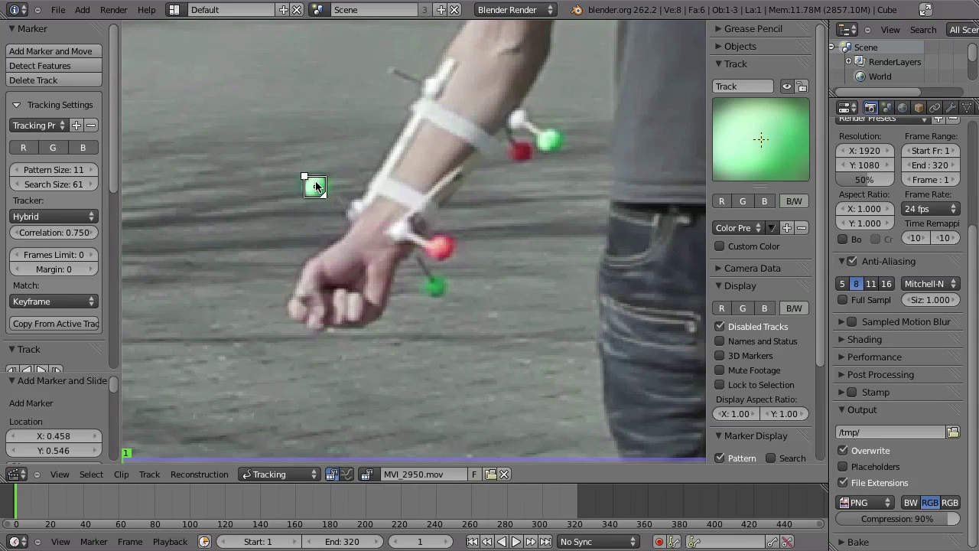
# Enlarge the new marker's pattern area by a factor of about 1.218 so it encloses the green ball.
pyautogui.press('s')
pyautogui.rightClick(346, 202)
pyautogui.press('s')
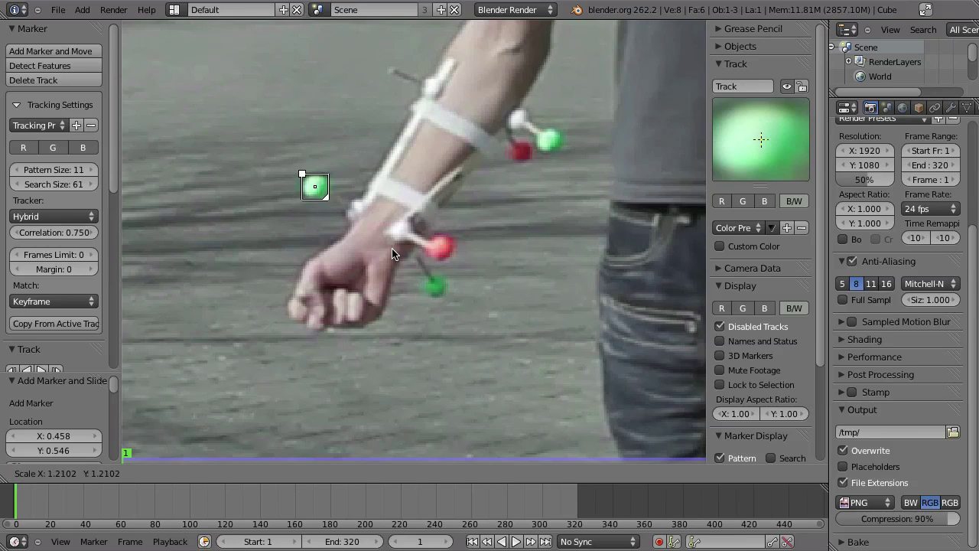
pyautogui.click(396, 259)
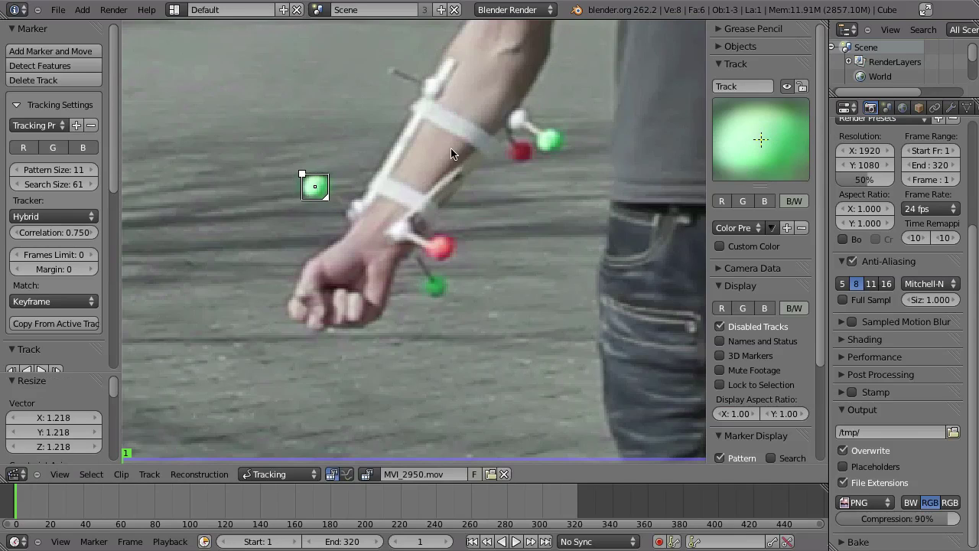
# Lock the view to the selected marker and track it forward from frame 1.
pyautogui.press('l')
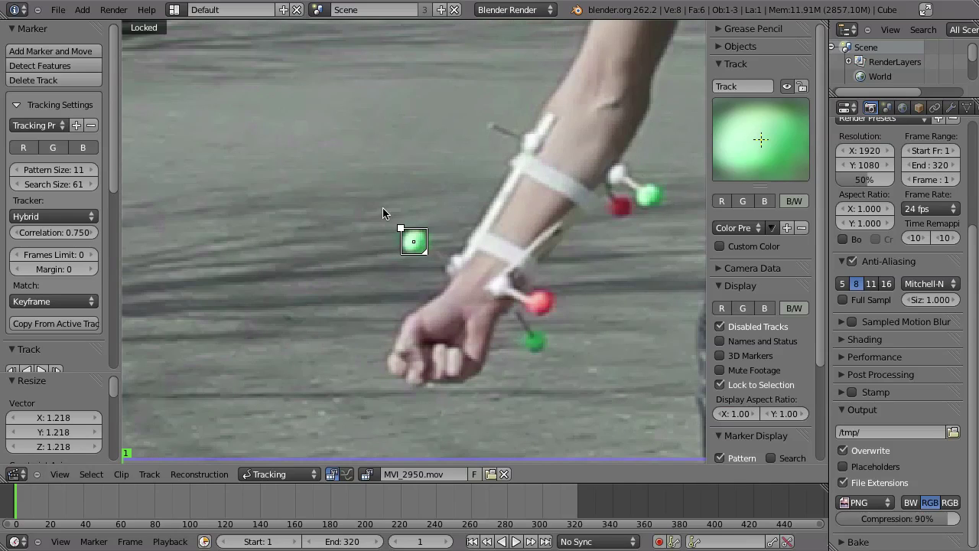
pyautogui.hotkey('ctrl', 't')
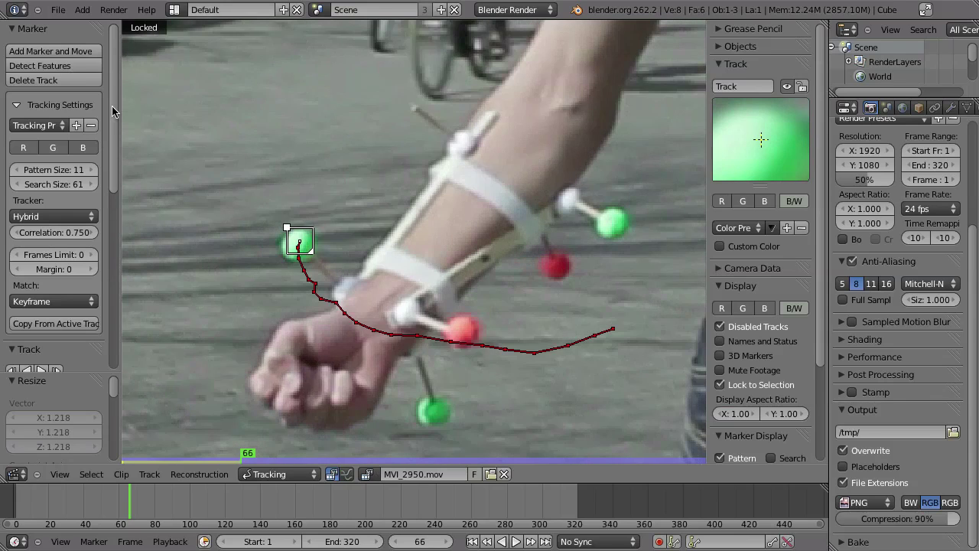
# Go back to frame 56, scale the marker up by about 1.152 and recentre it on the green ball.
pyautogui.press('Left')
pyautogui.press('Left')
pyautogui.press('Left')
pyautogui.press('Left')
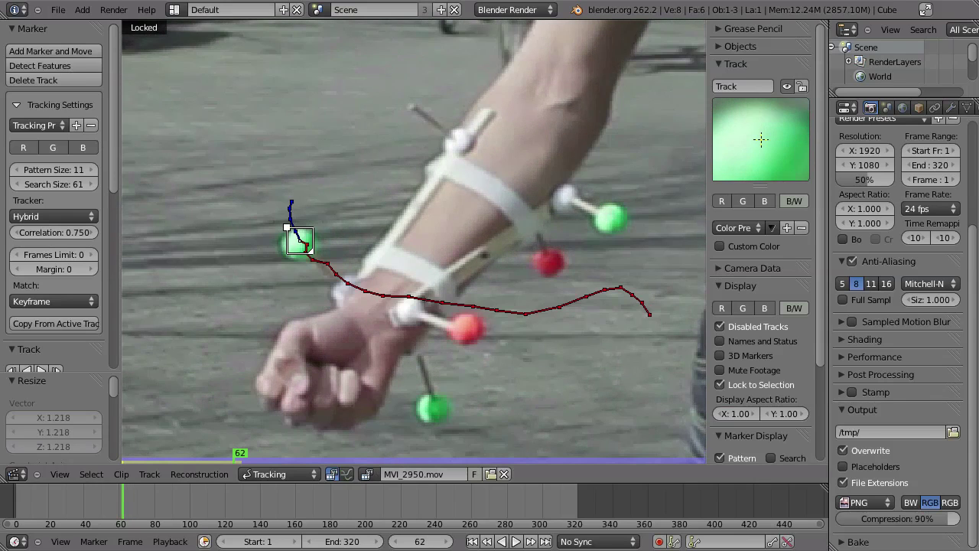
pyautogui.press('Left')
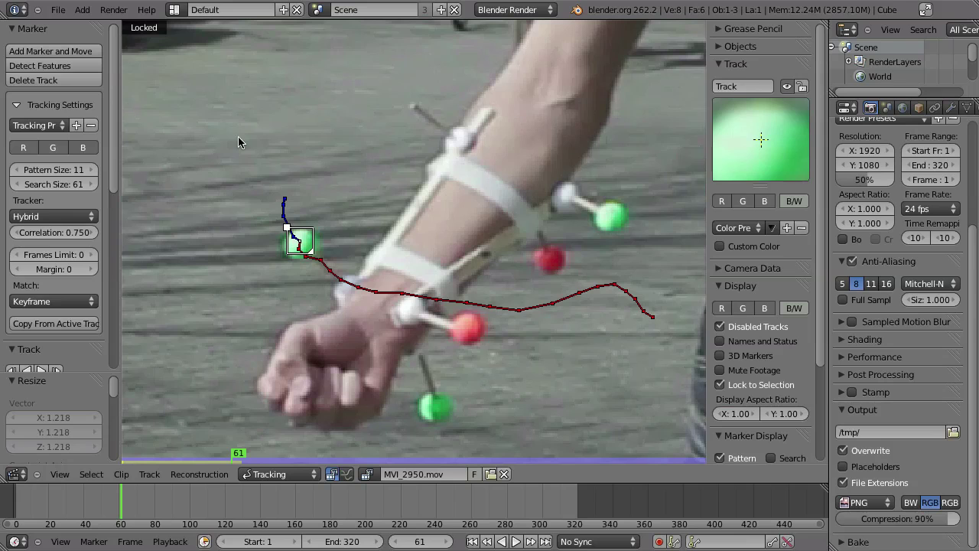
pyautogui.press('Left')
pyautogui.press('Left')
pyautogui.press('Left')
pyautogui.press('Left')
pyautogui.press('Left')
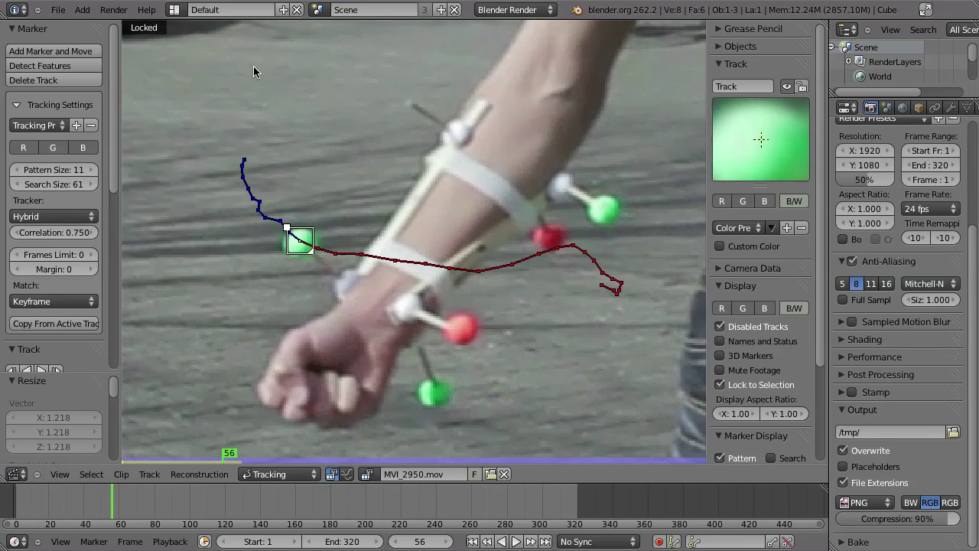
pyautogui.press('s')
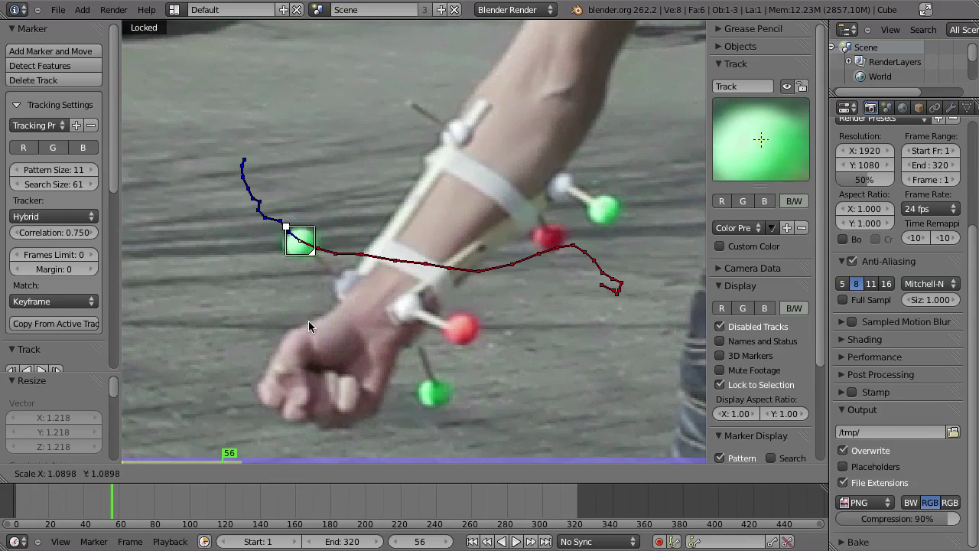
pyautogui.click(325, 341)
pyautogui.press('g')
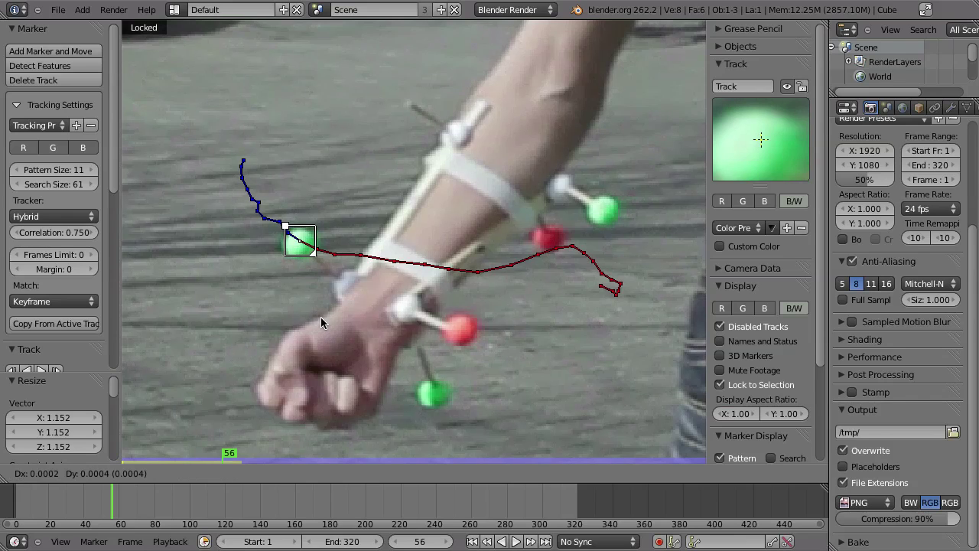
pyautogui.click(319, 355)
# Step through the frames around the corrected frame 56 up to frame 62 to check how well the marker fits the ball.
pyautogui.press('Left')
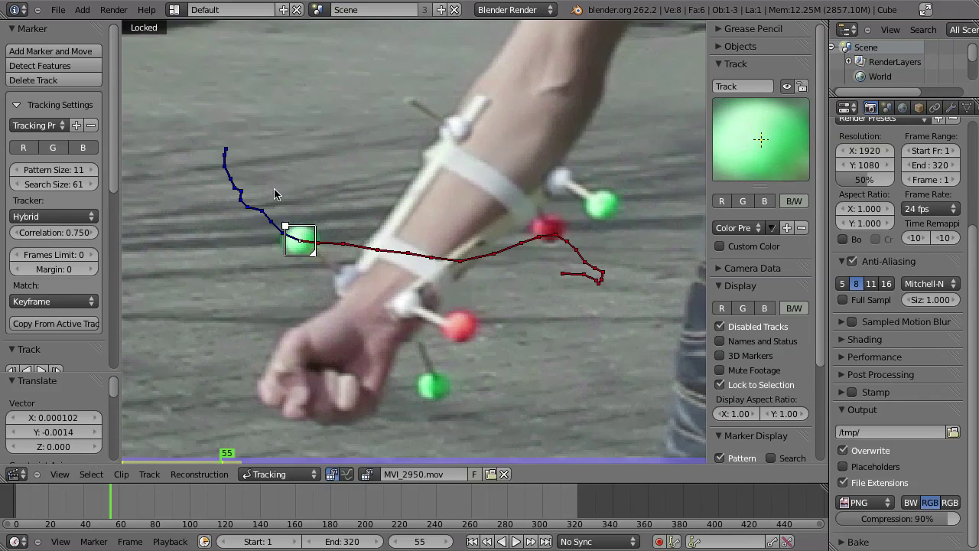
pyautogui.press('Left')
pyautogui.press('Left')
pyautogui.press('Right')
pyautogui.press('Right')
pyautogui.press('Right')
pyautogui.press('Right')
pyautogui.press('Right')
pyautogui.press('Right')
pyautogui.press('Right')
pyautogui.press('Right')
pyautogui.press('Right')
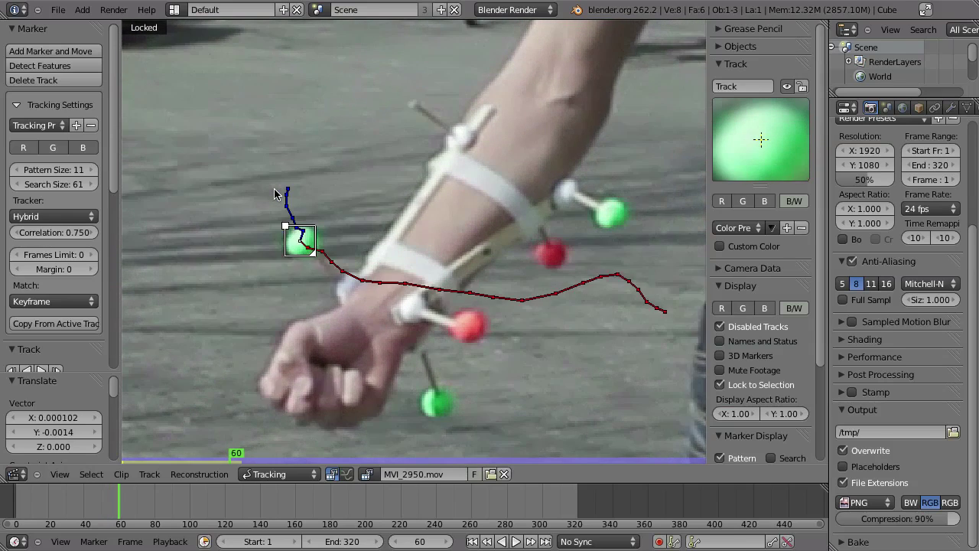
pyautogui.press('Right')
pyautogui.press('Left')
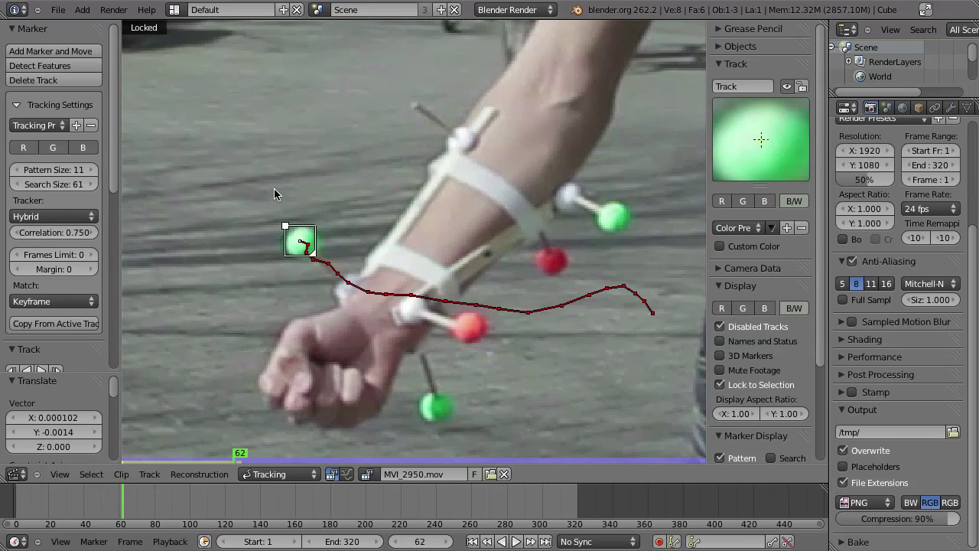
# Recentre the marker on the green ball at frame 63 and track it forward from there.
pyautogui.press('Right')
pyautogui.click(266, 257)
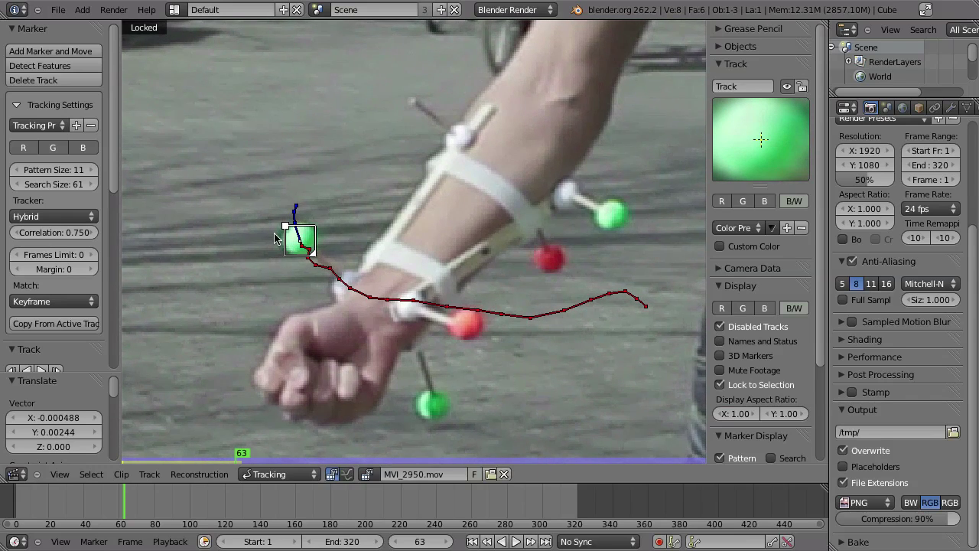
pyautogui.hotkey('ctrl', 't')
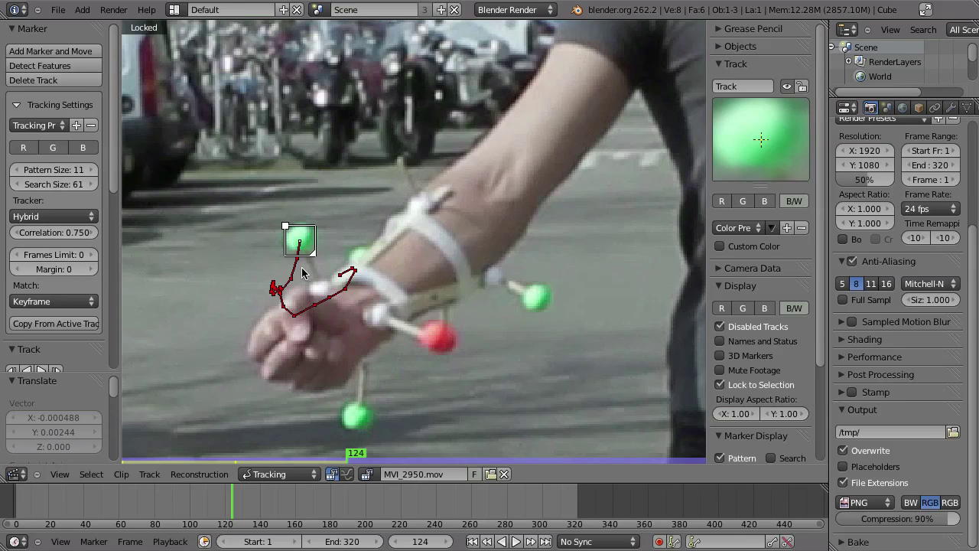
# Recentre the marker on the green ball at frame 124, scale it by 0.952 and track it backward.
pyautogui.press('g')
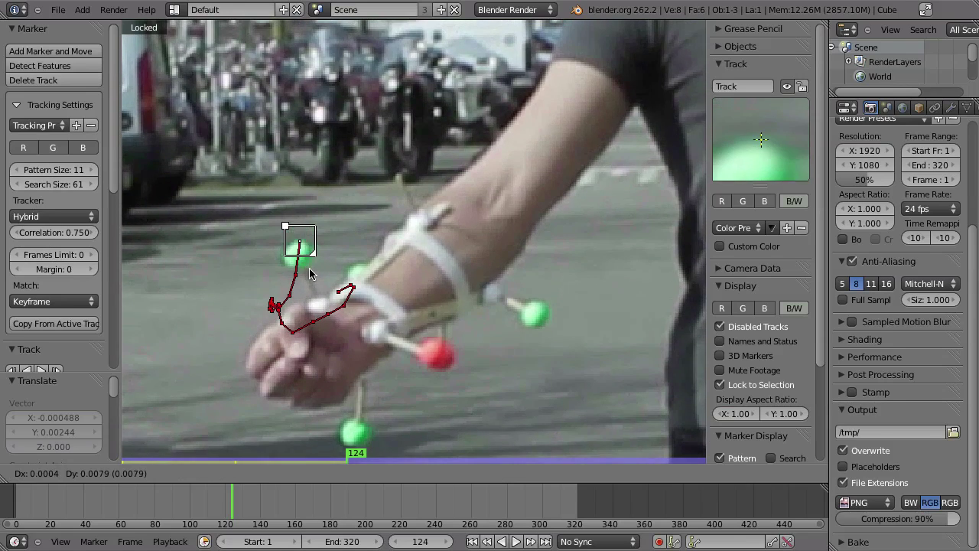
pyautogui.click(309, 261)
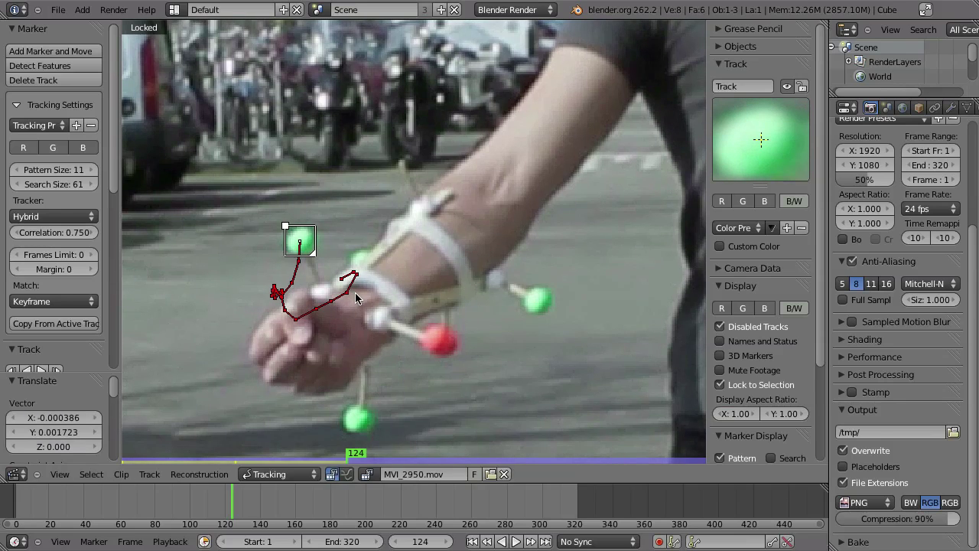
pyautogui.click(276, 263)
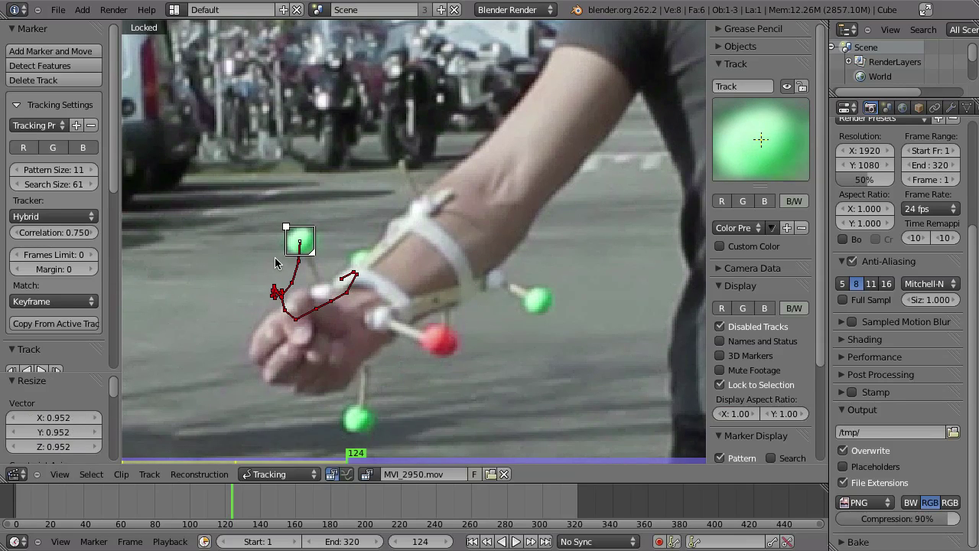
pyautogui.hotkey('shift', 'ctrl', 't')
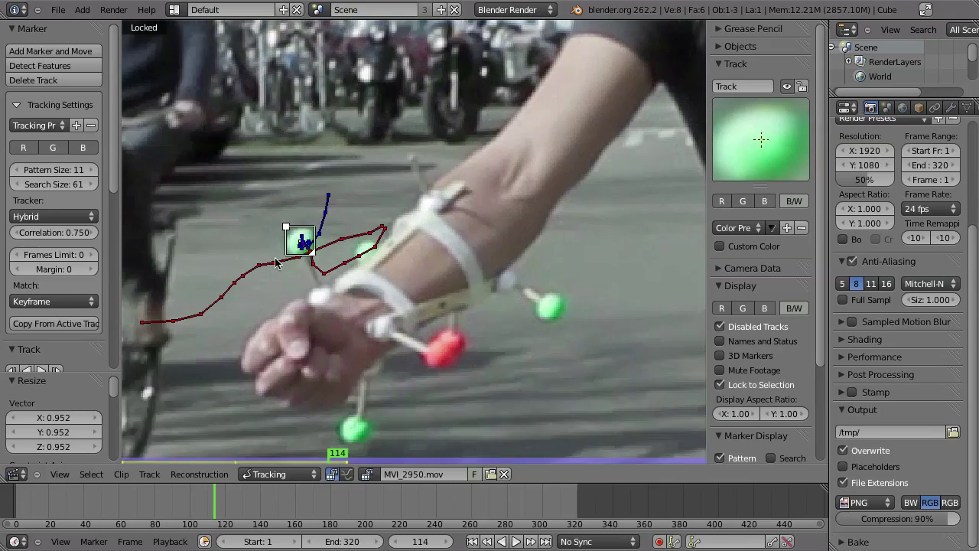
# Go to frame 132, recentre the marker on the green ball and track it forward from there.
pyautogui.press('Left')
pyautogui.press('Right')
pyautogui.press('Right')
pyautogui.press('Right')
pyautogui.press('Right')
pyautogui.press('Right')
pyautogui.press('Right')
pyautogui.press('Right')
pyautogui.press('Right')
pyautogui.press('Right')
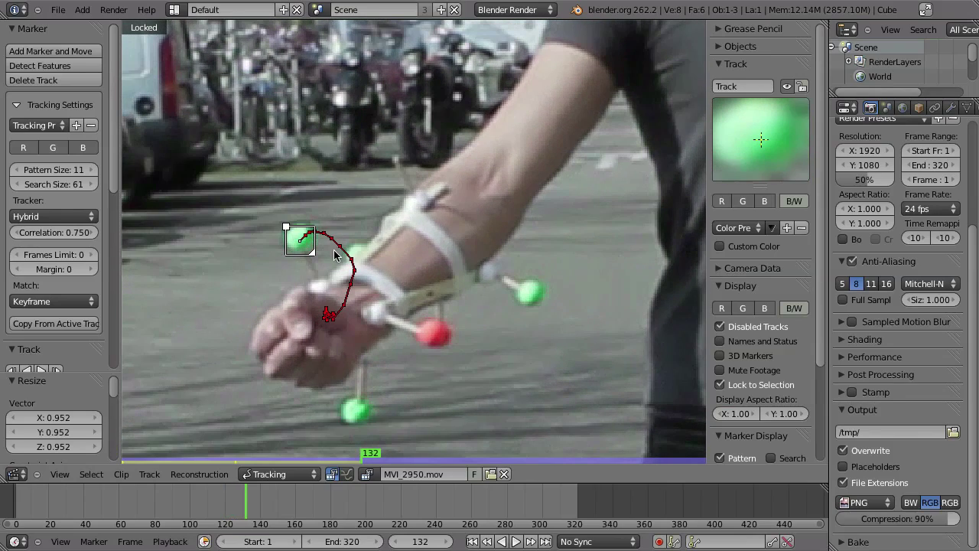
pyautogui.press('g')
pyautogui.click(317, 276)
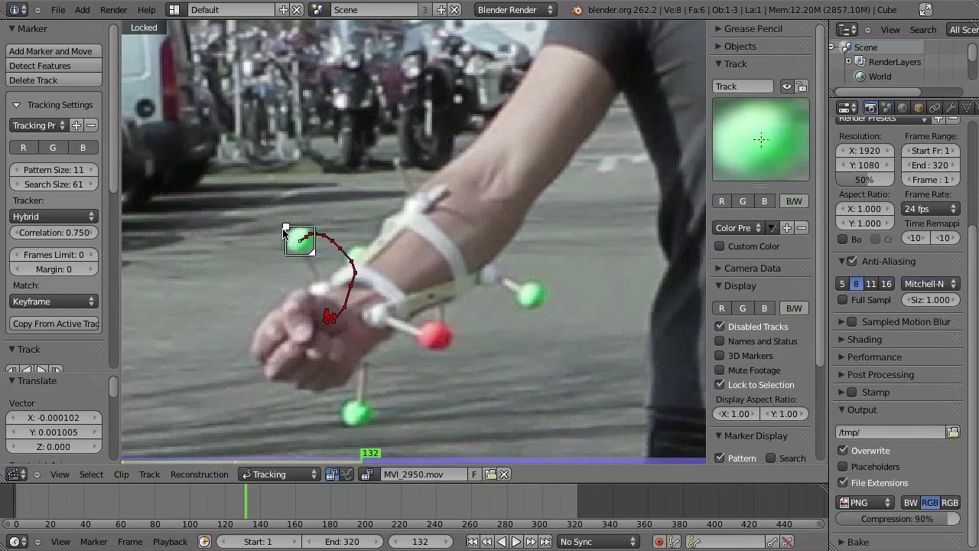
pyautogui.hotkey('ctrl', 't')
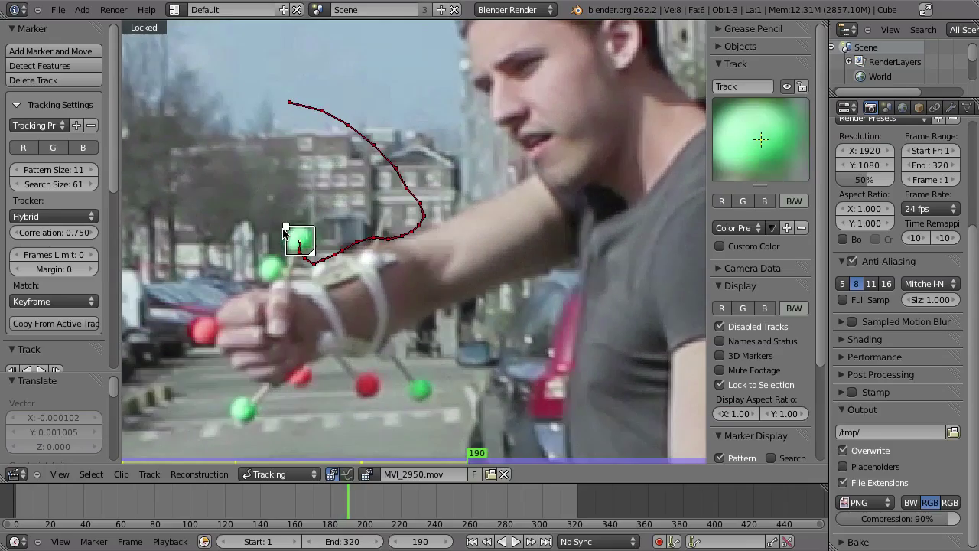
# Step back and forth through frames 189 to 200 to check which green ball the marker follows.
pyautogui.press('Left')
pyautogui.press('Left')
pyautogui.press('Left')
pyautogui.press('Left')
pyautogui.press('Left')
pyautogui.press('Left')
pyautogui.press('Left')
pyautogui.press('Left')
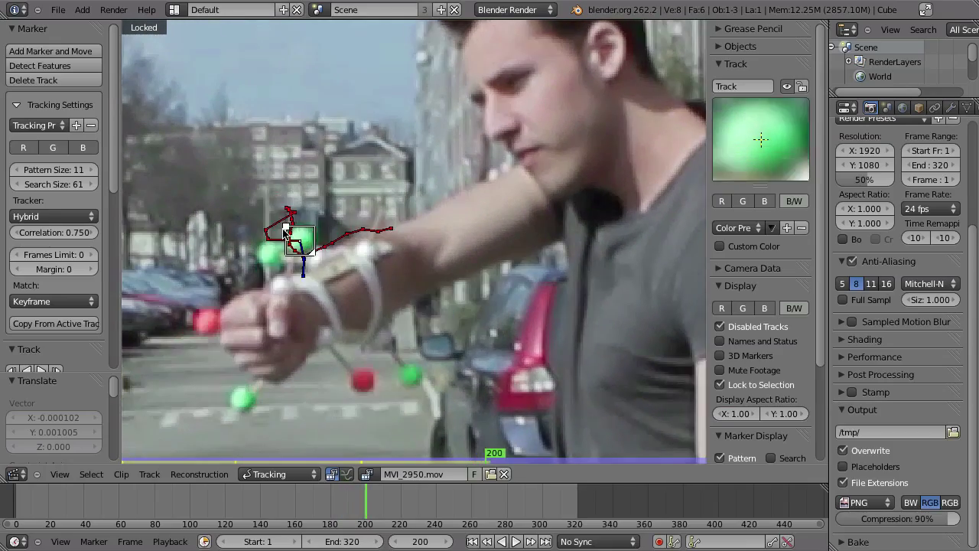
pyautogui.press('Left')
pyautogui.press('Left')
pyautogui.press('Left')
pyautogui.press('Left')
pyautogui.press('Left')
pyautogui.press('Left')
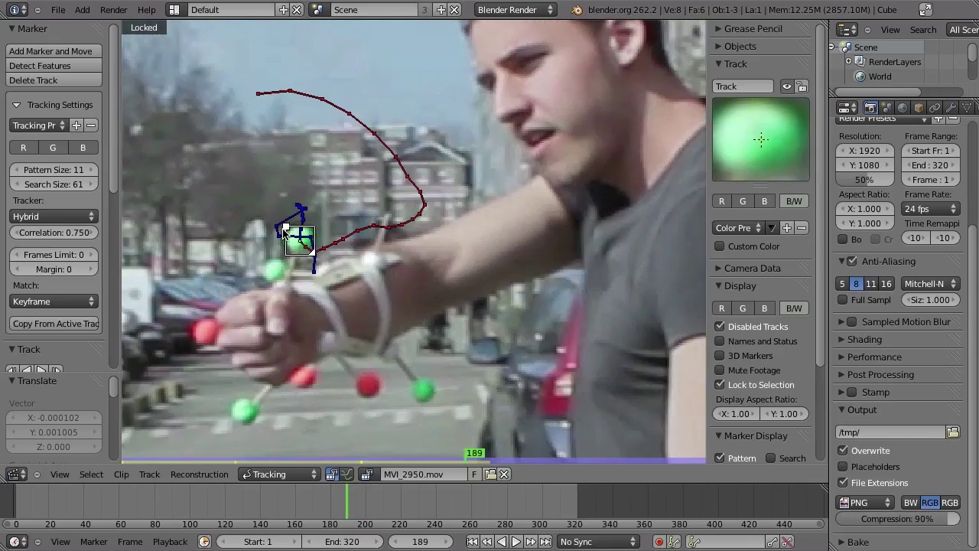
pyautogui.press('Right')
pyautogui.press('Right')
pyautogui.press('Right')
pyautogui.press('Right')
pyautogui.press('Right')
pyautogui.press('Right')
pyautogui.press('Right')
pyautogui.press('Right')
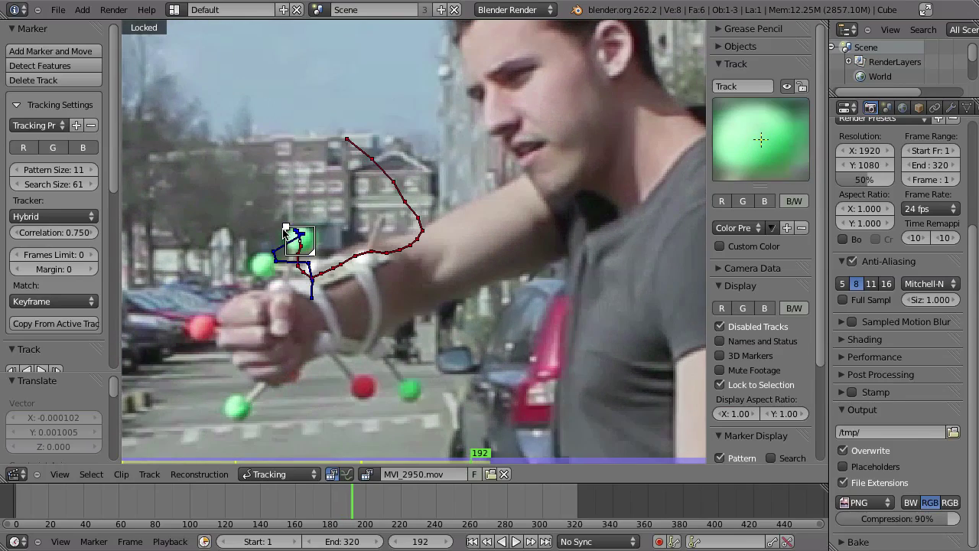
pyautogui.press('Right')
pyautogui.press('Right')
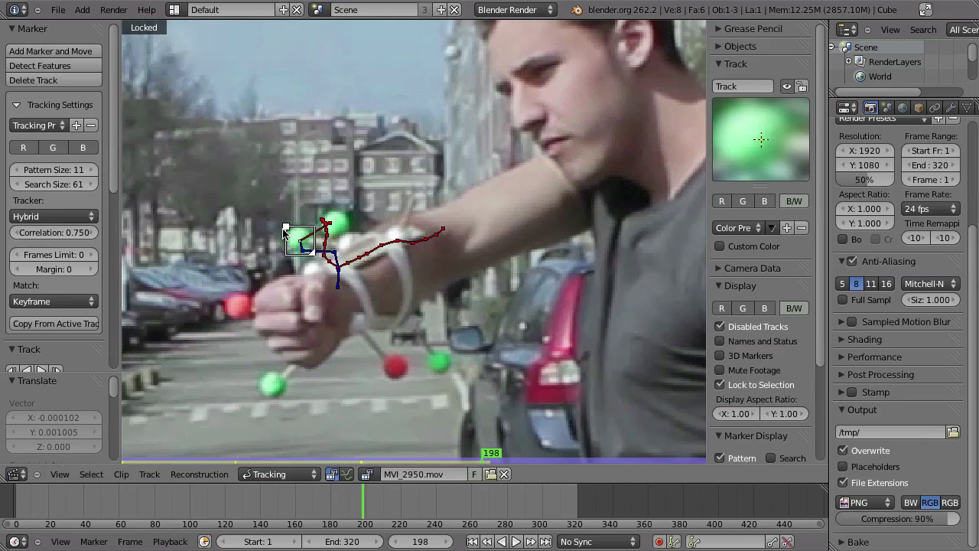
# At frame 198, move the marker back onto the original green ball nearer the forearm and track it forward.
pyautogui.press('g')
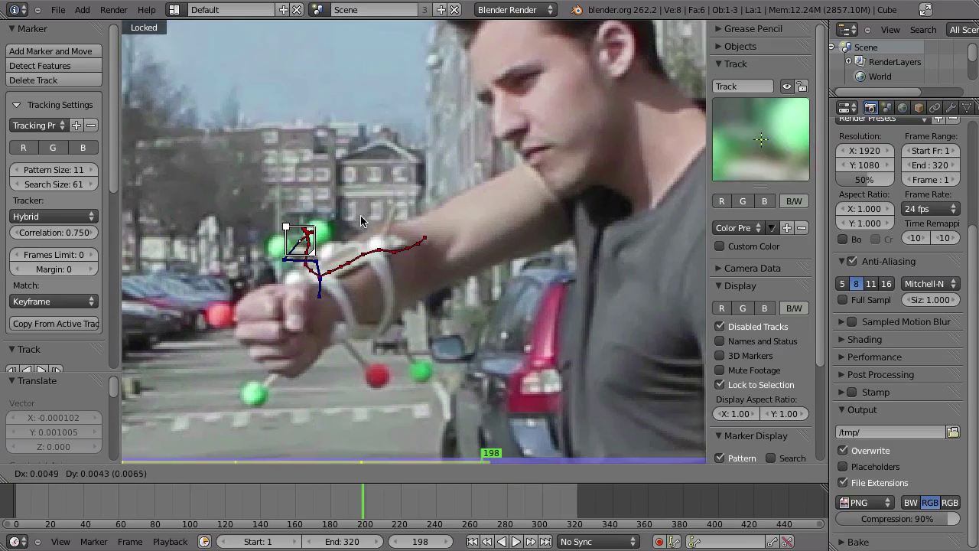
pyautogui.click(396, 205)
pyautogui.hotkey('ctrl', 't')
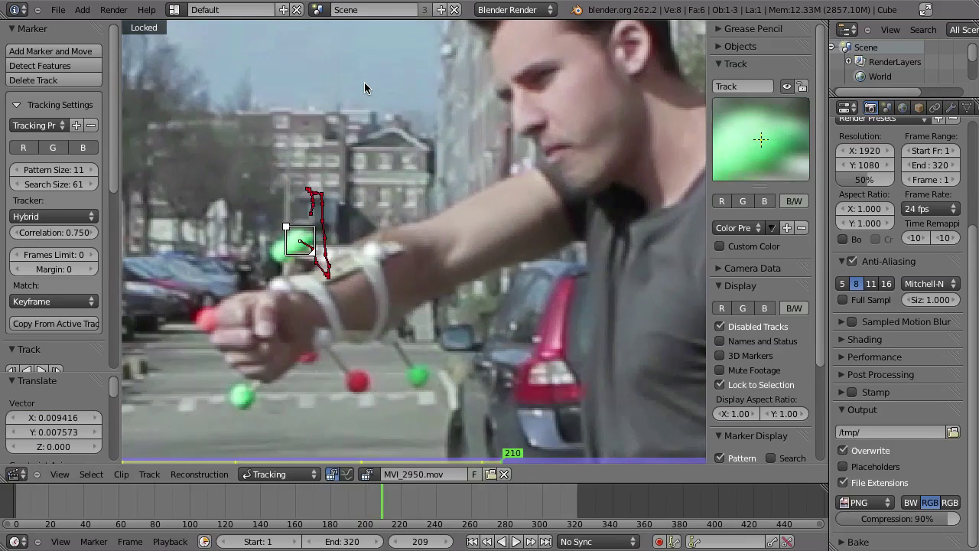
pyautogui.scroll(2, 205, 285)
pyautogui.moveTo(205, 285); pyautogui.dragTo(425, 259, button='middle')
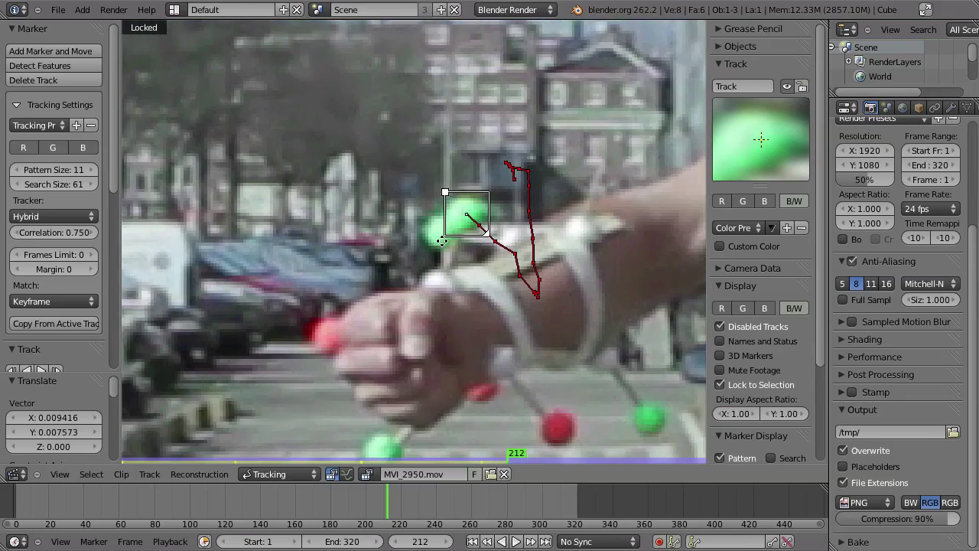
pyautogui.scroll(2, 488, 213)
pyautogui.moveTo(487, 213); pyautogui.dragTo(389, 191, button='middle')
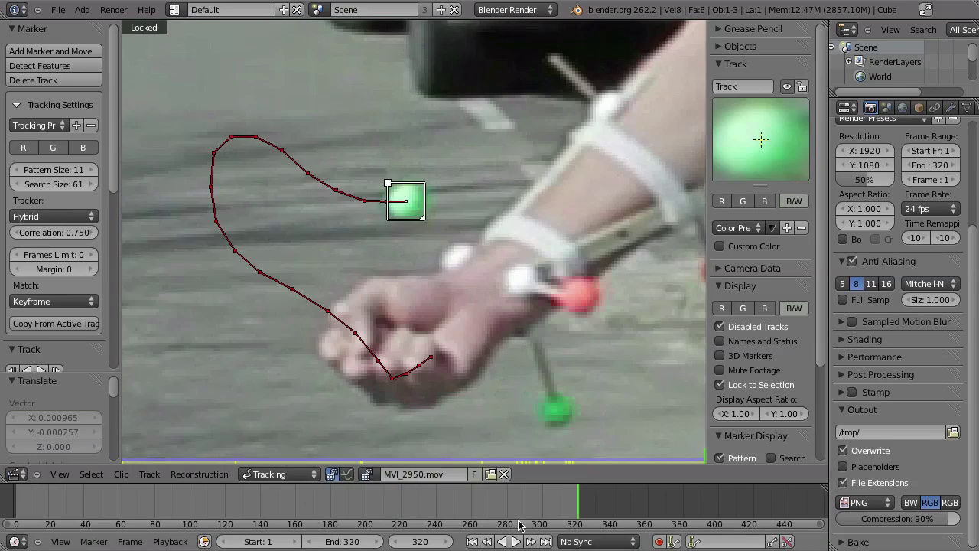
# Return to frame 1 and place a new marker centred on the red ball beside the wrist.
pyautogui.moveTo(581, 509); pyautogui.dragTo(17, 505)
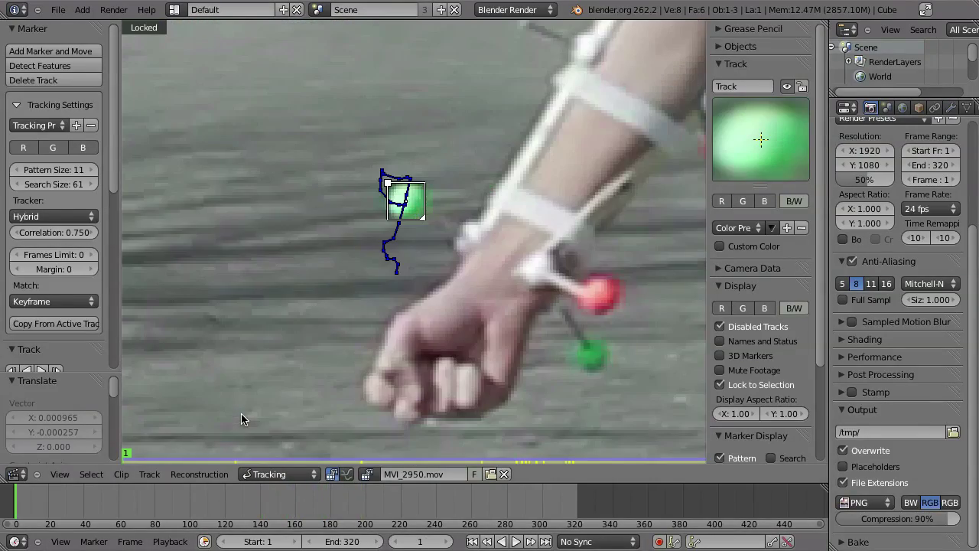
pyautogui.scroll(-3, 382, 309)
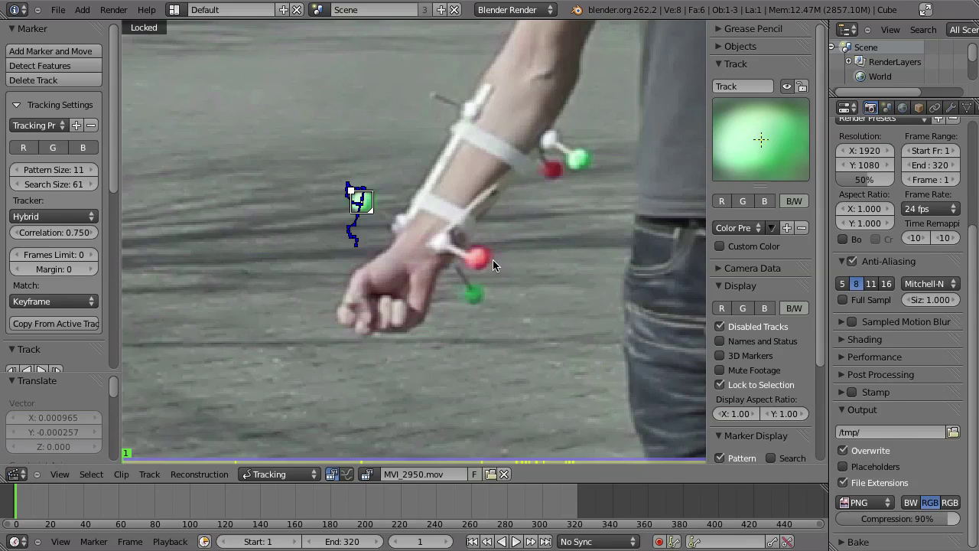
pyautogui.keyDown('ctrl'); pyautogui.click(483, 250); pyautogui.keyUp('ctrl')
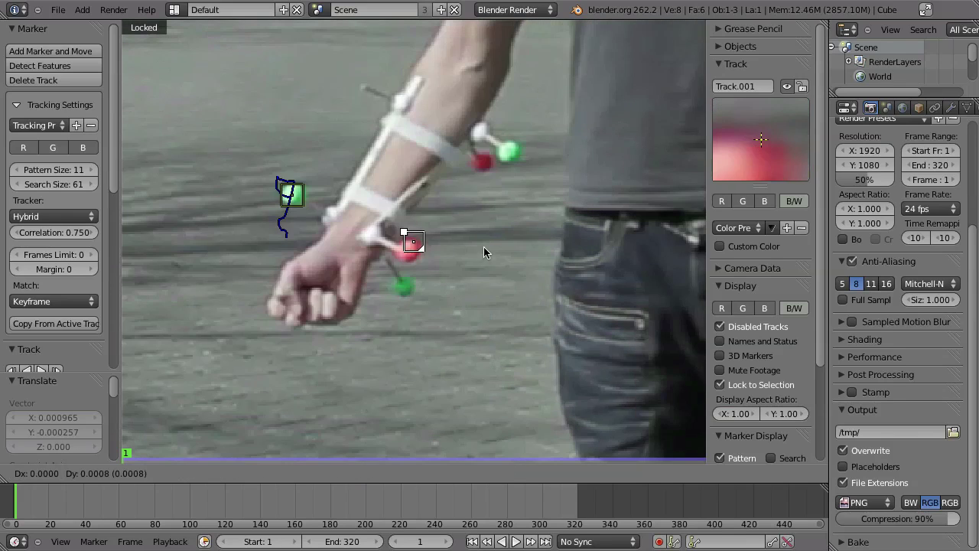
pyautogui.click(429, 351)
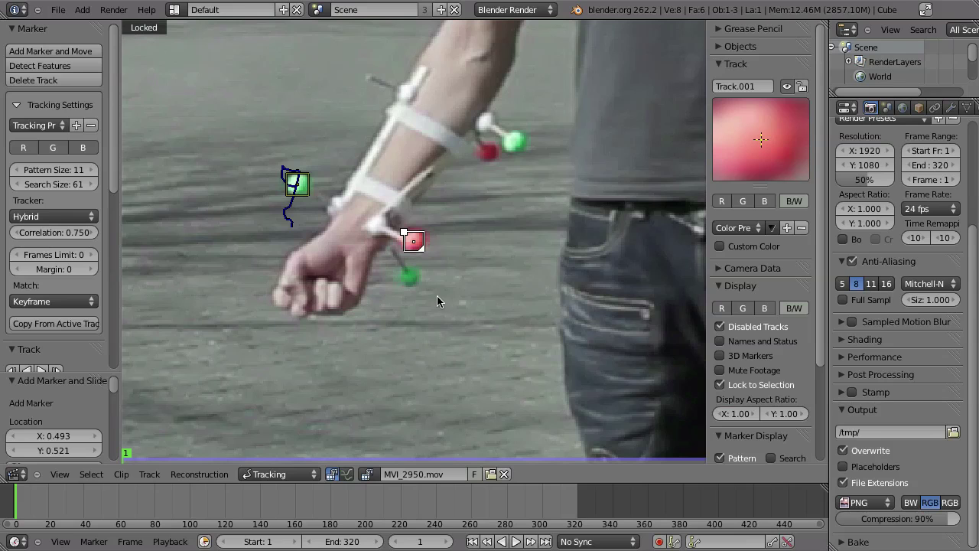
# Display the footage in black and white with the green and blue channels off, and unlock the view from the selection.
pyautogui.moveTo(713, 359); pyautogui.dragTo(678, 345, button='middle')
pyautogui.moveTo(753, 328); pyautogui.dragTo(752, 303, button='middle')
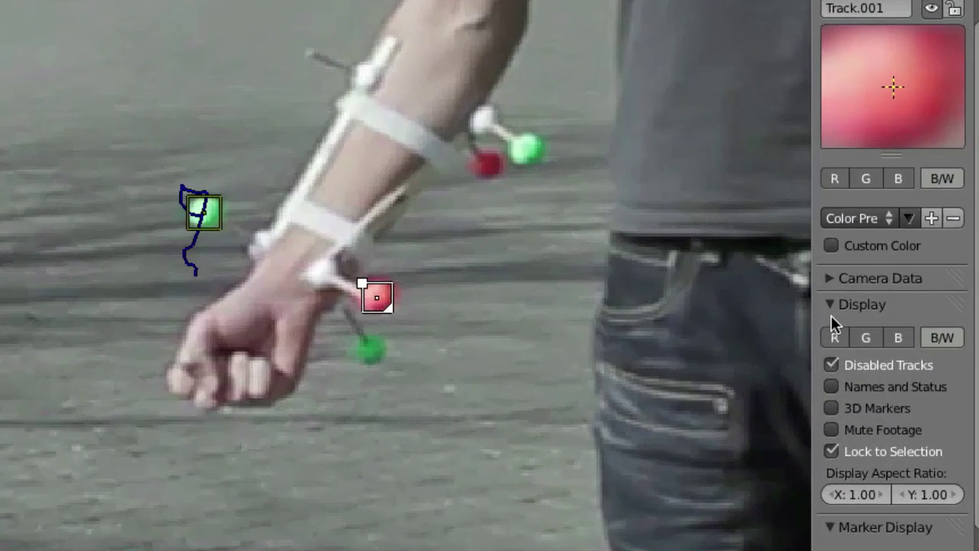
pyautogui.click(947, 345)
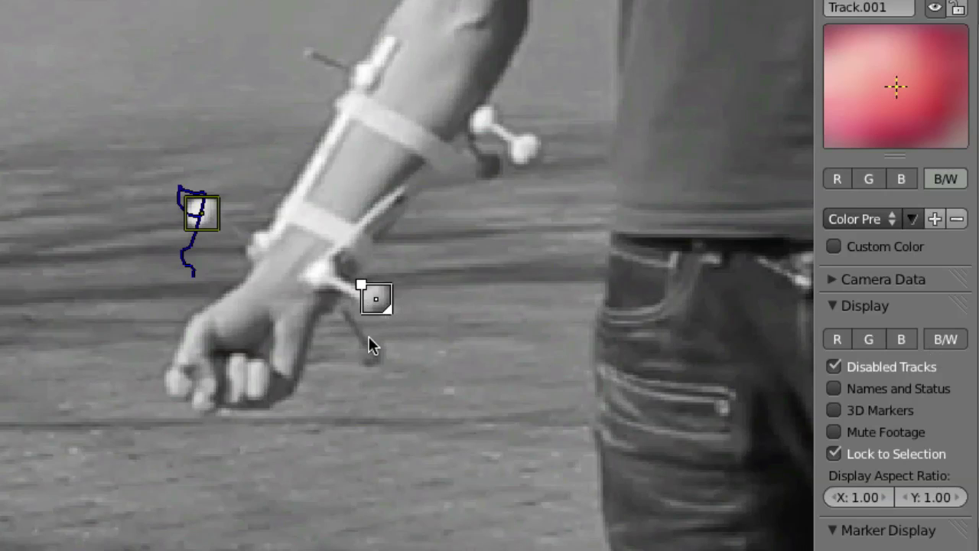
pyautogui.press('l')
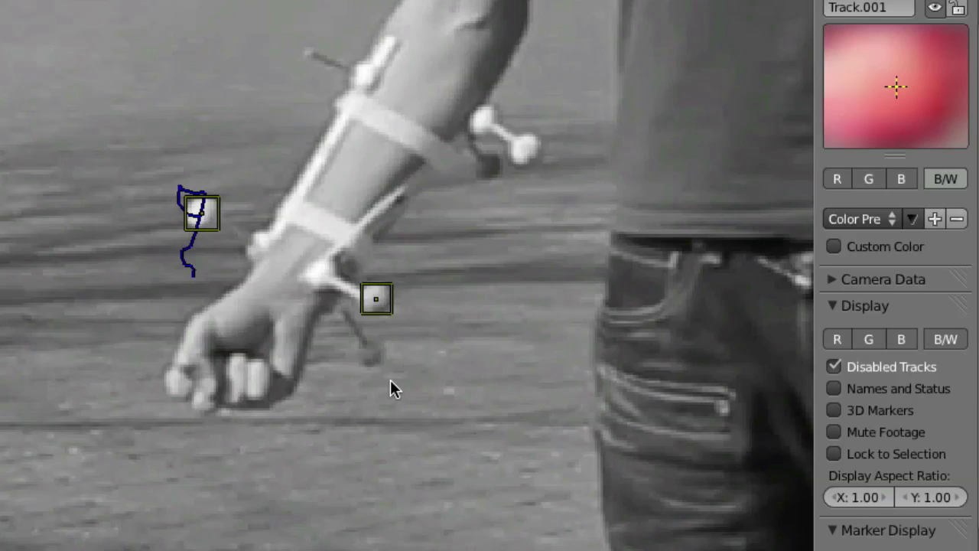
pyautogui.click(869, 339)
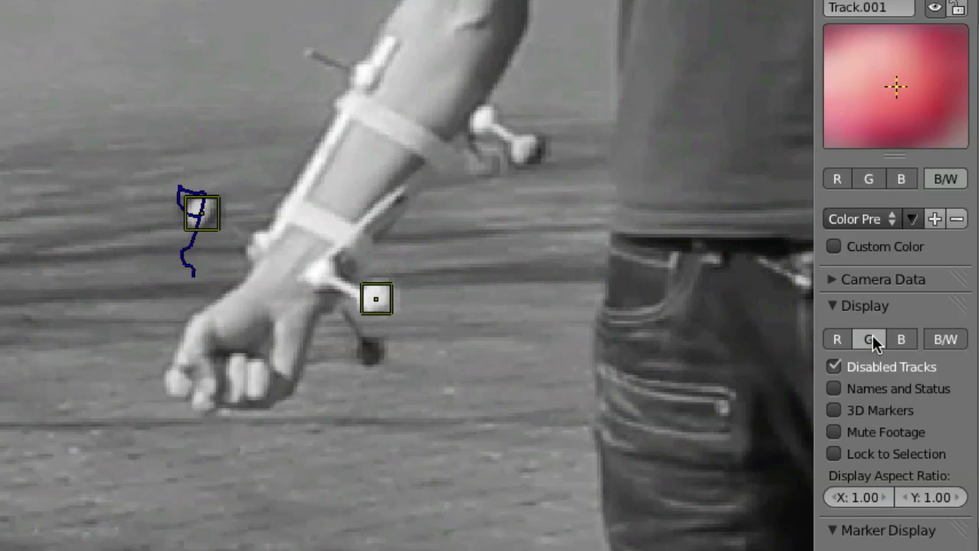
pyautogui.click(906, 340)
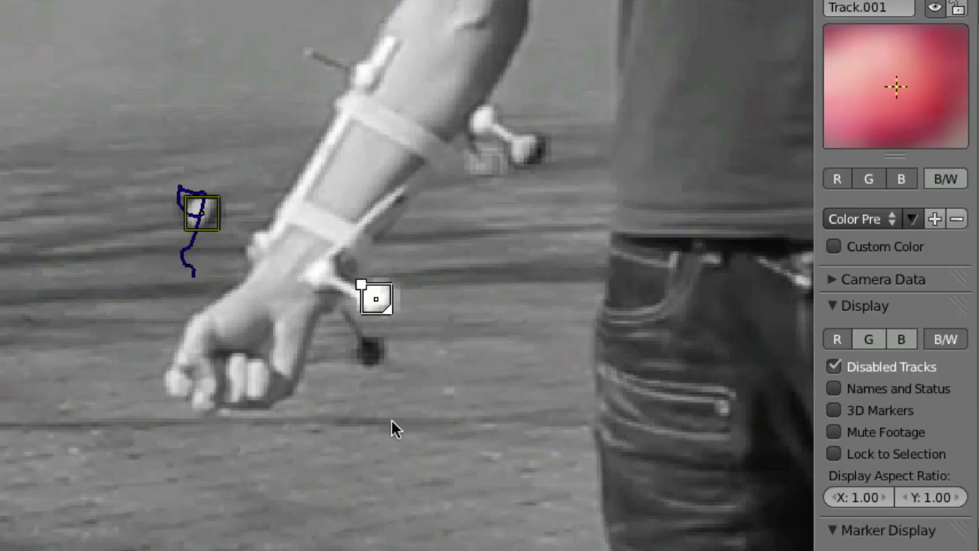
# Hide the red ball's marker and compare the ball's contrast with the green display channel on and off.
pyautogui.press('x')
pyautogui.click(367, 333)
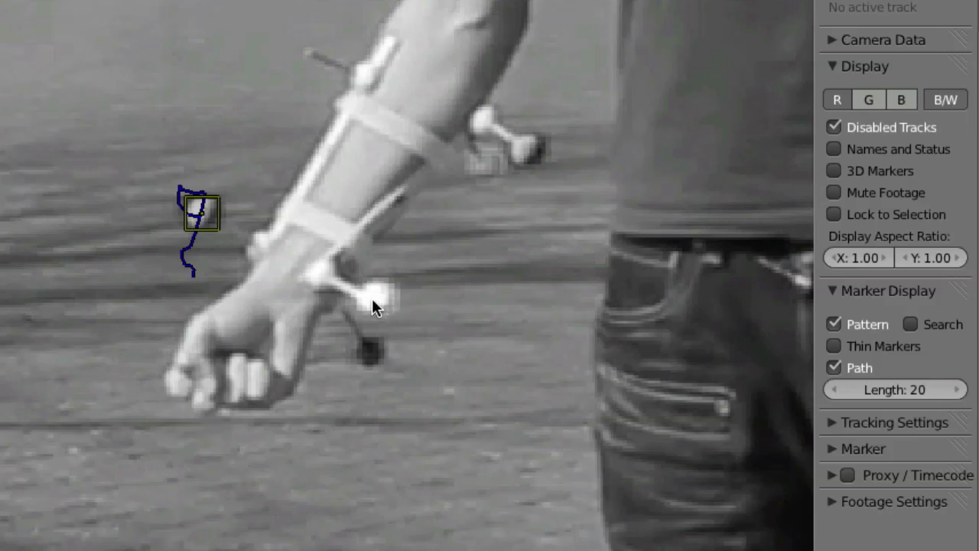
pyautogui.click(879, 99)
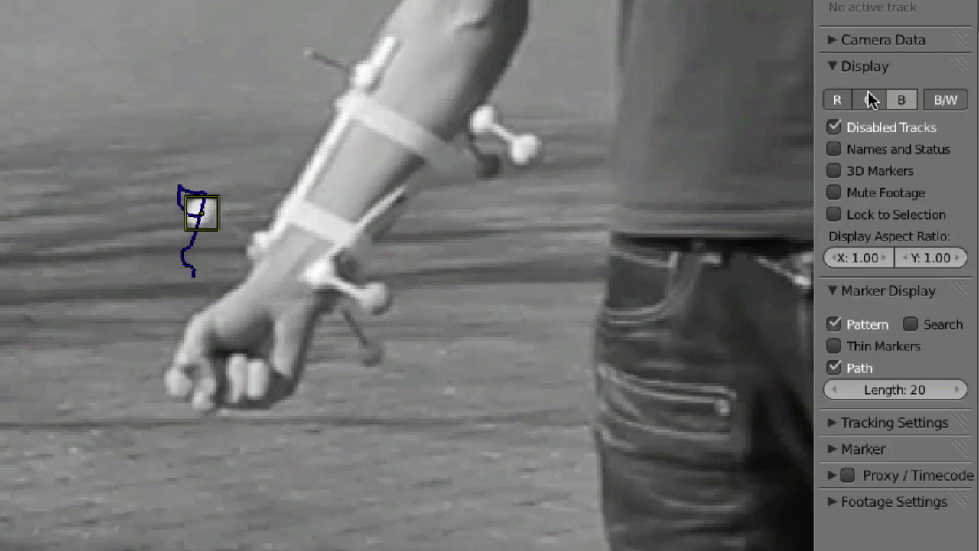
pyautogui.click(868, 98)
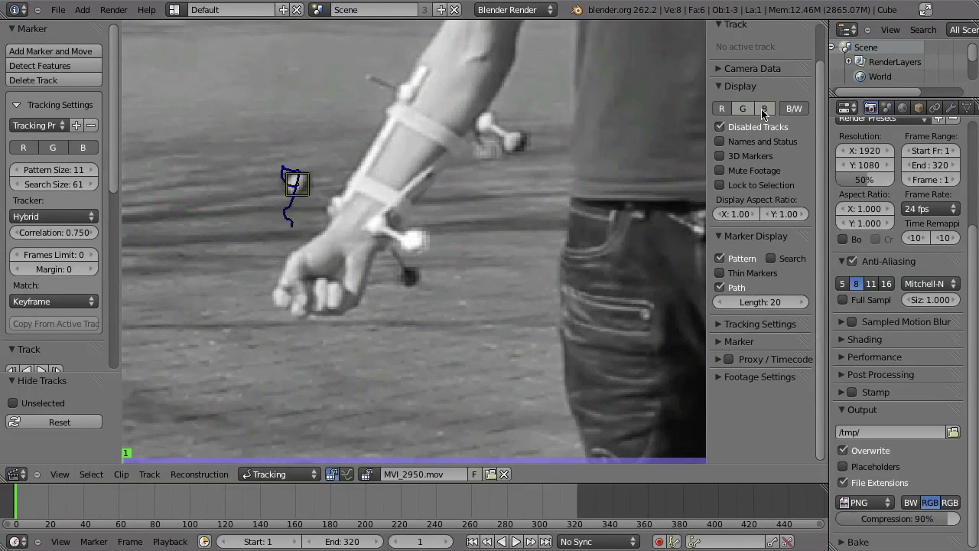
# Limit the tracking settings to the red channel and add a new marker on the red ball beside the wrist.
pyautogui.click(869, 100)
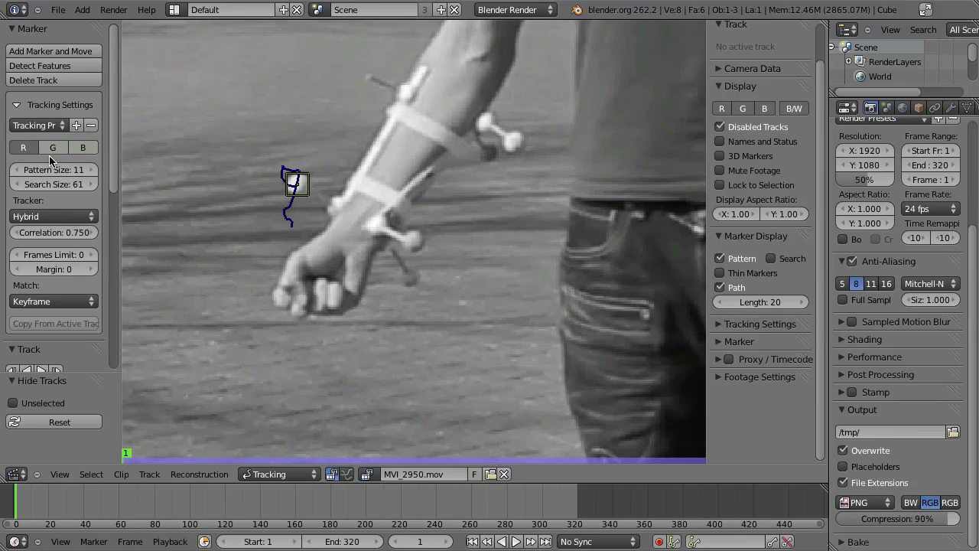
pyautogui.keyDown('ctrl'); pyautogui.click(411, 240); pyautogui.keyUp('ctrl')
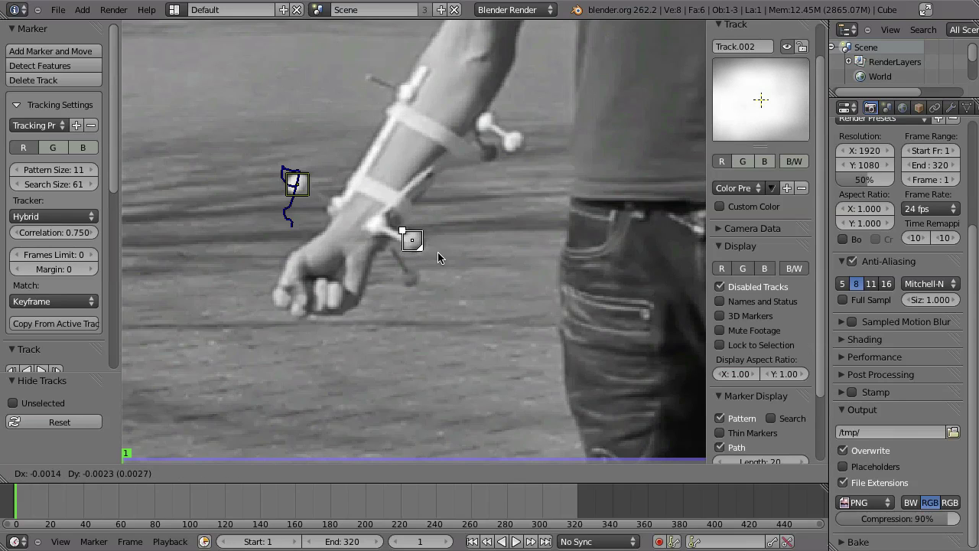
pyautogui.scroll(2, 754, 107)
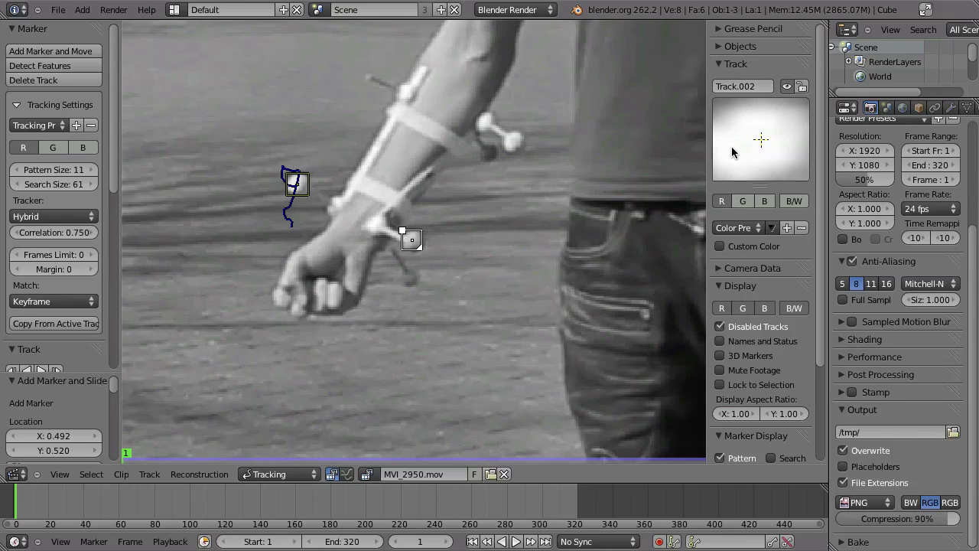
# Compare the footage in colour and in separate channels, leaving it in black and white with only the red channel.
pyautogui.click(795, 309)
pyautogui.click(764, 308)
pyautogui.click(721, 308)
pyautogui.click(748, 309)
pyautogui.click(762, 310)
pyautogui.click(746, 310)
pyautogui.click(725, 310)
pyautogui.click(746, 310)
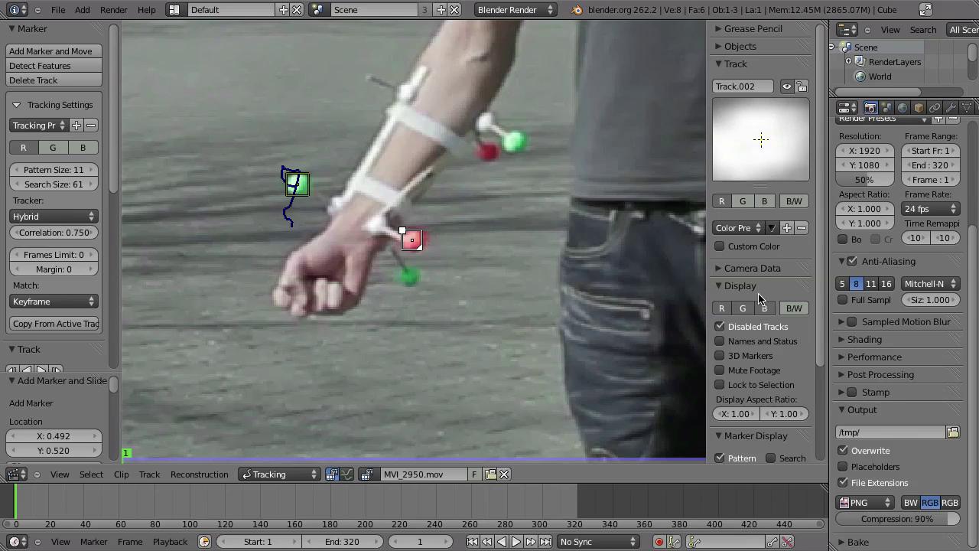
pyautogui.click(793, 307)
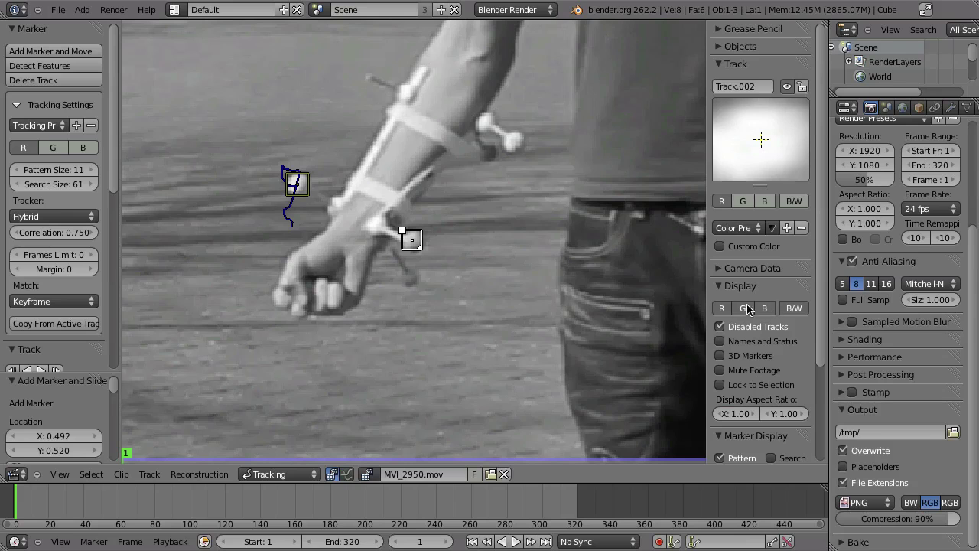
# Track the new red ball marker forward from frame 1.
pyautogui.scroll(3, 434, 280)
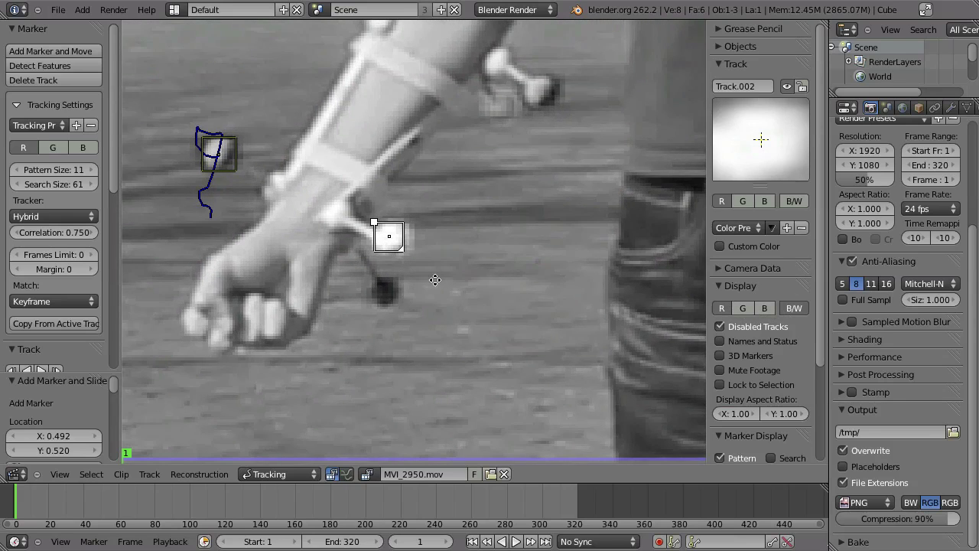
pyautogui.moveTo(434, 280); pyautogui.dragTo(439, 280, button='middle')
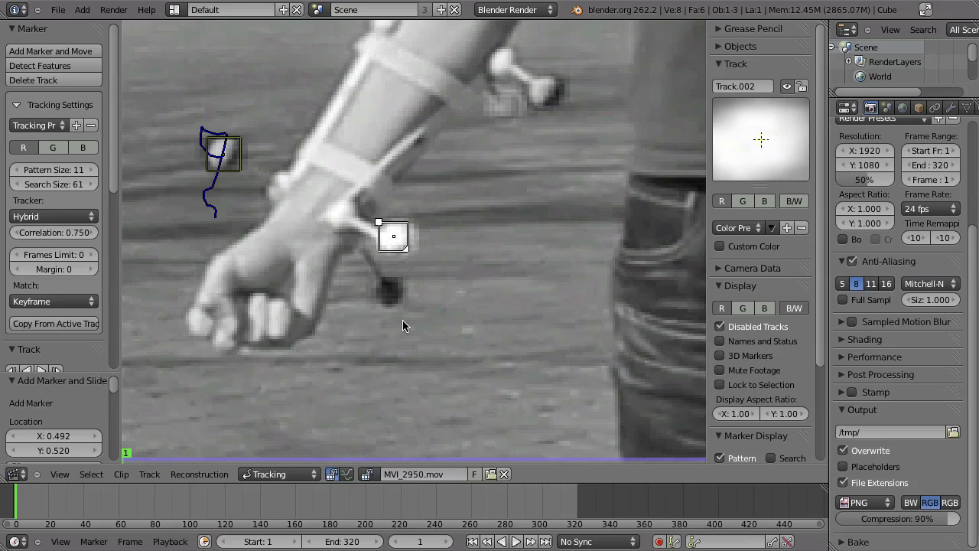
pyautogui.hotkey('ctrl', 't')
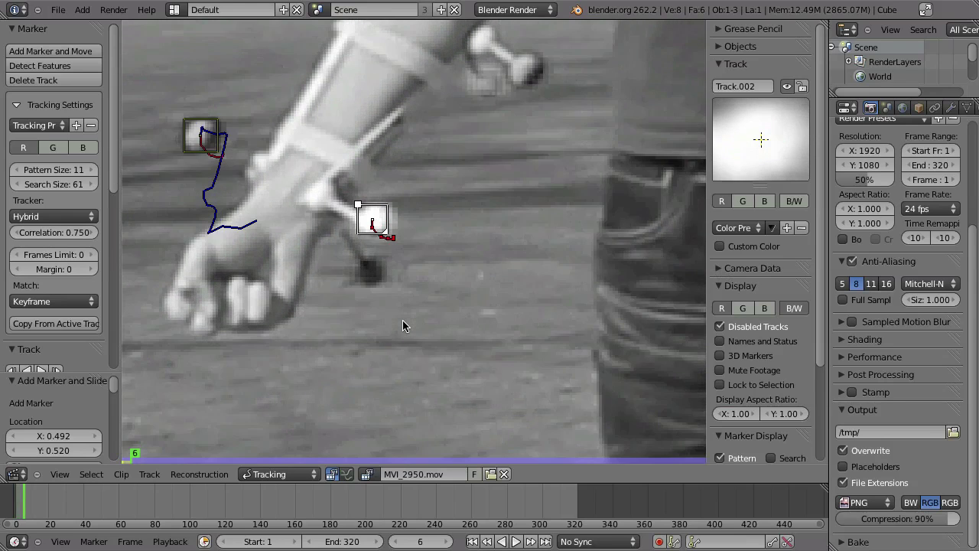
# With the view locked to the selected marker, enlarge and recentre it on the red ball at frame 65 and track forward.
pyautogui.press('l')
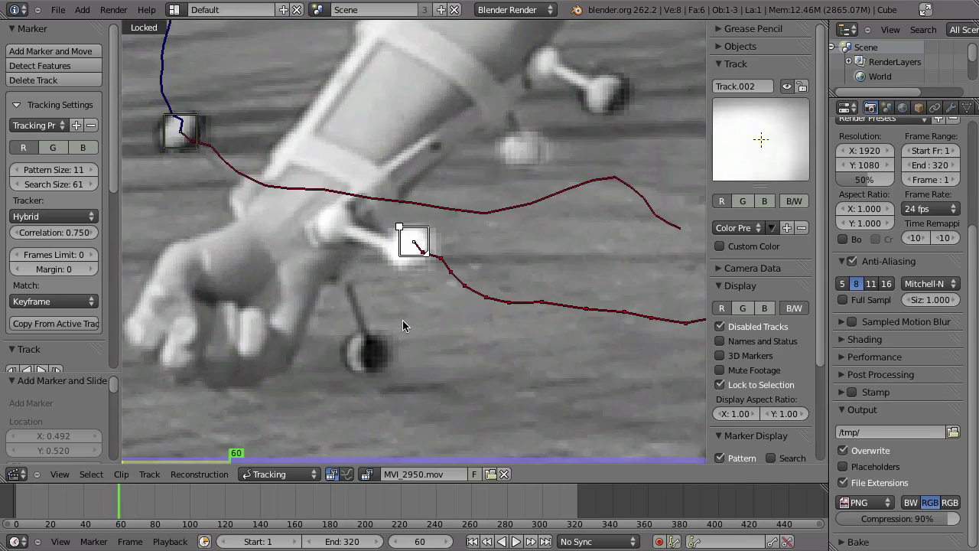
pyautogui.press('s')
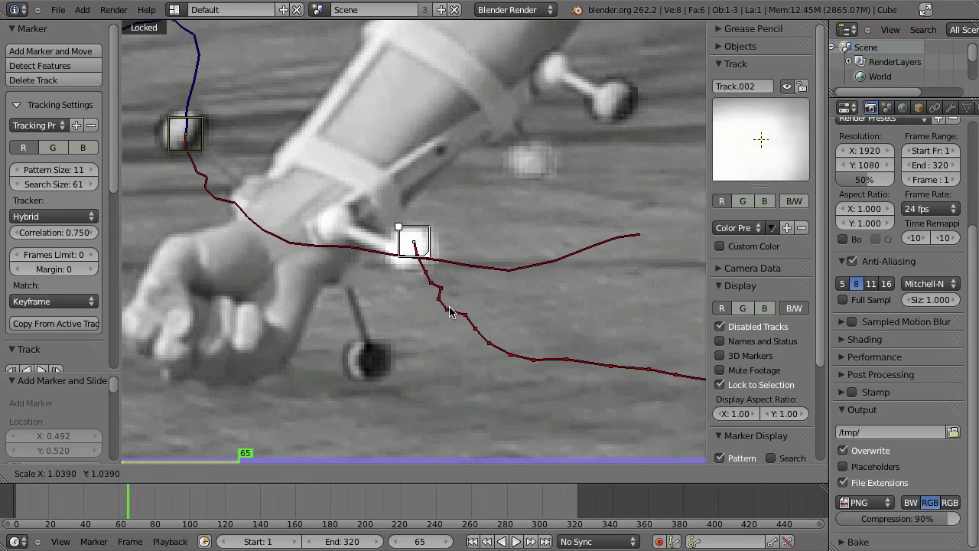
pyautogui.click(477, 383)
pyautogui.press('g')
pyautogui.click(471, 314)
pyautogui.hotkey('ctrl', 't')
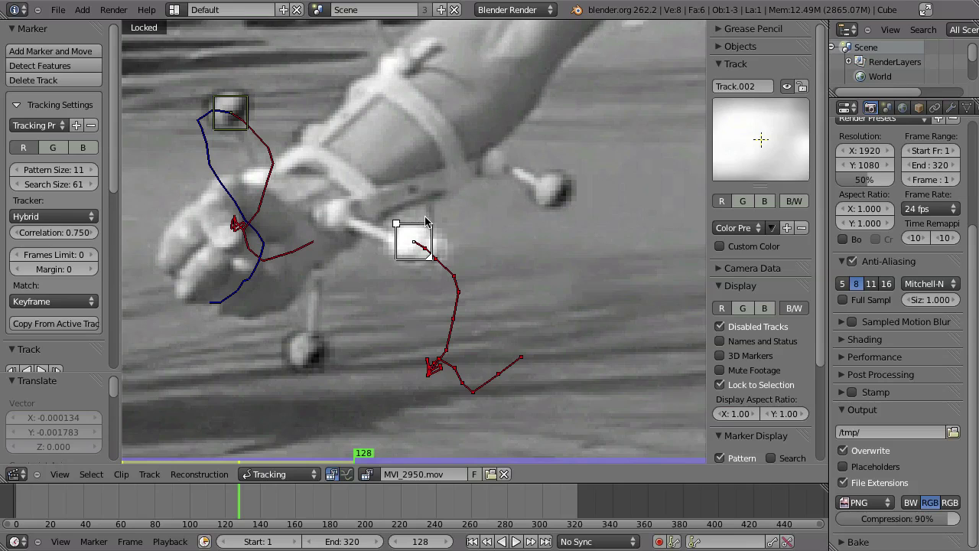
# Compare the marker preview with the green and blue channels toggled, and switch the footage display back to full colour.
pyautogui.scroll(1, 417, 243)
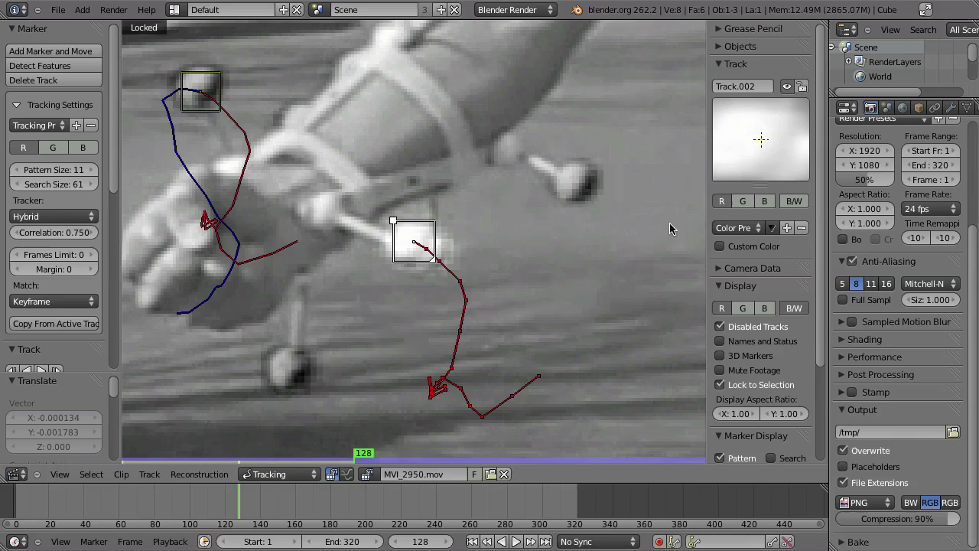
pyautogui.click(742, 201)
pyautogui.click(767, 201)
pyautogui.click(765, 201)
pyautogui.click(743, 201)
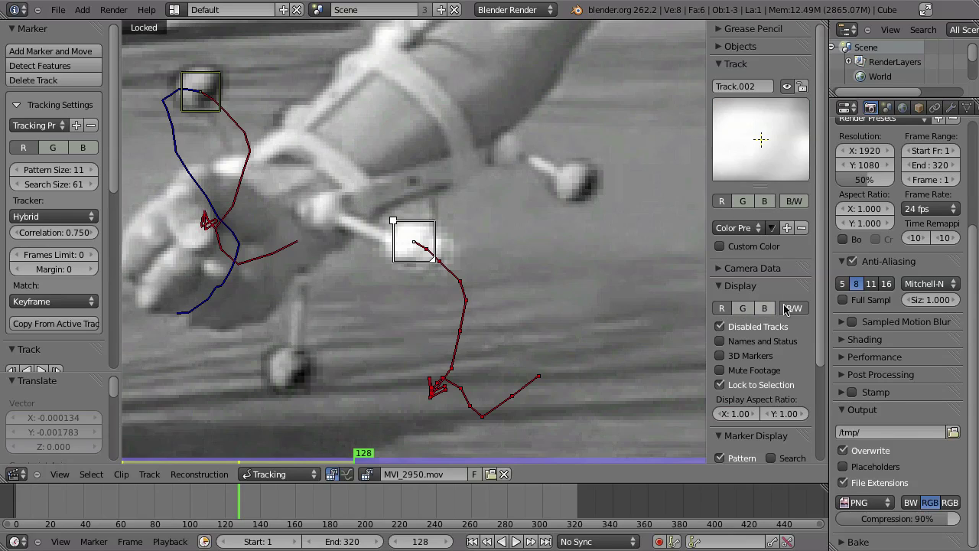
pyautogui.click(766, 308)
pyautogui.click(793, 308)
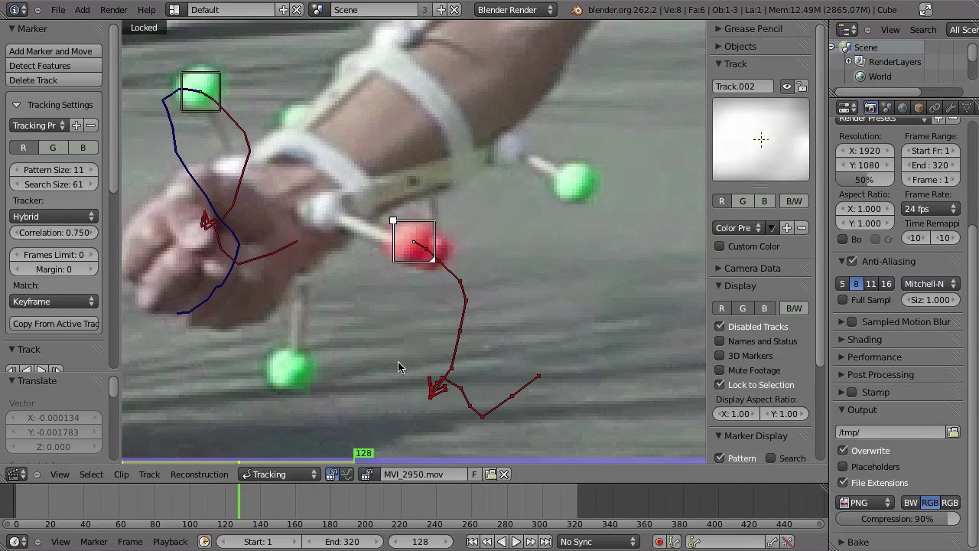
# Go back to frame 111 and recentre the marker on the nearer red ball.
pyautogui.press('Left')
pyautogui.press('Left')
pyautogui.press('Left')
pyautogui.press('Left')
pyautogui.press('Left')
pyautogui.press('Left')
pyautogui.press('Left')
pyautogui.press('Left')
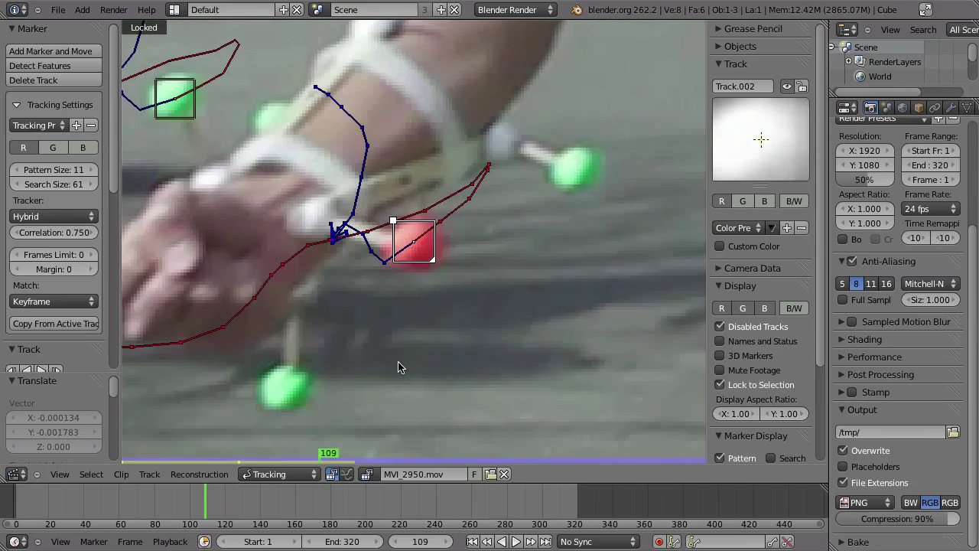
pyautogui.press('Right')
pyautogui.press('Right')
pyautogui.press('Right')
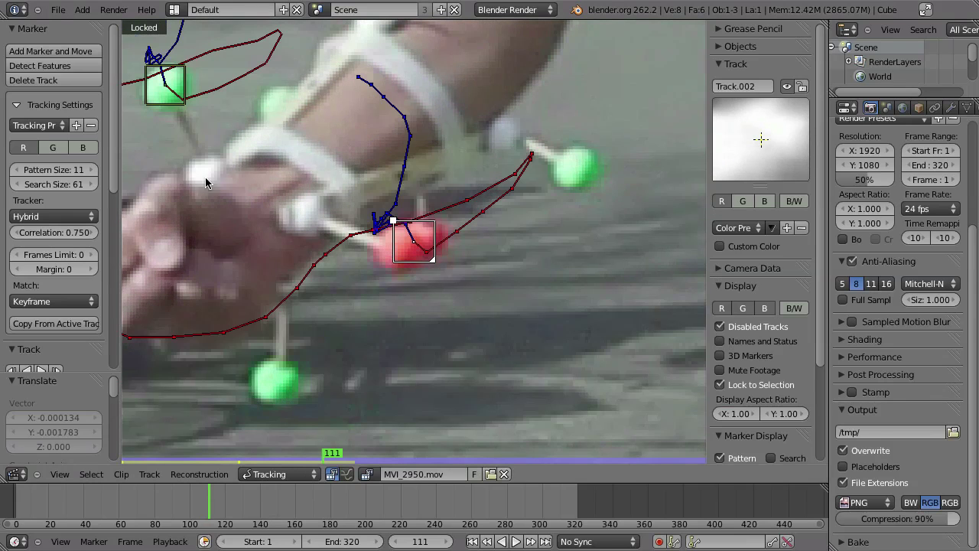
pyautogui.press('g')
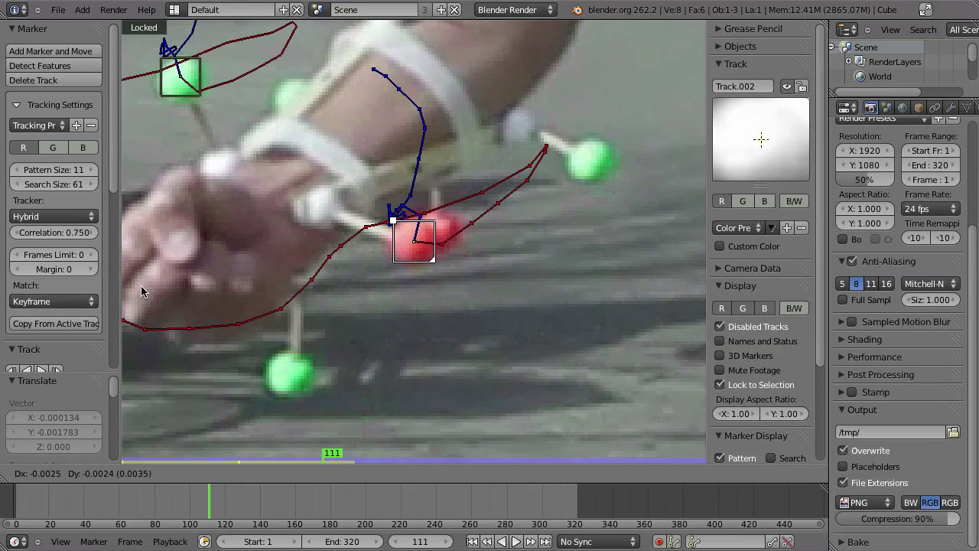
pyautogui.click(141, 285)
# Track the marker forward from frame 111 and adjust its position on the red ball at frame 162.
pyautogui.hotkey('alt', 'Right')
pyautogui.hotkey('alt', 'Right')
pyautogui.hotkey('alt', 'Right')
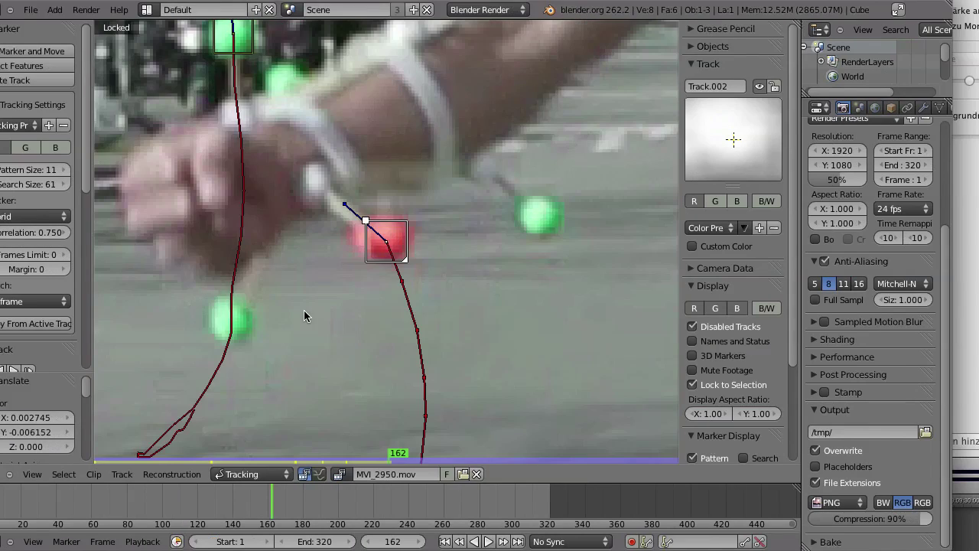
pyautogui.press('g')
pyautogui.click(334, 248)
# Compare frames 162 to 165 and shift the marker onto the darker red ball at frame 163.
pyautogui.press('Left')
pyautogui.press('Left')
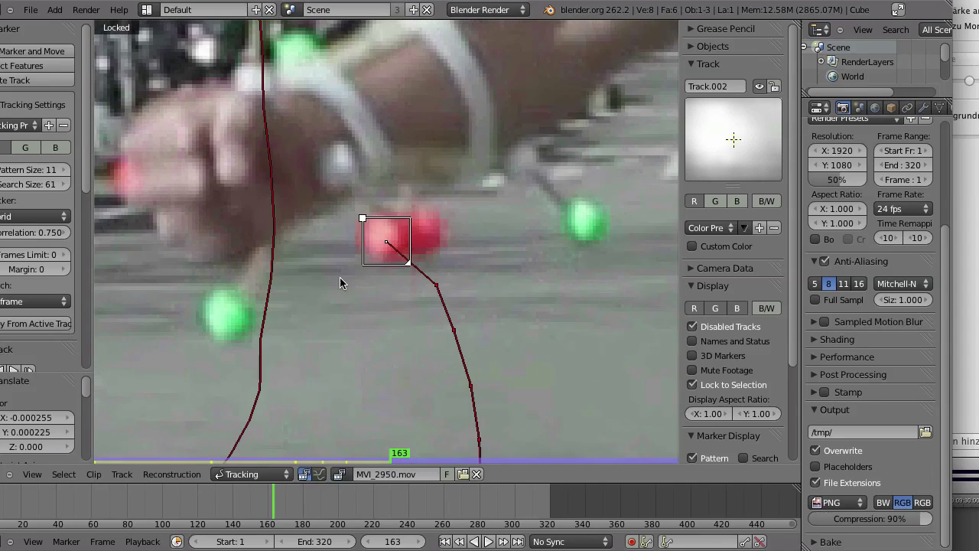
pyautogui.press('Right')
pyautogui.press('Right')
pyautogui.press('Right')
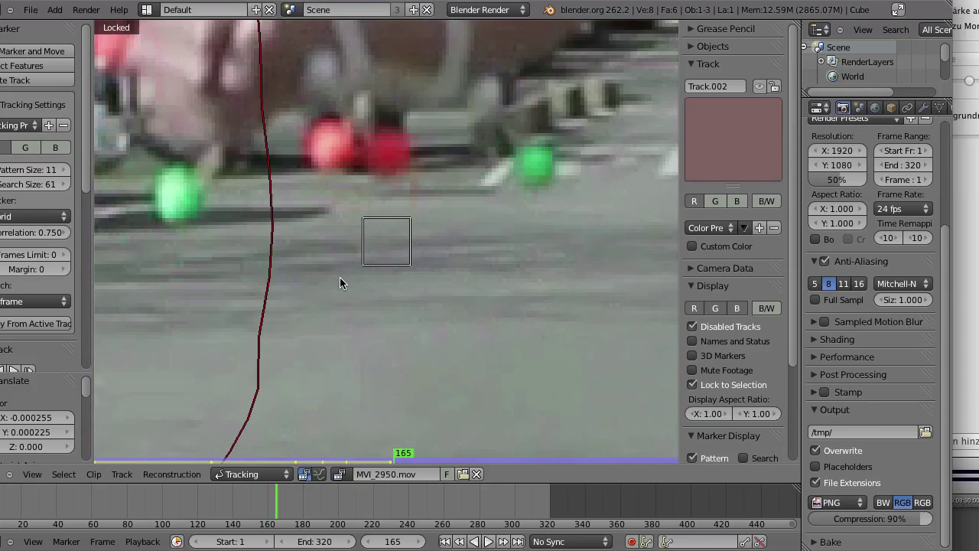
pyautogui.press('Left')
pyautogui.press('Left')
pyautogui.press('Left')
pyautogui.press('Right')
pyautogui.press('Right')
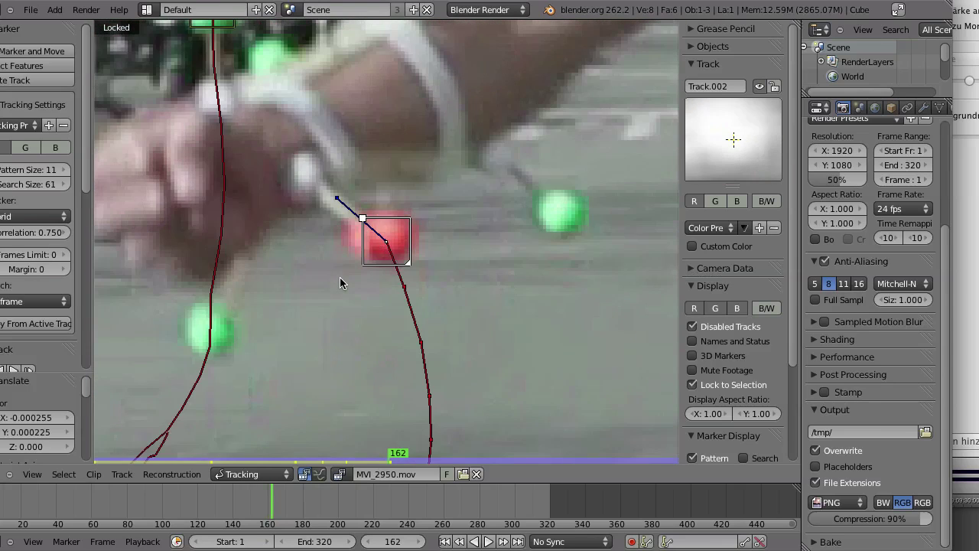
pyautogui.press('g')
pyautogui.click(265, 322)
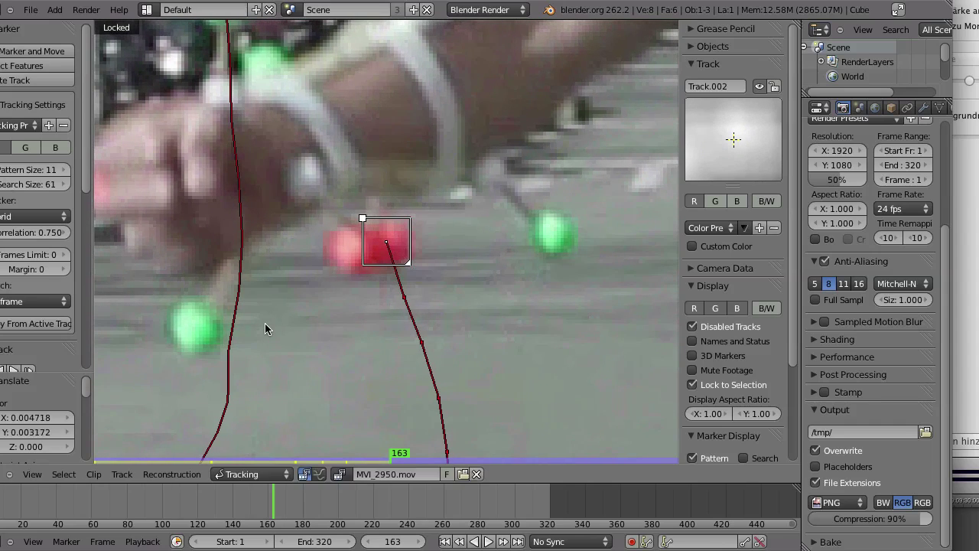
# Centre the marker on the darker red ball at frame 164.
pyautogui.press('Left')
pyautogui.press('Right')
pyautogui.press('Right')
pyautogui.press('g')
pyautogui.click(448, 281)
pyautogui.press('g')
pyautogui.click(408, 281)
pyautogui.moveTo(371, 271); pyautogui.dragTo(367, 350, button='middle')
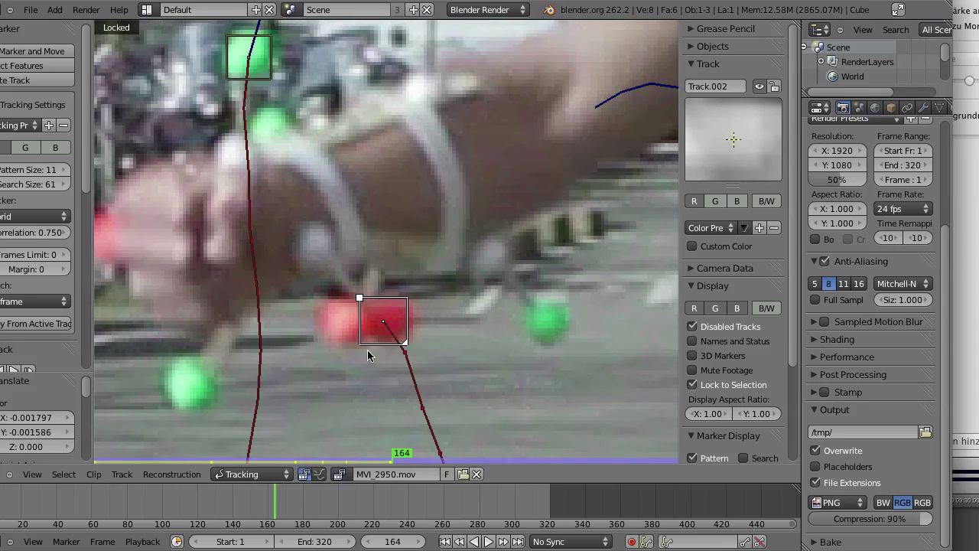
# Move the marker up onto the darker red ball at frames 165 and 167.
pyautogui.press('Right')
pyautogui.press('g')
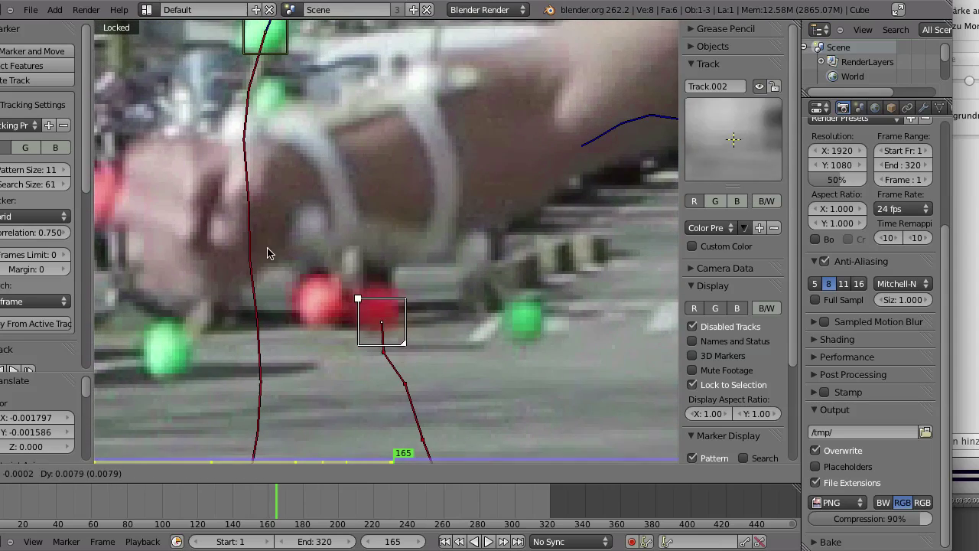
pyautogui.click(260, 240)
pyautogui.scroll(-2, 289, 274)
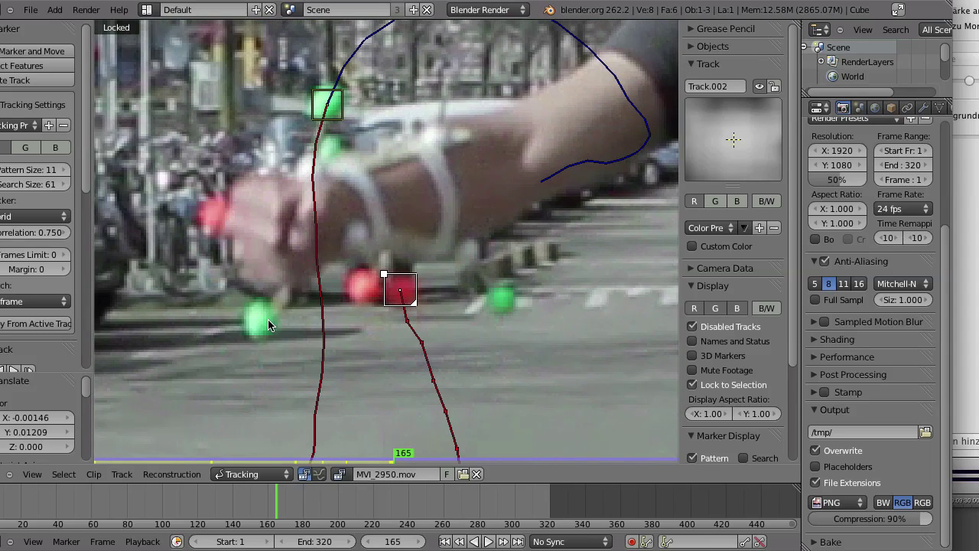
pyautogui.press('Right')
pyautogui.press('Right')
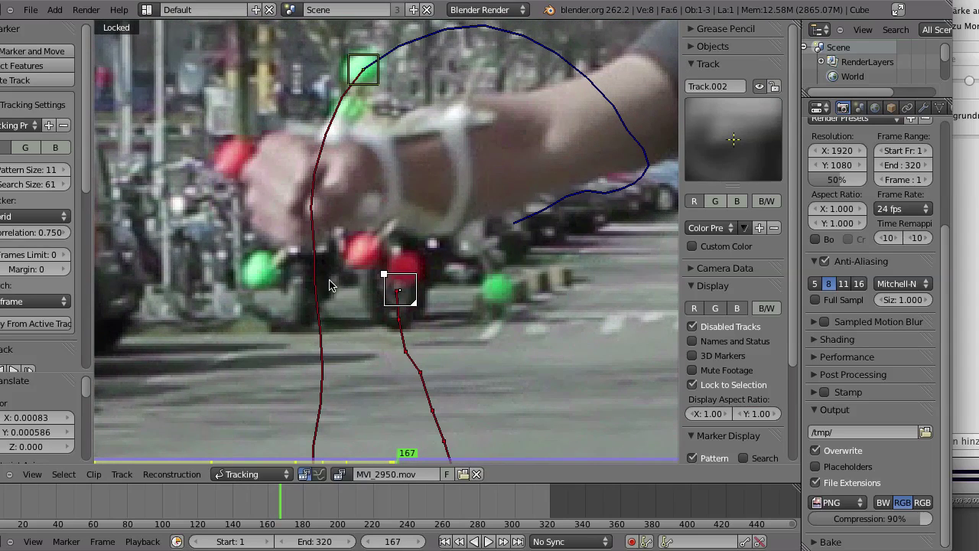
pyautogui.press('g')
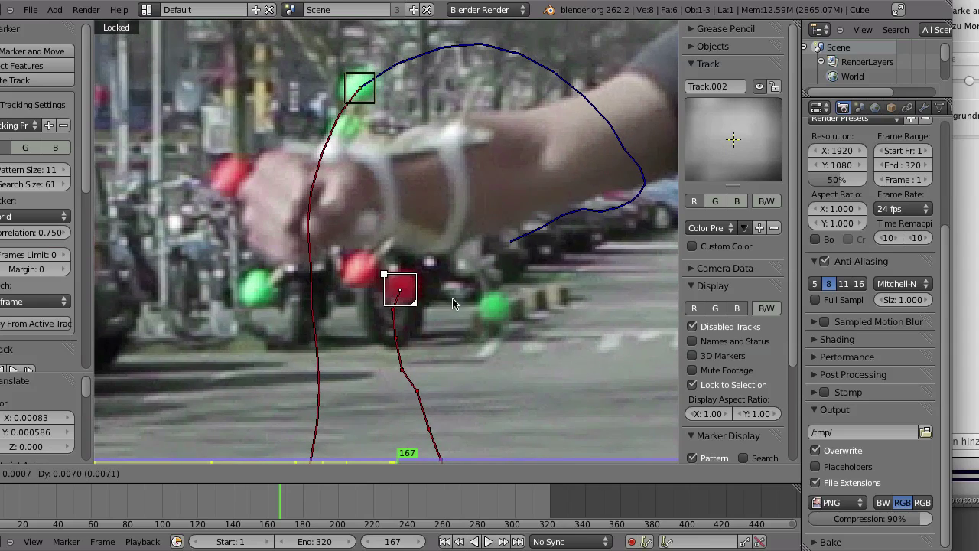
pyautogui.click(431, 330)
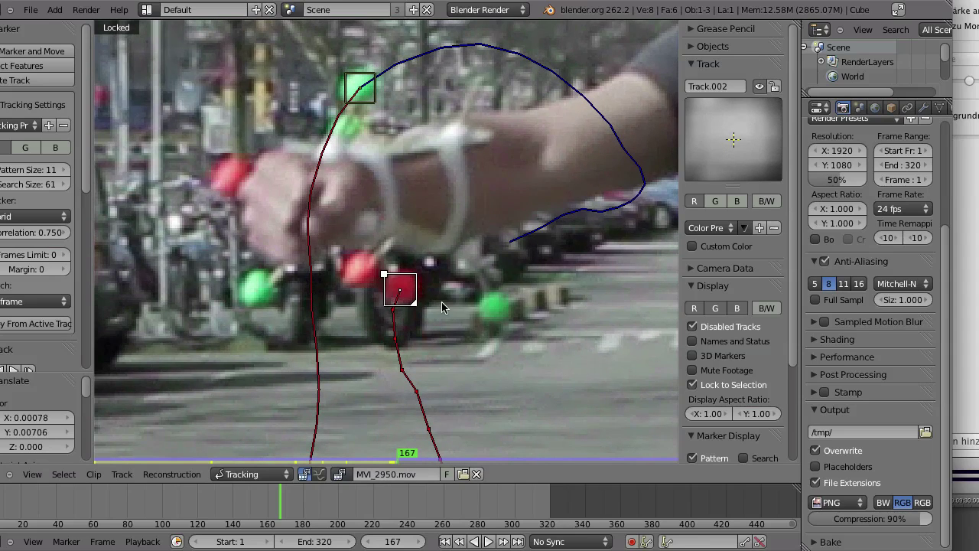
# Compare the marker preview in full colour, in black and white and with only the red channel.
pyautogui.click(715, 202)
pyautogui.click(737, 202)
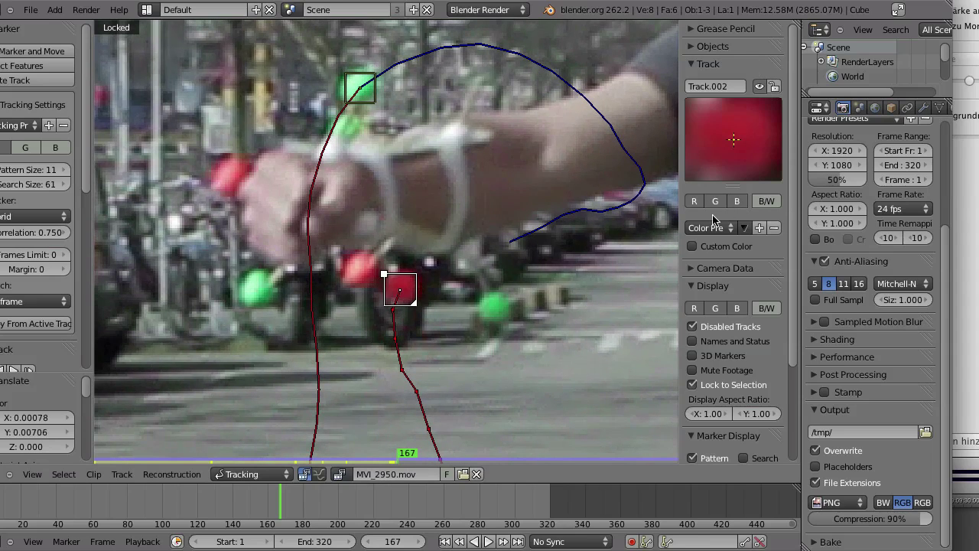
pyautogui.click(766, 201)
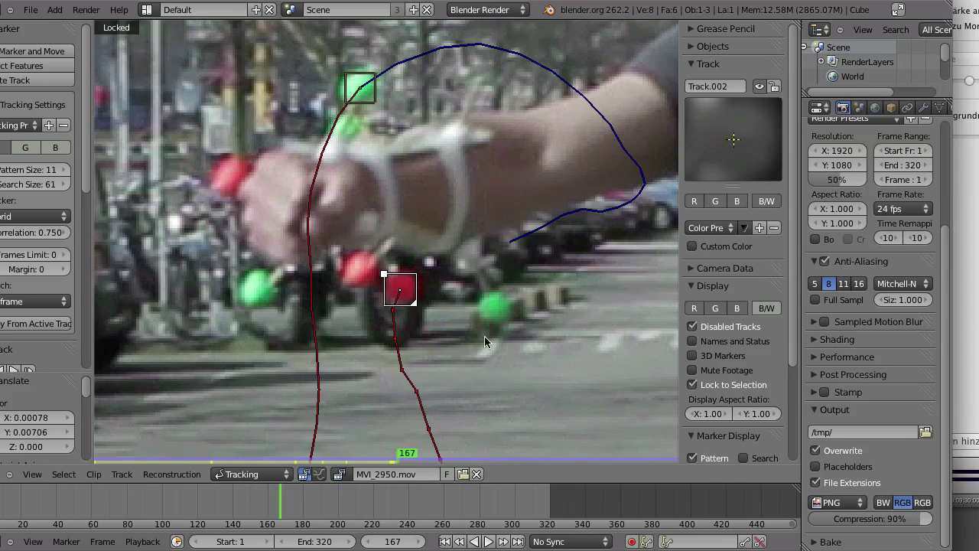
pyautogui.click(716, 200)
pyautogui.click(737, 200)
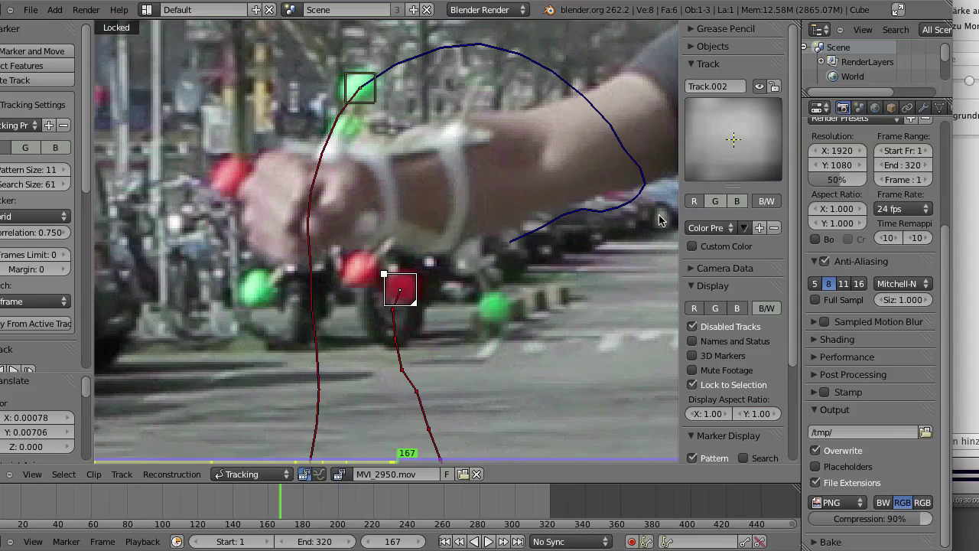
# Recentre the marker on the darker red ball at frames 170 and 172.
pyautogui.press('Right')
pyautogui.press('Right')
pyautogui.press('Right')
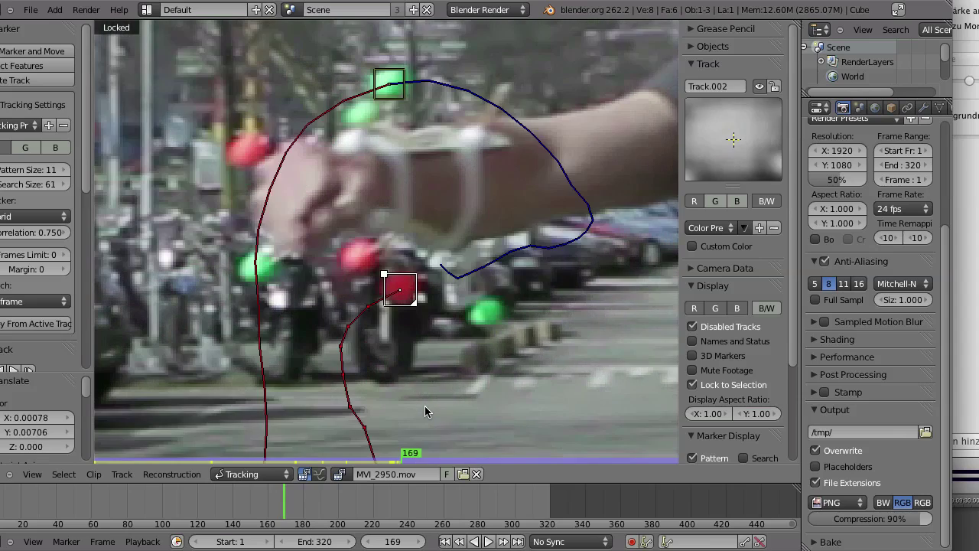
pyautogui.press('Right')
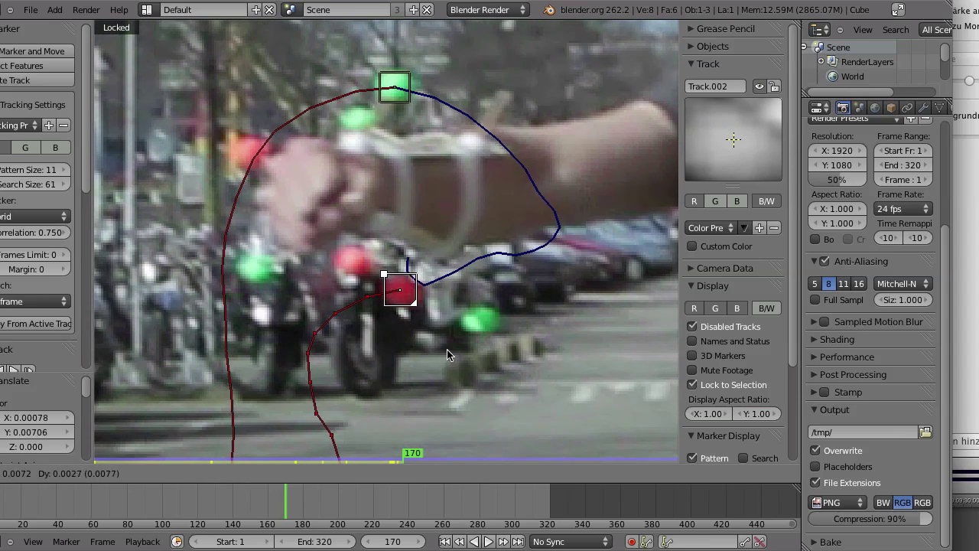
pyautogui.press('Right')
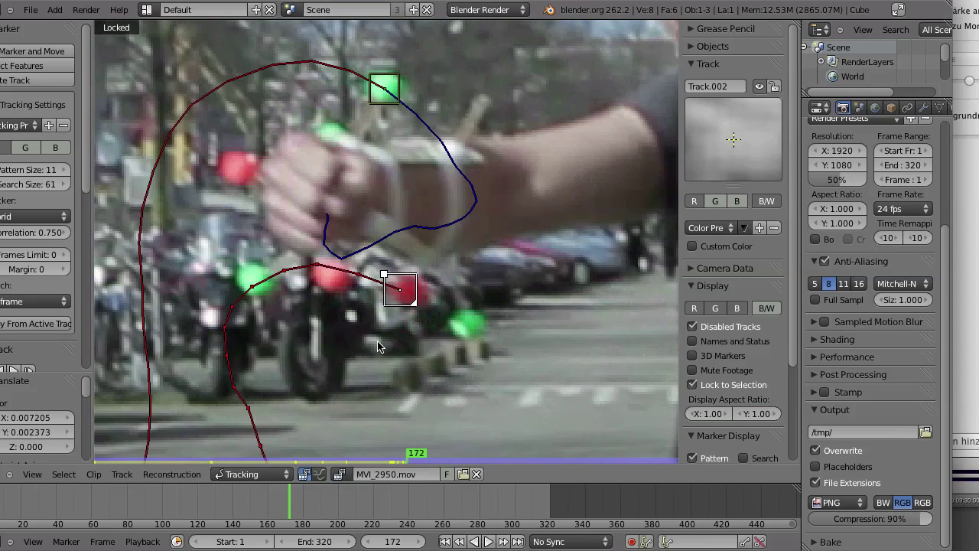
pyautogui.press('g')
pyautogui.click(391, 344)
# Recentre the marker on the darker red ball at frame 178 and recheck the preceding frames.
pyautogui.press('Right')
pyautogui.press('Right')
pyautogui.press('Right')
pyautogui.press('Right')
pyautogui.press('Right')
pyautogui.press('Right')
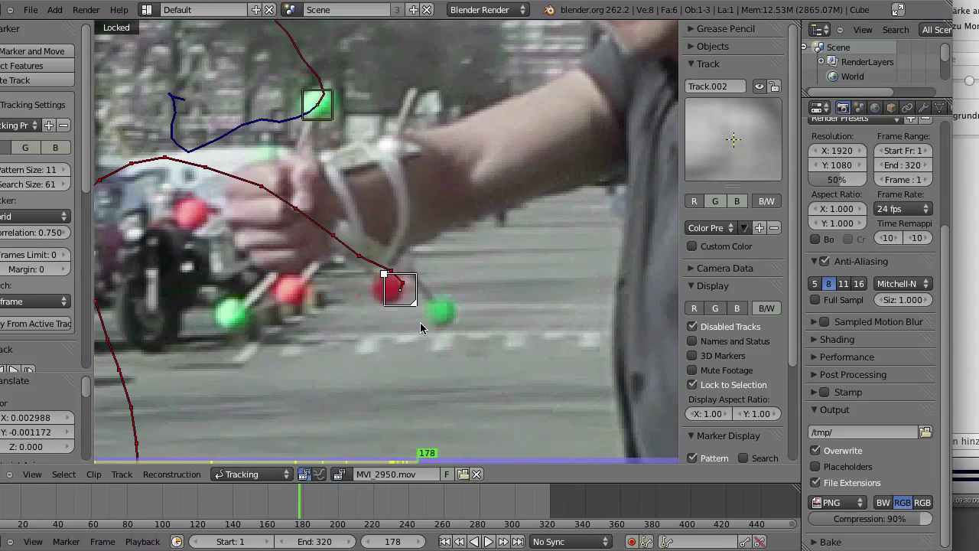
pyautogui.press('g')
pyautogui.click(406, 321)
pyautogui.press('Left')
pyautogui.press('Left')
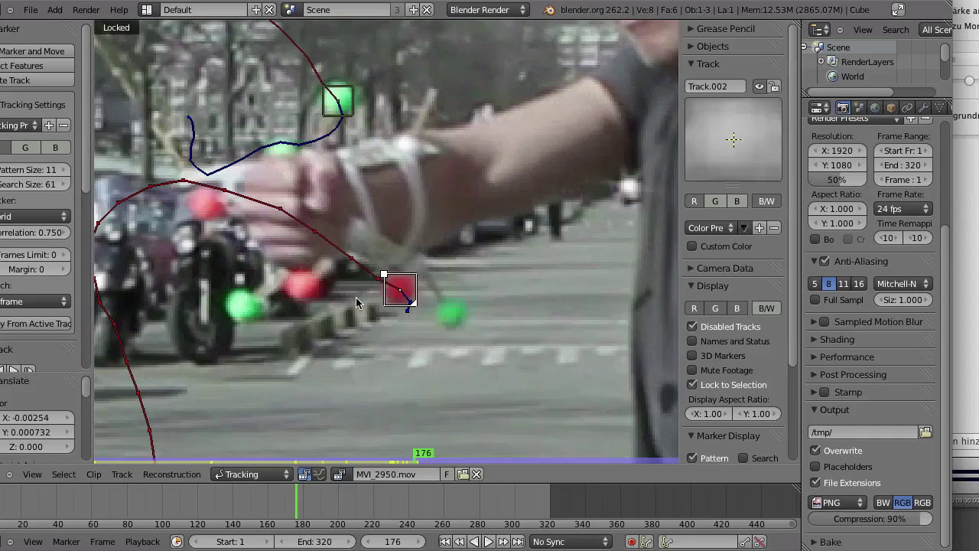
pyautogui.press('Left')
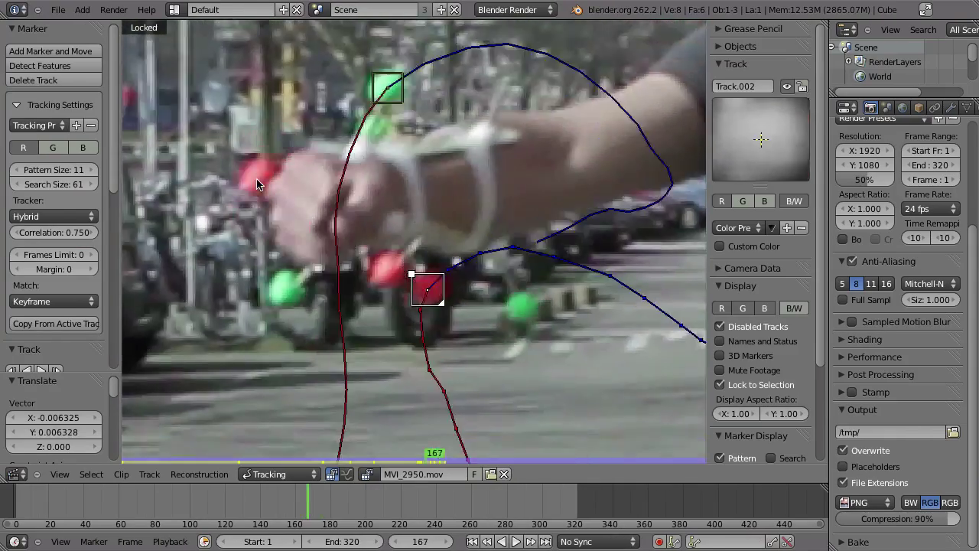
# Continue following the darker red ball's track frame by frame up to frame 240.
pyautogui.press('Right')
pyautogui.press('Right')
pyautogui.press('Right')
pyautogui.press('Right')
pyautogui.press('Right')
pyautogui.press('Right')
pyautogui.press('Right')
pyautogui.press('Right')
pyautogui.press('Right')
pyautogui.press('Right')
pyautogui.press('Right')
pyautogui.press('Right')
pyautogui.press('Right')
pyautogui.press('Right')
pyautogui.press('Right')
pyautogui.press('Right')
pyautogui.press('Right')
pyautogui.press('Right')
pyautogui.press('Right')
pyautogui.press('Right')
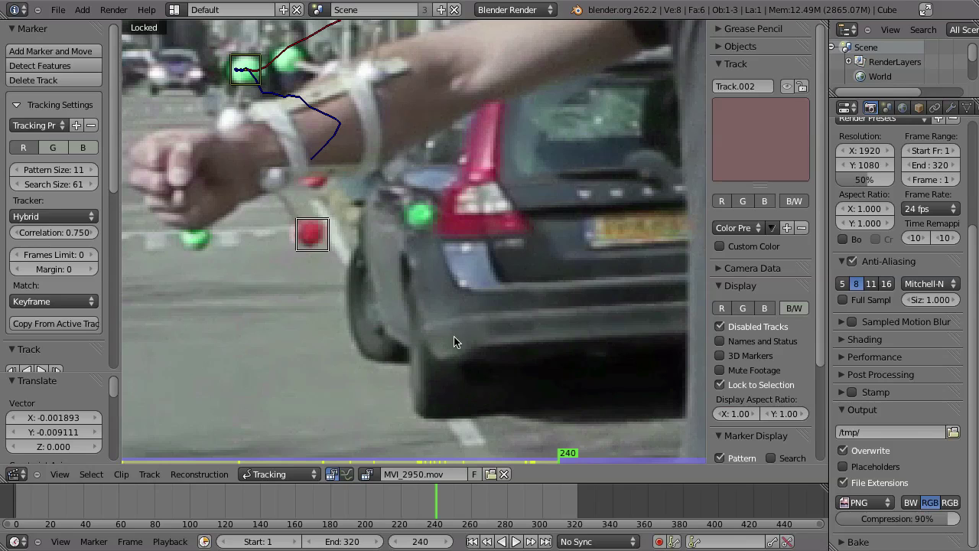
# Set the red ball track's pattern match to Previous frame and place its marker on the ball again at frame 240.
pyautogui.scroll(-4, 817, 280)
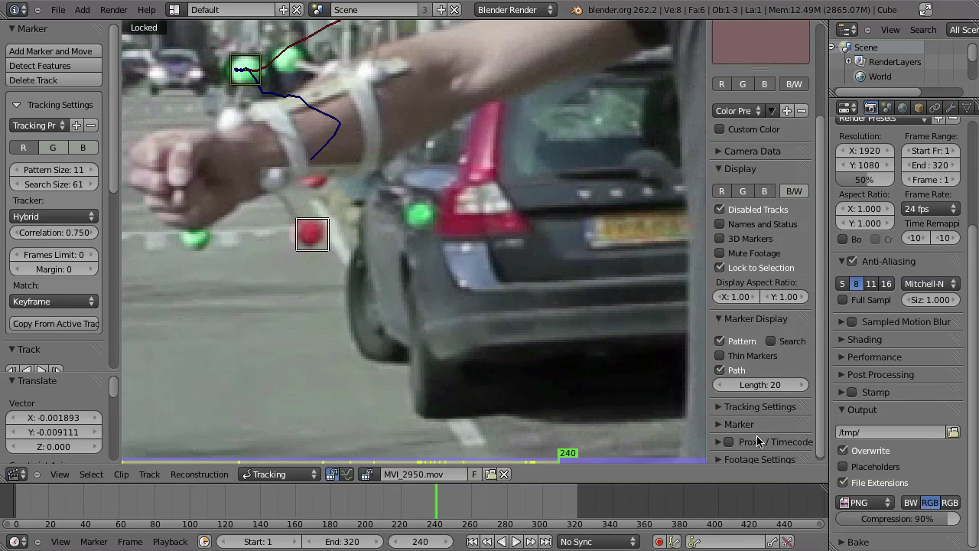
pyautogui.click(735, 318)
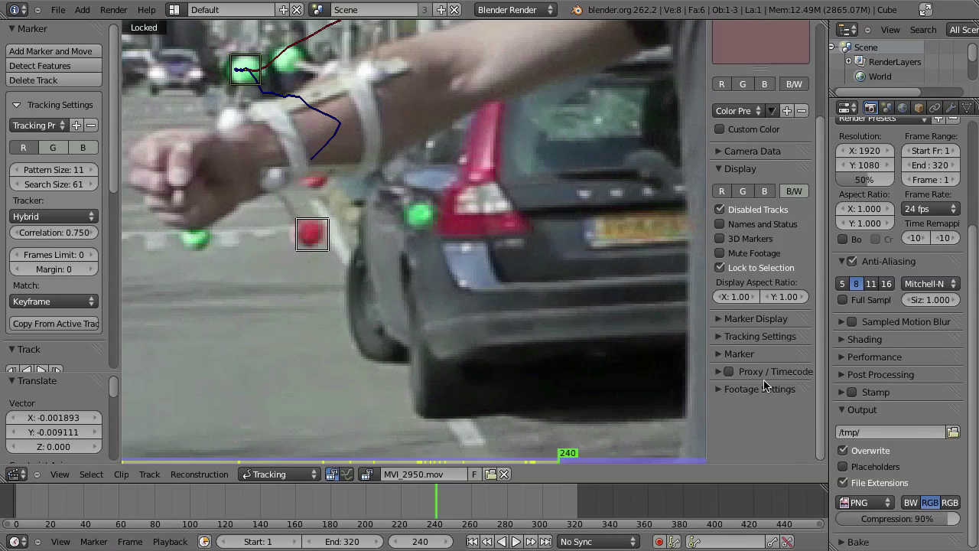
pyautogui.click(721, 336)
pyautogui.click(774, 429)
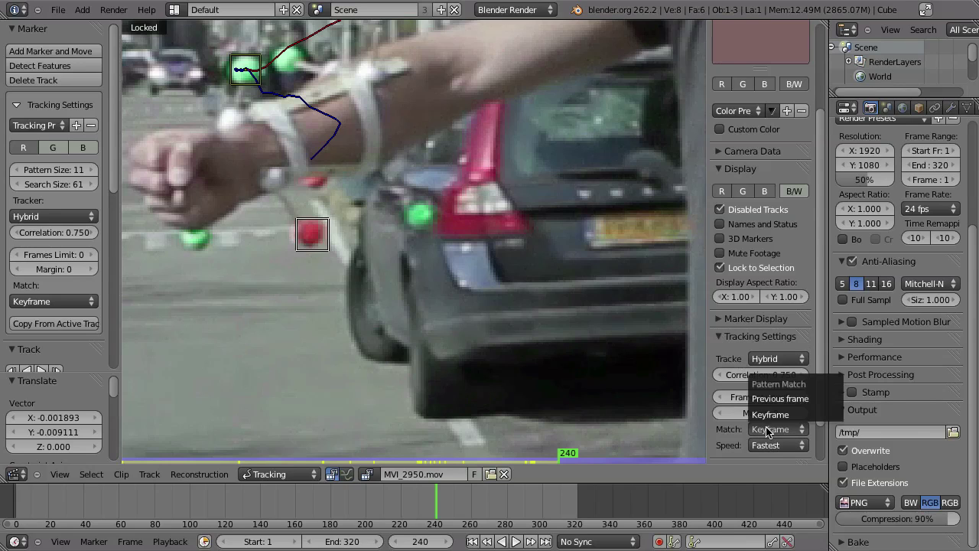
pyautogui.click(761, 398)
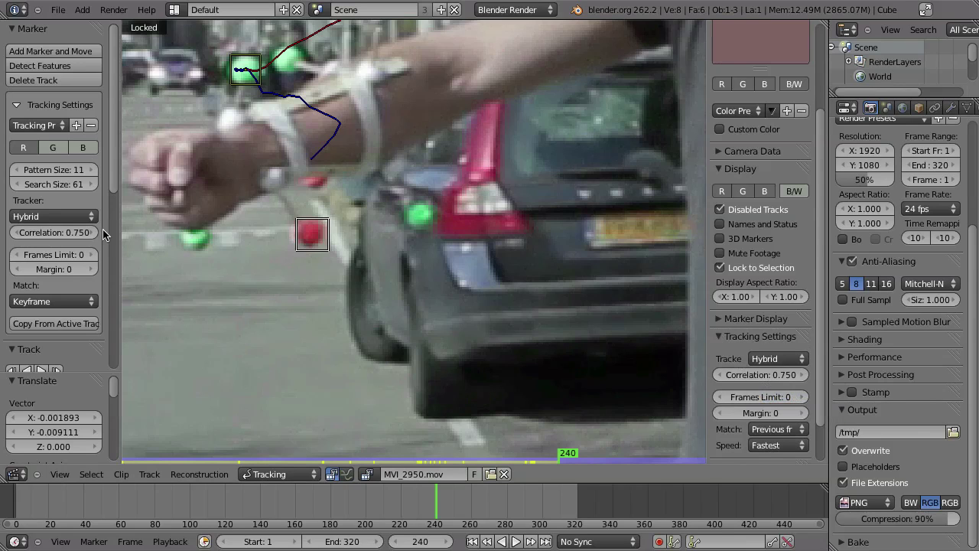
pyautogui.press('g')
pyautogui.click(317, 260)
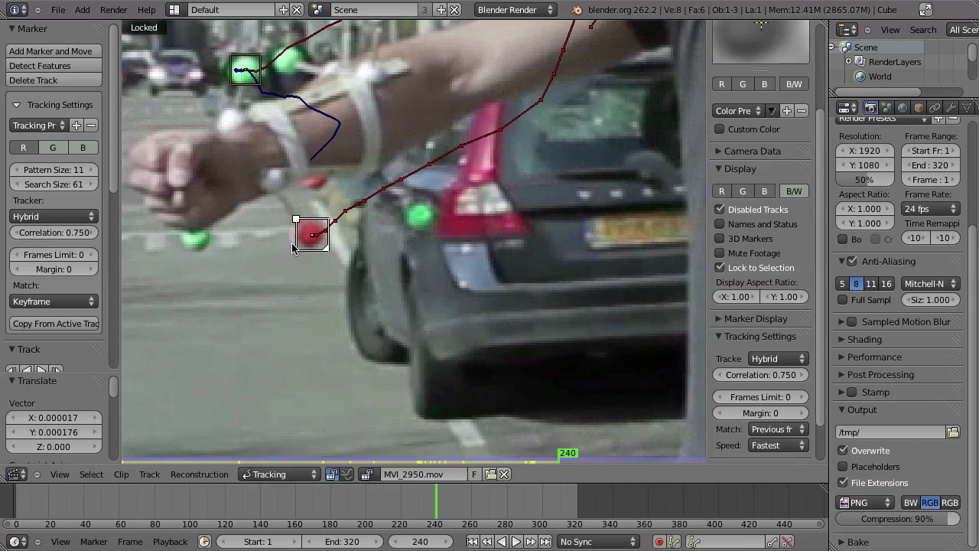
# Track the red ball forward to frame 243, recentre its marker there and enlarge it by a factor of about 1.104.
pyautogui.hotkey('ctrl', 't')
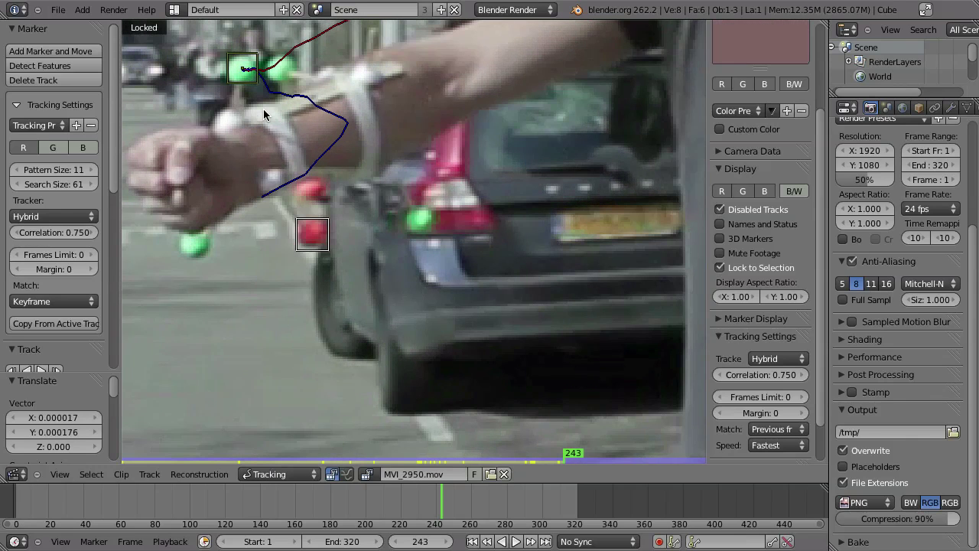
pyautogui.press('g')
pyautogui.click(388, 280)
pyautogui.press('s')
pyautogui.click(353, 299)
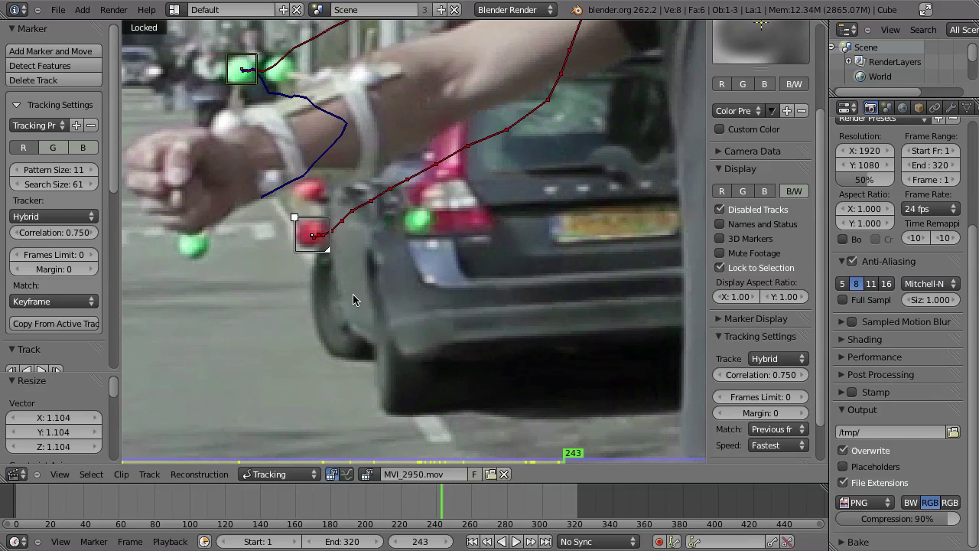
# Continue tracking the red ball to frame 253, recentring its marker wherever it drifts off the ball.
pyautogui.hotkey('ctrl', 't')
pyautogui.press('g')
pyautogui.click(264, 252)
pyautogui.hotkey('alt', 'Right')
pyautogui.hotkey('alt', 'Right')
pyautogui.press('g')
pyautogui.click(239, 220)
pyautogui.hotkey('ctrl', 't')
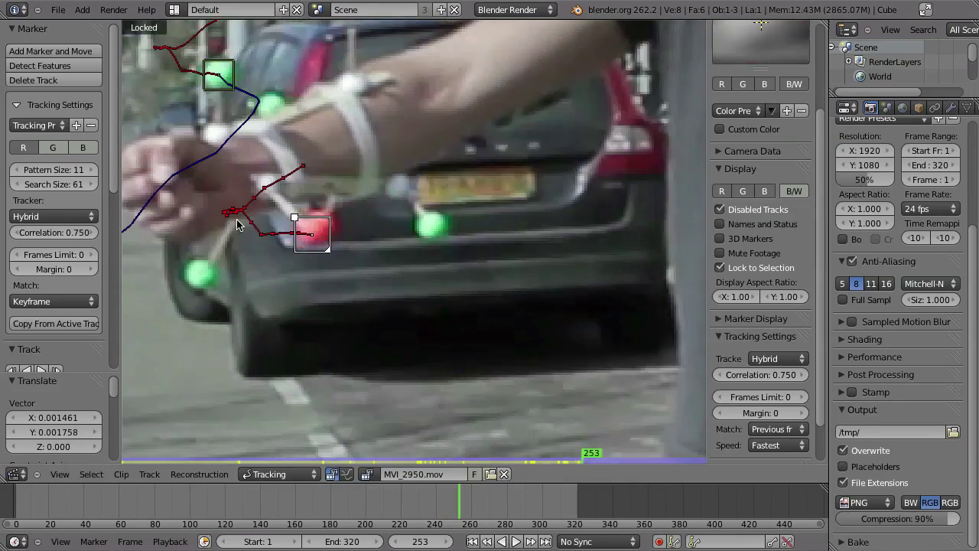
# Place the marker back on the red ball from frame 253 onward and track it forward to frame 304.
pyautogui.press('g')
pyautogui.click(165, 130)
pyautogui.press('g')
pyautogui.click(277, 186)
pyautogui.hotkey('ctrl', 't')
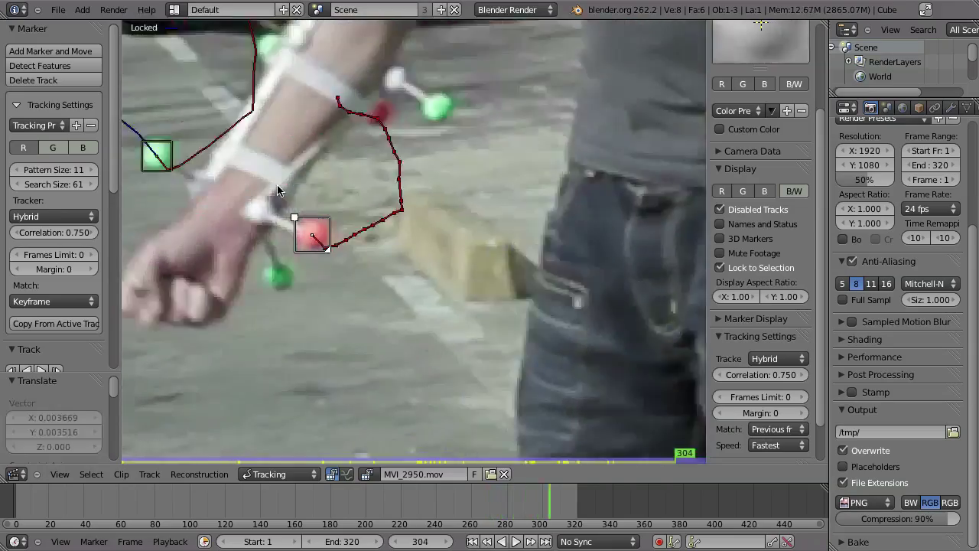
# Return to frame 1, add a marker on the green ball nearest the elbow and track it forward.
pyautogui.hotkey('shift', 'Left')
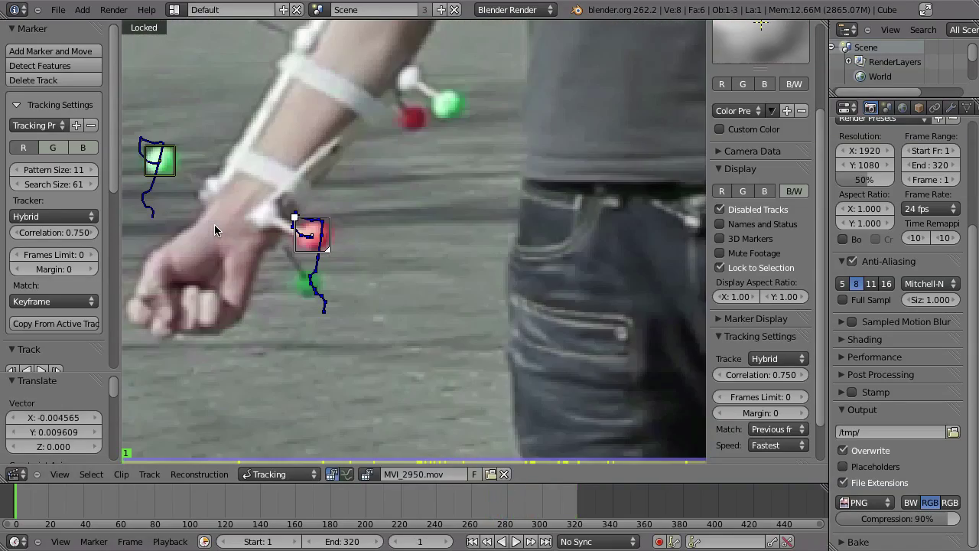
pyautogui.moveTo(37, 513); pyautogui.dragTo(147, 499)
pyautogui.hotkey('shift', 'Left')
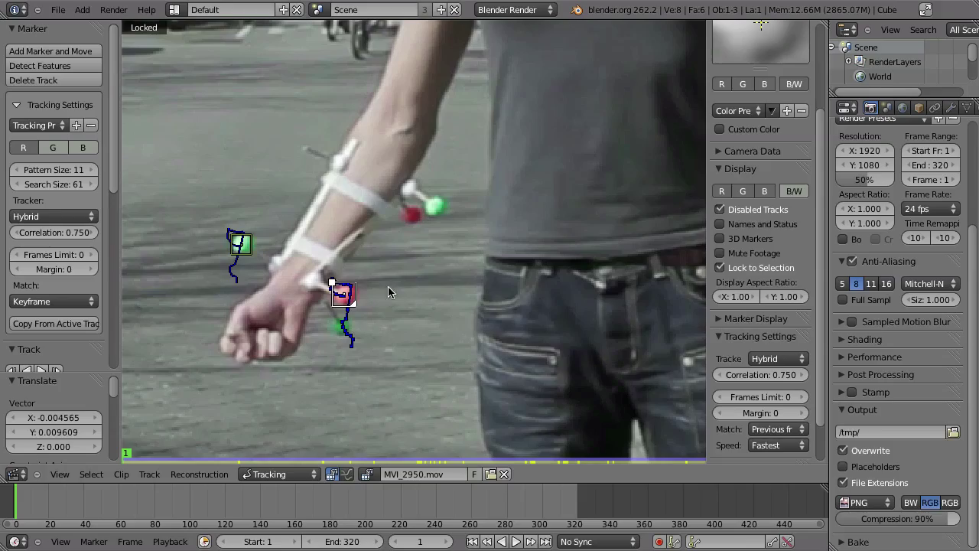
pyautogui.keyDown('ctrl'); pyautogui.click(437, 205); pyautogui.keyUp('ctrl')
pyautogui.hotkey('ctrl', 't')
pyautogui.hotkey('ctrl', 't')
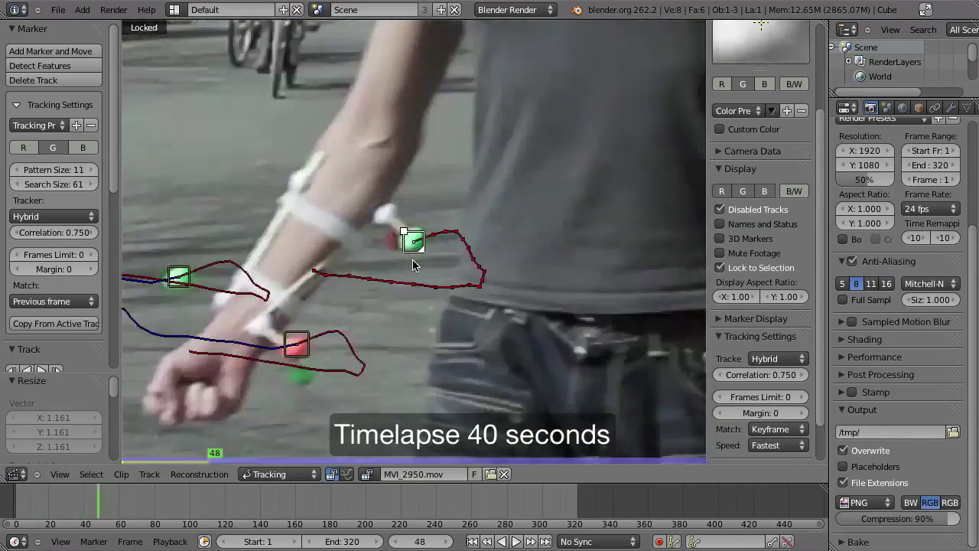
# Recentre the elbow-side green ball's marker where it drifts and follow the ball up to frame 164.
pyautogui.scroll(4, 426, 260)
pyautogui.hotkey('alt', 'Right')
pyautogui.press('g')
pyautogui.click(376, 301)
pyautogui.hotkey('ctrl', 't')
pyautogui.press('g')
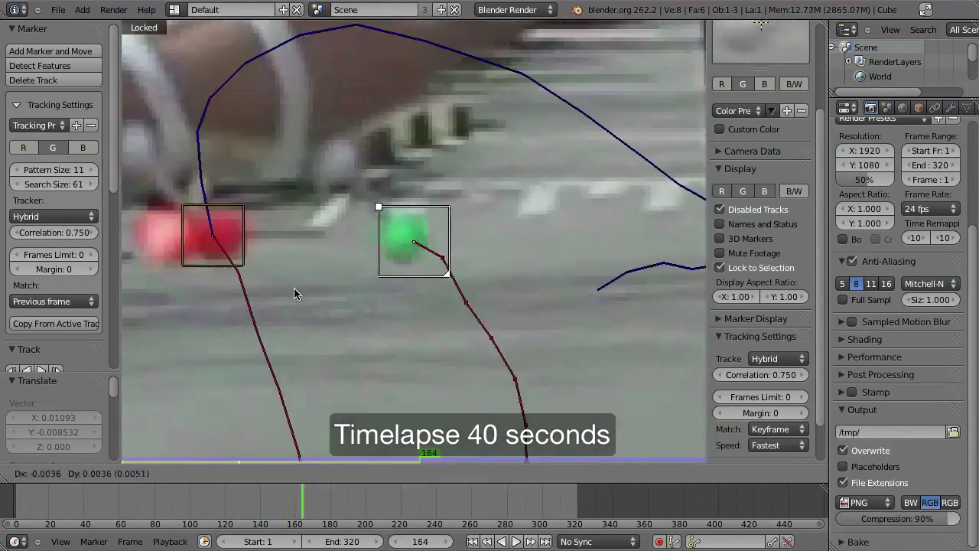
pyautogui.click(295, 289)
# Set the default tracking correlation to 0.500 for new tracks and start following the darker red ball beside the elbow-side green ball.
pyautogui.moveTo(773, 196); pyautogui.dragTo(773, 314, button='middle')
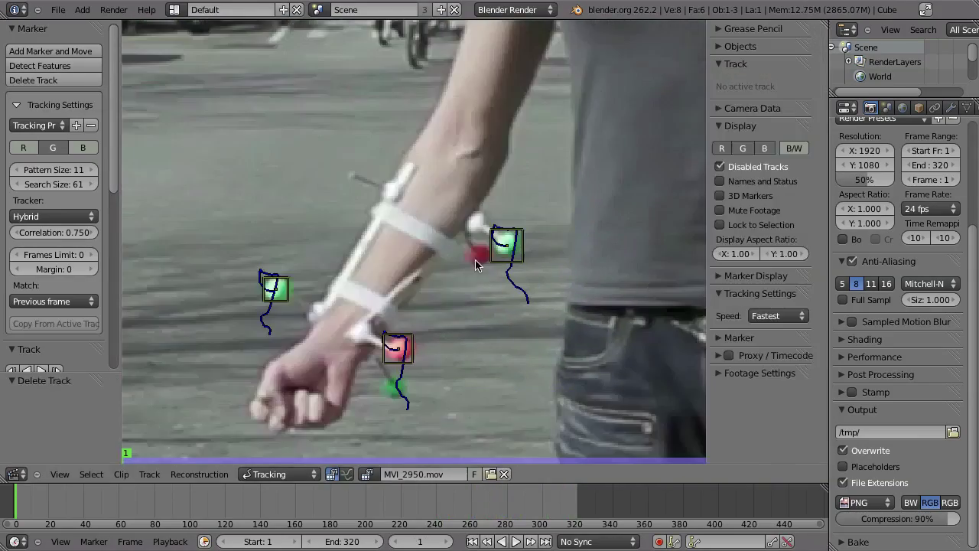
pyautogui.click(55, 232)
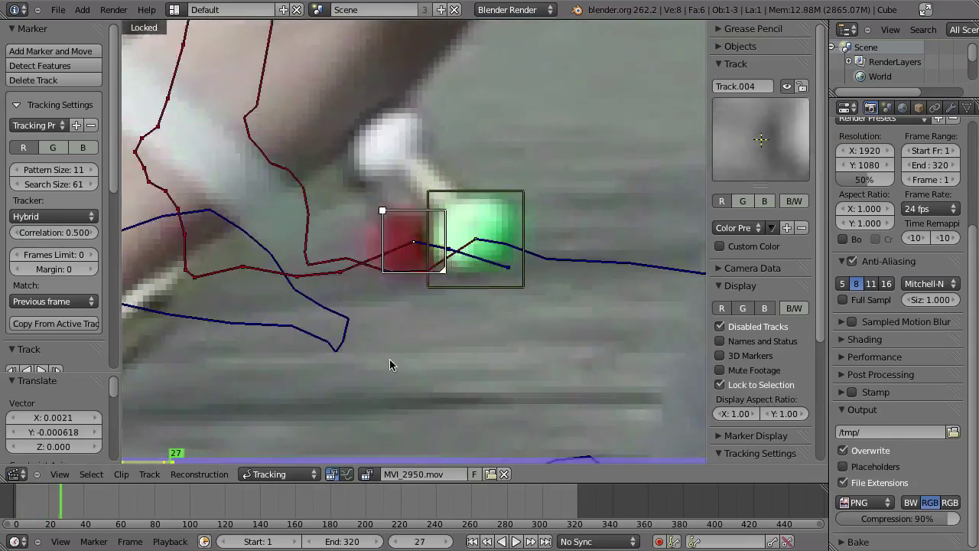
pyautogui.scroll(4, 380, 244)
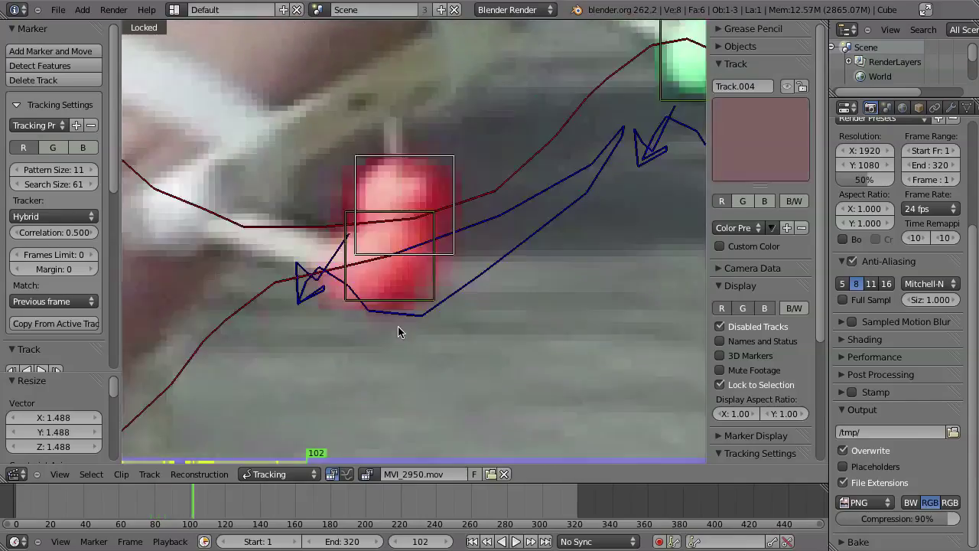
# Reposition the elbow-side red ball's marker around frame 102 and unhide all hidden tracks.
pyautogui.scroll(-1, 448, 219)
pyautogui.press('g')
pyautogui.press('g')
pyautogui.press('l')
pyautogui.hotkey('alt', 'h')
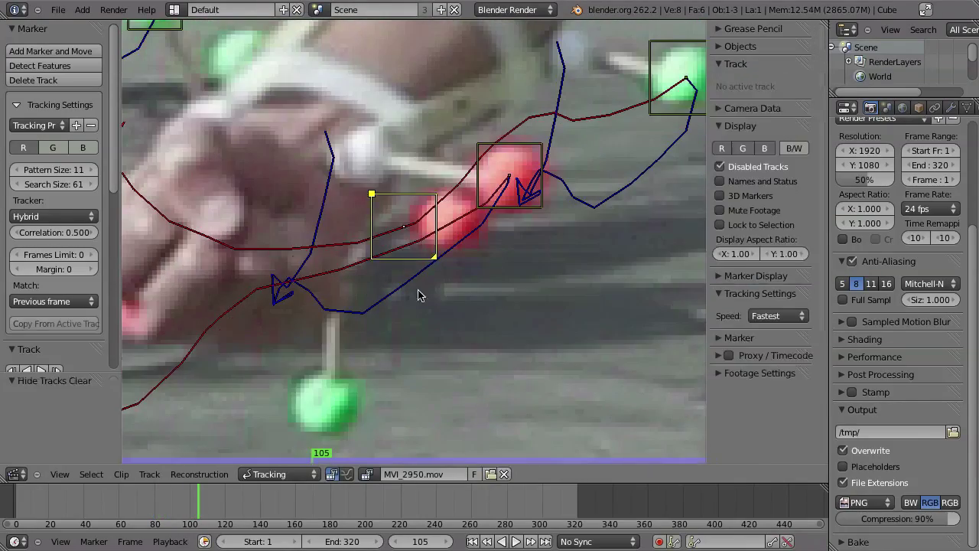
# Recentre the elbow-side red ball's marker at frames 105 and 107 and track it forward to frame 138.
pyautogui.press('g')
pyautogui.press('l')
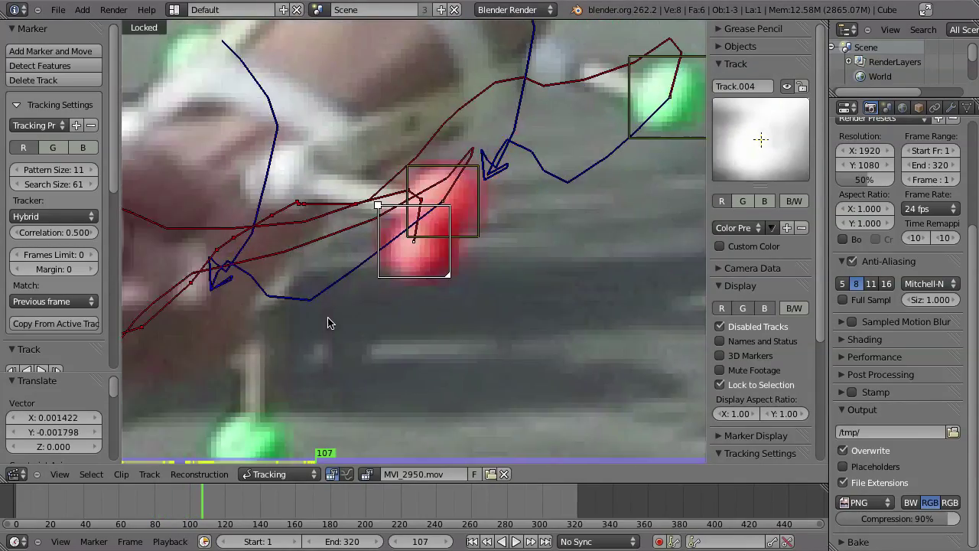
pyautogui.press('g')
pyautogui.hotkey('ctrl', 't')
pyautogui.hotkey('ctrl', 't')
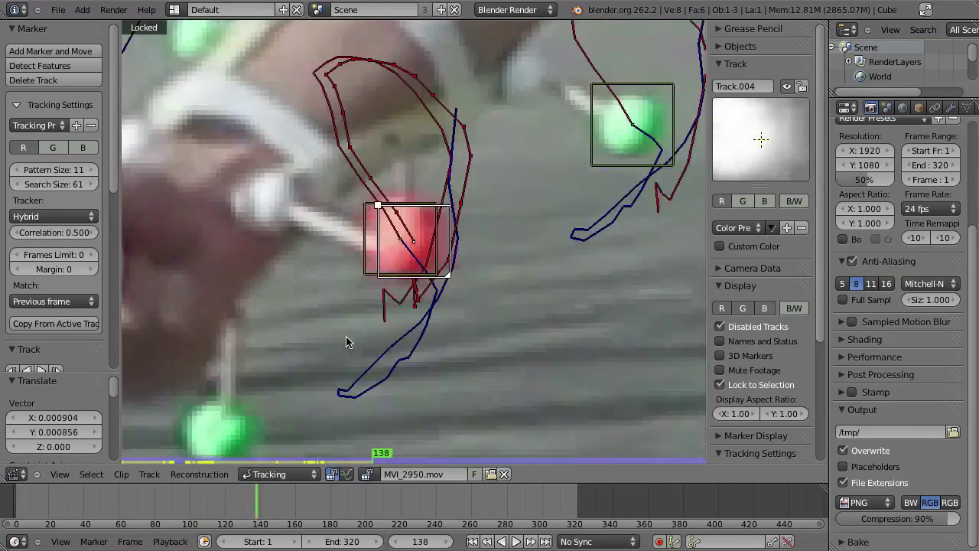
# Resize the red ball's marker at frame 138 and recentre it on the ball.
pyautogui.press('s')
pyautogui.click(296, 267)
pyautogui.press('g')
pyautogui.click(294, 266)
# Go back nine frames from frame 138, recentre the red ball's marker and track it forward to frame 160.
pyautogui.press('Left')
pyautogui.press('Left')
pyautogui.press('Left')
pyautogui.press('Left')
pyautogui.press('Left')
pyautogui.press('Left')
pyautogui.press('Left')
pyautogui.press('Left')
pyautogui.press('Left')
pyautogui.press('g')
pyautogui.click(283, 133)
pyautogui.hotkey('ctrl', 't')
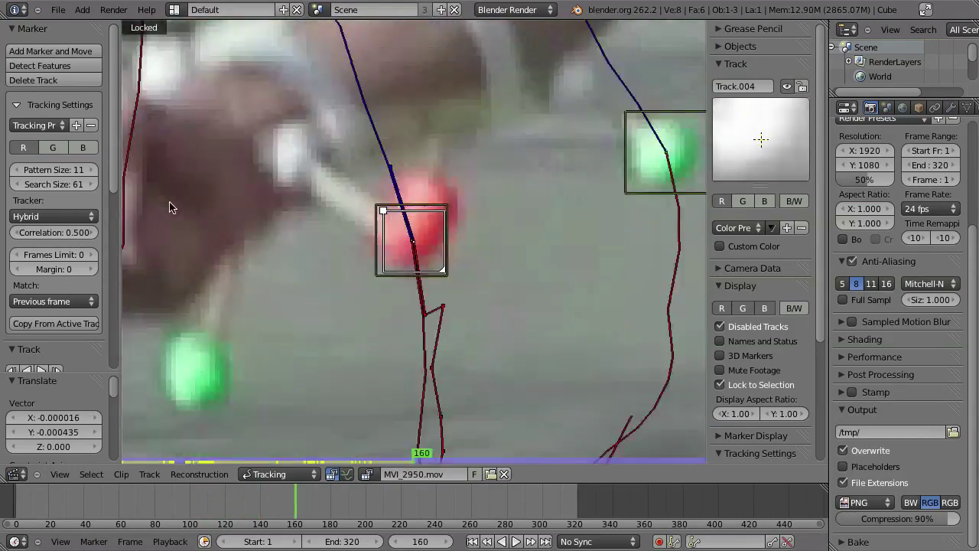
# Recentre and resize the elbow-side red ball's marker at frame 190, and disable the marker by frame 220.
pyautogui.press('l')
pyautogui.press('Home')
pyautogui.press('l')
pyautogui.scroll(5, 366, 310)
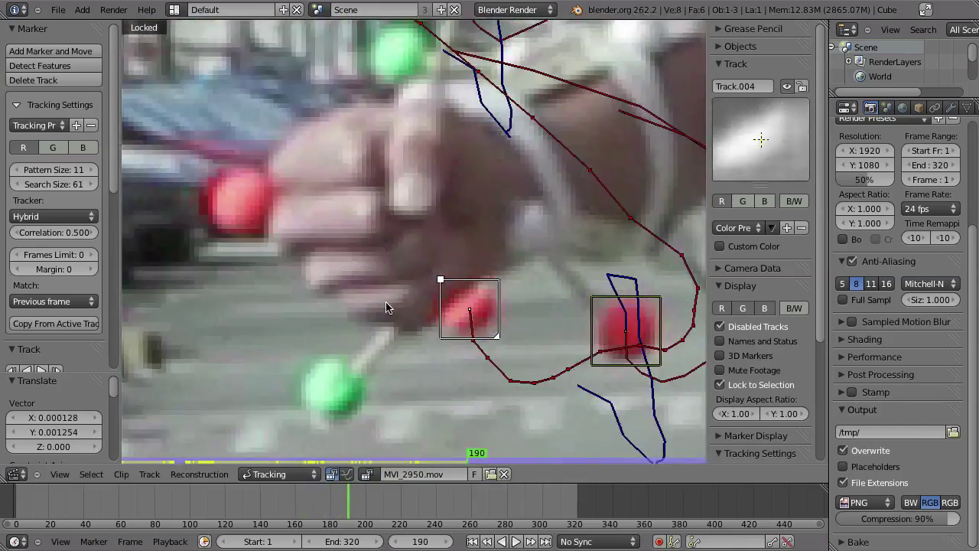
pyautogui.scroll(-2, 387, 308)
pyautogui.press('g')
pyautogui.click(319, 330)
pyautogui.press('s')
pyautogui.click(319, 330)
pyautogui.hotkey('shift', 'd')
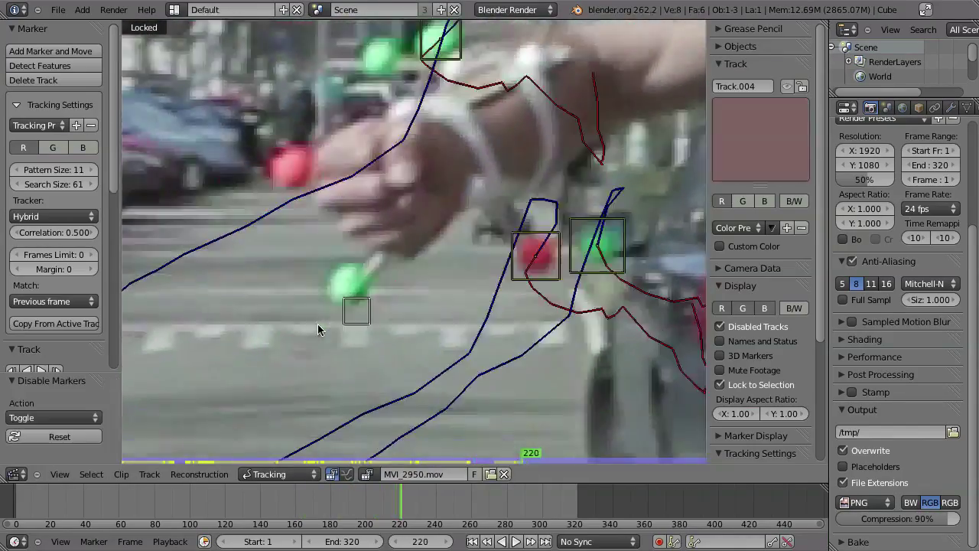
# Reposition the red ball's marker at frame 220 and again seven frames earlier.
pyautogui.scroll(-2, 318, 330)
pyautogui.press('g')
pyautogui.click(328, 353)
pyautogui.press('Left')
pyautogui.press('Left')
pyautogui.press('Left')
pyautogui.press('Left')
pyautogui.press('Left')
pyautogui.press('Left')
pyautogui.press('Left')
pyautogui.scroll(3, 329, 230)
pyautogui.press('g')
pyautogui.click(330, 103)
# Advance seven frames and recentre the marker on the elbow-side red ball.
pyautogui.press('Right')
pyautogui.press('Right')
pyautogui.press('Right')
pyautogui.press('Right')
pyautogui.press('Right')
pyautogui.press('Right')
pyautogui.press('Right')
pyautogui.press('g')
pyautogui.click(141, 178)
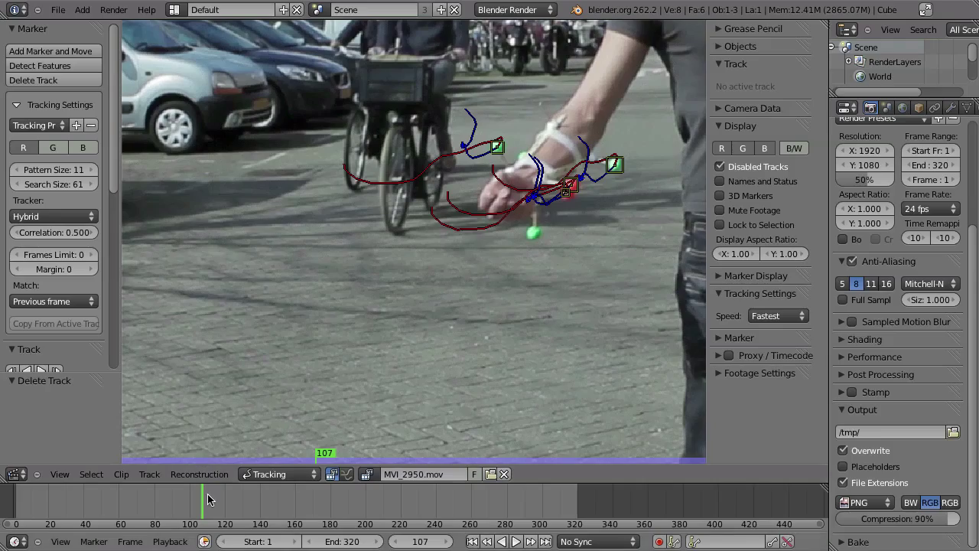
# Go to frame 135, select all tracks and add a new tracking object to the clip.
pyautogui.moveTo(199, 500); pyautogui.dragTo(251, 487)
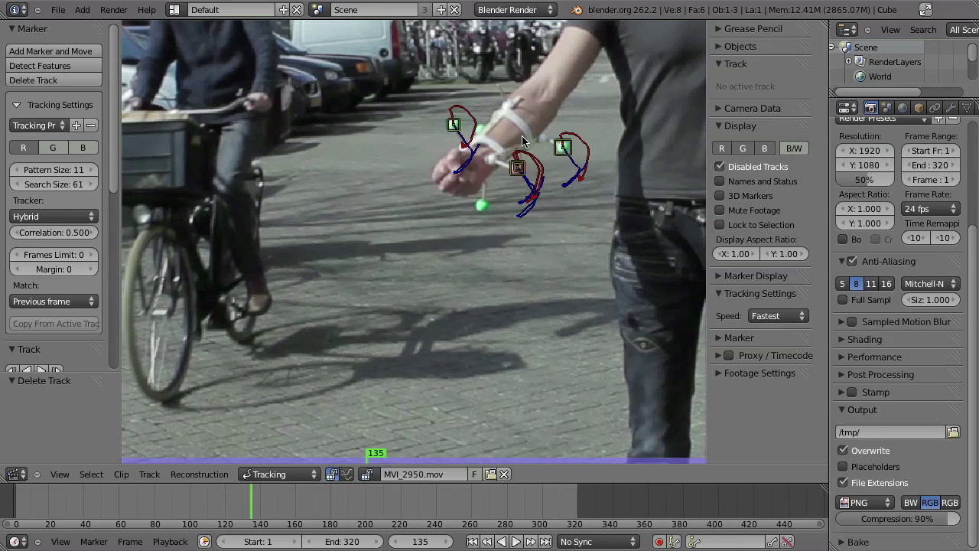
pyautogui.press('a')
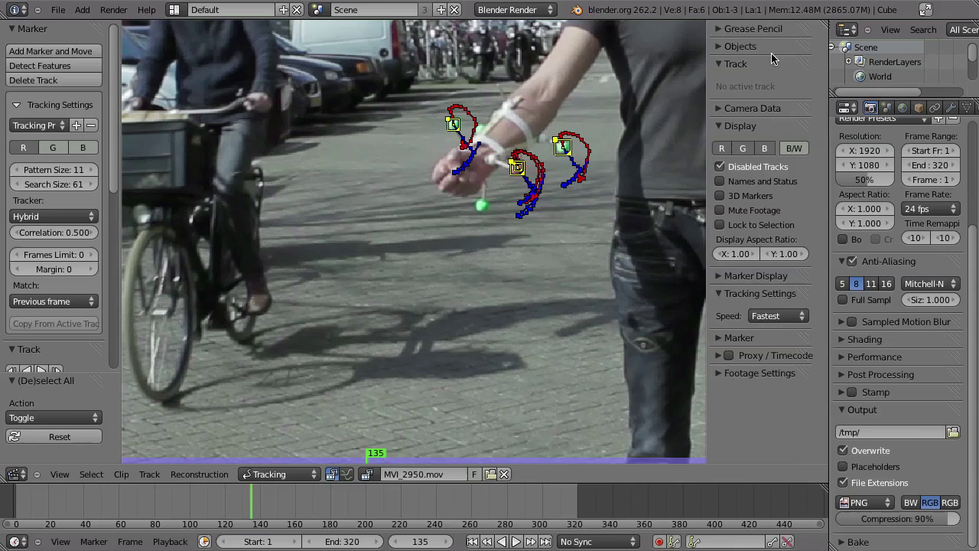
pyautogui.click(721, 48)
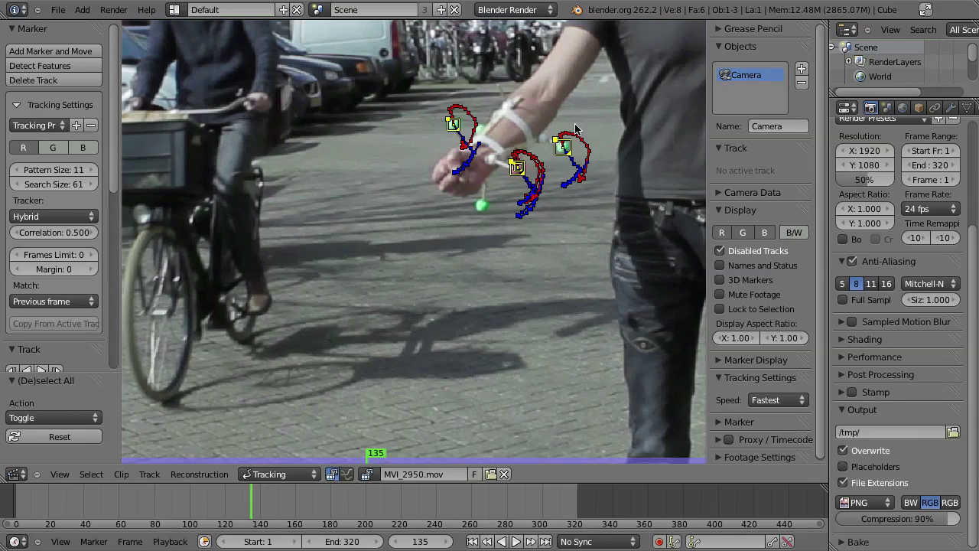
pyautogui.click(801, 69)
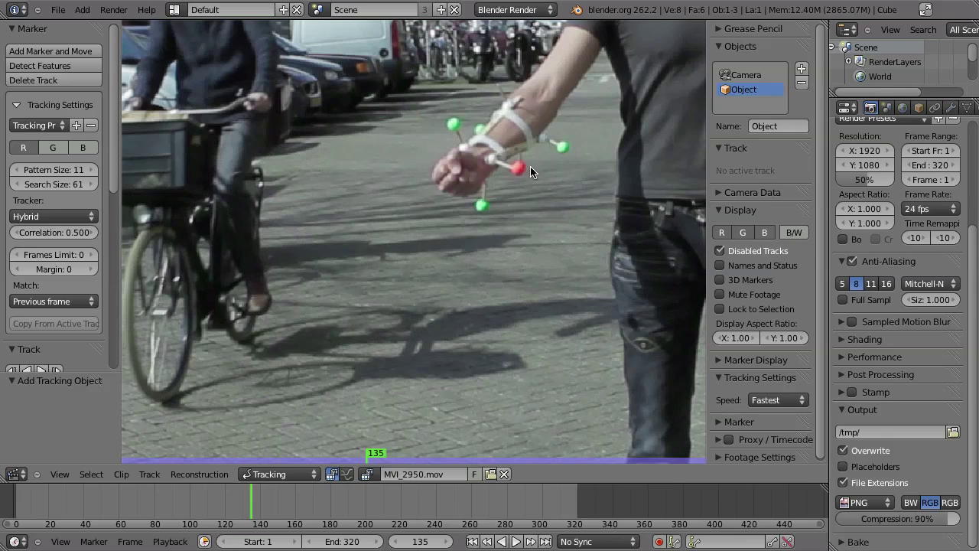
# Make Camera the active tracking object again and copy all of its selected ball tracks with Copy Tracks.
pyautogui.click(748, 75)
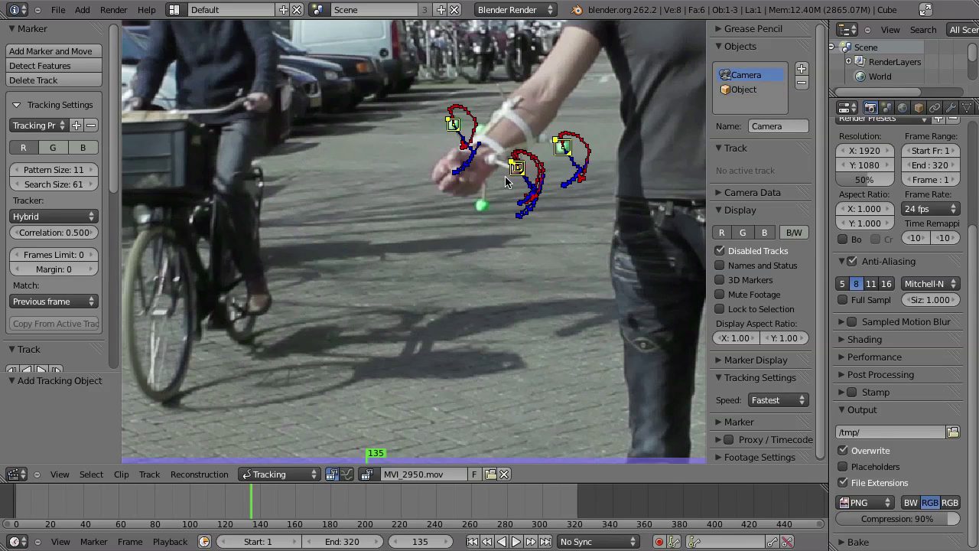
pyautogui.scroll(-4, 506, 187)
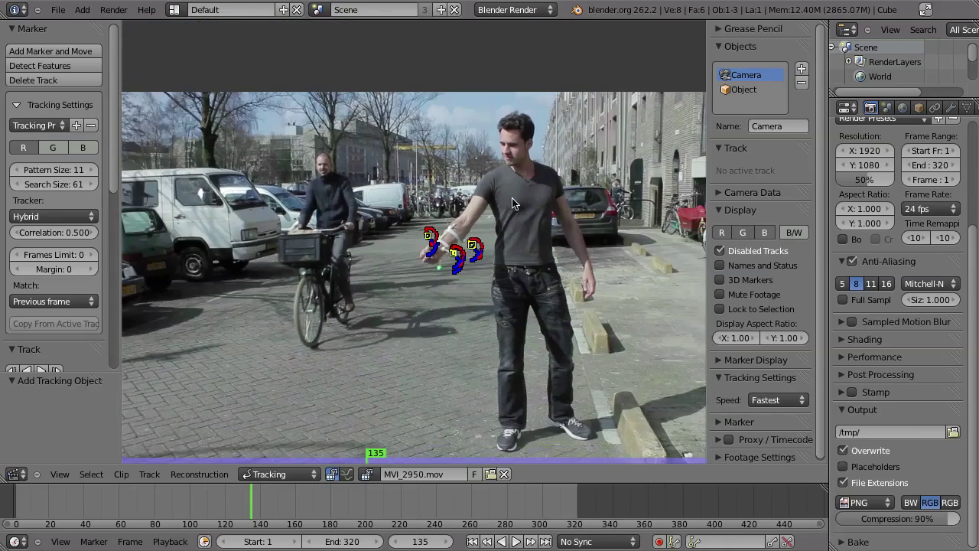
pyautogui.moveTo(513, 198); pyautogui.dragTo(512, 189, button='middle')
pyautogui.moveTo(524, 228); pyautogui.dragTo(536, 168, button='middle')
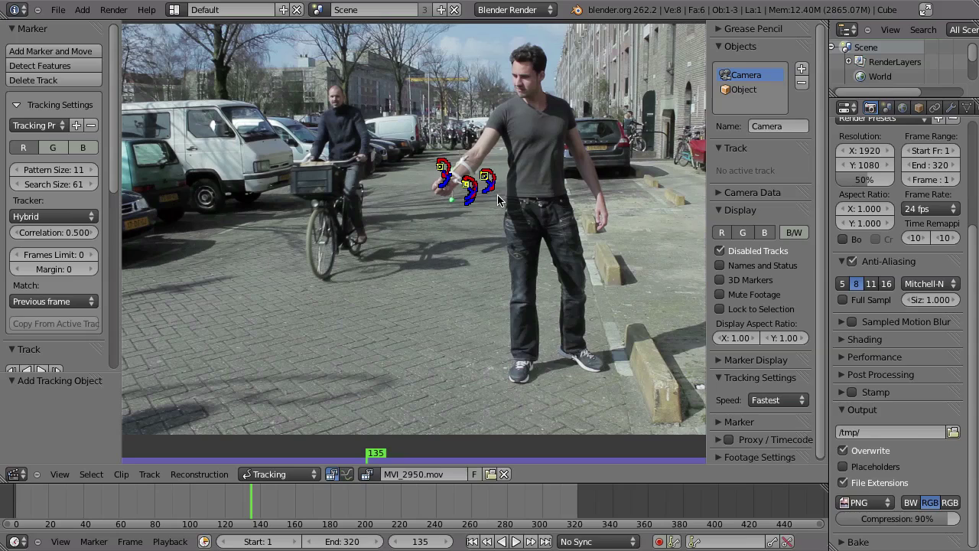
pyautogui.press('a')
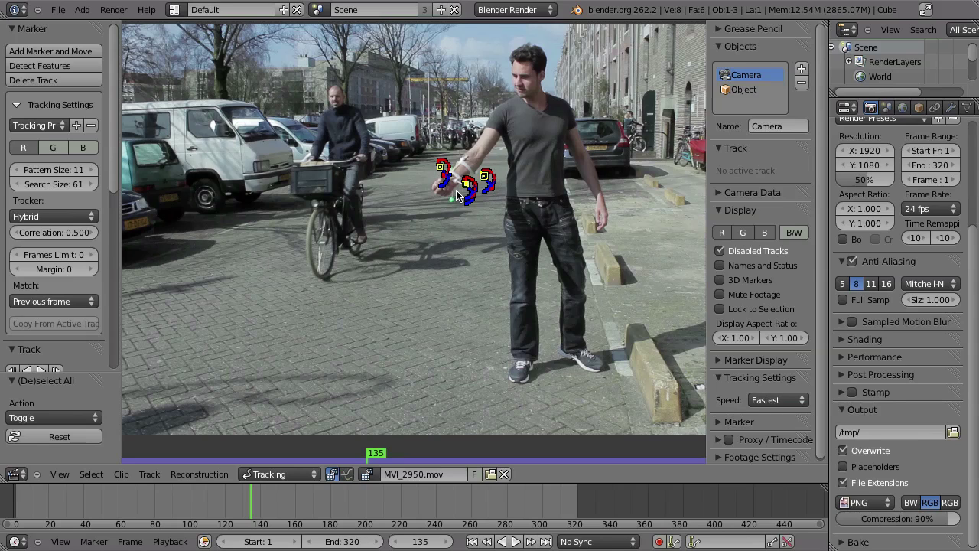
pyautogui.press('space')
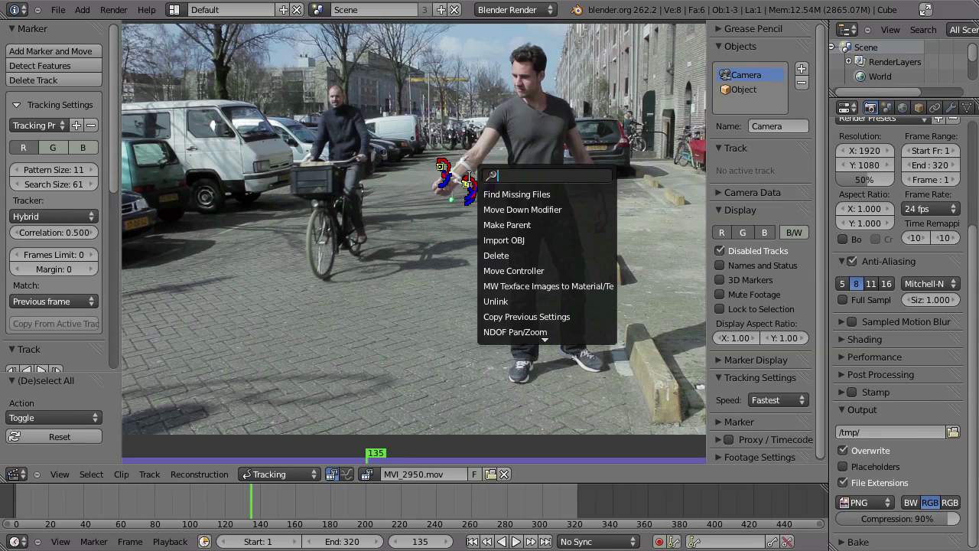
pyautogui.write('copy')
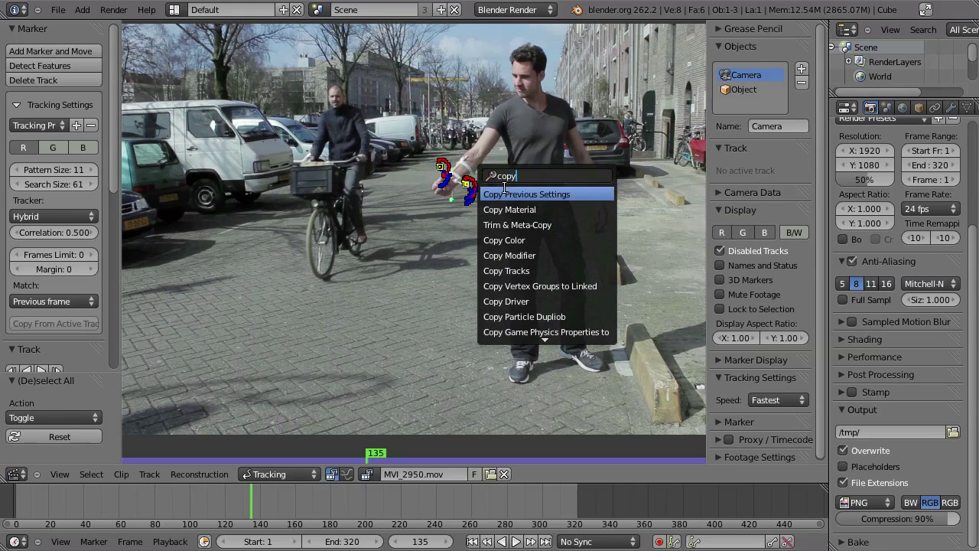
pyautogui.click(500, 271)
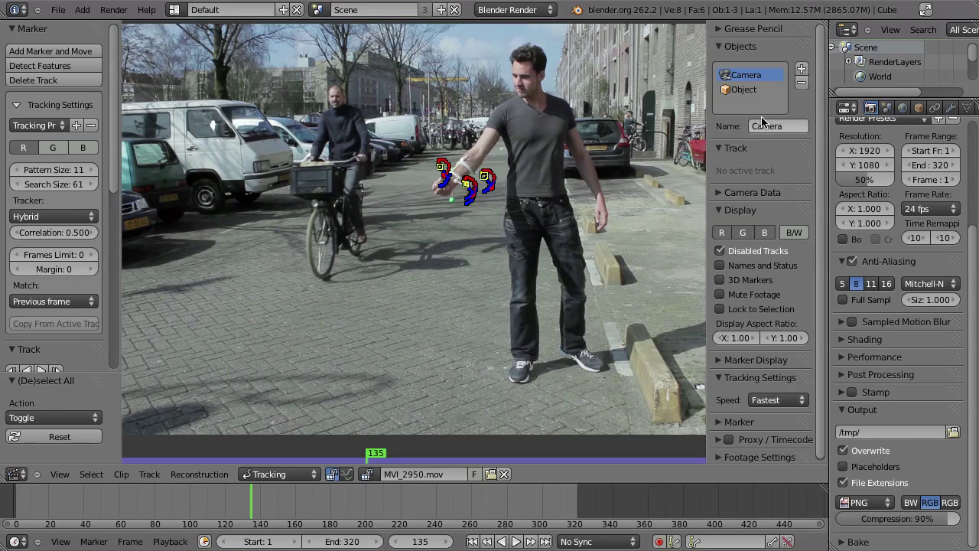
# Make the new tracking object active and paste the copied tracks into it with Paste Tracks.
pyautogui.click(742, 90)
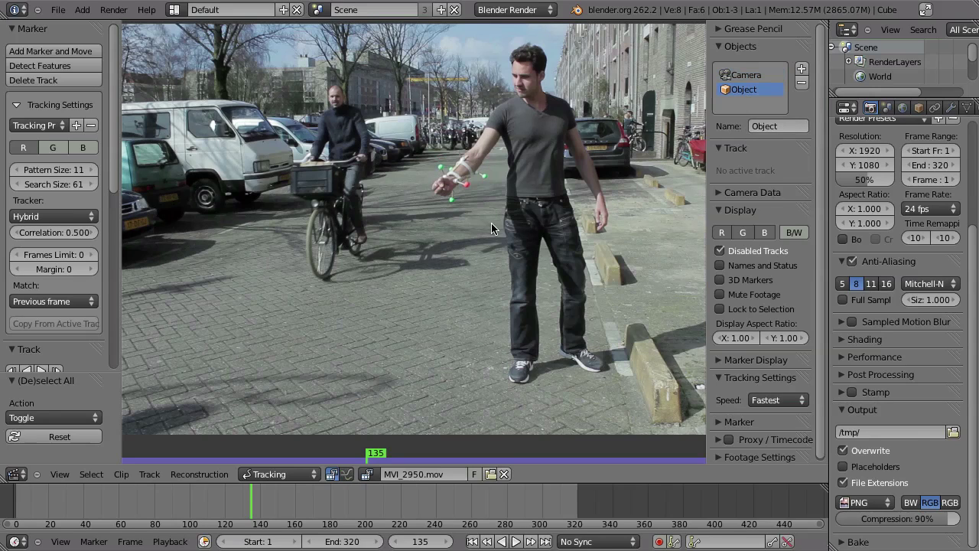
pyautogui.press('space')
pyautogui.write('p')
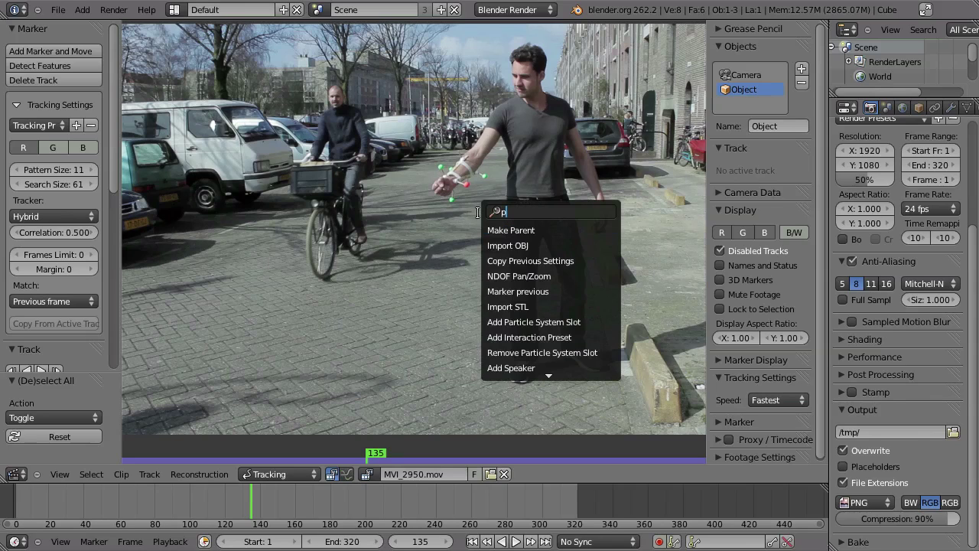
pyautogui.write('aste')
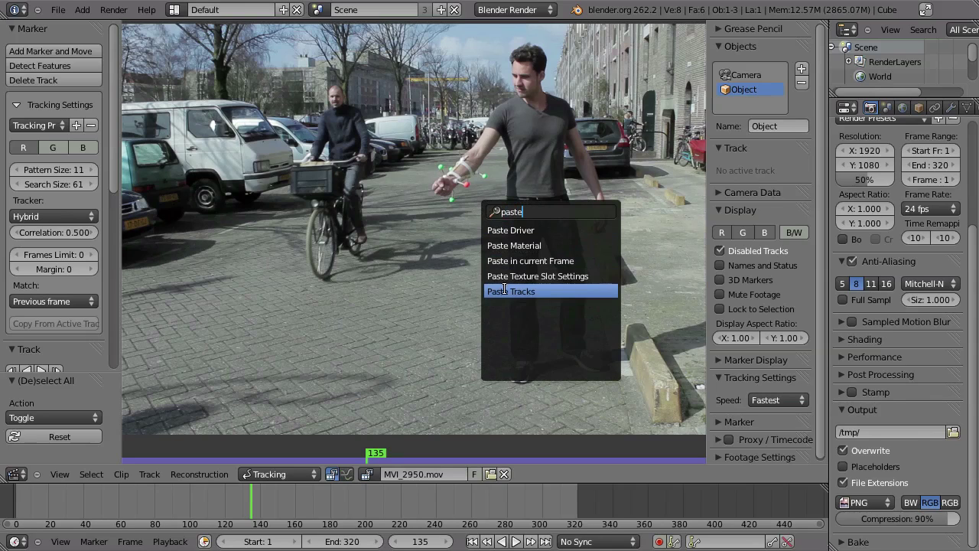
pyautogui.click(504, 292)
pyautogui.scroll(3, 459, 183)
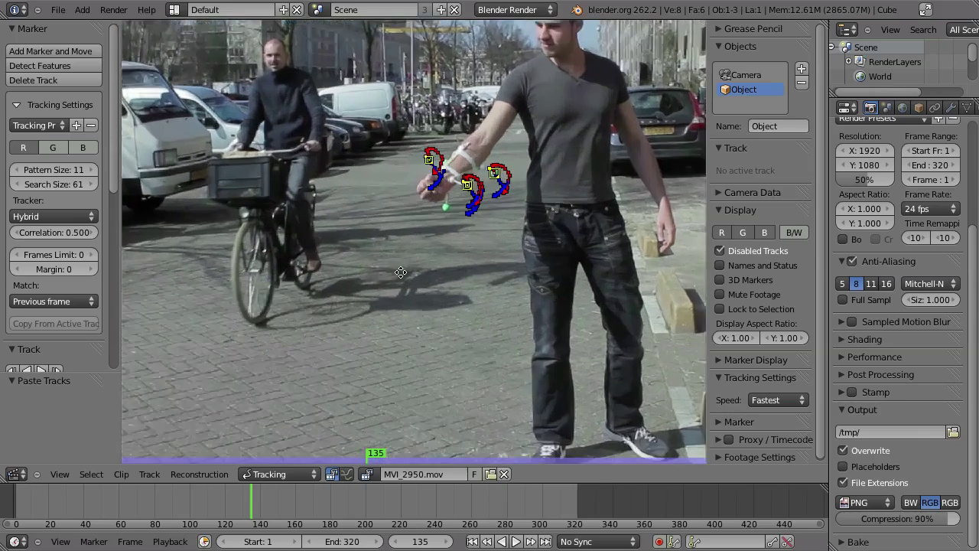
# Switch back to the Camera tracking object and delete all the ball tracks from it.
pyautogui.click(744, 76)
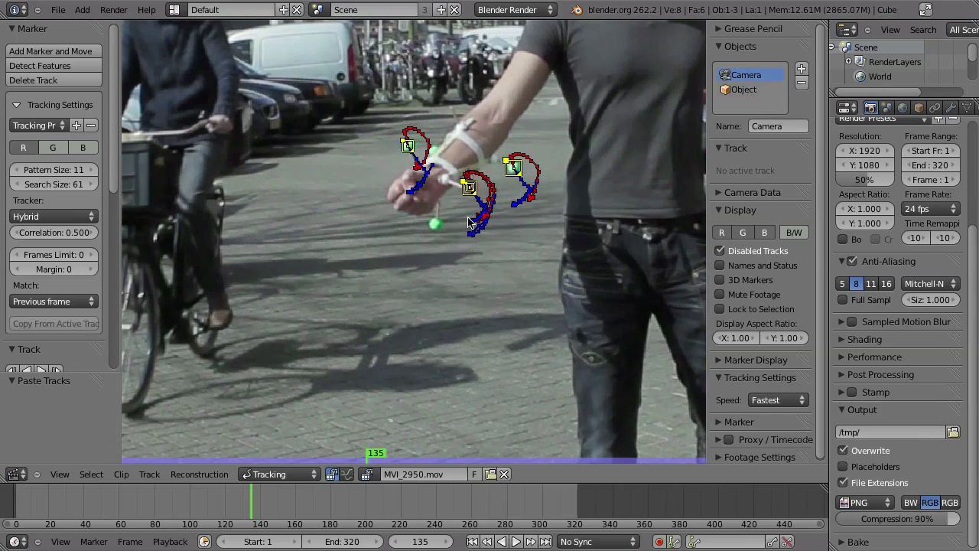
pyautogui.press('x')
pyautogui.click(461, 230)
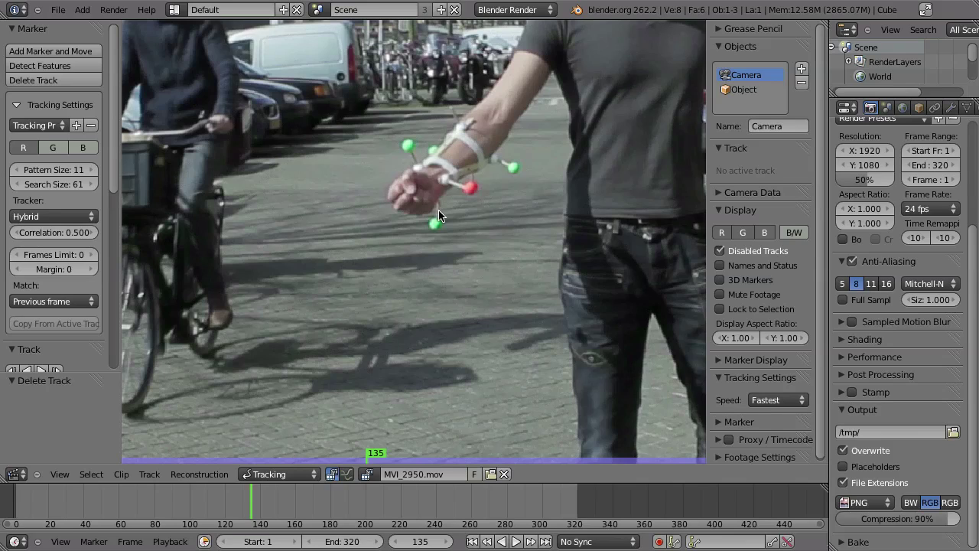
# Make Object the active tracking object, add a marker on the rig's white wrist strap at frame 1 and track it forward.
pyautogui.click(743, 90)
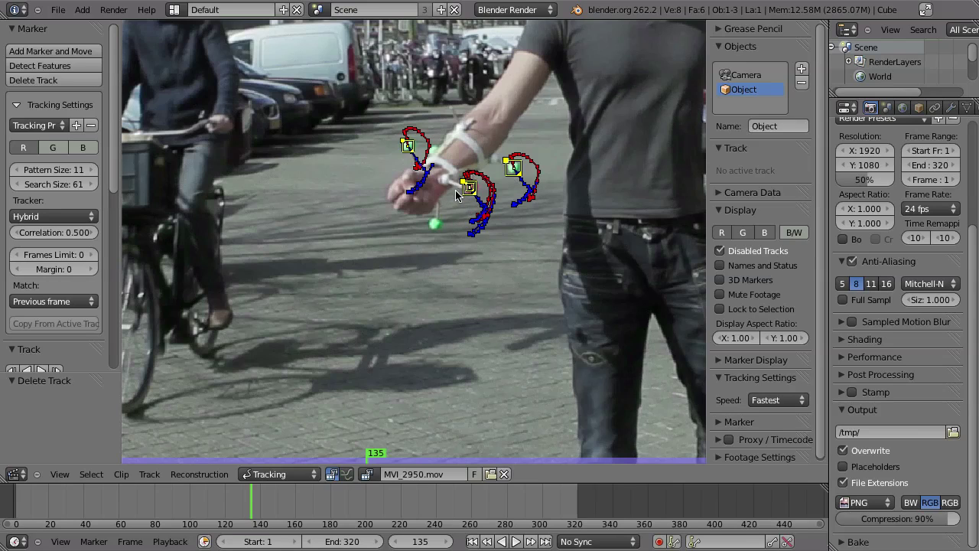
pyautogui.hotkey('shift', 'Left')
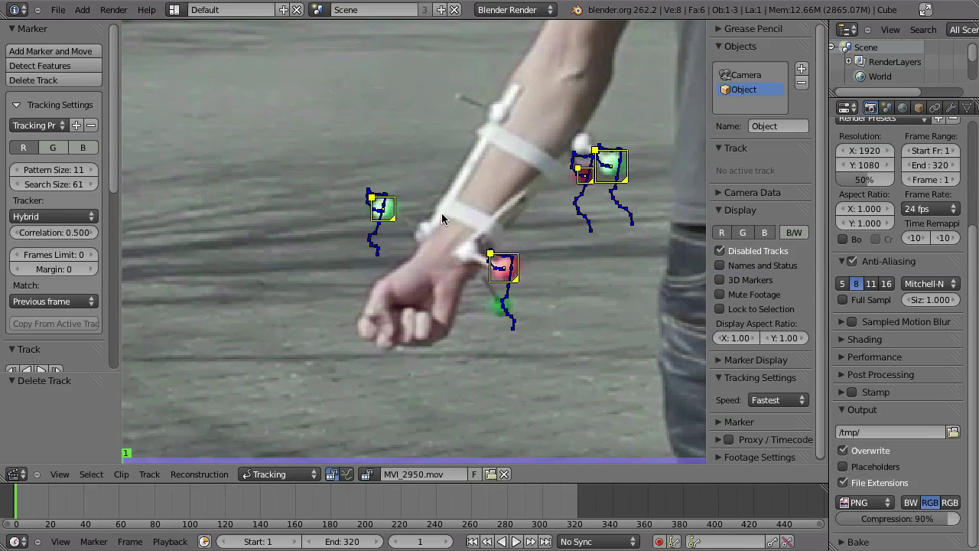
pyautogui.keyDown('ctrl'); pyautogui.click(443, 213); pyautogui.keyUp('ctrl')
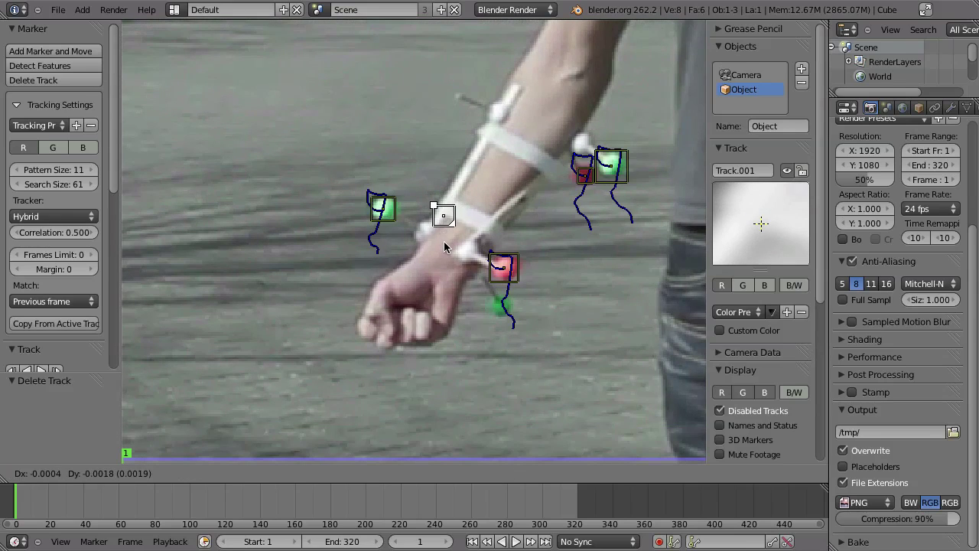
pyautogui.hotkey('ctrl', 't')
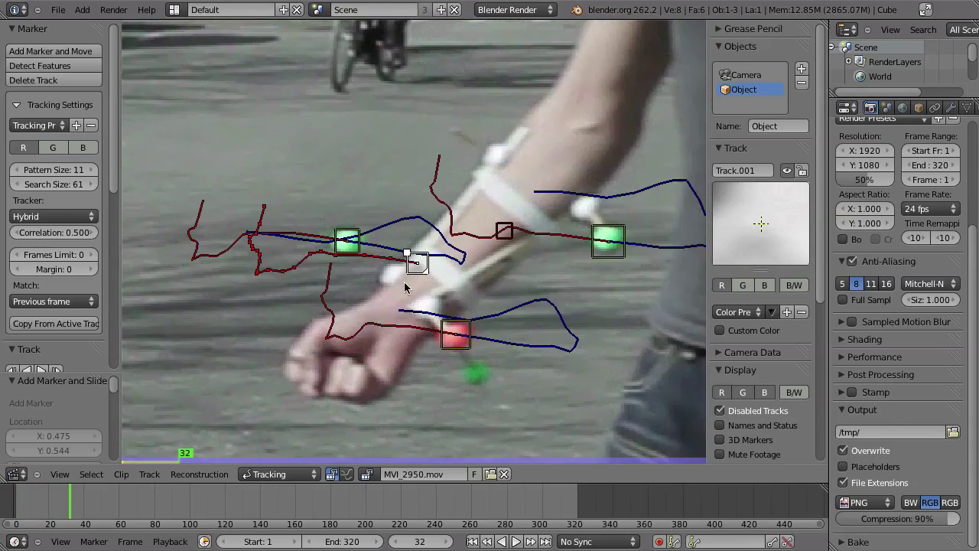
pyautogui.keyDown('ctrl'); pyautogui.moveTo(426, 282); pyautogui.dragTo(512, 282, button='middle'); pyautogui.keyUp('ctrl')
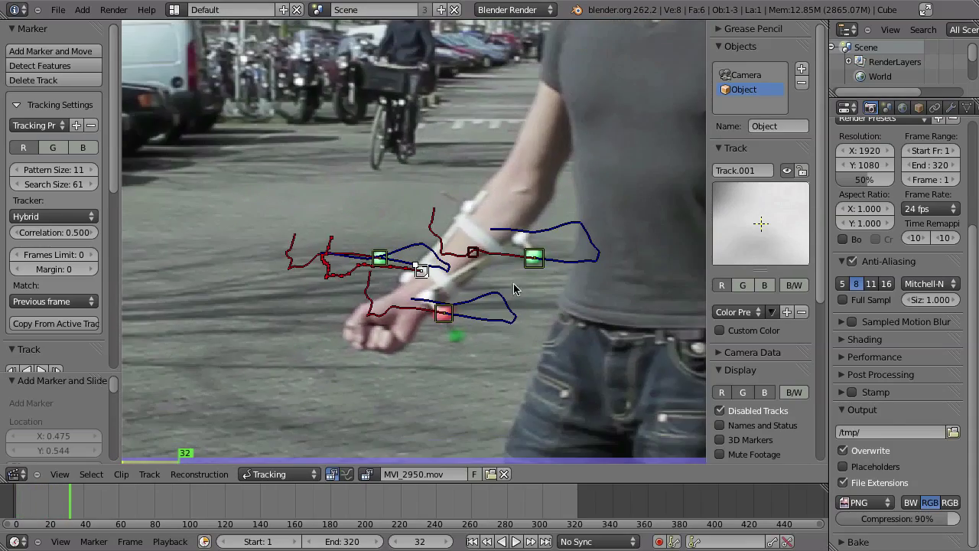
pyautogui.moveTo(459, 333); pyautogui.dragTo(450, 309, button='middle')
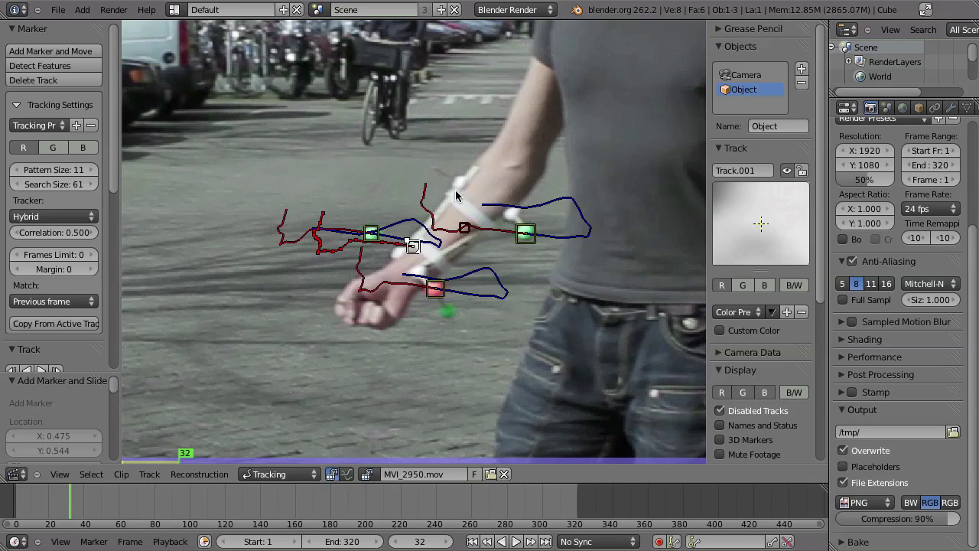
# Scrub through the frames from 44 onwards to examine how the ball tracks follow the moving forearm.
pyautogui.click(91, 489)
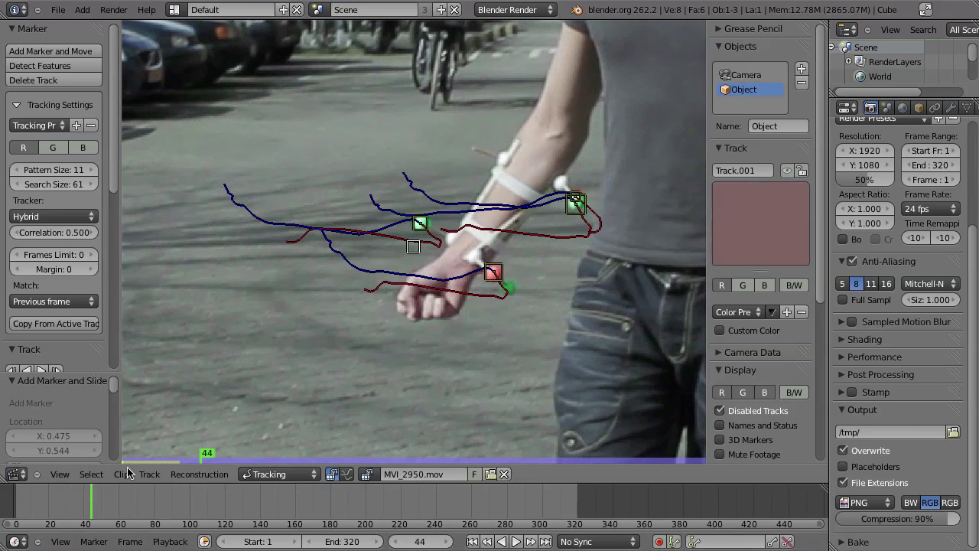
pyautogui.click(102, 500)
pyautogui.moveTo(104, 498); pyautogui.dragTo(399, 436)
# Play the clip from frame 1 and scrub through it to examine all of the forearm tracks over the shot.
pyautogui.hotkey('shift', 'Left')
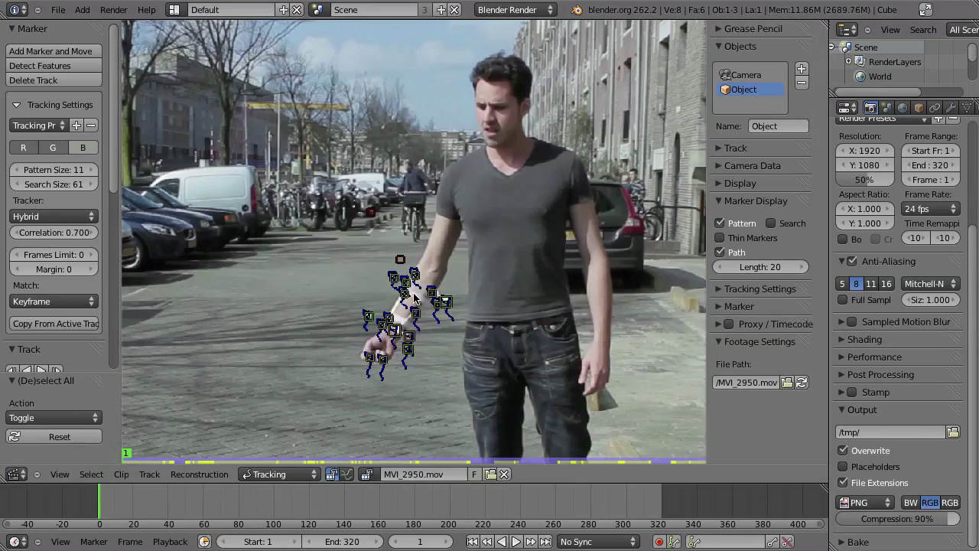
pyautogui.hotkey('alt', 'a')
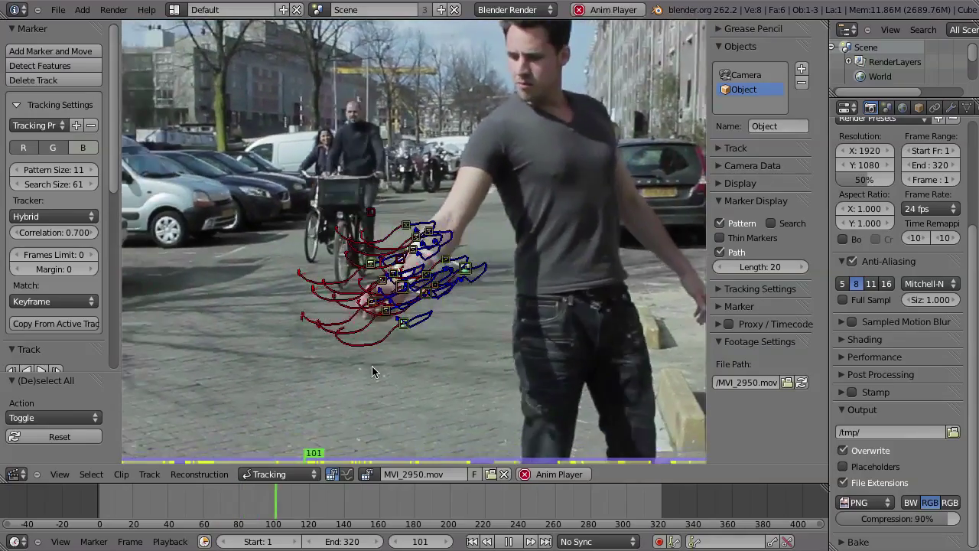
pyautogui.scroll(5, 459, 229)
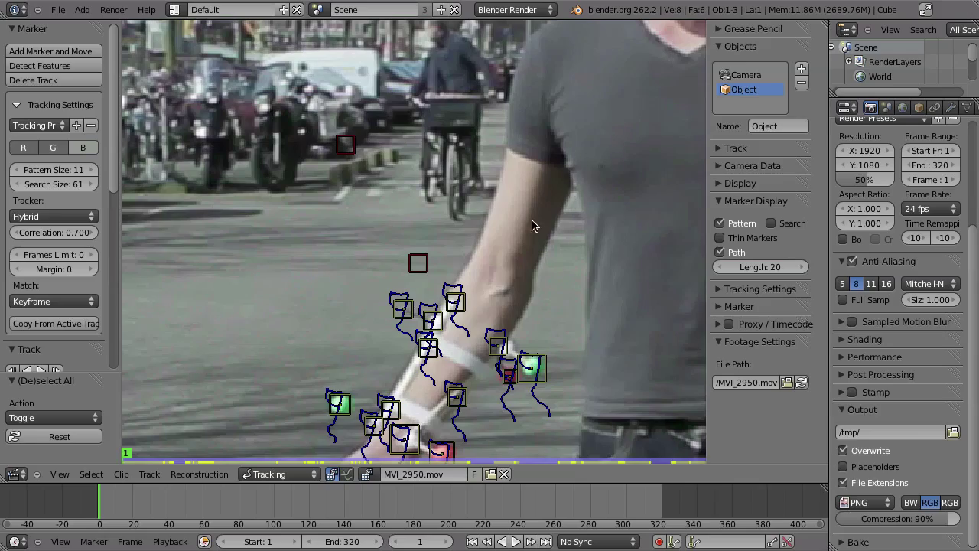
pyautogui.moveTo(306, 497); pyautogui.dragTo(416, 488)
pyautogui.keyDown('ctrl'); pyautogui.moveTo(537, 193); pyautogui.dragTo(420, 321, button='middle'); pyautogui.keyUp('ctrl')
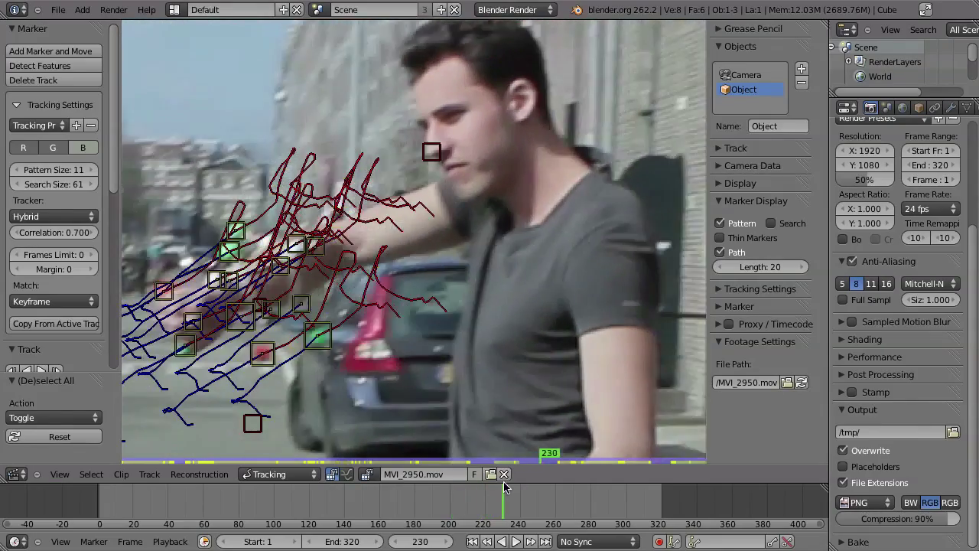
pyautogui.click(471, 488)
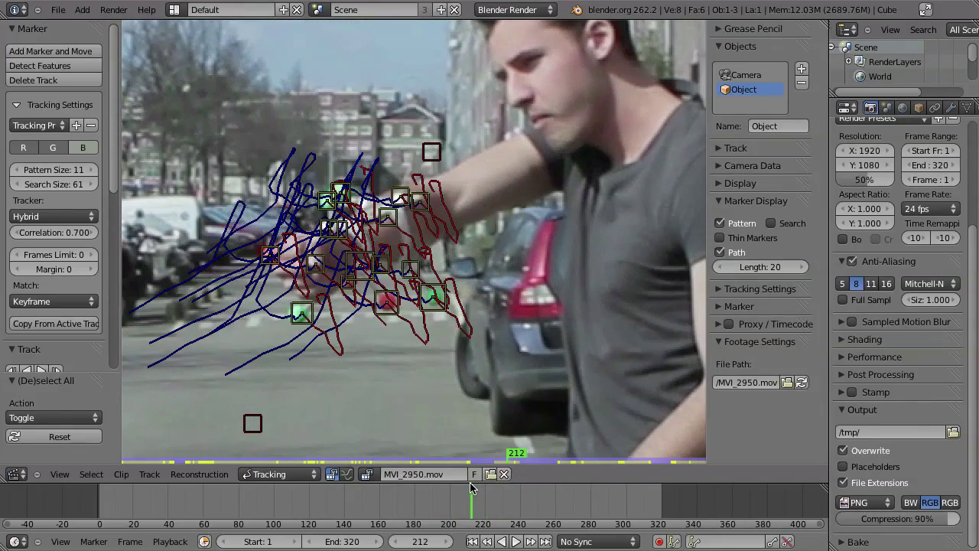
pyautogui.moveTo(471, 488)
pyautogui.mouseDown()
pyautogui.moveTo(367, 485)
pyautogui.moveTo(374, 491)
pyautogui.mouseUp()
pyautogui.moveTo(359, 390); pyautogui.dragTo(427, 310, button='middle')
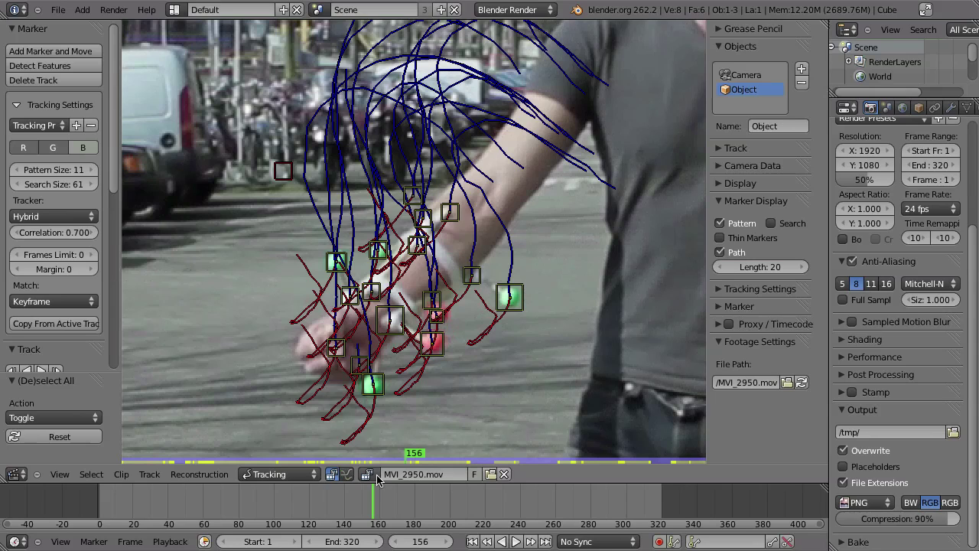
# Set the scene's end frame to 155, select all tracks and clear their remaining paths after that frame.
pyautogui.press('Left')
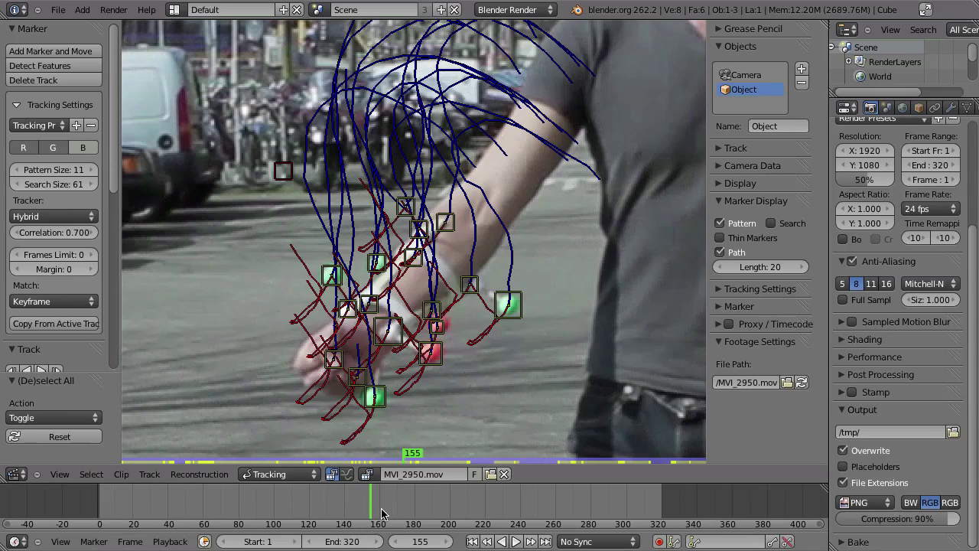
pyautogui.press('e')
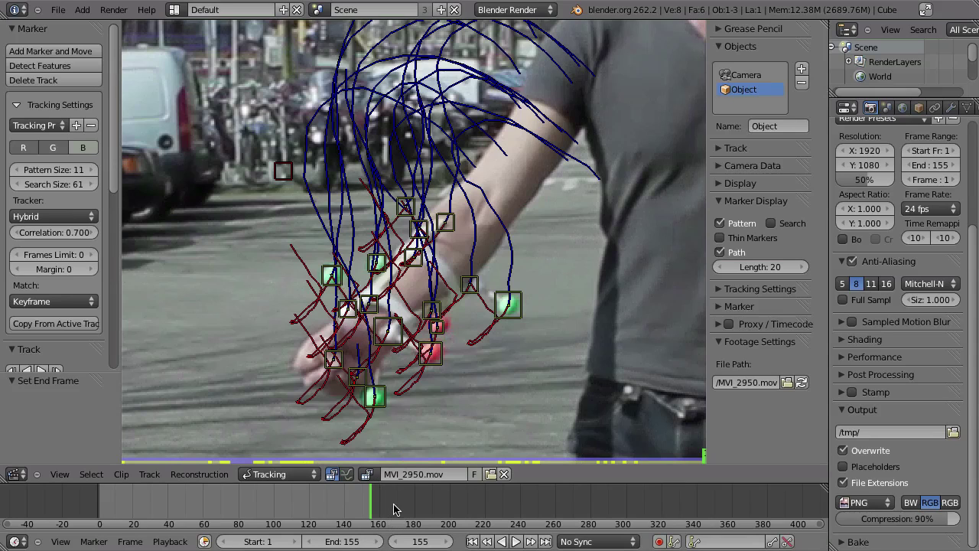
pyautogui.press('a')
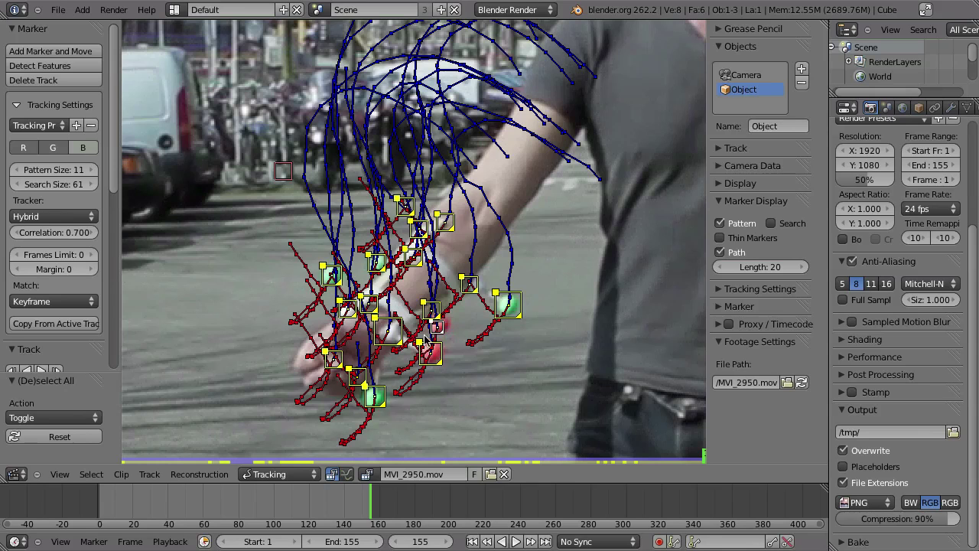
pyautogui.hotkey('alt', 't')
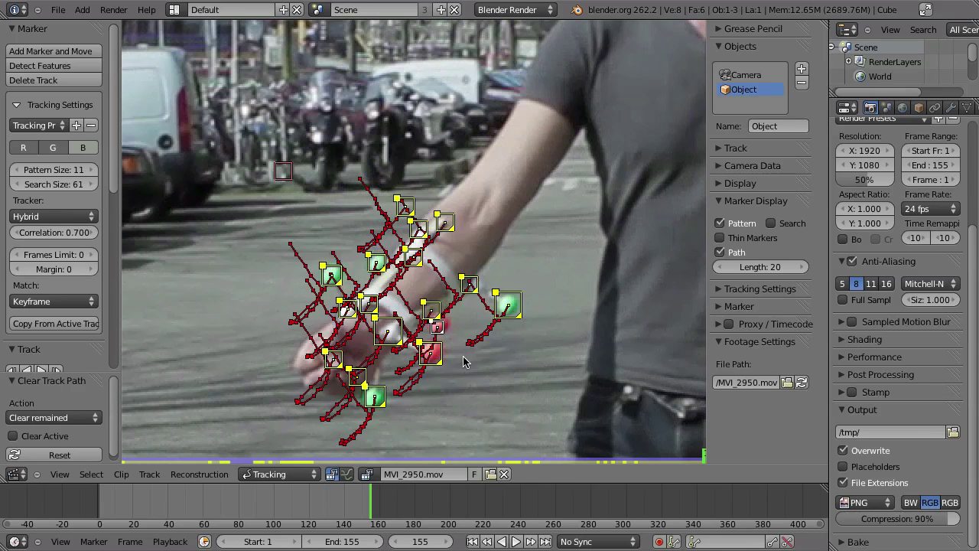
# Go to frame 122, enable Thin Markers for the marker display and play the footage close up to check the tracks.
pyautogui.moveTo(369, 504); pyautogui.dragTo(312, 491)
pyautogui.moveTo(426, 296); pyautogui.dragTo(484, 259, button='middle')
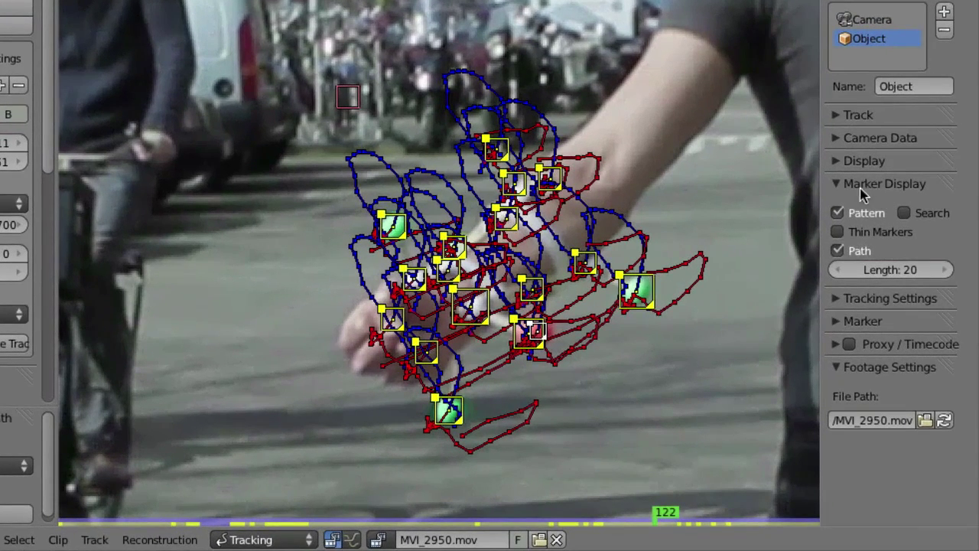
pyautogui.click(836, 232)
pyautogui.scroll(1, 498, 321)
pyautogui.scroll(5, 498, 322)
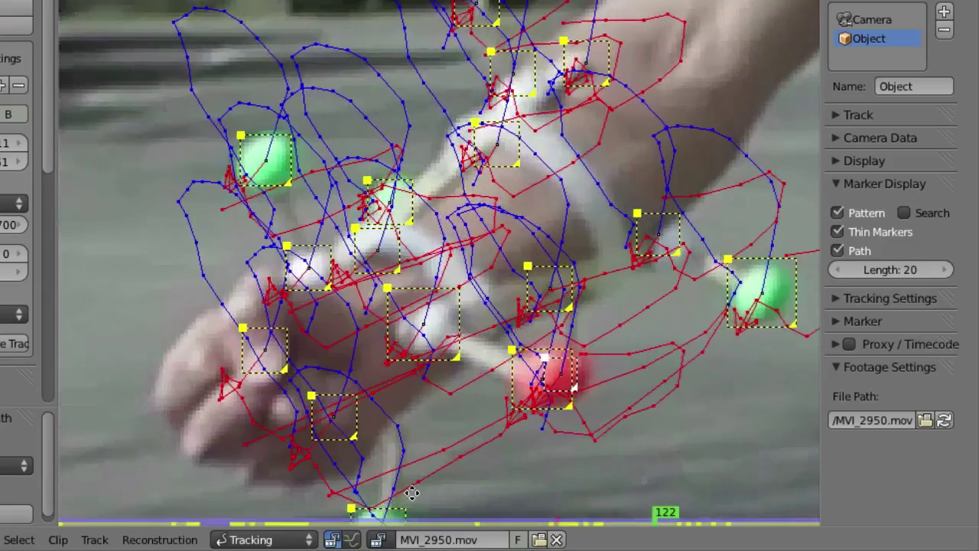
pyautogui.hotkey('alt', 'a')
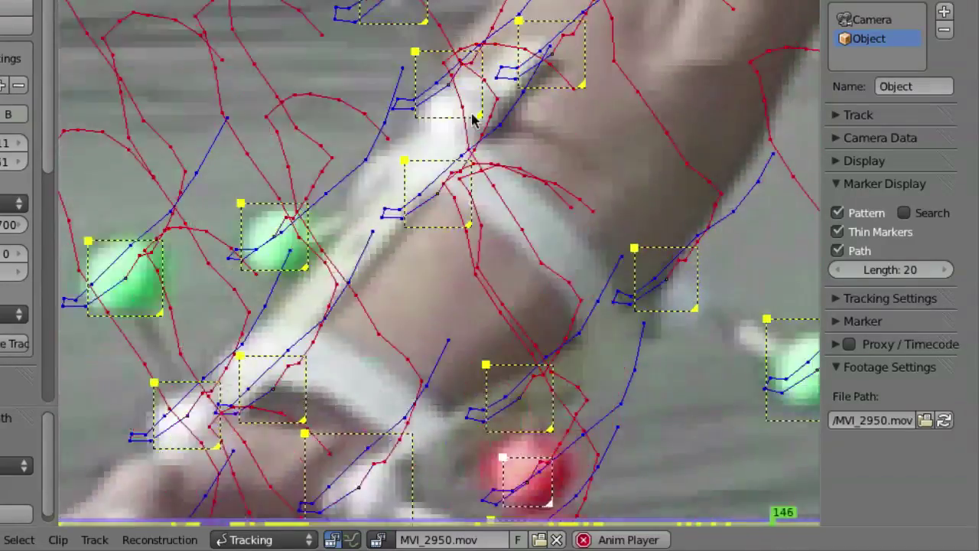
pyautogui.press('Escape')
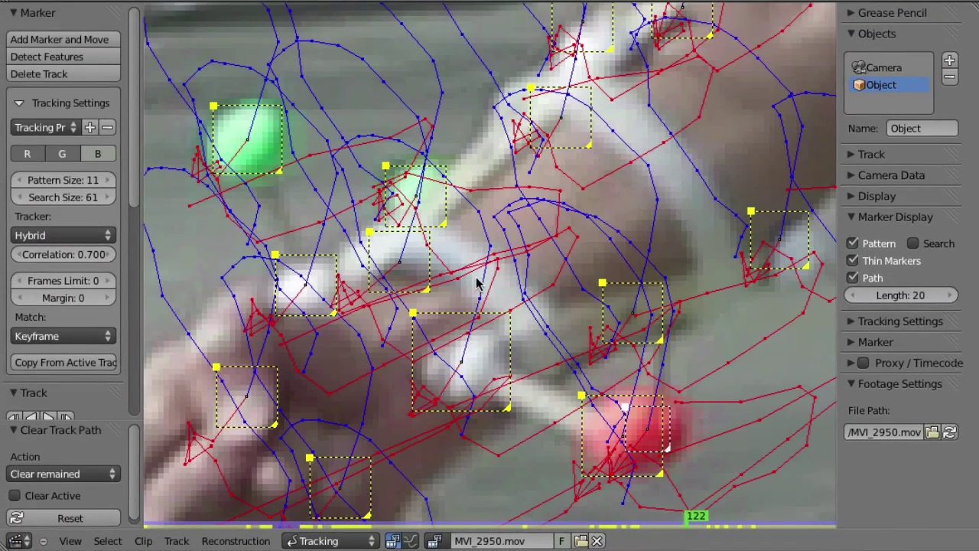
# Show the graph of the tracks' motion curves above the footage and frame it on roughly frames 128 to 145.
pyautogui.hotkey('shift', '3')
pyautogui.moveTo(410, 127); pyautogui.dragTo(620, 135, button='middle')
pyautogui.scroll(-5, 621, 135)
pyautogui.moveTo(523, 138); pyautogui.dragTo(355, 131, button='middle')
pyautogui.keyDown('ctrl'); pyautogui.moveTo(479, 129); pyautogui.dragTo(566, 103, button='middle'); pyautogui.keyUp('ctrl')
pyautogui.moveTo(521, 159); pyautogui.dragTo(562, 152, button='middle')
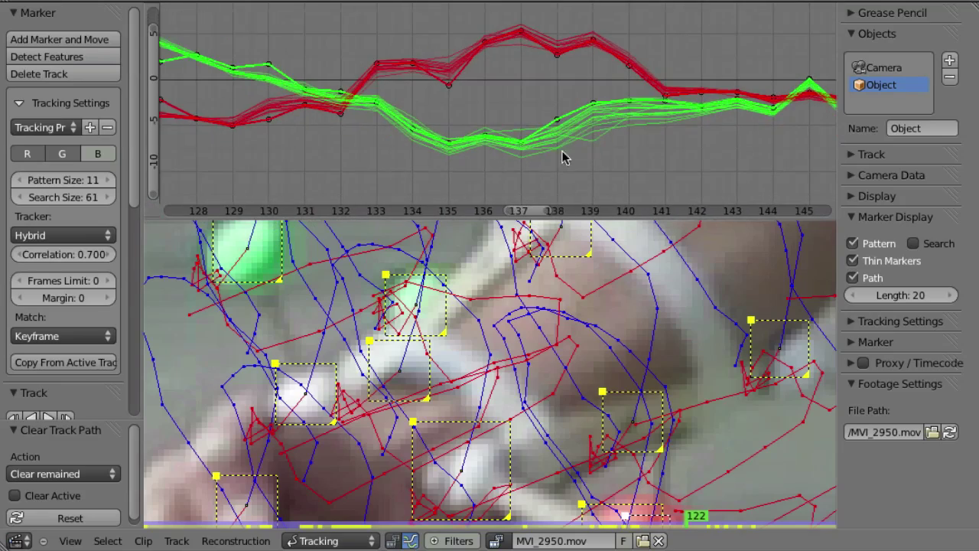
# Pick an outlying curve in the graph and examine the red ball's markers at frame 137.
pyautogui.rightClick(586, 144)
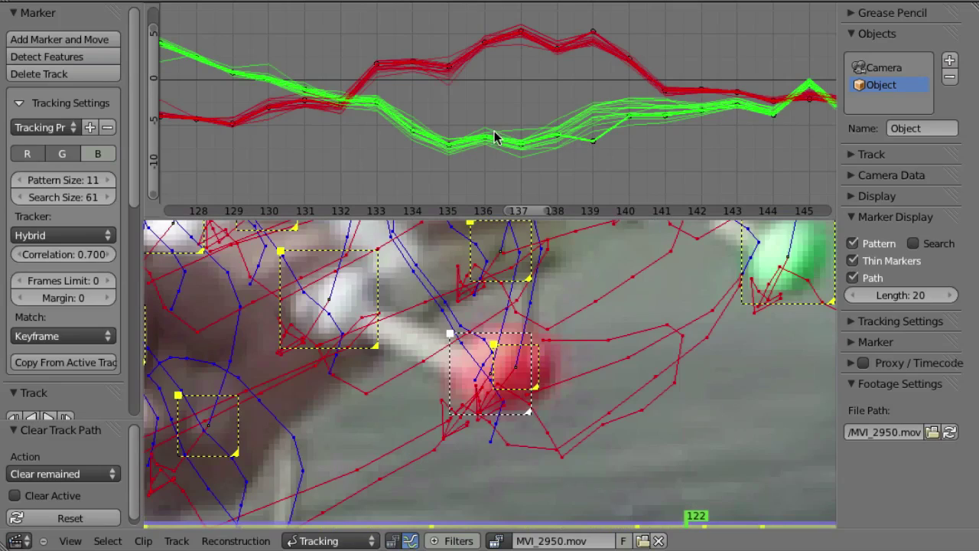
pyautogui.moveTo(479, 149); pyautogui.dragTo(519, 144)
pyautogui.press('Right')
pyautogui.press('Left')
pyautogui.moveTo(490, 356); pyautogui.dragTo(573, 362, button='middle')
pyautogui.keyDown('ctrl'); pyautogui.moveTo(573, 362); pyautogui.dragTo(559, 300, button='middle'); pyautogui.keyUp('ctrl')
pyautogui.moveTo(559, 301); pyautogui.dragTo(579, 309, button='middle')
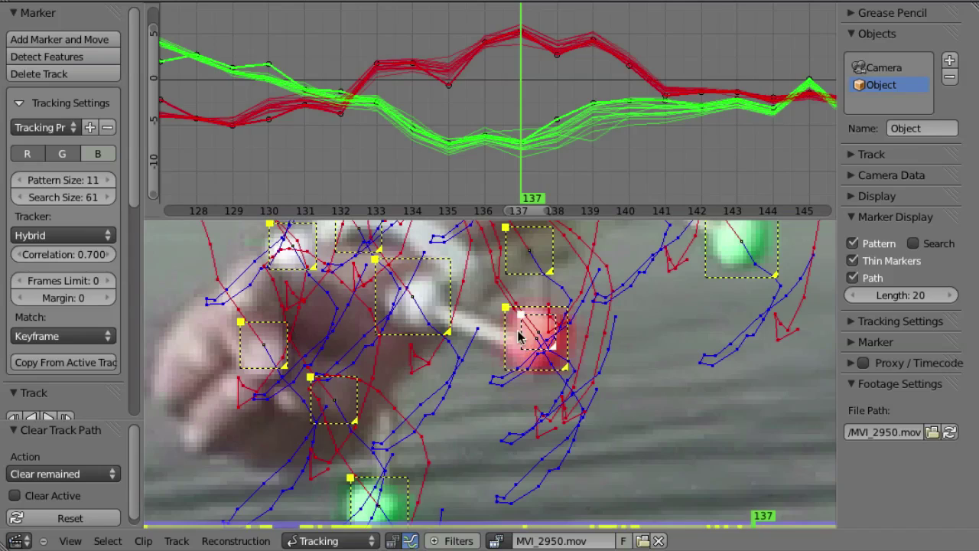
# Step back to frame 136 and examine the marker positions around the rig against their curves.
pyautogui.press('Left')
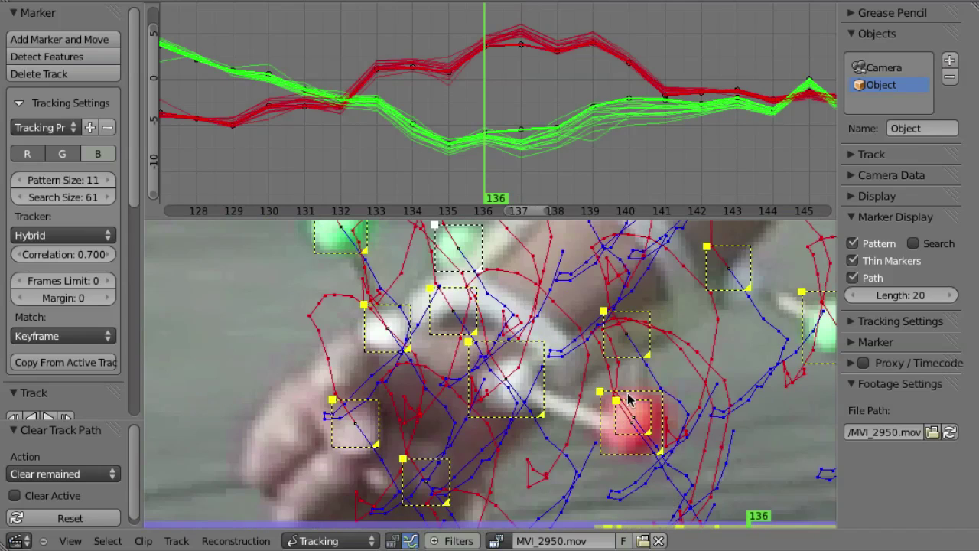
pyautogui.keyDown('ctrl'); pyautogui.moveTo(586, 398); pyautogui.dragTo(582, 346, button='middle'); pyautogui.keyUp('ctrl')
pyautogui.moveTo(524, 455); pyautogui.dragTo(589, 435, button='middle')
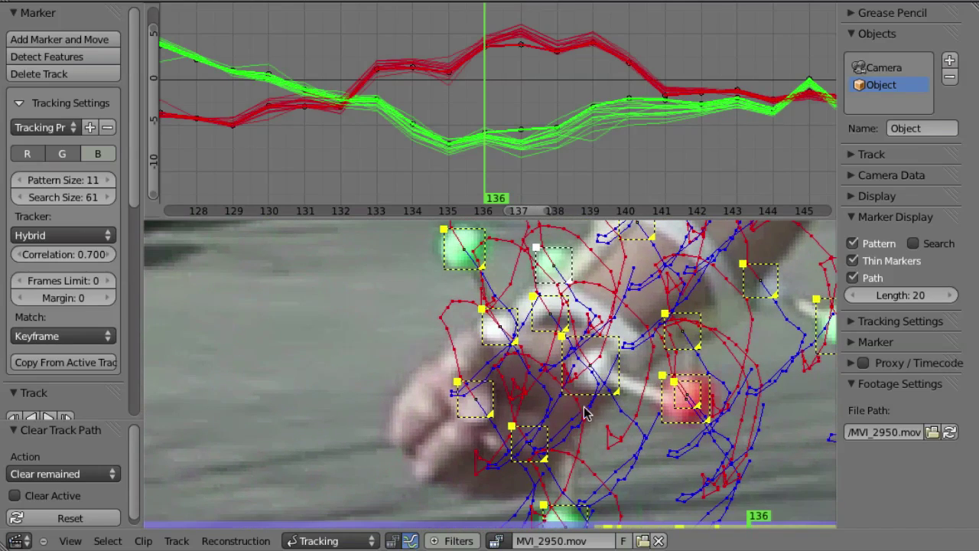
pyautogui.scroll(-2, 575, 450)
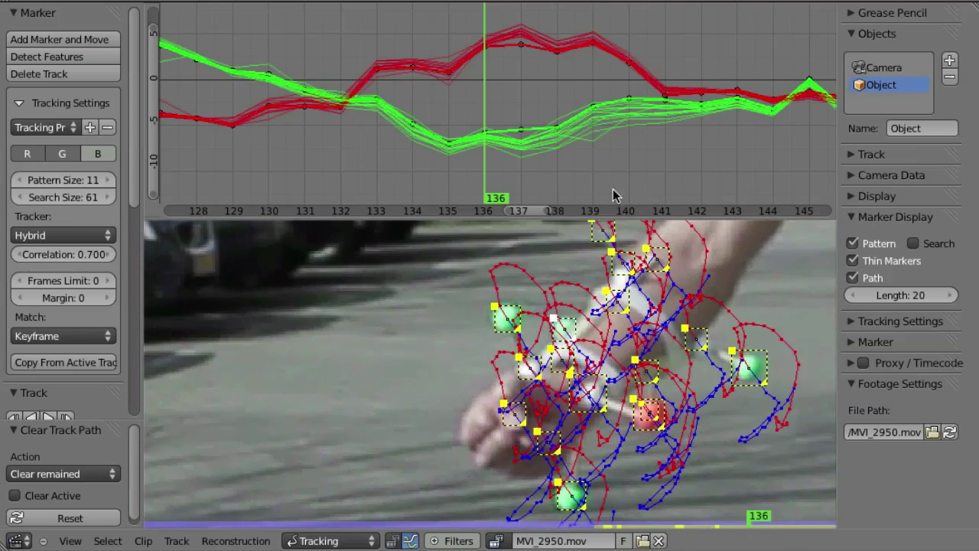
pyautogui.scroll(-3, 598, 273)
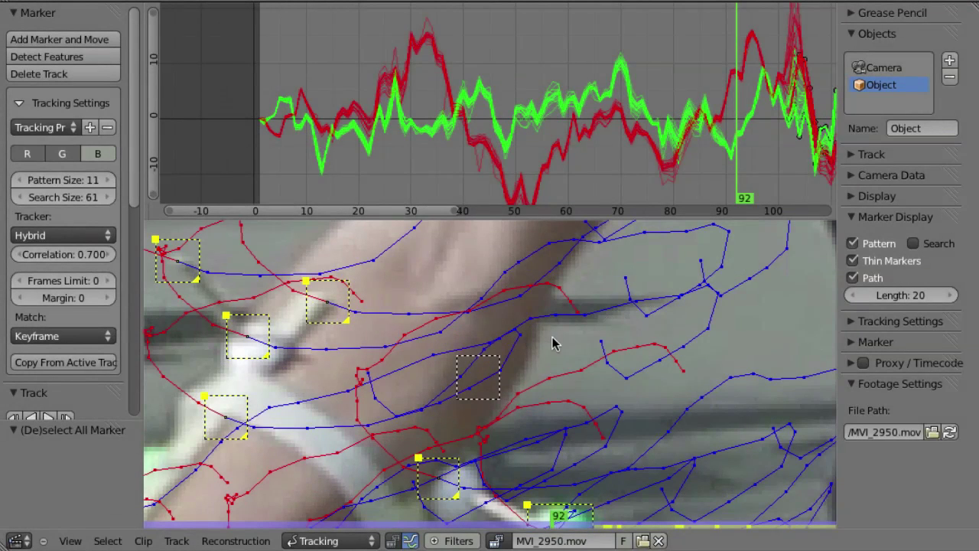
# Apply the Canon 550D camera preset and set the focal length to 18 mm in the camera data.
pyautogui.click(866, 180)
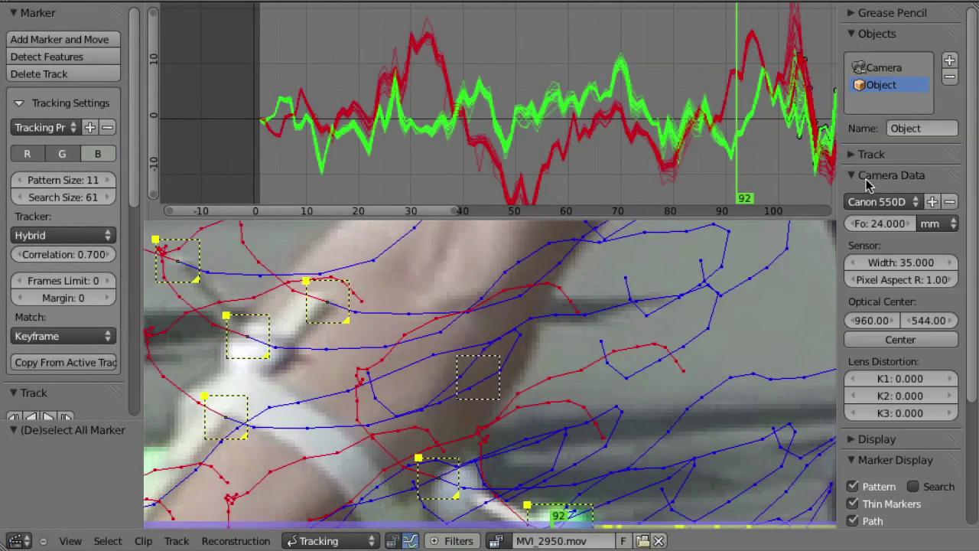
pyautogui.click(881, 201)
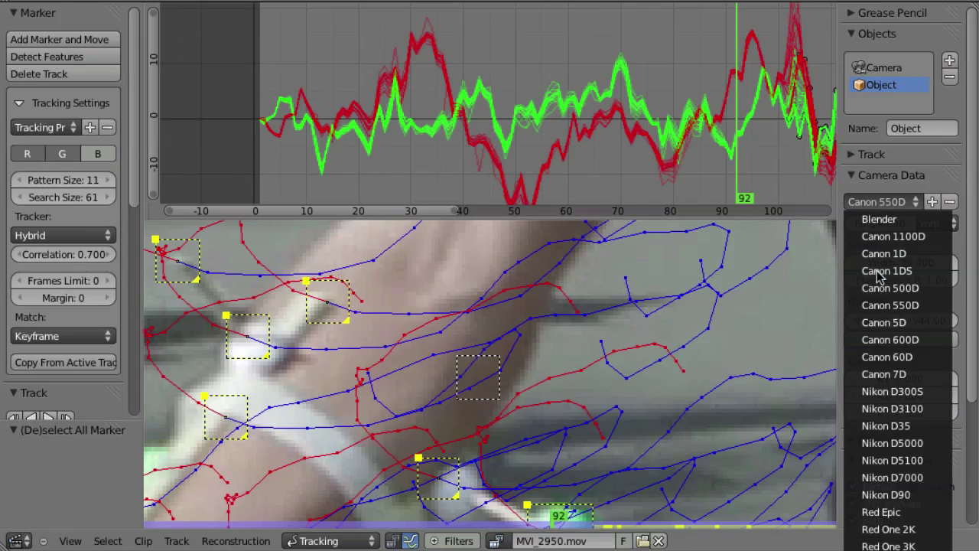
pyautogui.click(907, 306)
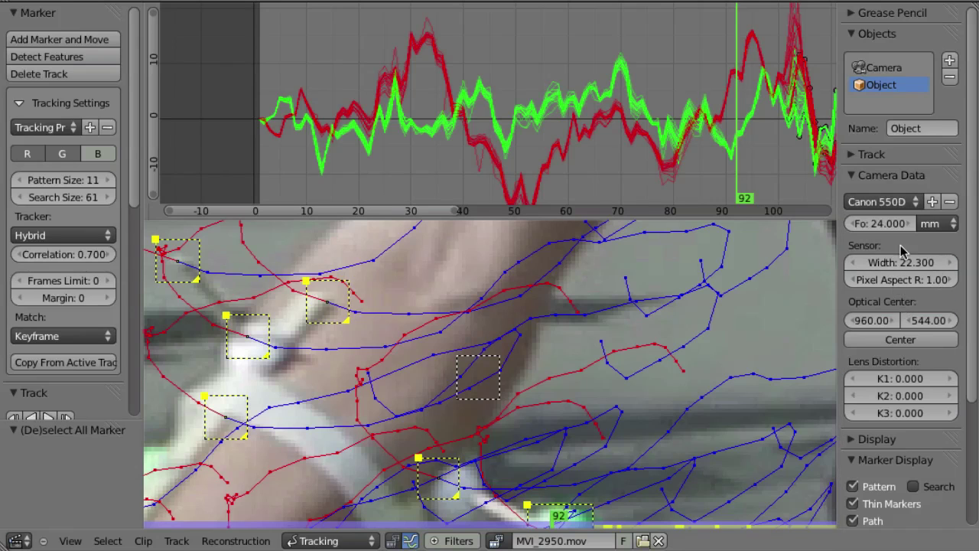
pyautogui.click(879, 224)
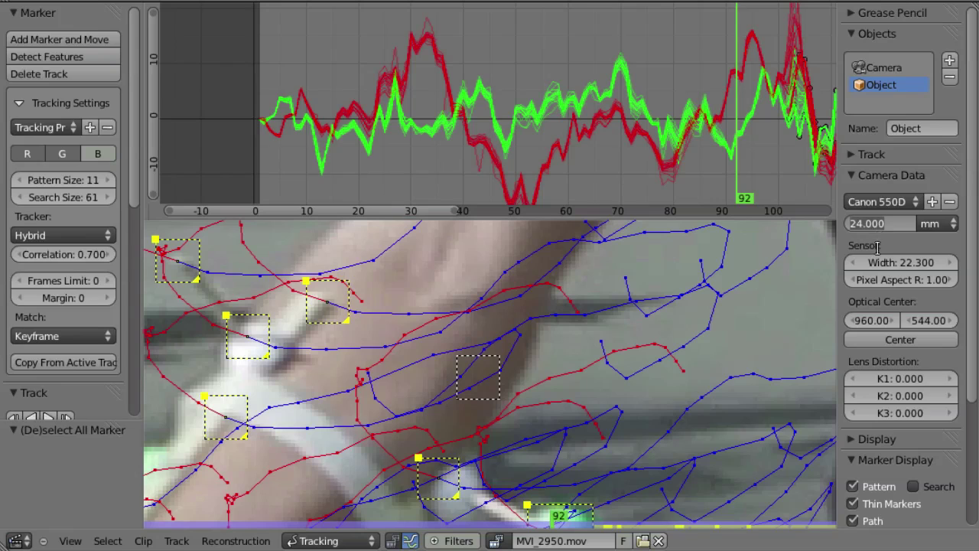
pyautogui.write('18')
pyautogui.press('Return')
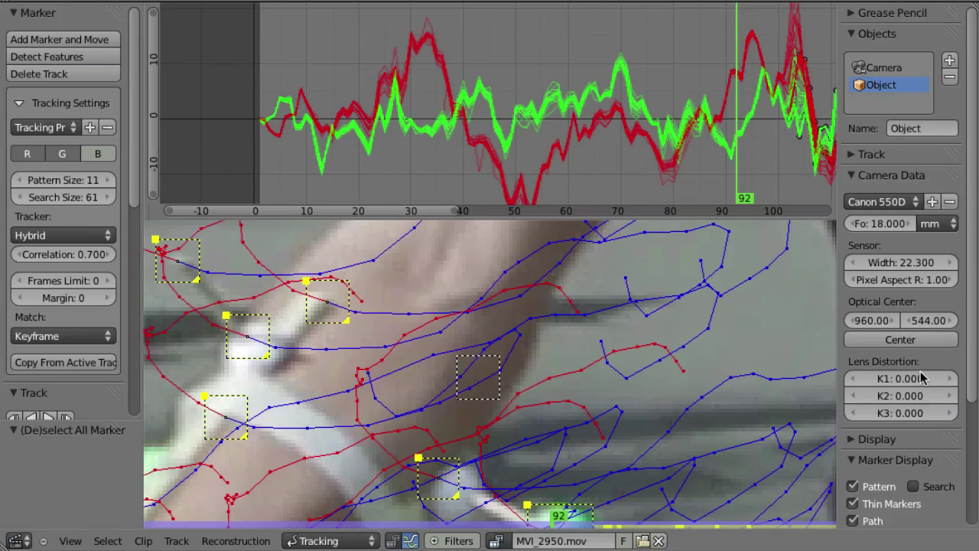
# Set the K1 lens distortion to -0.1.
pyautogui.click(887, 379)
pyautogui.press('BackSpace')
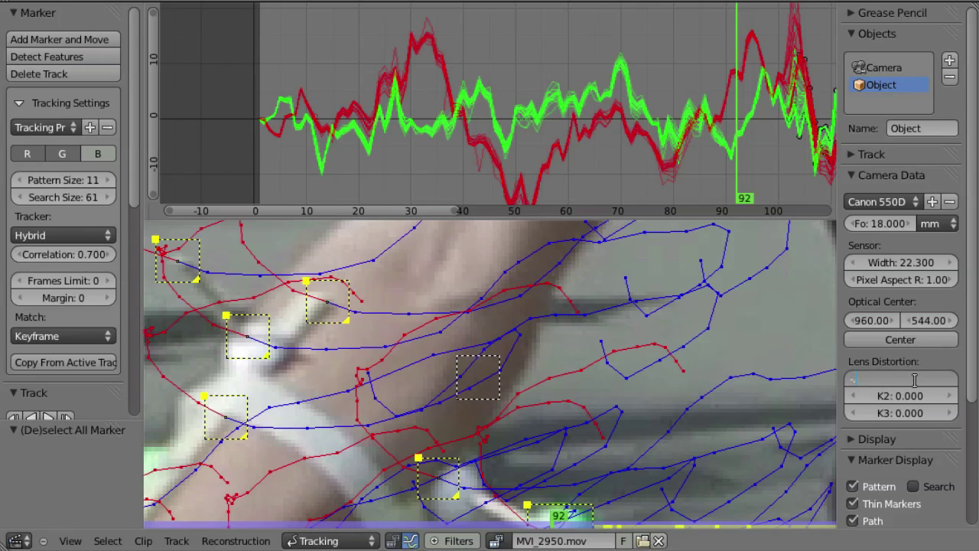
pyautogui.press('Return')
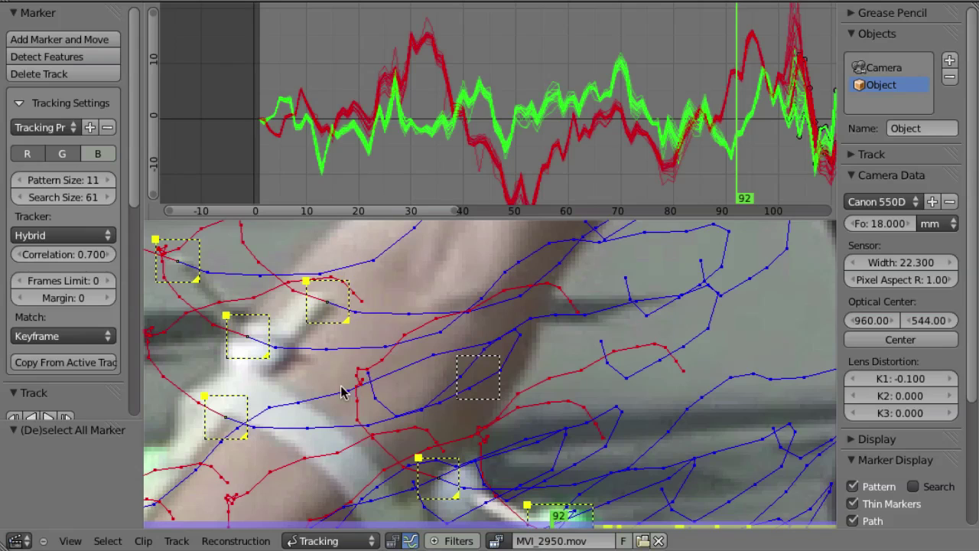
# Solve the object motion from all tracks and examine the solve error curve across the shot.
pyautogui.press('a')
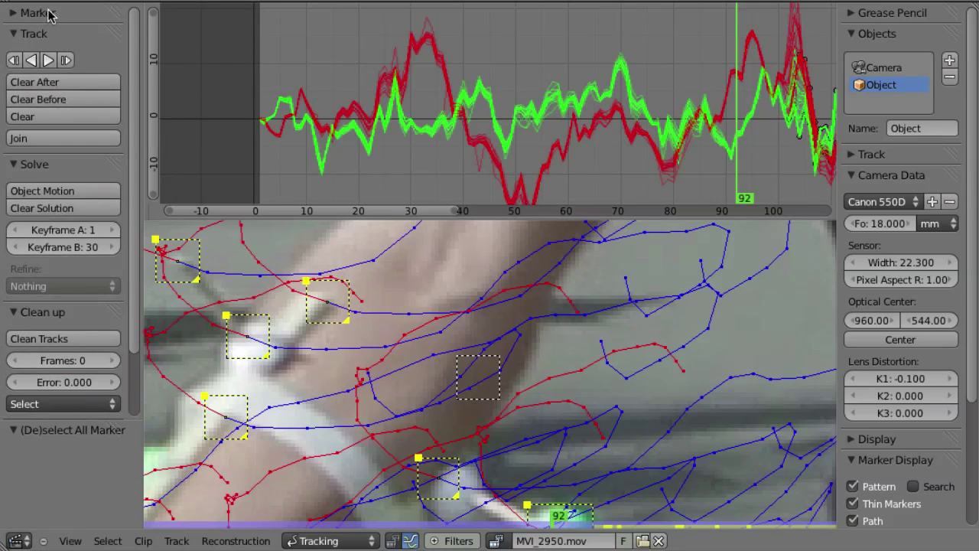
pyautogui.click(49, 192)
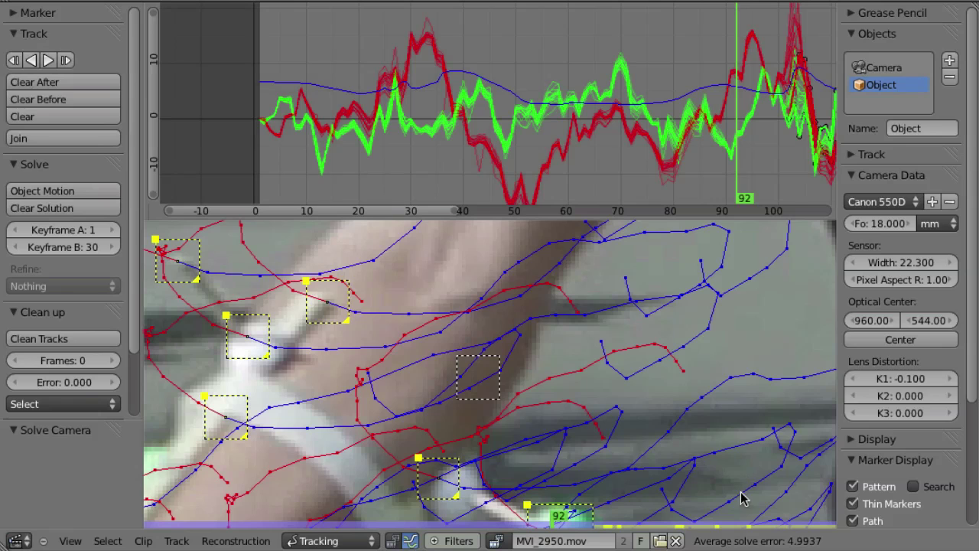
pyautogui.keyDown('ctrl'); pyautogui.moveTo(697, 115); pyautogui.dragTo(673, 119, button='middle'); pyautogui.keyUp('ctrl')
pyautogui.moveTo(780, 123); pyautogui.dragTo(610, 143, button='middle')
pyautogui.moveTo(531, 179); pyautogui.dragTo(390, 167)
pyautogui.keyDown('ctrl'); pyautogui.moveTo(666, 138); pyautogui.dragTo(494, 155, button='middle'); pyautogui.keyUp('ctrl')
pyautogui.moveTo(494, 155); pyautogui.dragTo(548, 105, button='middle')
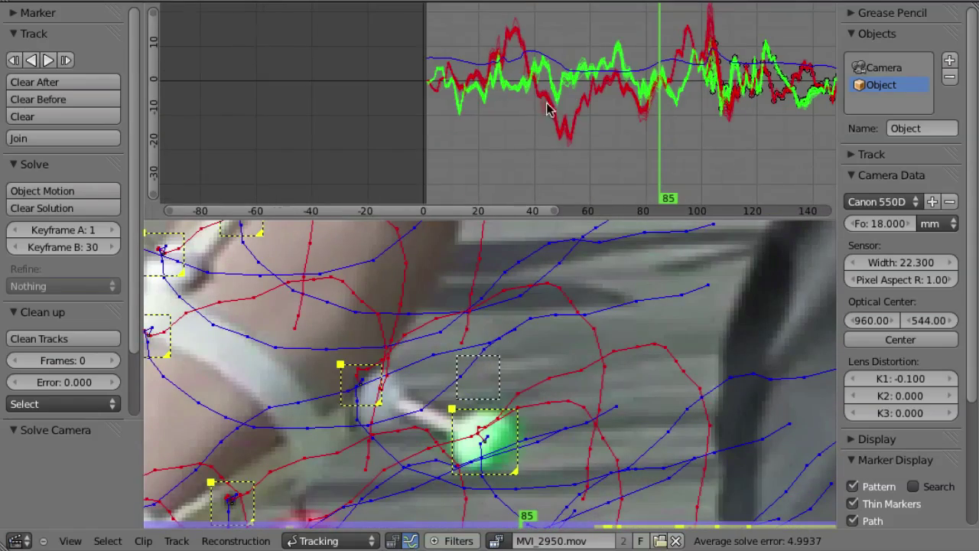
# Go back to frame 2 and examine how the forearm rig and its markers sit at the beginning of the shot.
pyautogui.moveTo(417, 403); pyautogui.dragTo(552, 520, button='middle')
pyautogui.moveTo(550, 523); pyautogui.dragTo(276, 523)
pyautogui.press('Left')
pyautogui.press('Left')
pyautogui.press('Left')
pyautogui.press('Left')
pyautogui.press('Left')
pyautogui.press('Left')
pyautogui.press('Left')
pyautogui.press('Left')
pyautogui.press('Left')
pyautogui.press('Left')
pyautogui.press('Left')
pyautogui.press('Left')
pyautogui.press('Left')
pyautogui.press('Left')
pyautogui.press('Left')
pyautogui.press('Left')
pyautogui.press('Left')
pyautogui.press('Left')
pyautogui.press('Left')
pyautogui.press('Left')
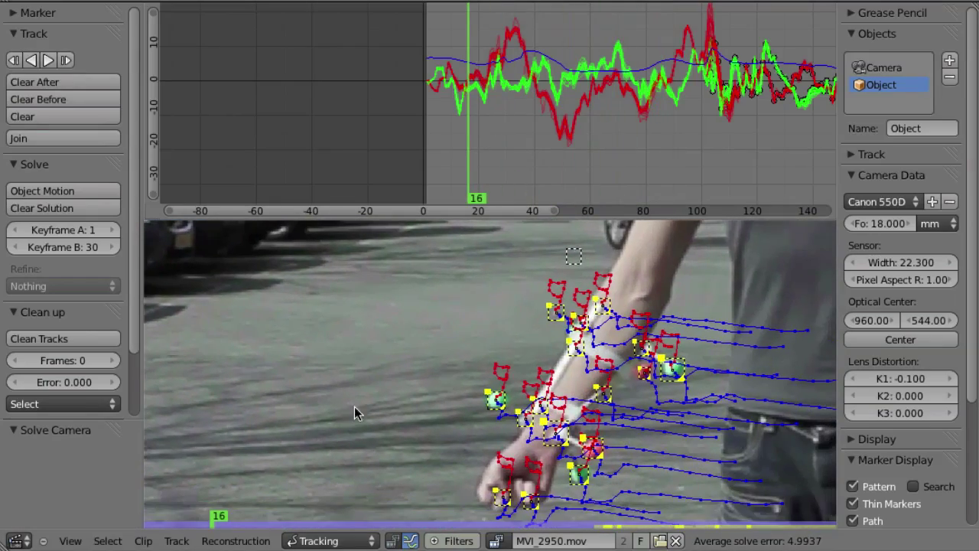
pyautogui.press('Left')
pyautogui.press('Left')
pyautogui.press('Left')
pyautogui.press('Left')
pyautogui.press('Left')
pyautogui.press('Left')
pyautogui.press('Left')
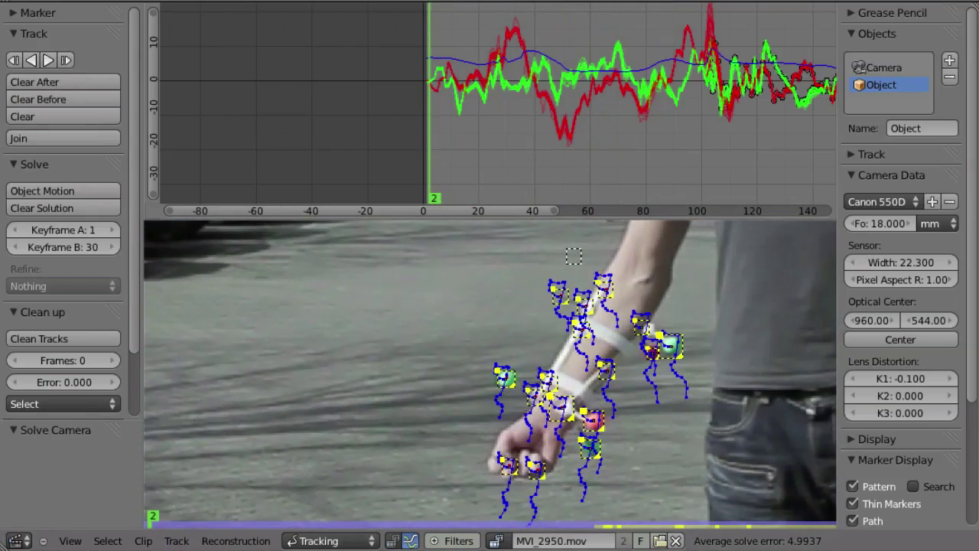
# Step forward to frame 102, examining how the rig's perspective changes compared with the first frames.
pyautogui.press('Right')
pyautogui.press('Right')
pyautogui.press('Right')
pyautogui.press('Right')
pyautogui.press('Right')
pyautogui.press('Right')
pyautogui.press('Right')
pyautogui.press('Right')
pyautogui.press('Right')
pyautogui.press('Right')
pyautogui.press('Right')
pyautogui.press('Right')
pyautogui.press('Right')
pyautogui.press('Right')
pyautogui.press('Right')
pyautogui.press('Right')
pyautogui.press('Right')
pyautogui.press('Right')
pyautogui.press('Right')
pyautogui.press('Right')
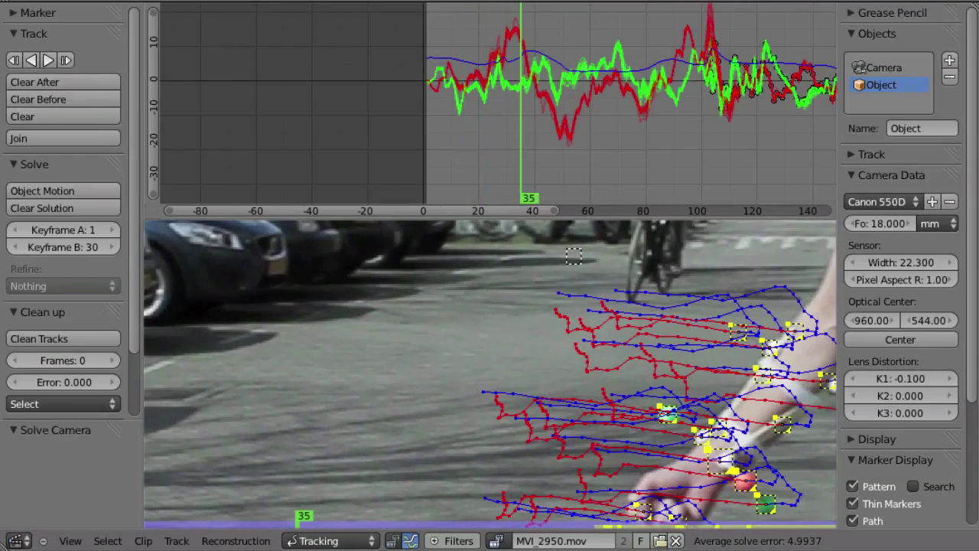
pyautogui.moveTo(507, 422); pyautogui.dragTo(426, 335, button='middle')
pyautogui.moveTo(297, 524); pyautogui.dragTo(374, 524)
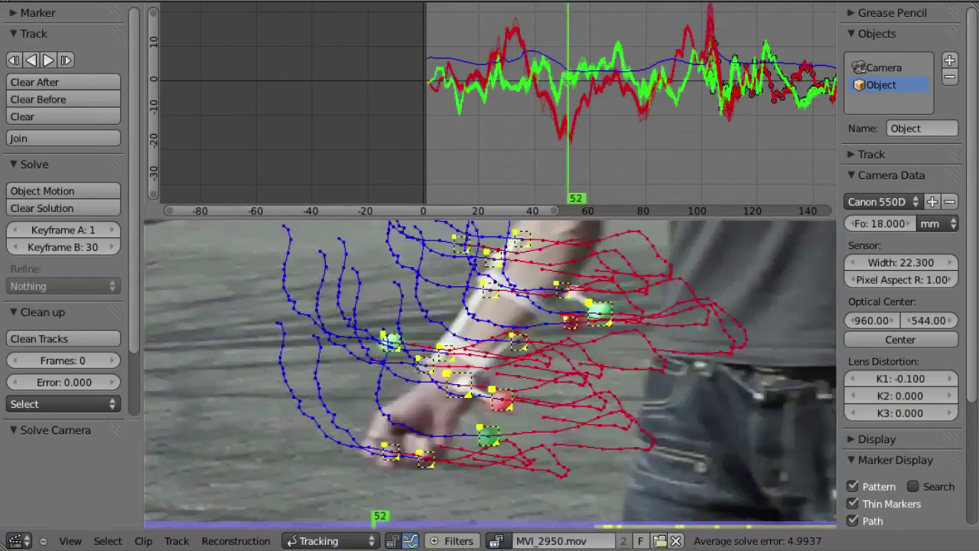
pyautogui.press('Right')
pyautogui.press('Right')
pyautogui.press('Right')
pyautogui.press('Right')
pyautogui.press('Right')
pyautogui.press('Right')
pyautogui.press('Right')
pyautogui.press('Right')
pyautogui.press('Right')
pyautogui.press('Right')
pyautogui.press('Right')
pyautogui.press('Right')
pyautogui.press('Right')
pyautogui.press('Right')
pyautogui.press('Right')
pyautogui.press('Right')
pyautogui.press('Right')
pyautogui.press('Right')
pyautogui.press('Right')
pyautogui.press('Right')
pyautogui.moveTo(493, 297); pyautogui.dragTo(489, 425, button='middle')
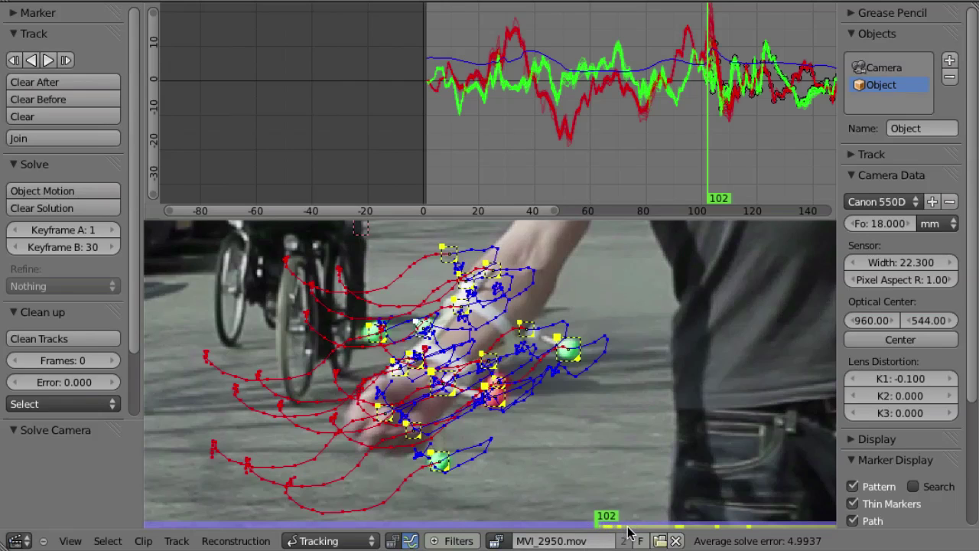
# Set Keyframe B to 102 and solve the object motion again.
pyautogui.click(47, 247)
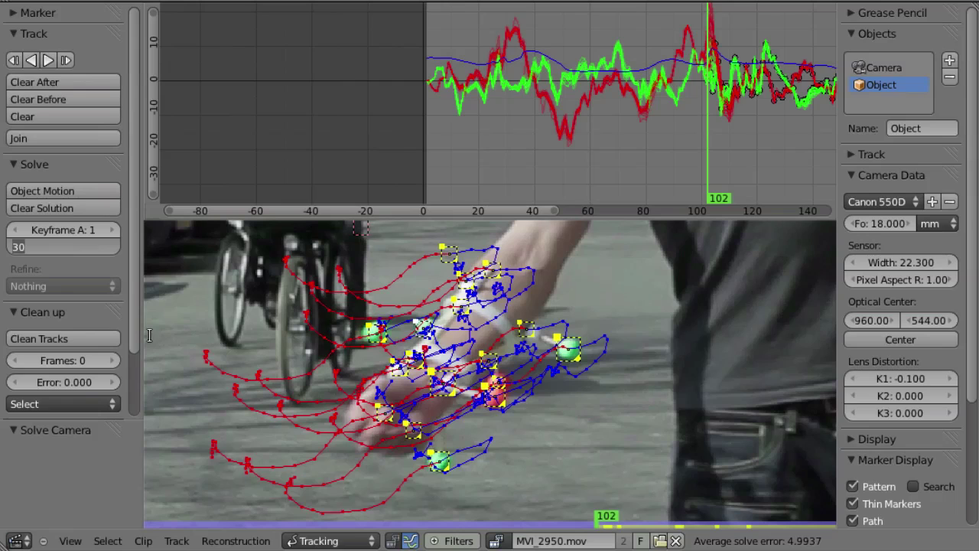
pyautogui.write('10')
pyautogui.press('Return')
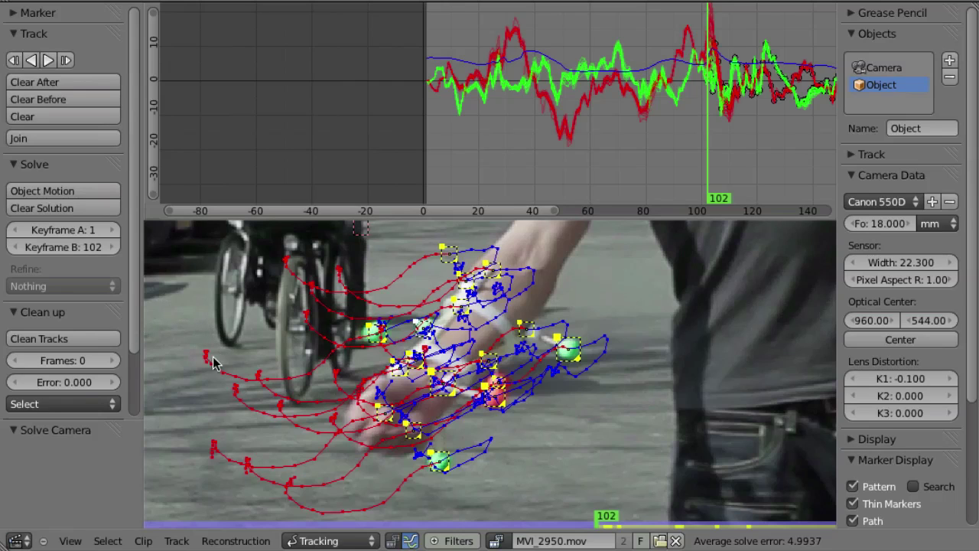
pyautogui.hotkey('shift', 's')
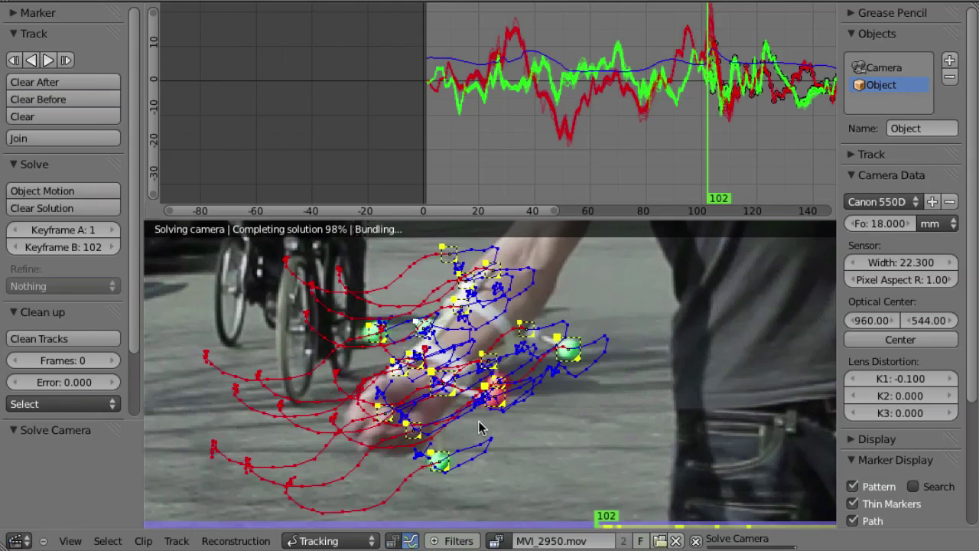
pyautogui.moveTo(659, 72); pyautogui.dragTo(551, 127, button='middle')
pyautogui.keyDown('ctrl'); pyautogui.moveTo(599, 152); pyautogui.dragTo(630, 191, button='middle'); pyautogui.keyUp('ctrl')
pyautogui.moveTo(568, 163); pyautogui.dragTo(608, 145, button='middle')
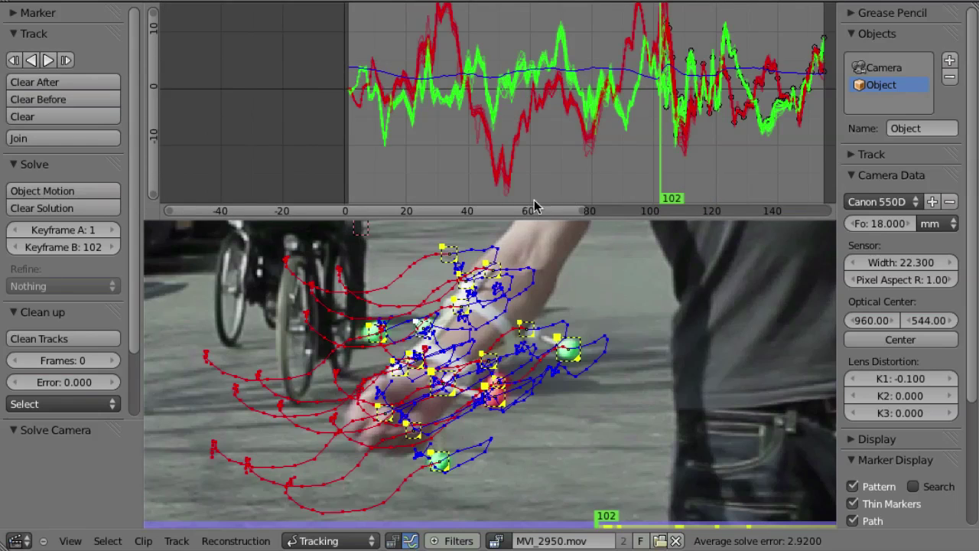
# Examine the track curves around frame 104 and then across the earlier frames for deviations from the bundle.
pyautogui.keyDown('ctrl'); pyautogui.moveTo(688, 105); pyautogui.dragTo(650, 85, button='middle'); pyautogui.keyUp('ctrl')
pyautogui.moveTo(561, 80); pyautogui.dragTo(578, 160, button='middle')
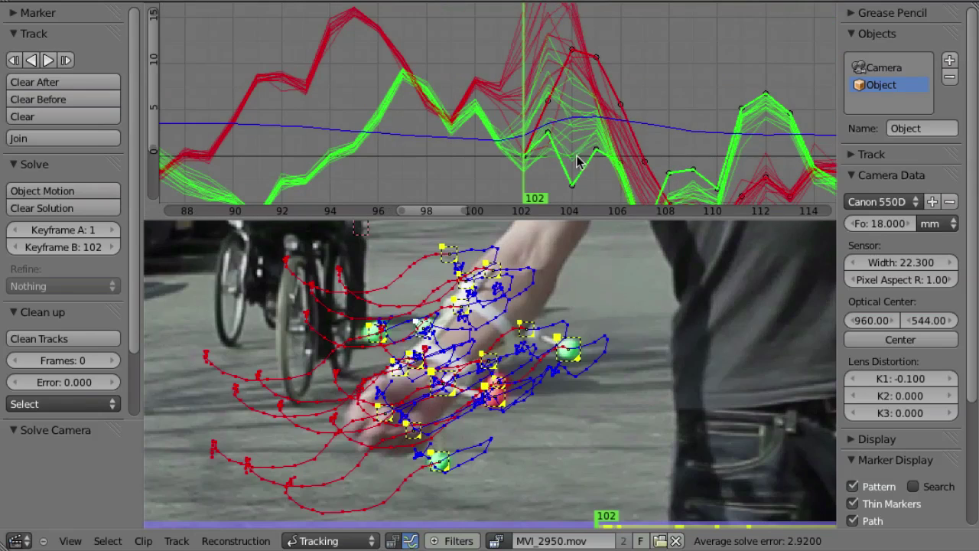
pyautogui.moveTo(538, 176); pyautogui.dragTo(564, 161)
pyautogui.moveTo(428, 150); pyautogui.dragTo(635, 140, button='middle')
pyautogui.keyDown('ctrl'); pyautogui.moveTo(634, 141); pyautogui.dragTo(399, 132, button='middle'); pyautogui.keyUp('ctrl')
pyautogui.moveTo(289, 143); pyautogui.dragTo(528, 132, button='middle')
pyautogui.moveTo(434, 127); pyautogui.dragTo(610, 107, button='middle')
pyautogui.keyDown('ctrl'); pyautogui.moveTo(479, 133); pyautogui.dragTo(437, 135, button='middle'); pyautogui.keyUp('ctrl')
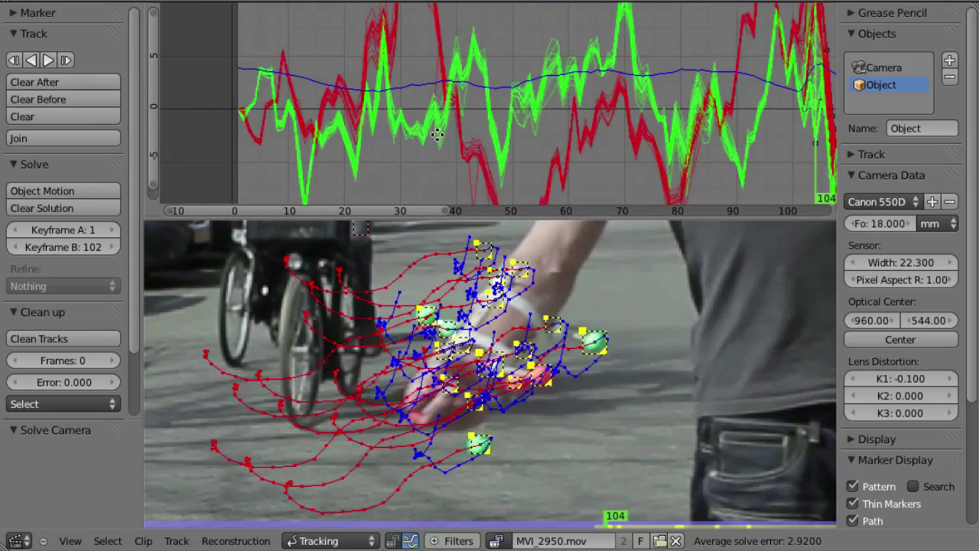
# Select the track whose curve dips away near frame 43 and examine the rig's markers at frame 44.
pyautogui.rightClick(472, 184)
pyautogui.moveTo(510, 164); pyautogui.dragTo(499, 100, button='middle')
pyautogui.keyDown('ctrl'); pyautogui.moveTo(375, 128); pyautogui.dragTo(424, 162, button='middle'); pyautogui.keyUp('ctrl')
pyautogui.click(393, 157)
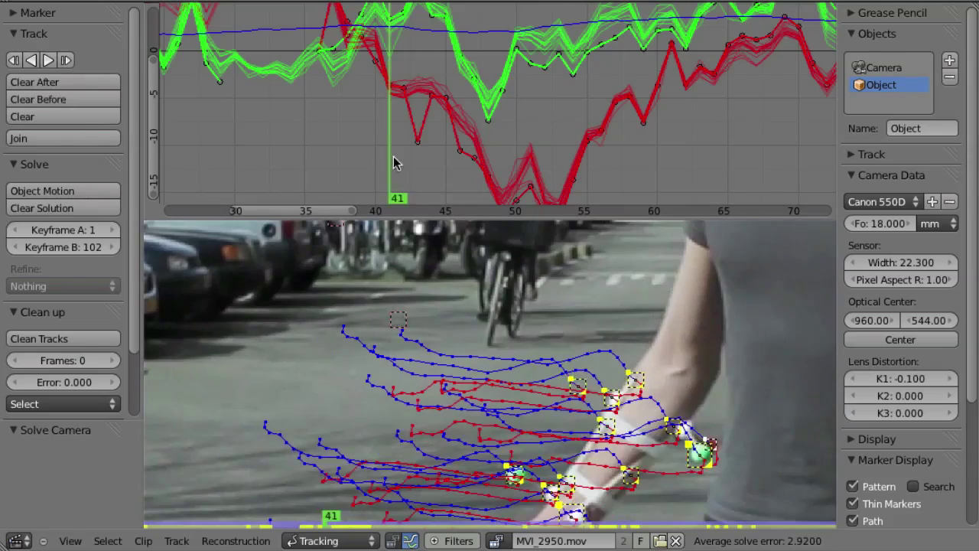
pyautogui.moveTo(394, 162); pyautogui.dragTo(432, 156)
pyautogui.moveTo(464, 154); pyautogui.dragTo(472, 58, button='middle')
pyautogui.moveTo(532, 457); pyautogui.dragTo(428, 338, button='middle')
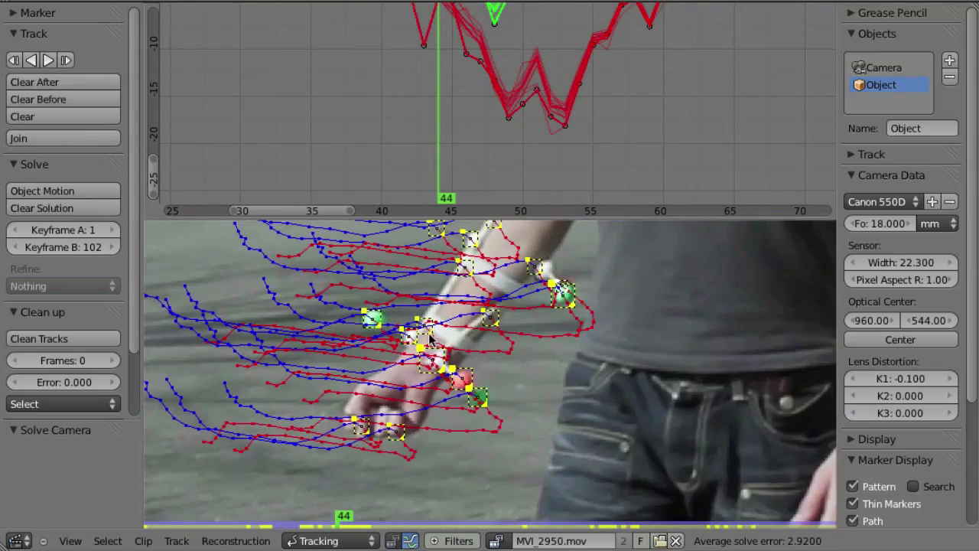
pyautogui.keyDown('ctrl'); pyautogui.moveTo(422, 386); pyautogui.dragTo(442, 310, button='middle'); pyautogui.keyUp('ctrl')
pyautogui.moveTo(429, 380); pyautogui.dragTo(426, 448, button='middle')
# Compare a neighbouring curve with the outlying one, then check the outlier's marker at the upper balls between frames 37 and 45.
pyautogui.rightClick(527, 88)
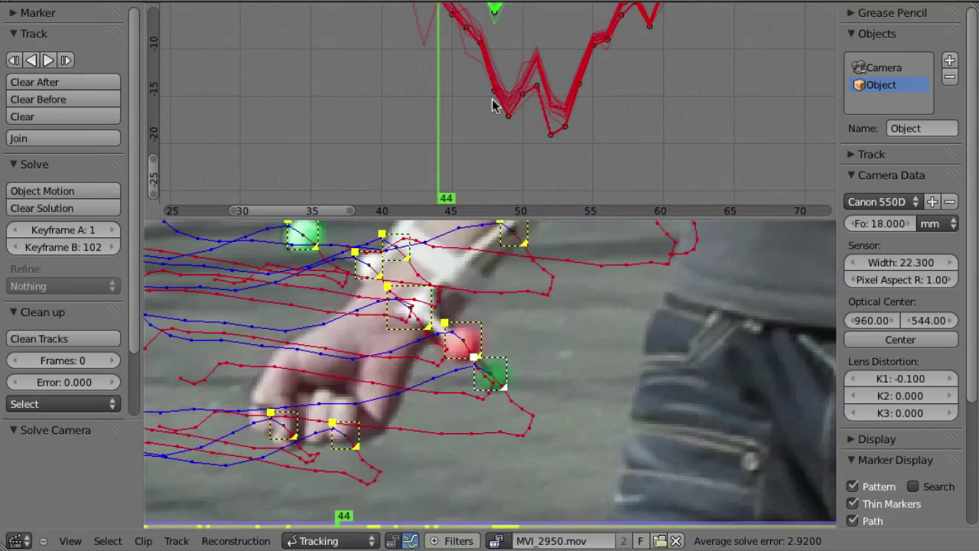
pyautogui.rightClick(411, 41)
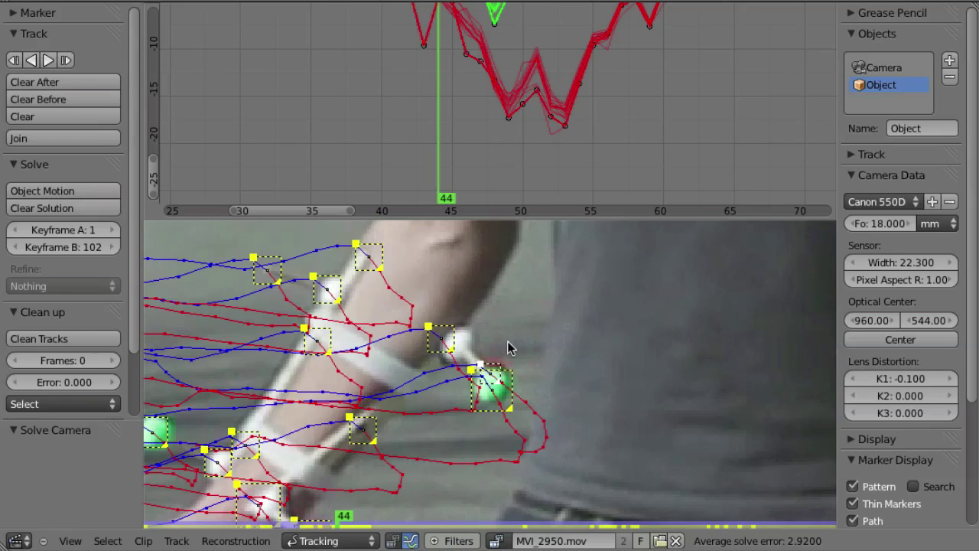
pyautogui.keyDown('ctrl'); pyautogui.moveTo(509, 348); pyautogui.dragTo(444, 390, button='middle'); pyautogui.keyUp('ctrl')
pyautogui.moveTo(451, 130); pyautogui.dragTo(343, 138)
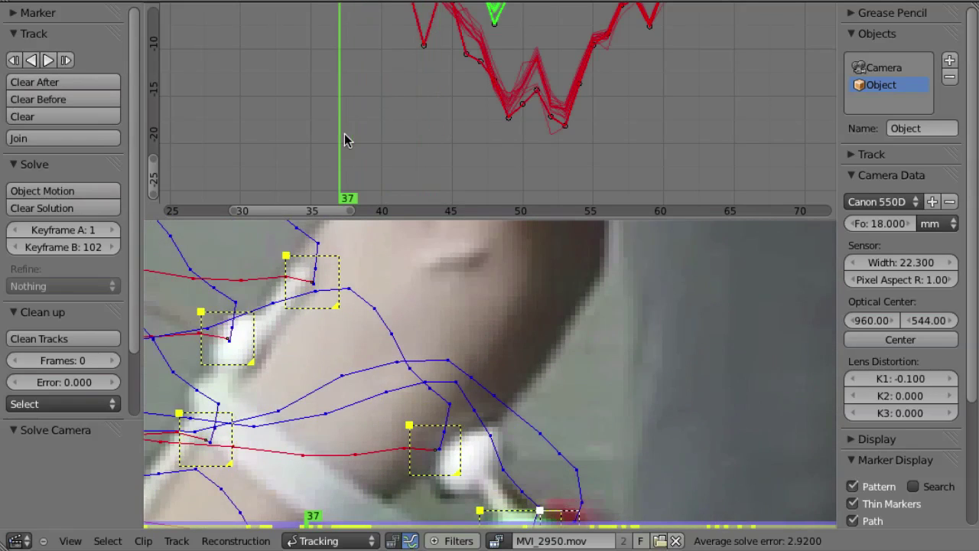
pyautogui.moveTo(457, 89); pyautogui.dragTo(520, 200, button='middle')
pyautogui.moveTo(539, 145); pyautogui.dragTo(528, 138)
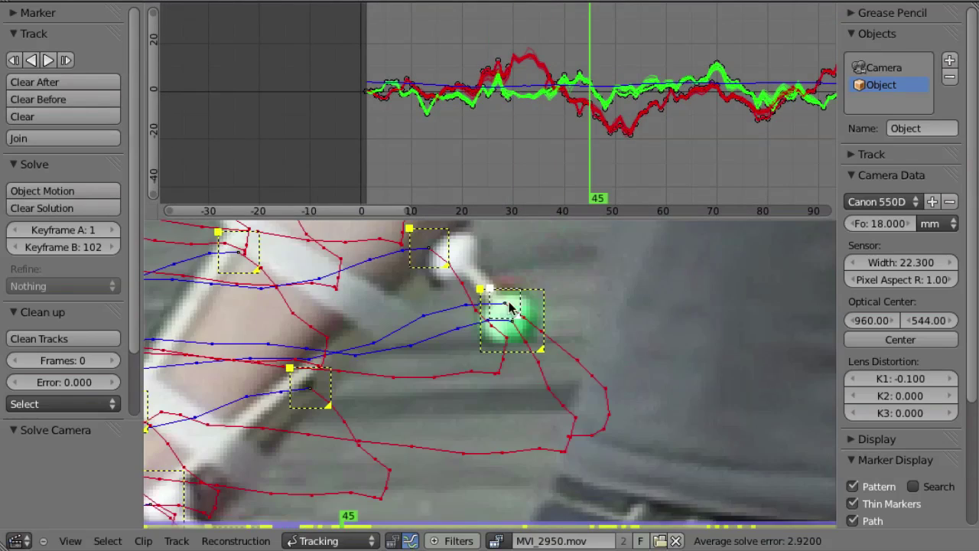
# Isolate the red ball's track near the upper green ball by deselecting everything else and hiding all unselected tracks.
pyautogui.keyDown('ctrl'); pyautogui.moveTo(505, 304); pyautogui.dragTo(503, 327, button='middle'); pyautogui.keyUp('ctrl')
pyautogui.press('a')
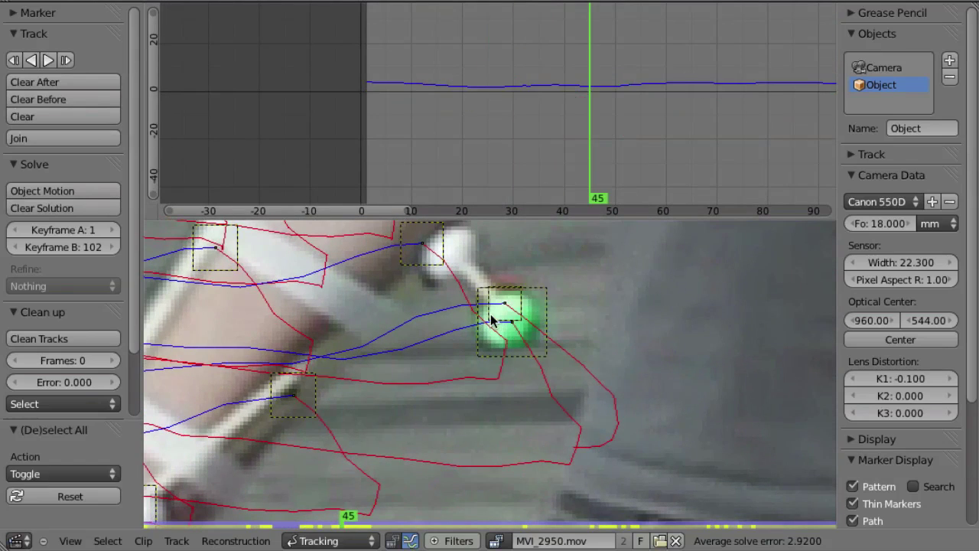
pyautogui.scroll(2, 510, 303)
pyautogui.moveTo(508, 330); pyautogui.dragTo(562, 364, button='middle')
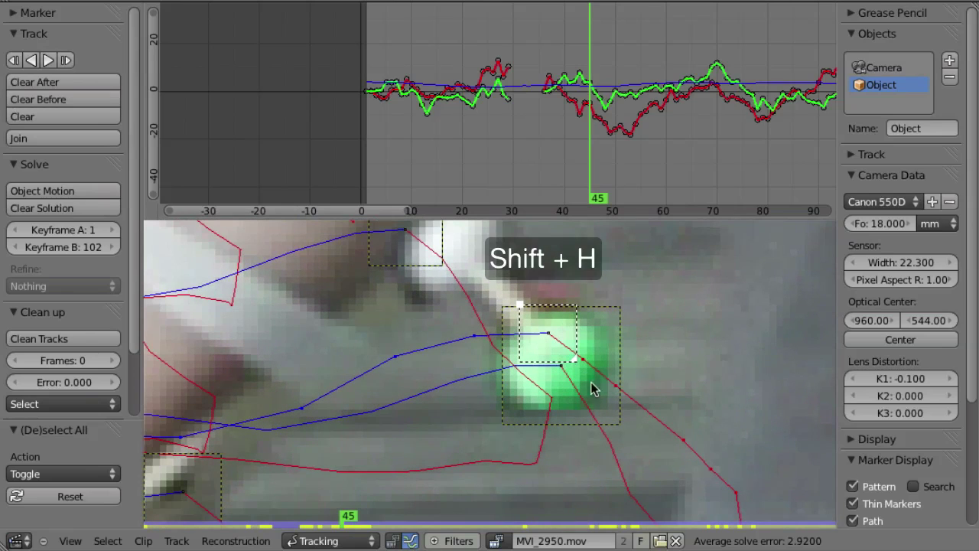
pyautogui.hotkey('shift', 'h')
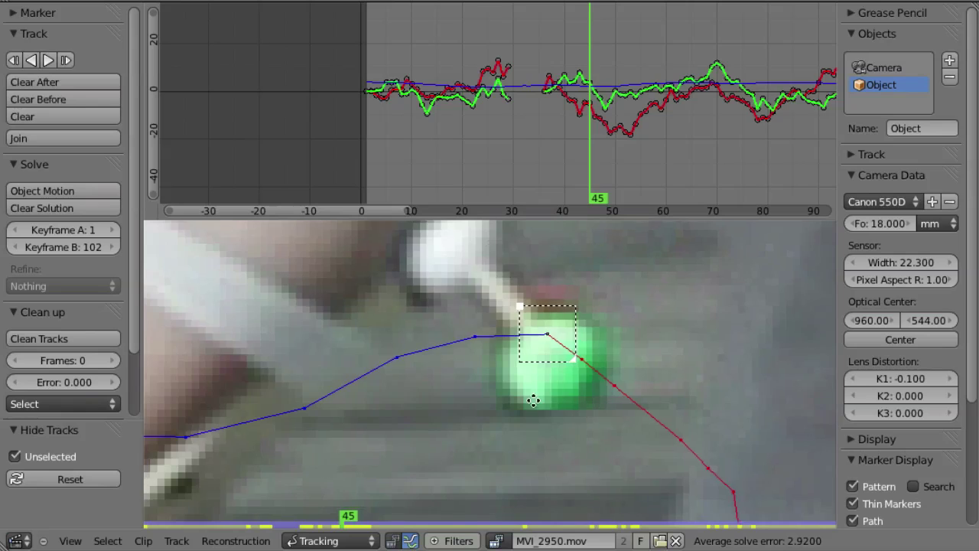
pyautogui.scroll(-2, 547, 378)
pyautogui.scroll(2, 478, 414)
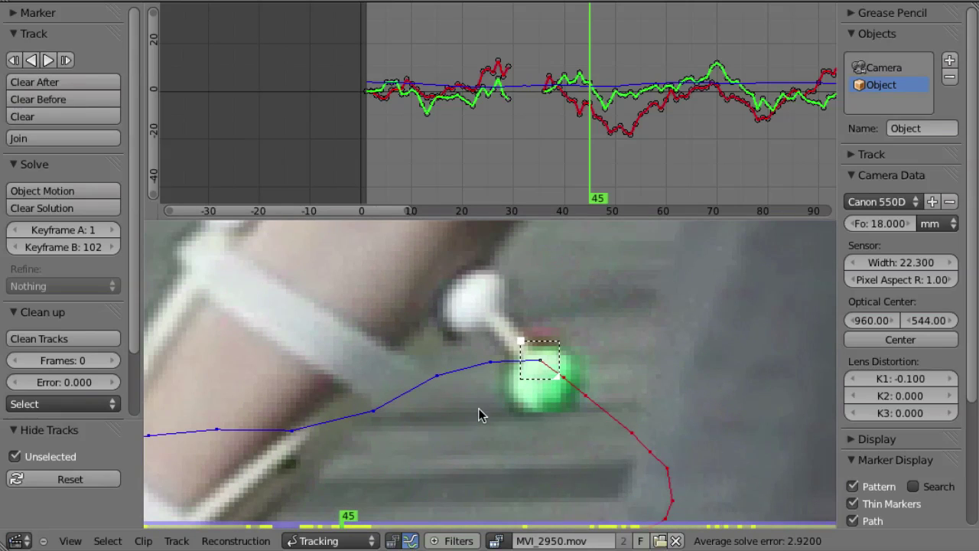
# Step back and forth through the frames up to 43, examining how well the isolated marker follows the red ball.
pyautogui.press('Left')
pyautogui.press('Left')
pyautogui.press('Left')
pyautogui.press('Left')
pyautogui.press('Left')
pyautogui.press('Left')
pyautogui.press('Left')
pyautogui.press('Left')
pyautogui.moveTo(610, 495)
pyautogui.mouseDown(button='middle')
pyautogui.moveTo(524, 320)
pyautogui.moveTo(452, 312)
pyautogui.mouseUp(button='middle')
pyautogui.press('Left')
pyautogui.press('Left')
pyautogui.press('Left')
pyautogui.scroll(-2, 452, 312)
pyautogui.press('Right')
pyautogui.press('Right')
pyautogui.press('Right')
pyautogui.press('Right')
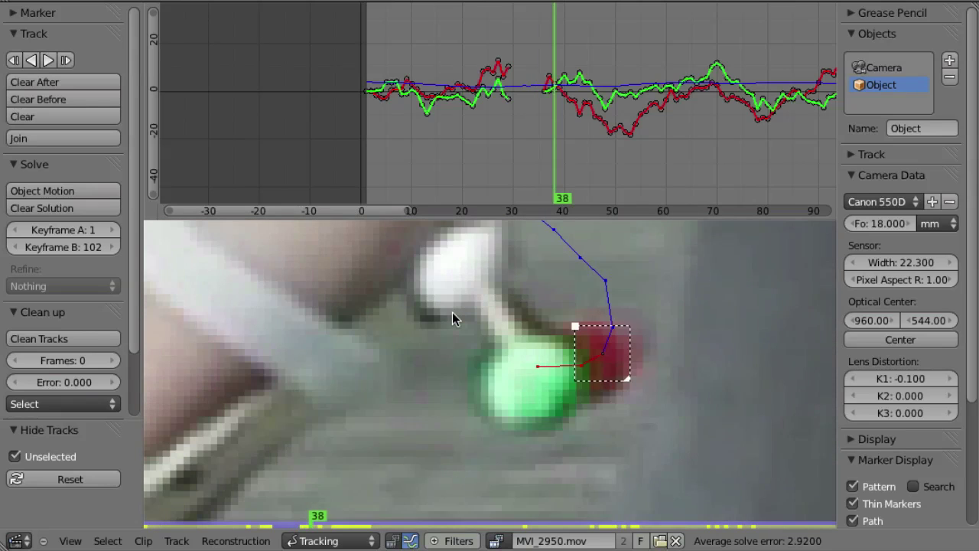
pyautogui.press('Right')
pyautogui.press('Right')
pyautogui.press('Right')
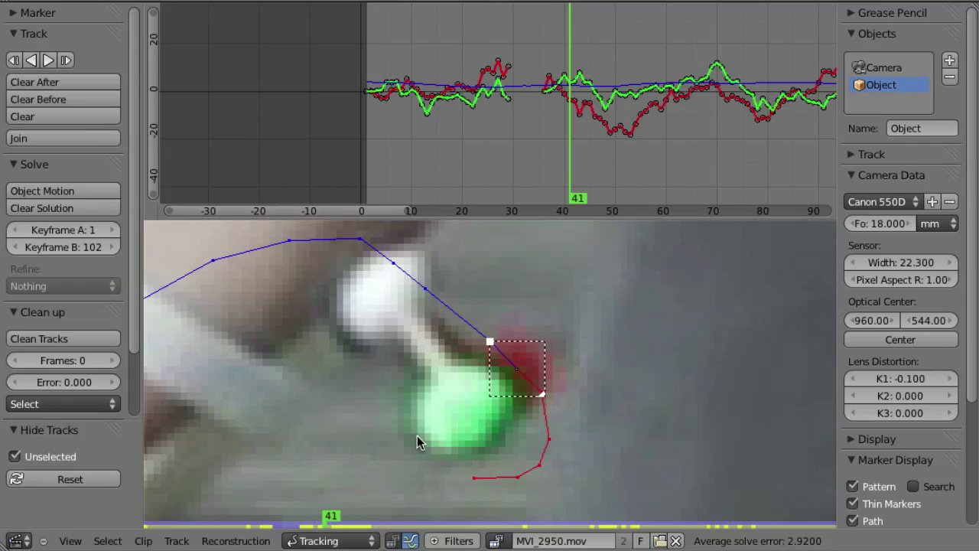
pyautogui.press('Right')
pyautogui.press('Right')
# Unhide all tracks and compare the red ball's curve at frame 43 with the other selected tracks' curves.
pyautogui.moveTo(577, 114)
pyautogui.keyDown('ctrl'); pyautogui.mouseDown(button='middle')
pyautogui.moveTo(646, 152)
pyautogui.moveTo(617, 88)
pyautogui.moveTo(624, 77)
pyautogui.mouseUp(button='middle'); pyautogui.keyUp('ctrl')
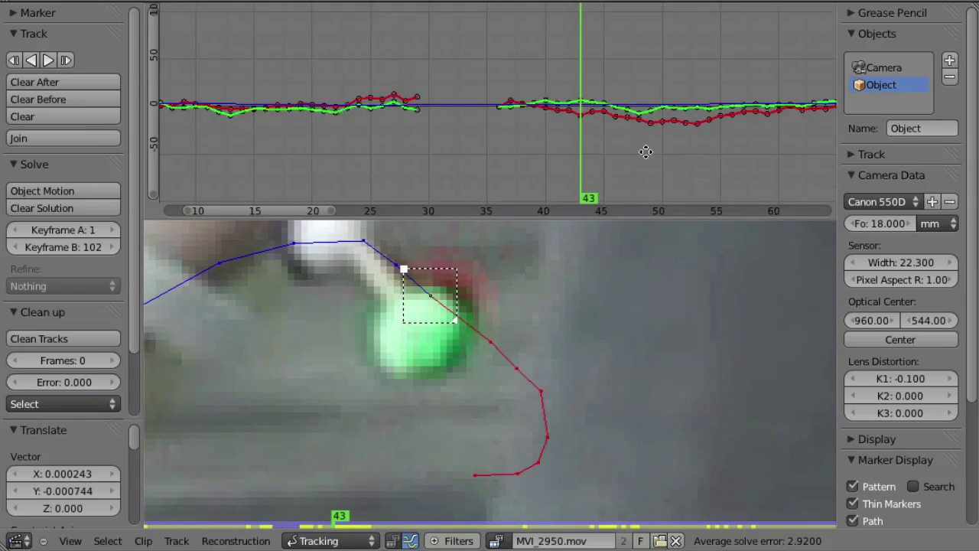
pyautogui.press('a')
pyautogui.press('a')
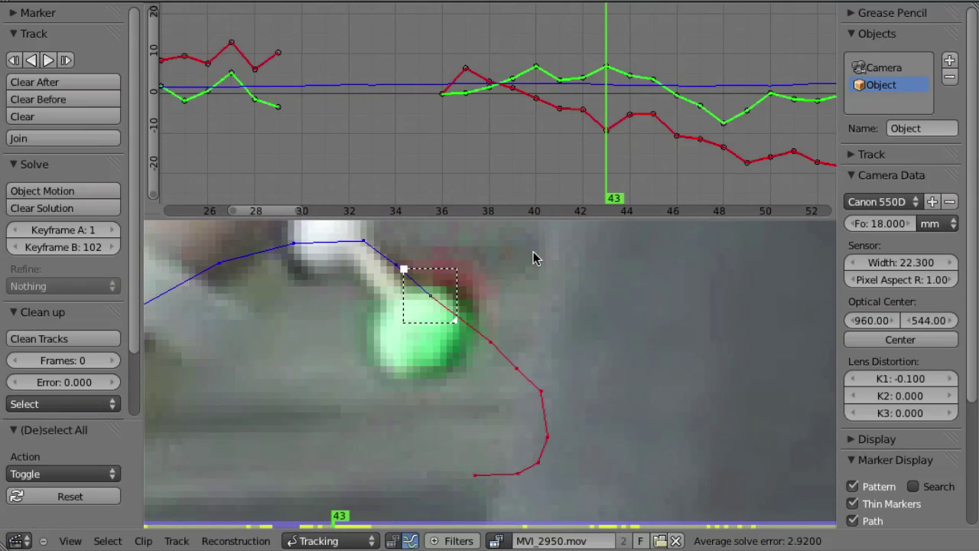
pyautogui.hotkey('alt', 'h')
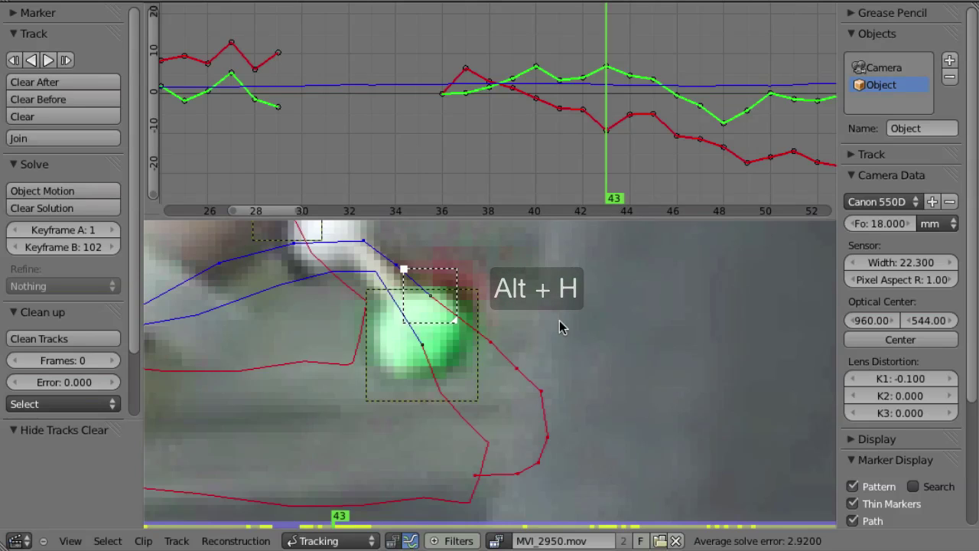
pyautogui.keyDown('ctrl'); pyautogui.moveTo(638, 145); pyautogui.dragTo(682, 93, button='middle'); pyautogui.keyUp('ctrl')
pyautogui.moveTo(614, 134); pyautogui.dragTo(652, 188, button='middle')
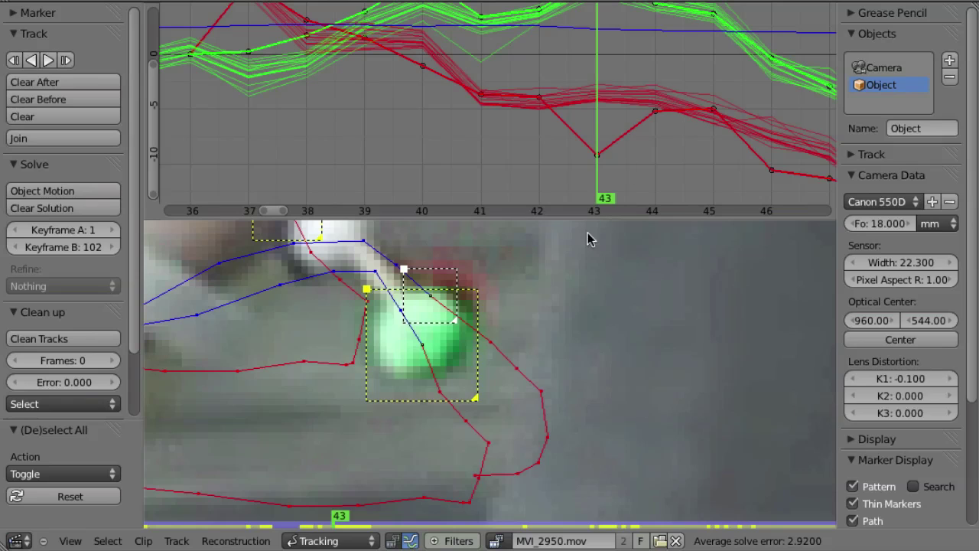
# Isolate the red ball's track by the upper green ball and raise its red curve's frame 43 point by 3.527.
pyautogui.click(446, 275)
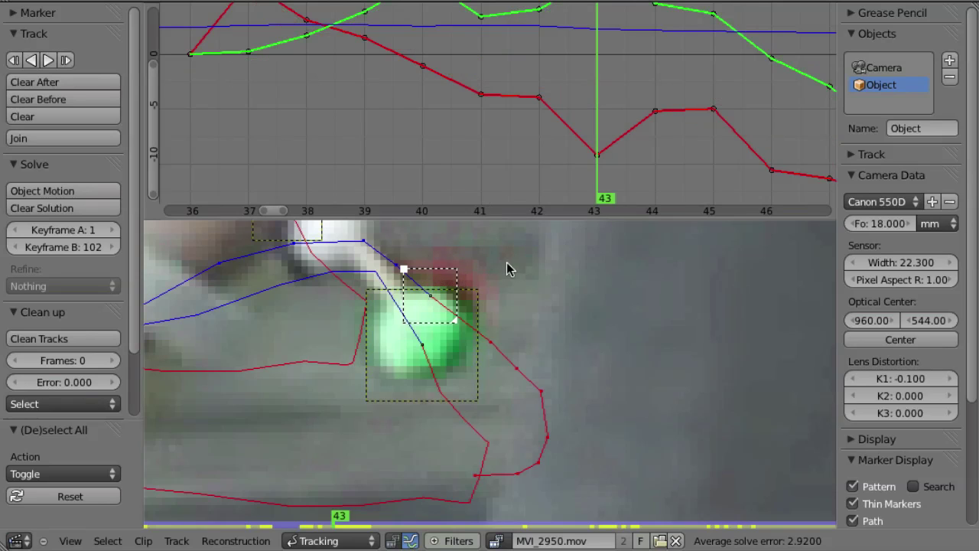
pyautogui.press('g')
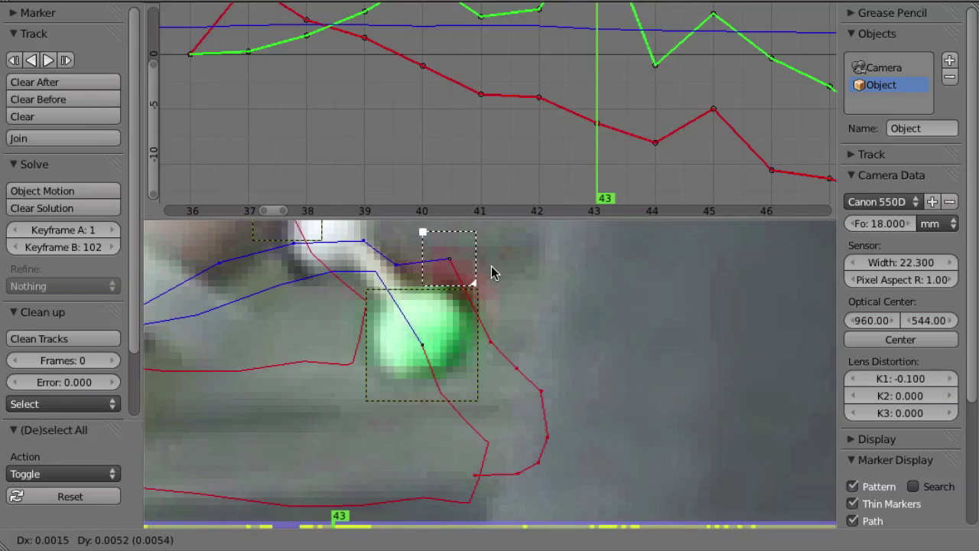
pyautogui.rightClick(505, 242)
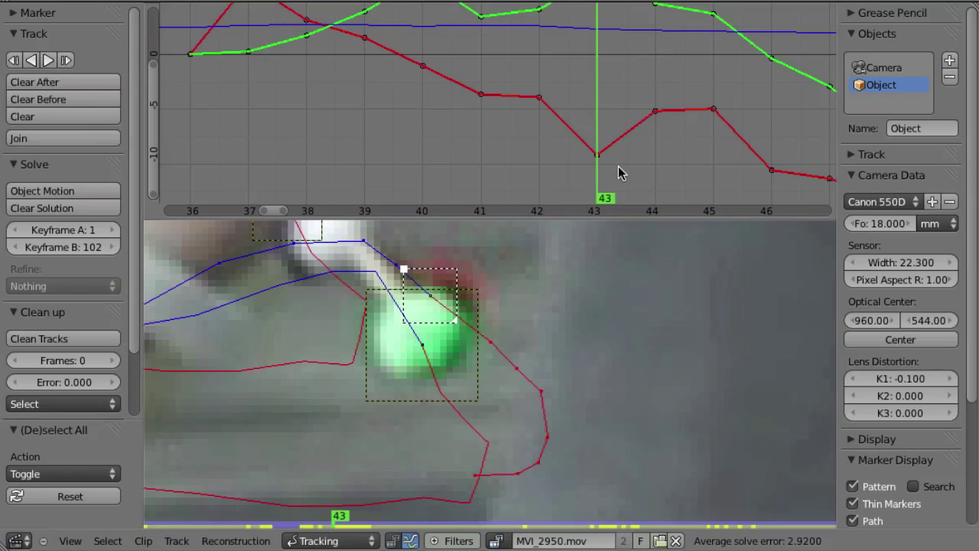
pyautogui.moveTo(590, 116); pyautogui.dragTo(544, 152, button='middle')
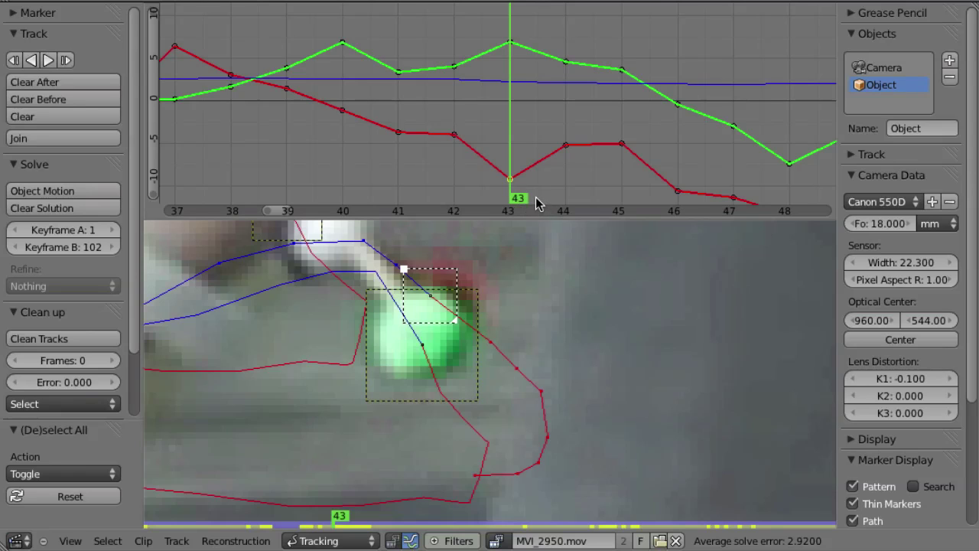
pyautogui.press('g')
pyautogui.press('y')
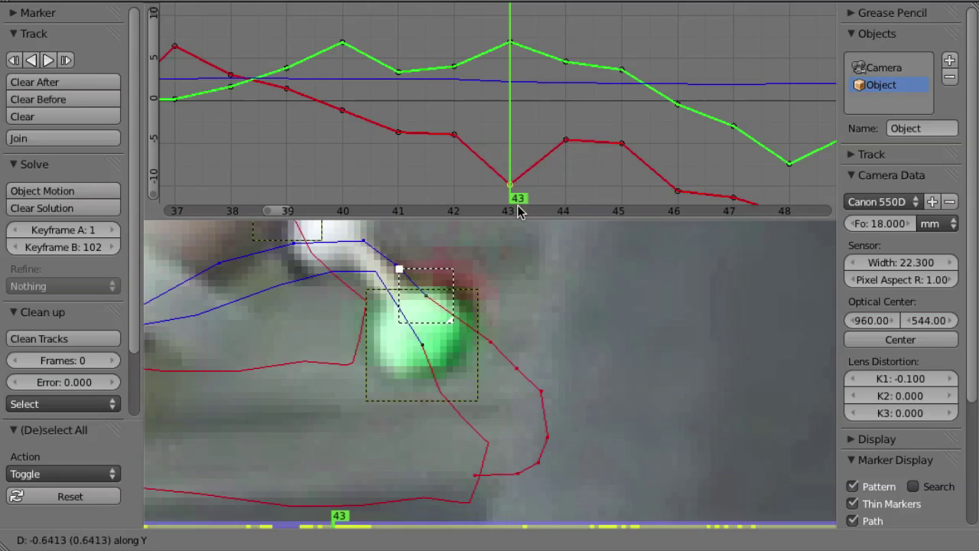
pyautogui.click(522, 173)
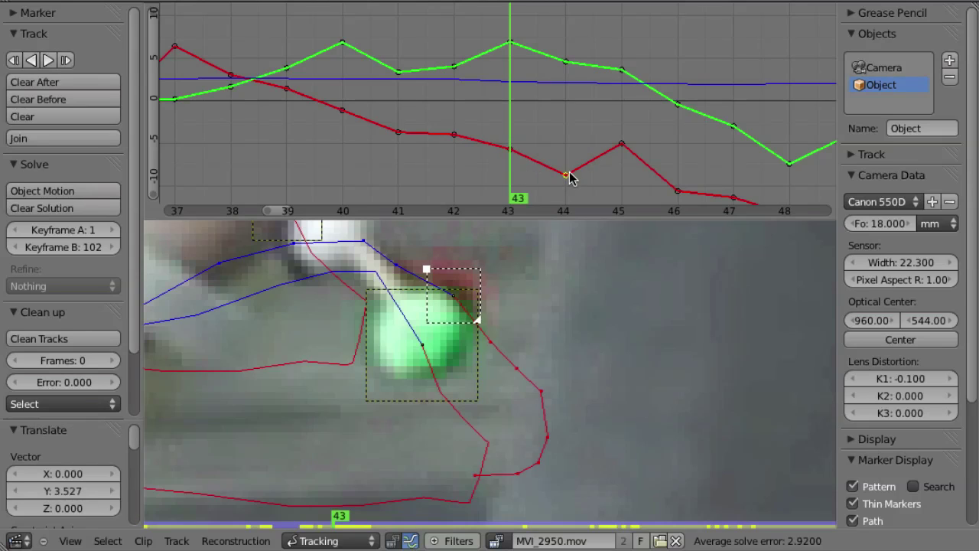
# Raise the frame 44 point of the red ball's red curve by 2.458, moving it along Y only.
pyautogui.press('g')
pyautogui.press('x')
pyautogui.press('y')
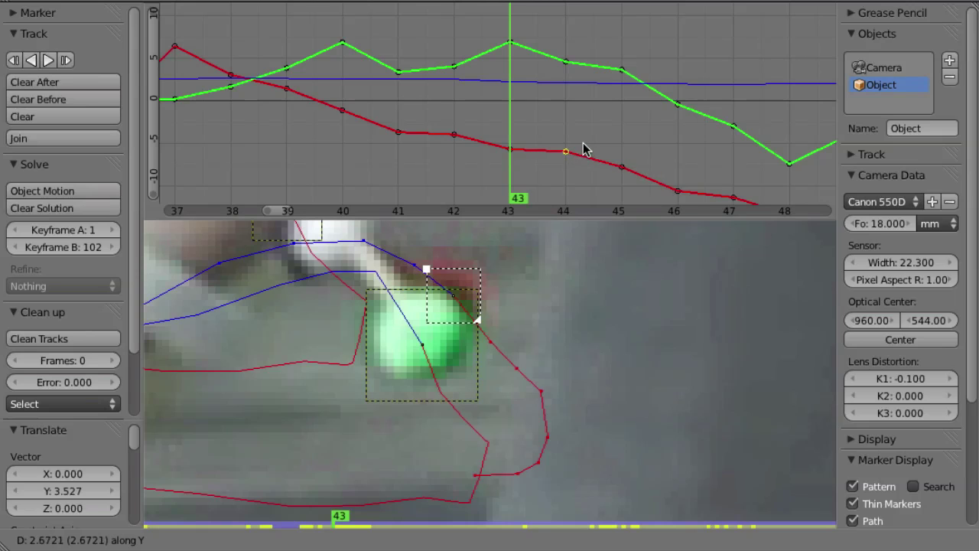
pyautogui.click(589, 151)
# Scrub through the frames around 43 to 53, examining how the red ball's marker and curve behave against the footage.
pyautogui.moveTo(510, 178); pyautogui.dragTo(618, 162)
pyautogui.keyDown('ctrl'); pyautogui.moveTo(618, 160); pyautogui.dragTo(562, 139, button='middle'); pyautogui.keyUp('ctrl')
pyautogui.moveTo(588, 168); pyautogui.dragTo(632, 178)
pyautogui.moveTo(389, 316); pyautogui.dragTo(609, 314, button='middle')
pyautogui.moveTo(642, 121); pyautogui.dragTo(698, 142)
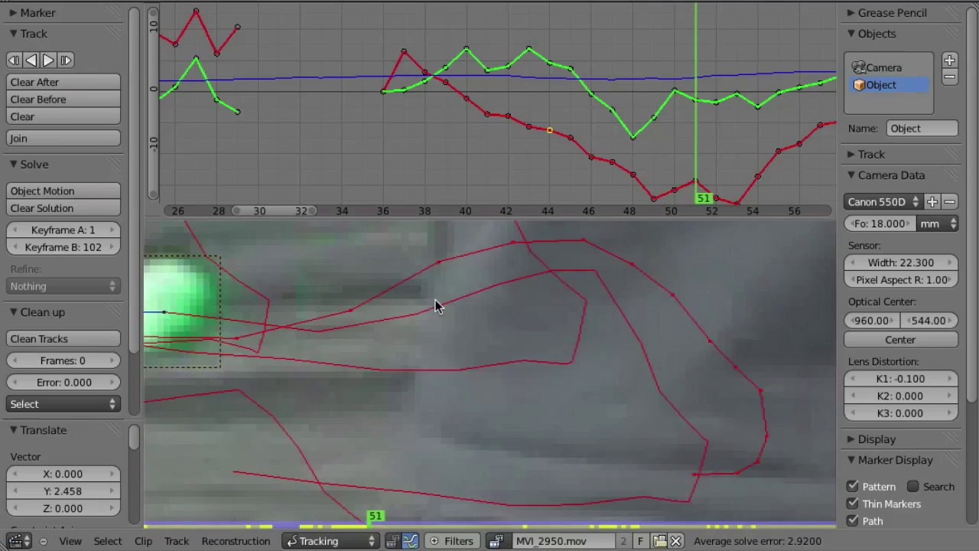
pyautogui.scroll(-4, 434, 306)
pyautogui.moveTo(683, 186); pyautogui.dragTo(636, 184)
pyautogui.moveTo(618, 134); pyautogui.dragTo(502, 110, button='middle')
pyautogui.click(433, 90)
pyautogui.moveTo(434, 96); pyautogui.dragTo(618, 107)
pyautogui.keyDown('ctrl'); pyautogui.moveTo(621, 88); pyautogui.dragTo(492, 98, button='middle'); pyautogui.keyUp('ctrl')
pyautogui.moveTo(593, 115)
pyautogui.mouseDown()
pyautogui.moveTo(418, 127)
pyautogui.moveTo(600, 132)
pyautogui.mouseUp()
pyautogui.scroll(8, 595, 119)
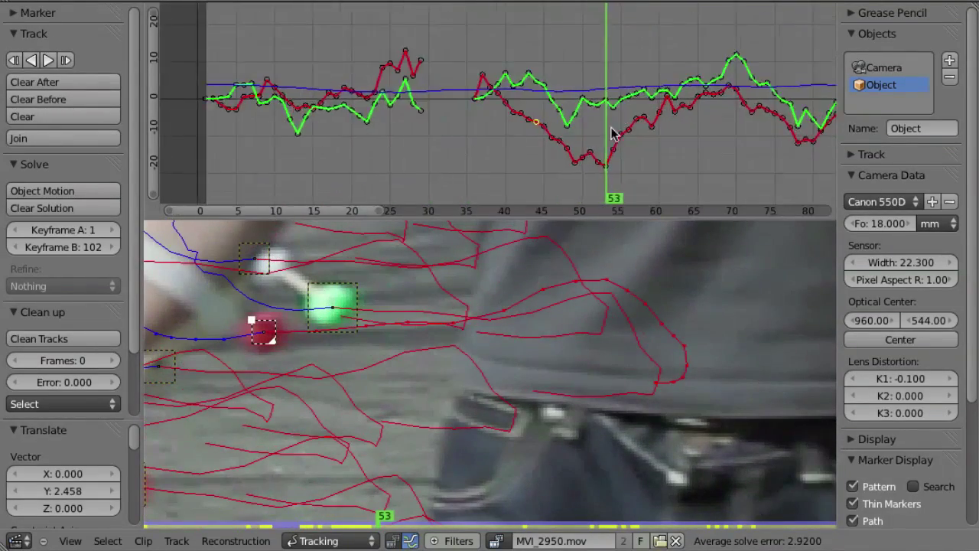
pyautogui.moveTo(617, 123); pyautogui.dragTo(586, 133)
pyautogui.moveTo(653, 133); pyautogui.dragTo(594, 115, button='middle')
pyautogui.moveTo(546, 129); pyautogui.dragTo(520, 149)
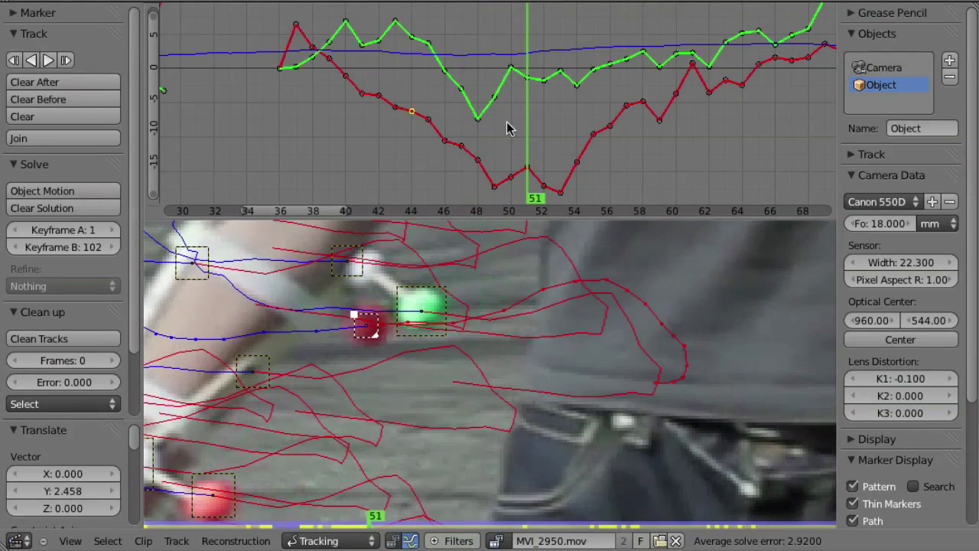
pyautogui.moveTo(533, 133); pyautogui.dragTo(517, 88, button='middle')
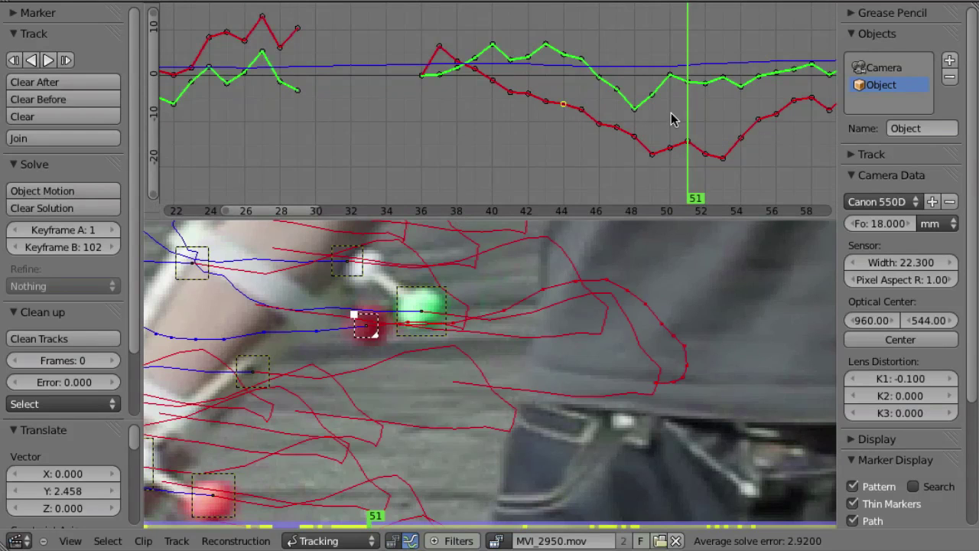
# Disable the red ball track's markers from about frame 36 to 51 and solve the object motion again.
pyautogui.press('a')
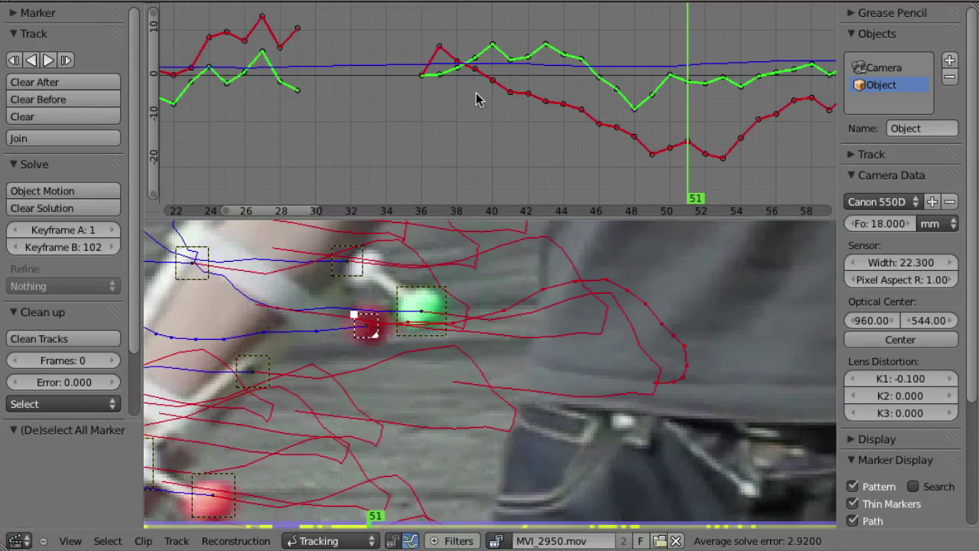
pyautogui.press('b')
pyautogui.moveTo(389, 14); pyautogui.dragTo(688, 189)
pyautogui.press('d')
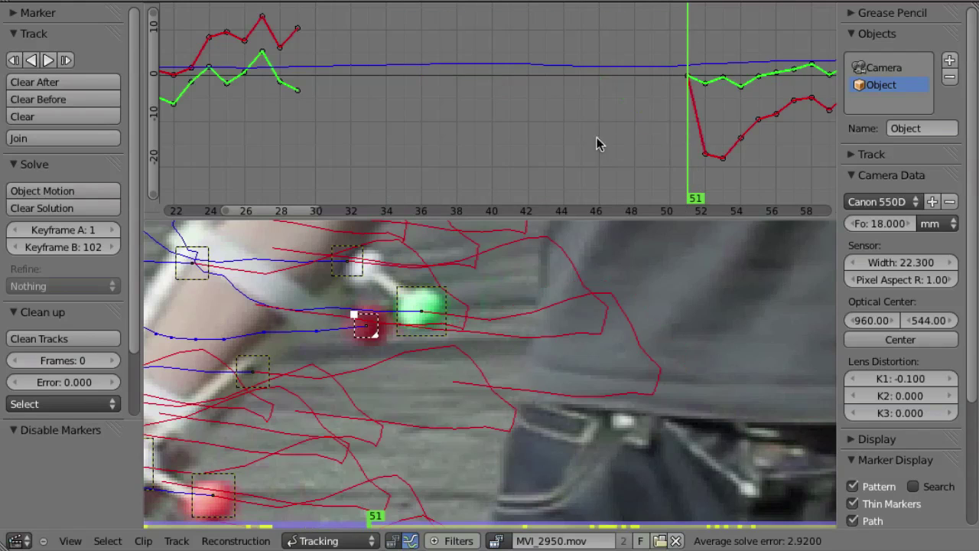
pyautogui.moveTo(665, 145); pyautogui.dragTo(570, 156)
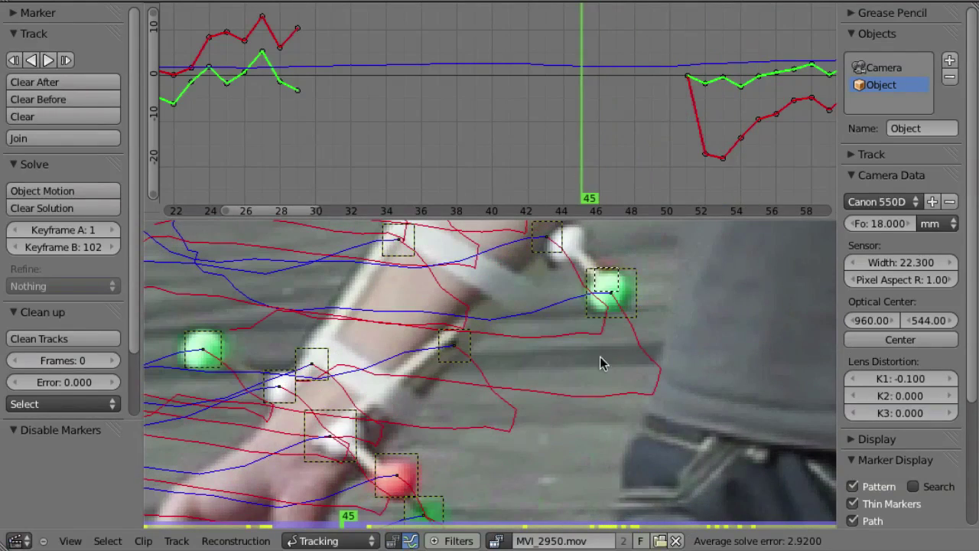
pyautogui.hotkey('shift', 's')
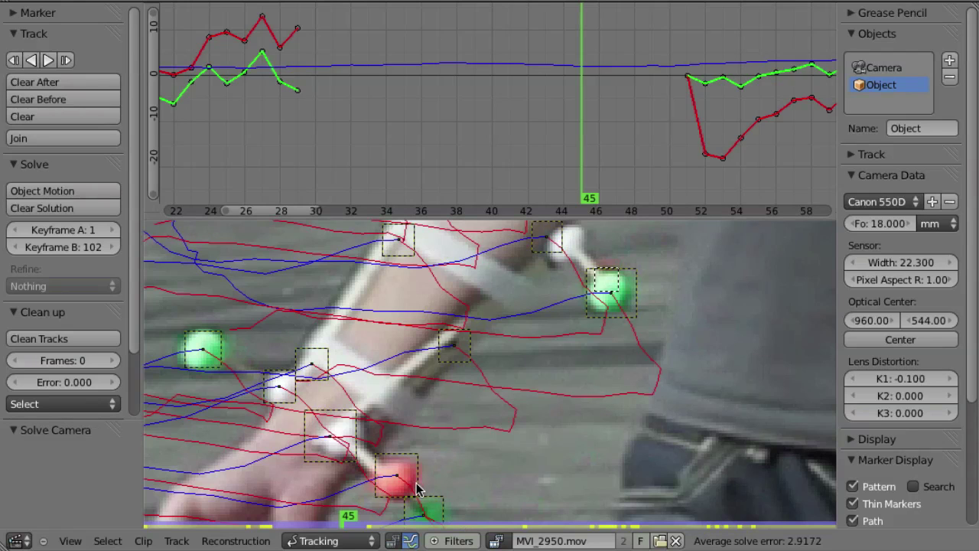
# Select all tracks and examine their curves from about frame 20 to the clip's end for remaining outliers.
pyautogui.press('a')
pyautogui.press('a')
pyautogui.scroll(-5, 654, 130)
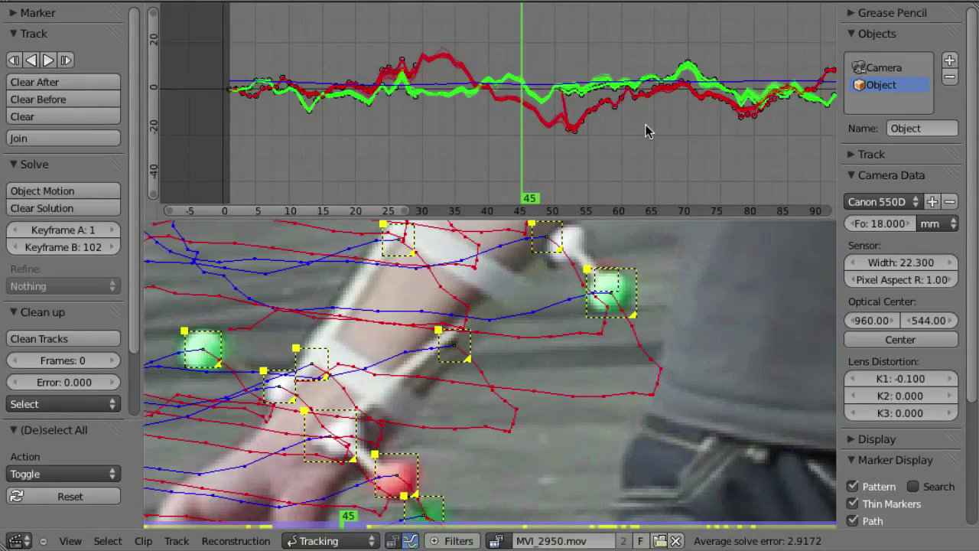
pyautogui.keyDown('ctrl'); pyautogui.moveTo(609, 124); pyautogui.dragTo(595, 64, button='middle'); pyautogui.keyUp('ctrl')
pyautogui.moveTo(578, 113); pyautogui.dragTo(456, 195, button='middle')
pyautogui.keyDown('ctrl'); pyautogui.moveTo(496, 155); pyautogui.dragTo(428, 143, button='middle'); pyautogui.keyUp('ctrl')
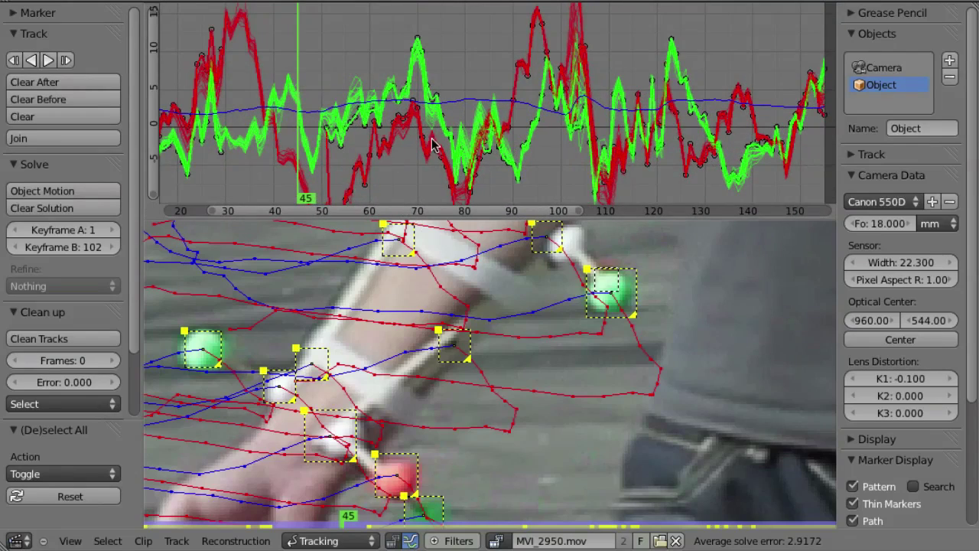
pyautogui.moveTo(601, 127); pyautogui.dragTo(397, 157, button='middle')
pyautogui.moveTo(482, 170); pyautogui.dragTo(621, 142, button='middle')
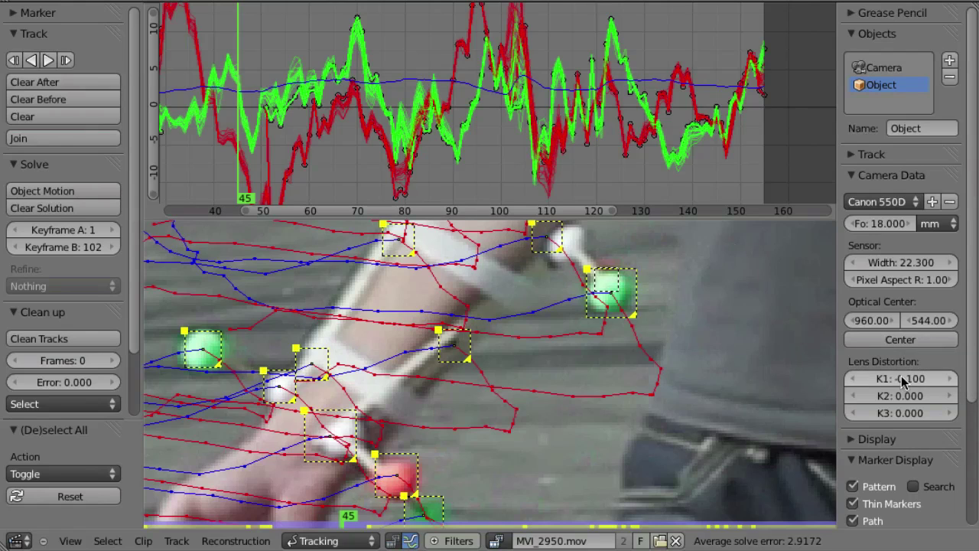
pyautogui.click(901, 396)
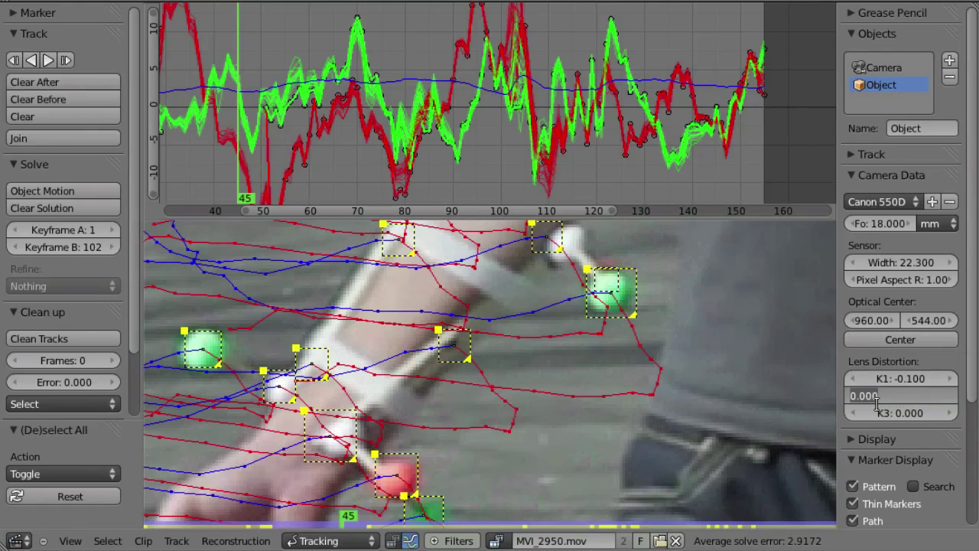
pyautogui.press('Return')
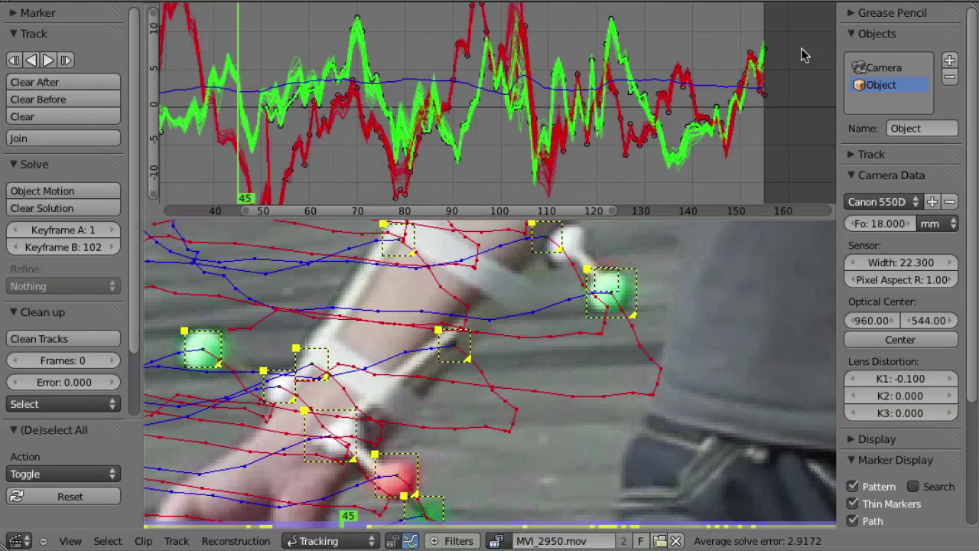
# Make Camera the active tracking object and switch from the curves to the clip footage alone.
pyautogui.click(884, 68)
pyautogui.keyDown('ctrl'); pyautogui.moveTo(510, 341); pyautogui.dragTo(572, 250, button='middle'); pyautogui.keyUp('ctrl')
pyautogui.moveTo(581, 324); pyautogui.dragTo(671, 357, button='middle')
pyautogui.keyDown('ctrl'); pyautogui.moveTo(577, 335); pyautogui.dragTo(608, 289, button='middle'); pyautogui.keyUp('ctrl')
pyautogui.hotkey('ctrl', 'Tab')
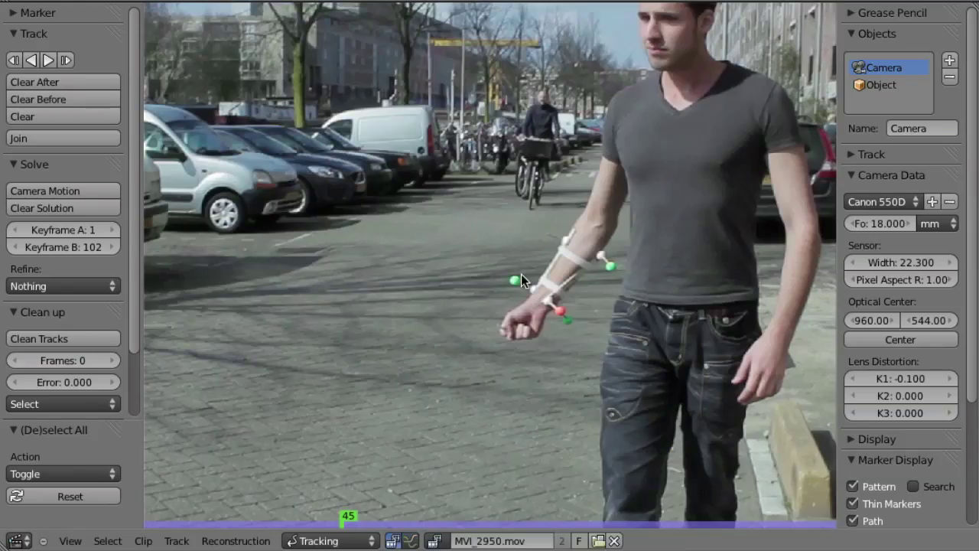
# At frame 1, add a marker on the side of the light-blue car behind the white van and adjust its position.
pyautogui.keyDown('ctrl'); pyautogui.moveTo(525, 237); pyautogui.dragTo(426, 216, button='middle'); pyautogui.keyUp('ctrl')
pyautogui.hotkey('shift', 'Down')
pyautogui.moveTo(314, 304); pyautogui.dragTo(462, 195, button='middle')
pyautogui.scroll(1, 480, 109)
pyautogui.keyDown('ctrl'); pyautogui.moveTo(475, 106); pyautogui.dragTo(475, 104); pyautogui.keyUp('ctrl')
pyautogui.moveTo(531, 220); pyautogui.dragTo(517, 299, button='middle')
pyautogui.press('g')
pyautogui.click(497, 224)
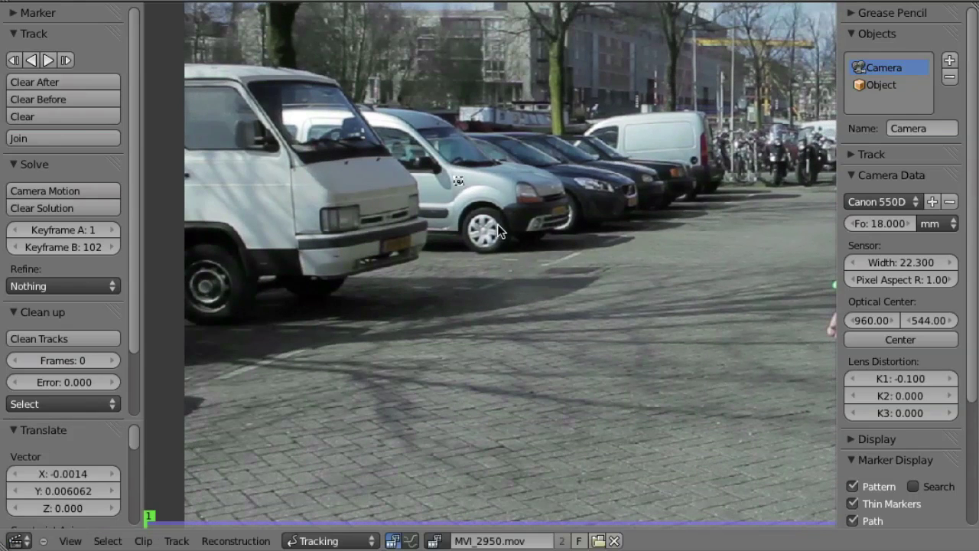
# Show the track preview and track the light-blue car's marker forward through the clip.
pyautogui.click(860, 156)
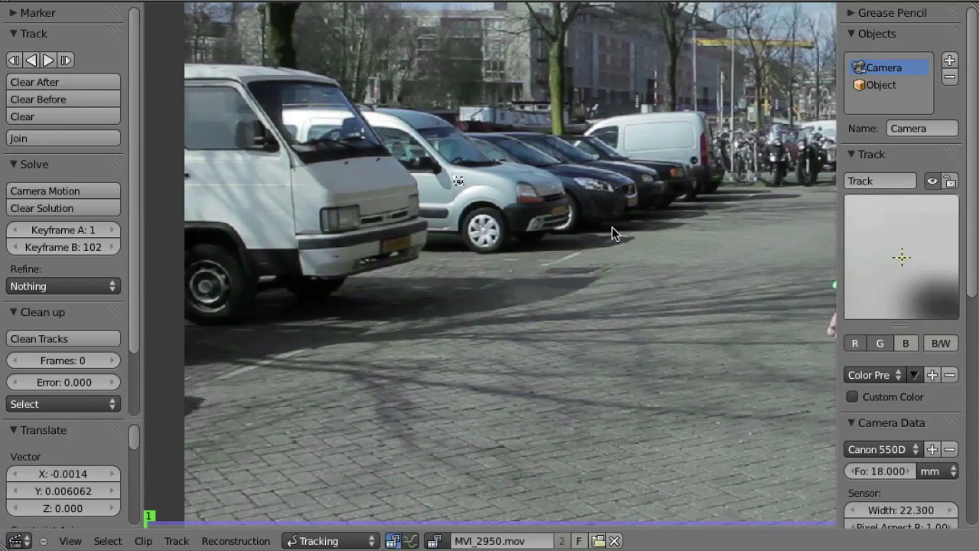
pyautogui.moveTo(867, 266)
pyautogui.mouseDown()
pyautogui.moveTo(859, 214)
pyautogui.moveTo(652, 254)
pyautogui.mouseUp()
pyautogui.hotkey('shift', 'Right')
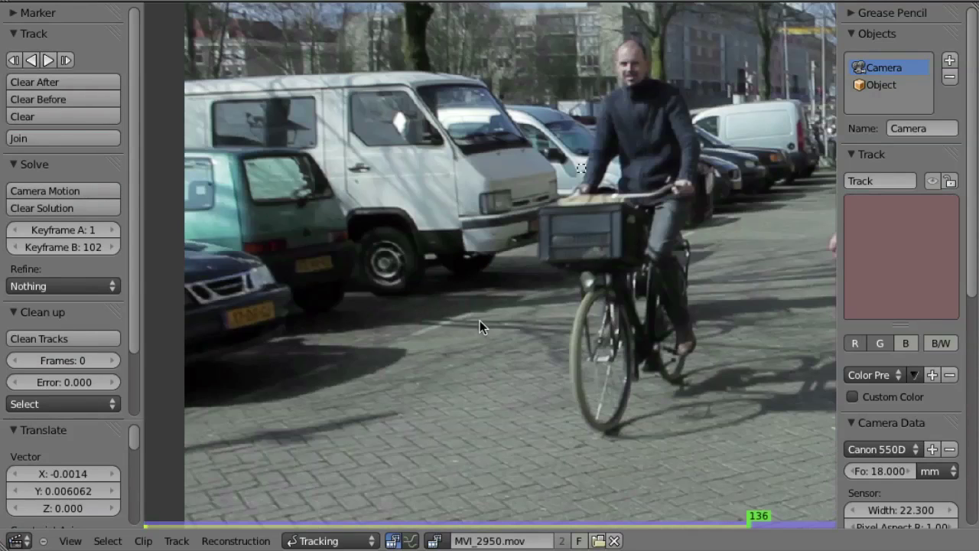
# Step forward until the first cyclist has passed the light-blue car and reposition its marker on the tracked spot.
pyautogui.press('Left')
pyautogui.press('Left')
pyautogui.press('Right')
pyautogui.press('Right')
pyautogui.press('Right')
pyautogui.press('Right')
pyautogui.press('Right')
pyautogui.press('Right')
pyautogui.press('Right')
pyautogui.press('Right')
pyautogui.press('Right')
pyautogui.press('Right')
pyautogui.press('Right')
pyautogui.press('Right')
pyautogui.press('Right')
pyautogui.press('Right')
pyautogui.press('Right')
pyautogui.press('Right')
pyautogui.press('Right')
pyautogui.press('Right')
pyautogui.press('Right')
pyautogui.press('Right')
pyautogui.press('Right')
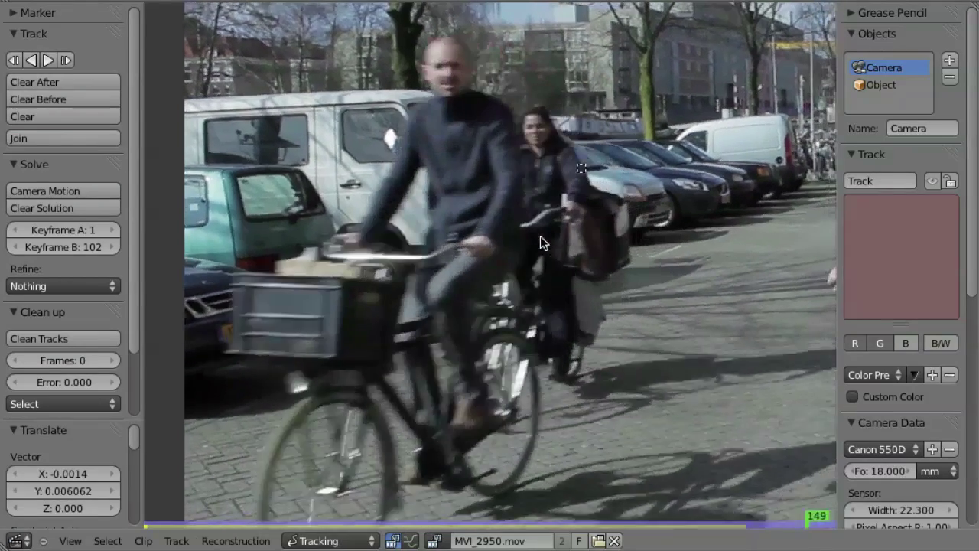
pyautogui.press('Right')
pyautogui.press('g')
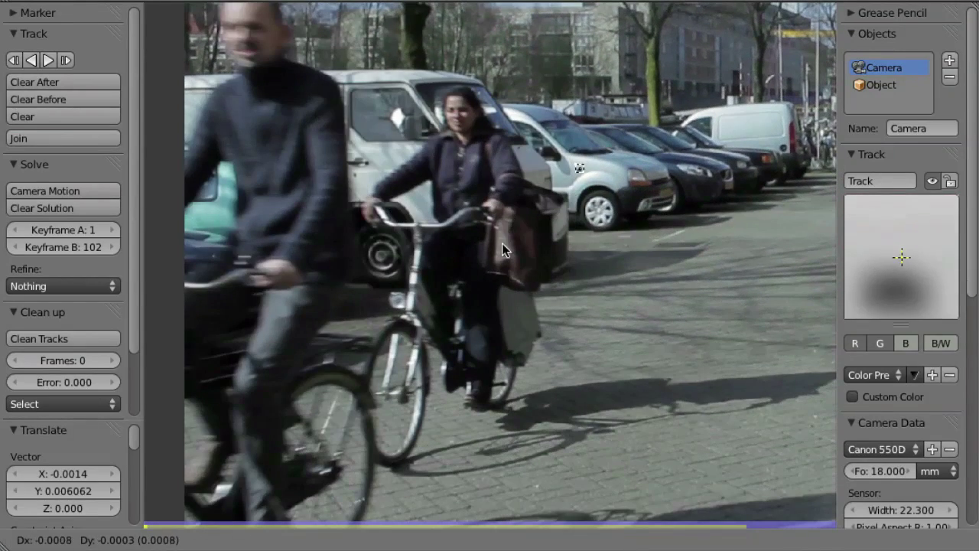
pyautogui.click(500, 253)
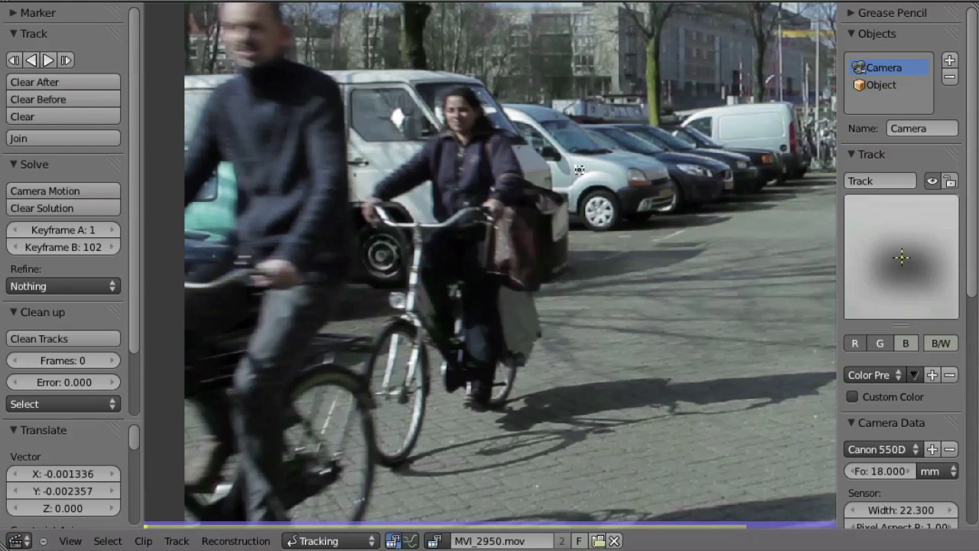
# Step back a few frames and clear the remaining path of the light-blue car's track.
pyautogui.press('Left')
pyautogui.press('Left')
pyautogui.press('Left')
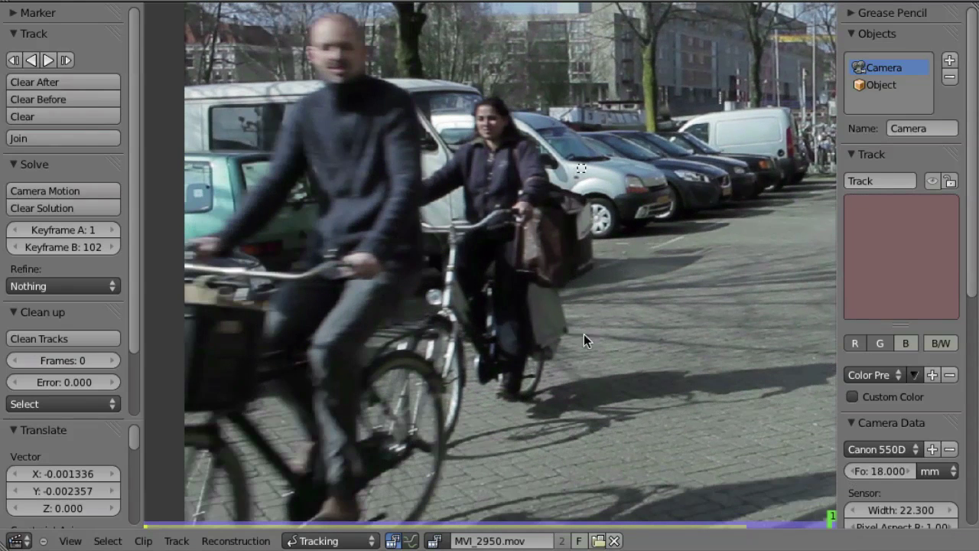
pyautogui.hotkey('alt', 't')
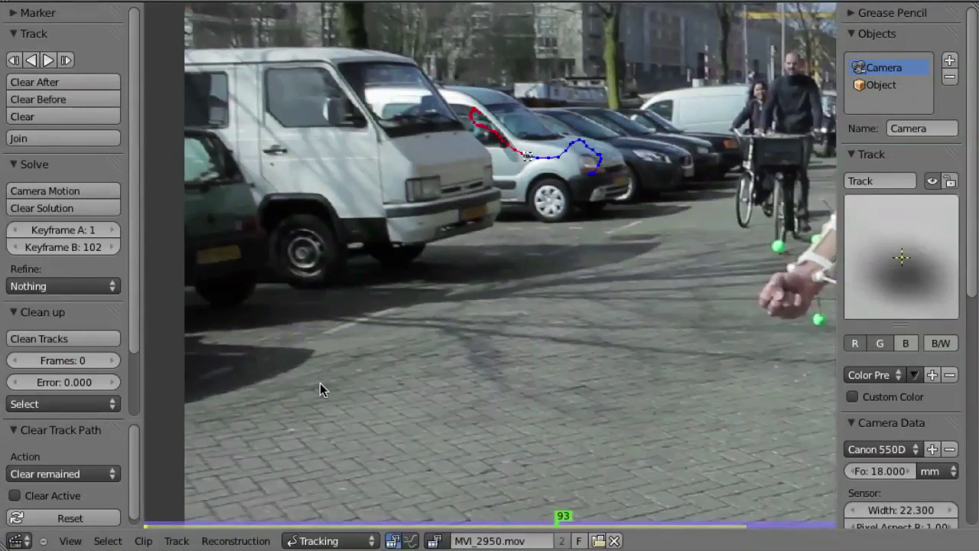
# Return to frame 1, add a marker beside the white van's side mirror and track it forward.
pyautogui.hotkey('shift', 'Left')
pyautogui.moveTo(407, 210); pyautogui.dragTo(558, 295, button='middle')
pyautogui.moveTo(430, 241); pyautogui.dragTo(468, 207, button='middle')
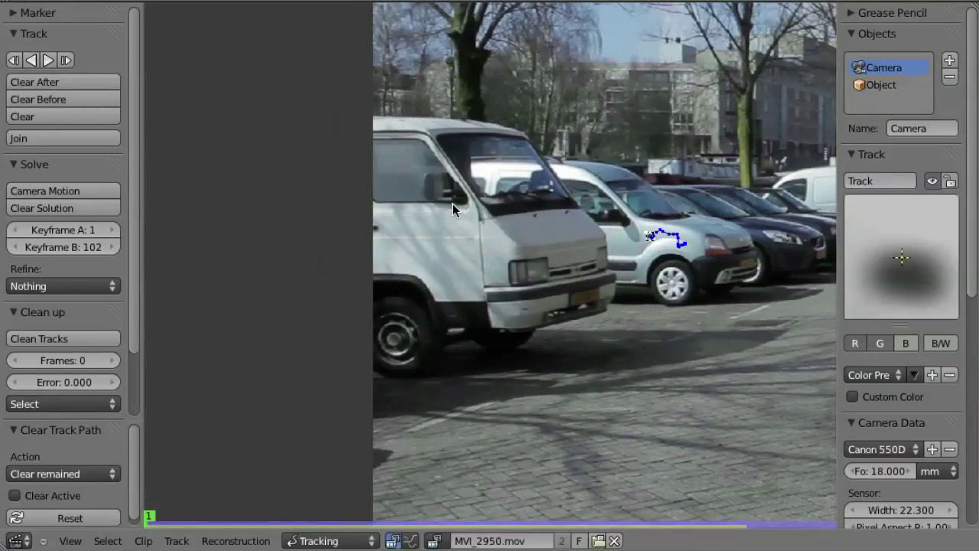
pyautogui.keyDown('ctrl'); pyautogui.click(452, 201); pyautogui.keyUp('ctrl')
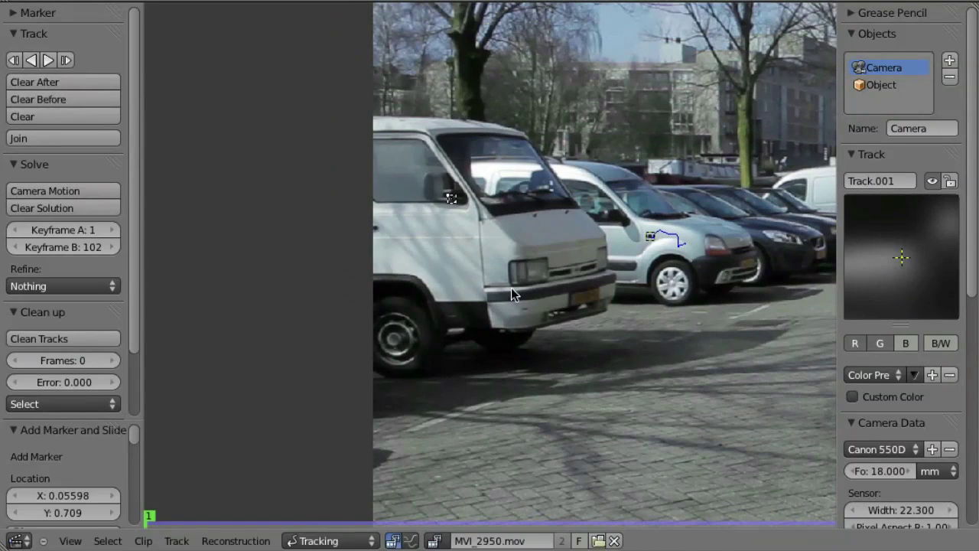
pyautogui.hotkey('ctrl', 't')
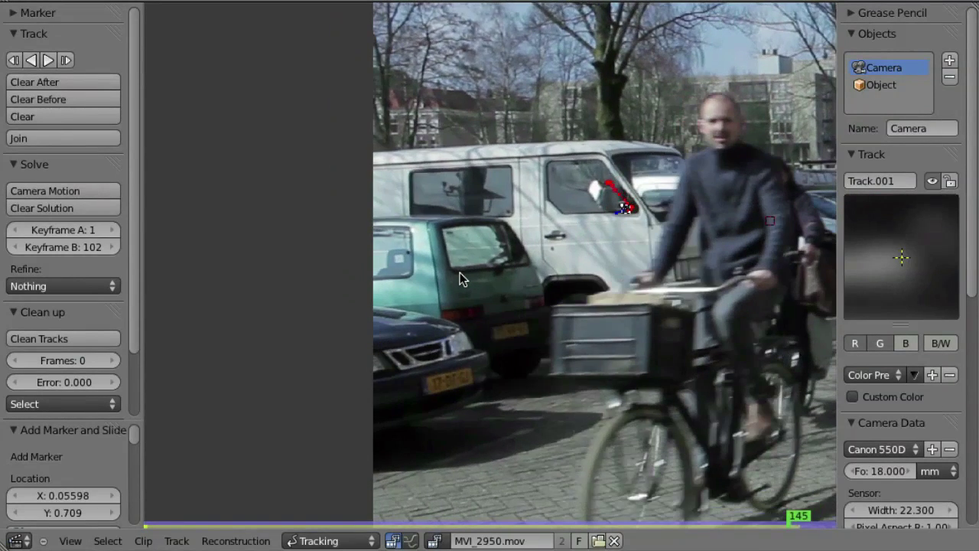
# Return to frame 1, add a marker at the side end of the white van's front bumper and track it forward.
pyautogui.hotkey('shift', 'Left')
pyautogui.moveTo(377, 233)
pyautogui.keyDown('ctrl'); pyautogui.mouseDown()
pyautogui.moveTo(247, 205)
pyautogui.moveTo(270, 214)
pyautogui.moveTo(301, 206)
pyautogui.mouseUp(); pyautogui.keyUp('ctrl')
pyautogui.hotkey('ctrl', 't')
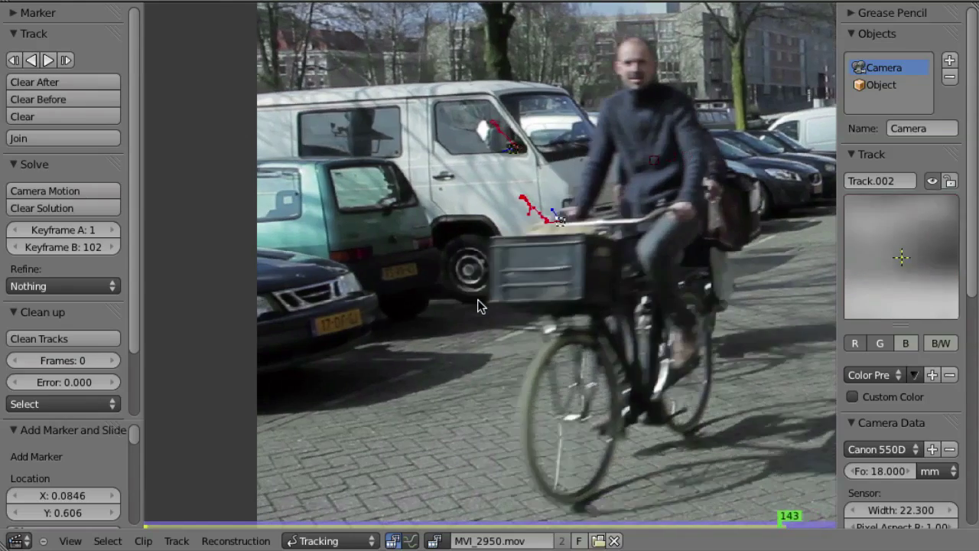
# Clear the remaining path of the van's bumper track after frame 140, before the cyclist covers it.
pyautogui.press('Left')
pyautogui.press('Left')
pyautogui.press('Left')
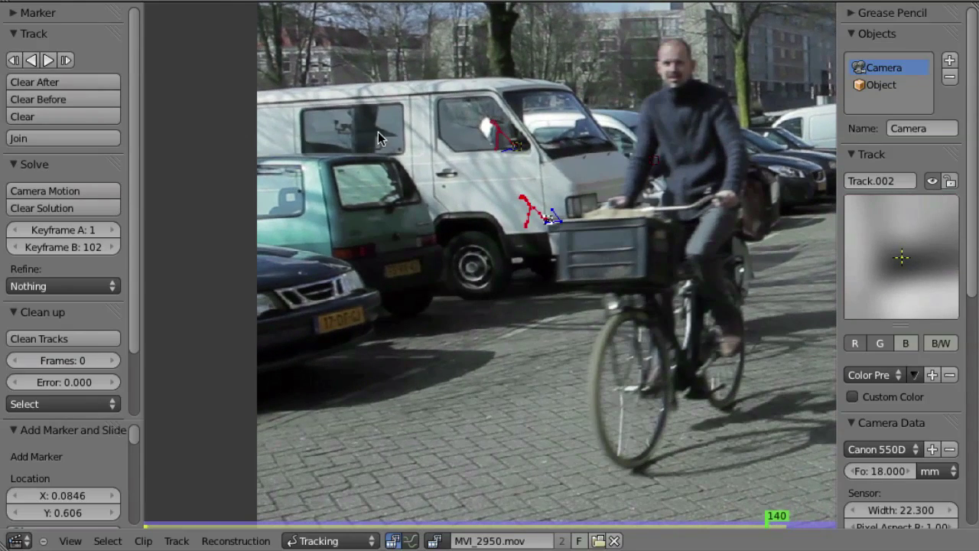
pyautogui.hotkey('alt', 't')
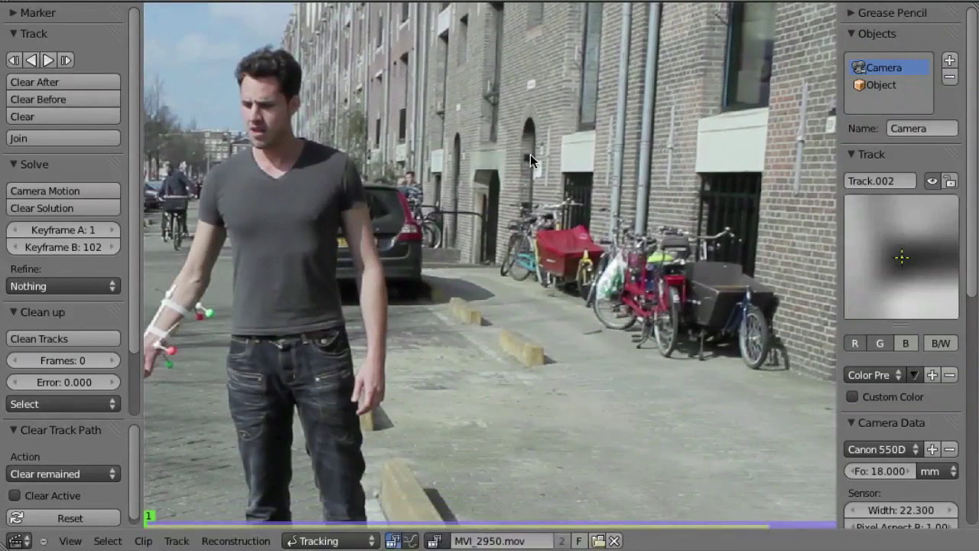
# Add markers on the arched opening in the brick wall and the barred window's upper corner, and track them through the shot.
pyautogui.moveTo(528, 154)
pyautogui.keyDown('ctrl'); pyautogui.mouseDown()
pyautogui.moveTo(490, 136)
pyautogui.moveTo(487, 149)
pyautogui.mouseUp(); pyautogui.keyUp('ctrl')
pyautogui.hotkey('ctrl', 't')
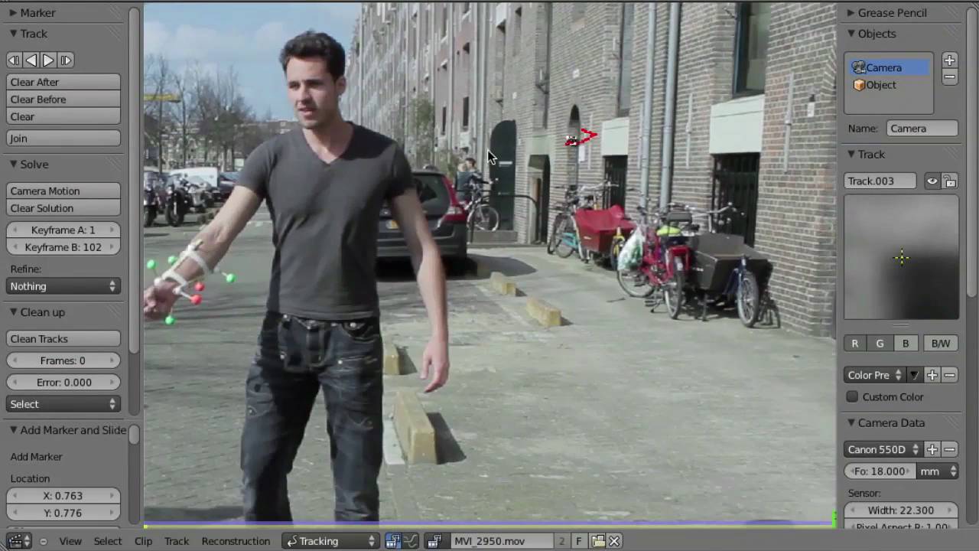
pyautogui.keyDown('ctrl'); pyautogui.moveTo(807, 102); pyautogui.dragTo(845, 89); pyautogui.keyUp('ctrl')
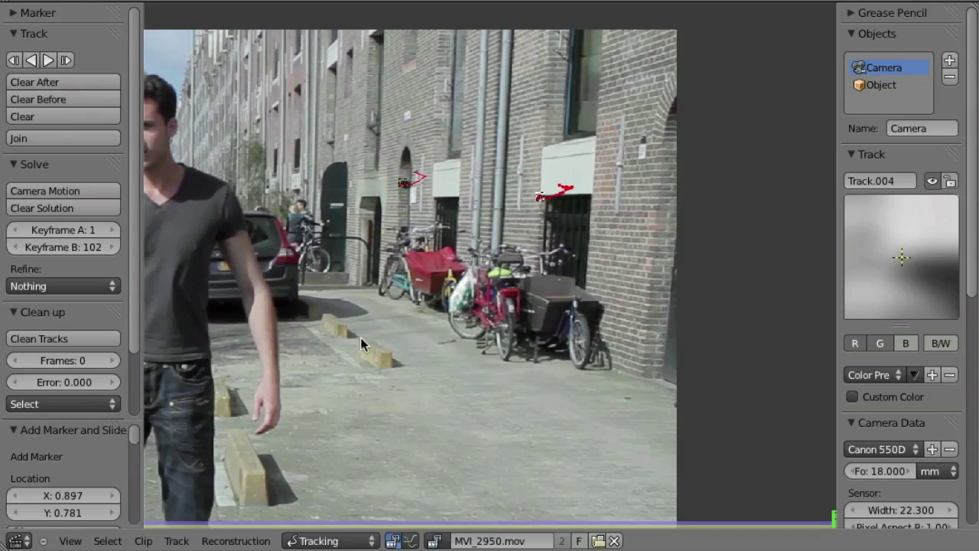
# Track a new marker on the ground before the parked bikes backward and another at the yellow kerb block's corner forward.
pyautogui.keyDown('ctrl'); pyautogui.moveTo(472, 357); pyautogui.dragTo(481, 353); pyautogui.keyUp('ctrl')
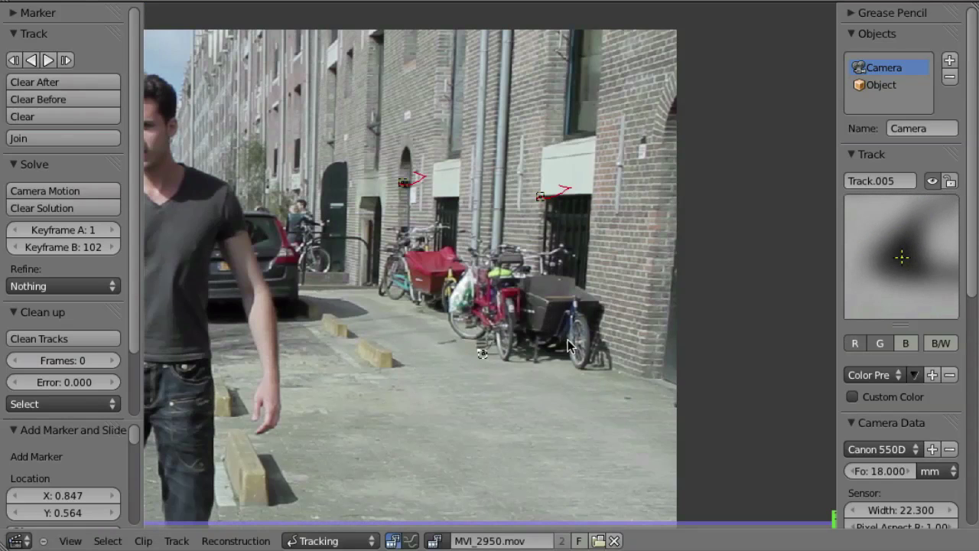
pyautogui.hotkey('shift', 'ctrl', 't')
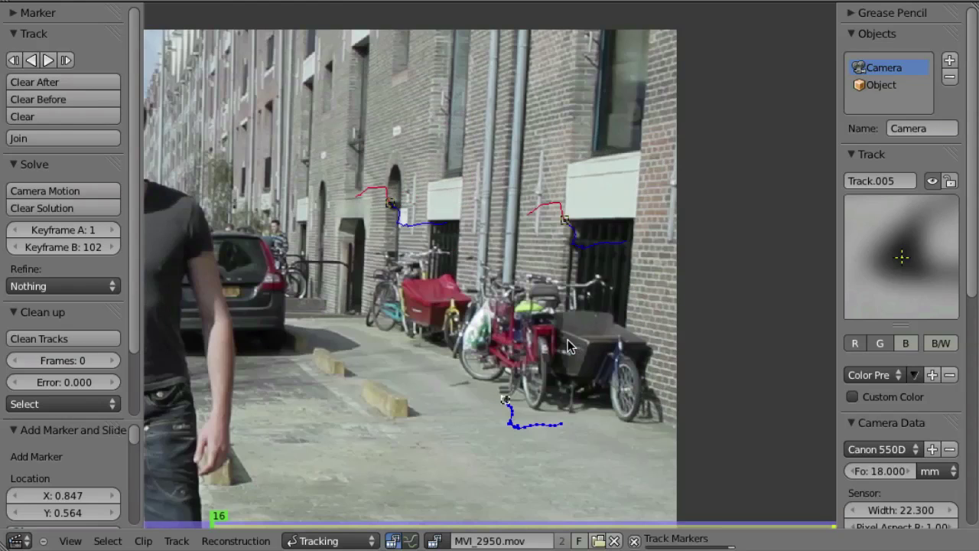
pyautogui.keyDown('ctrl'); pyautogui.click(372, 405); pyautogui.keyUp('ctrl')
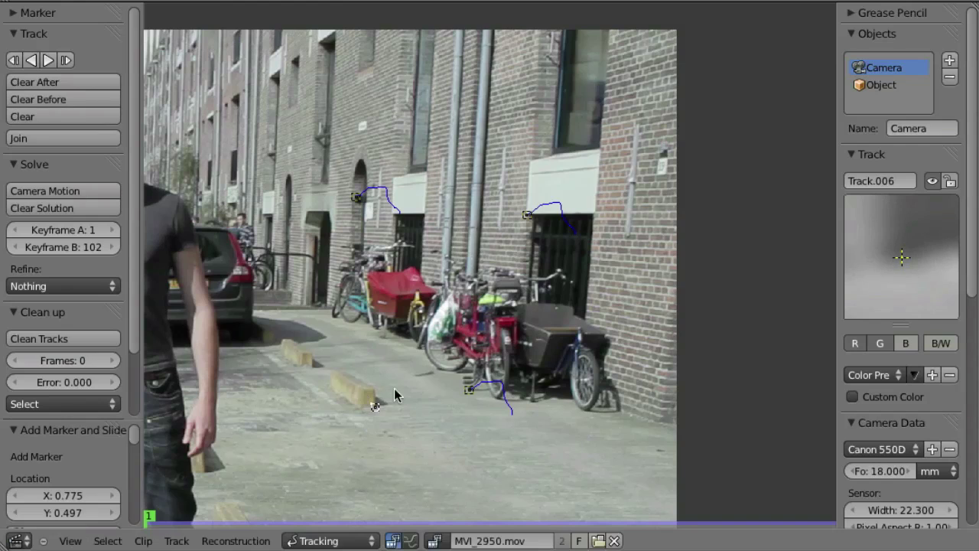
pyautogui.hotkey('ctrl', 't')
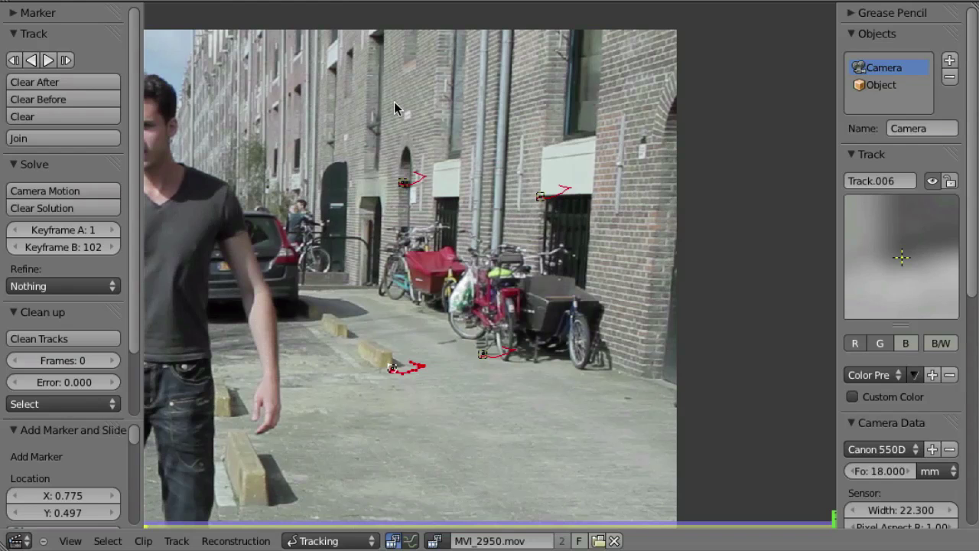
# Replace the marker placed beside the dark doorway with a tracked marker higher on the brick facade.
pyautogui.keyDown('ctrl'); pyautogui.click(342, 207); pyautogui.keyUp('ctrl')
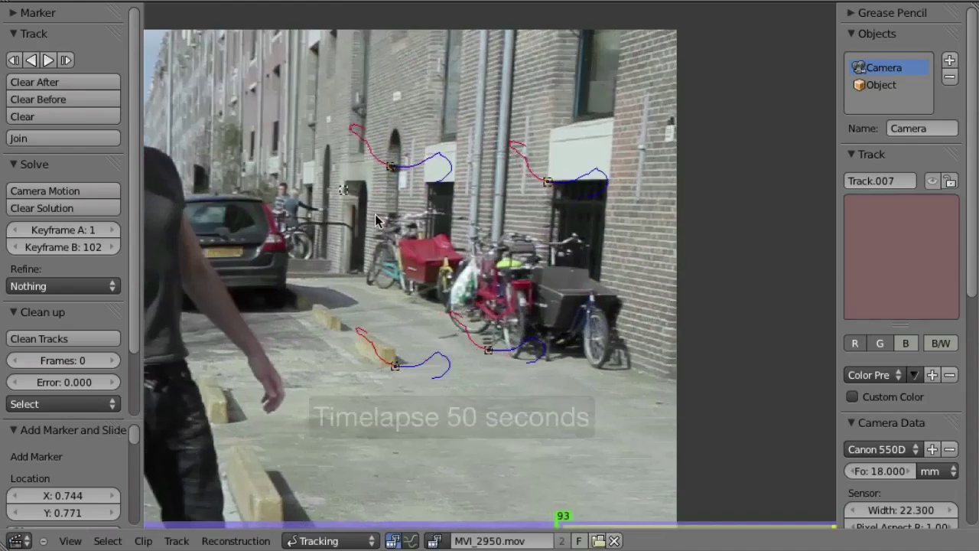
pyautogui.press('x')
pyautogui.keyDown('ctrl'); pyautogui.click(304, 154); pyautogui.keyUp('ctrl')
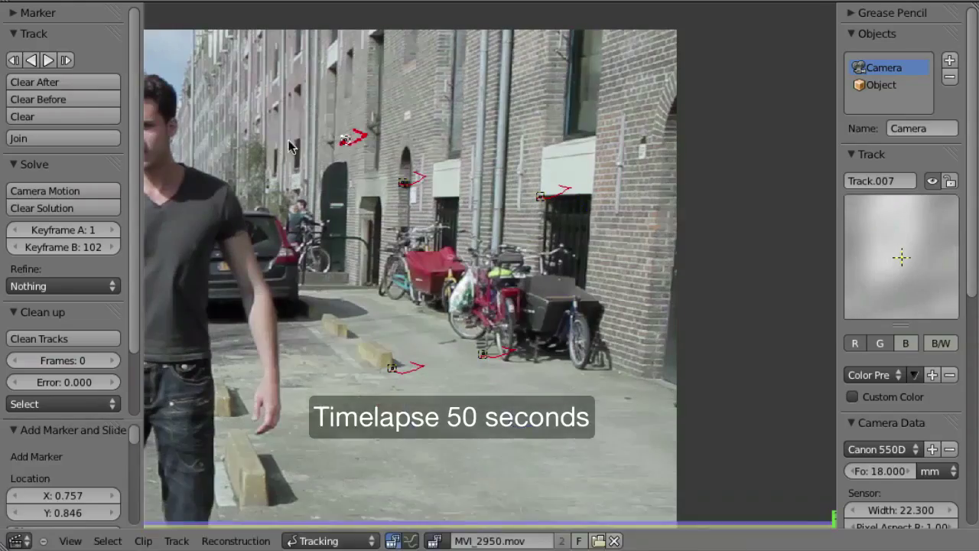
# Add a marker on the foreground pavement near the front kerb block, enlarge it and track it backward.
pyautogui.moveTo(344, 520); pyautogui.dragTo(408, 367, button='middle')
pyautogui.keyDown('ctrl'); pyautogui.click(340, 432); pyautogui.keyUp('ctrl')
pyautogui.hotkey('ctrl', 'shift', 't')
pyautogui.press('s')
pyautogui.hotkey('ctrl', 'shift', 't')
# Add a second foreground pavement marker, enlarge it and track it backward, and place another marker on the ground.
pyautogui.keyDown('ctrl'); pyautogui.click(439, 372); pyautogui.keyUp('ctrl')
pyautogui.press('s')
pyautogui.hotkey('ctrl', 'shift', 't')
pyautogui.moveTo(486, 286); pyautogui.dragTo(825, 226, button='middle')
pyautogui.keyDown('ctrl'); pyautogui.click(583, 369); pyautogui.keyUp('ctrl')
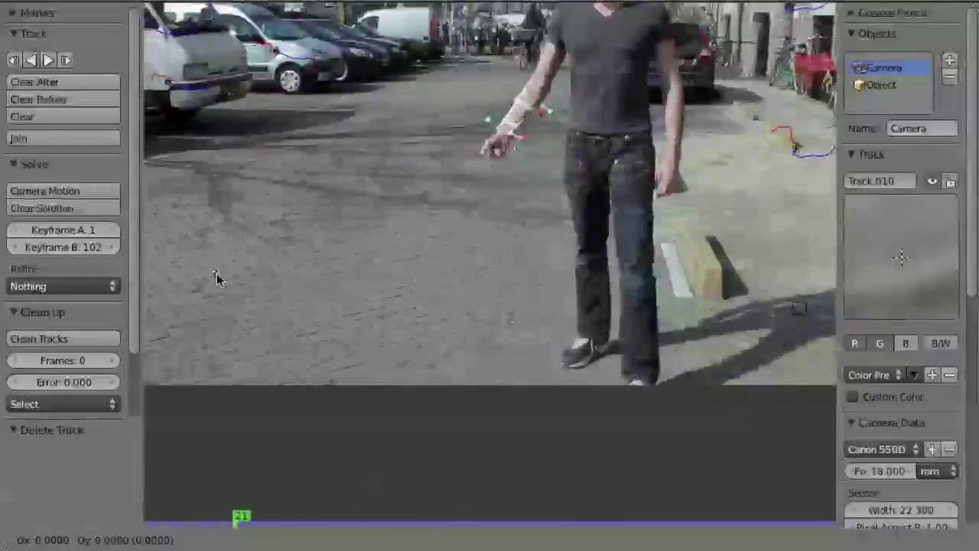
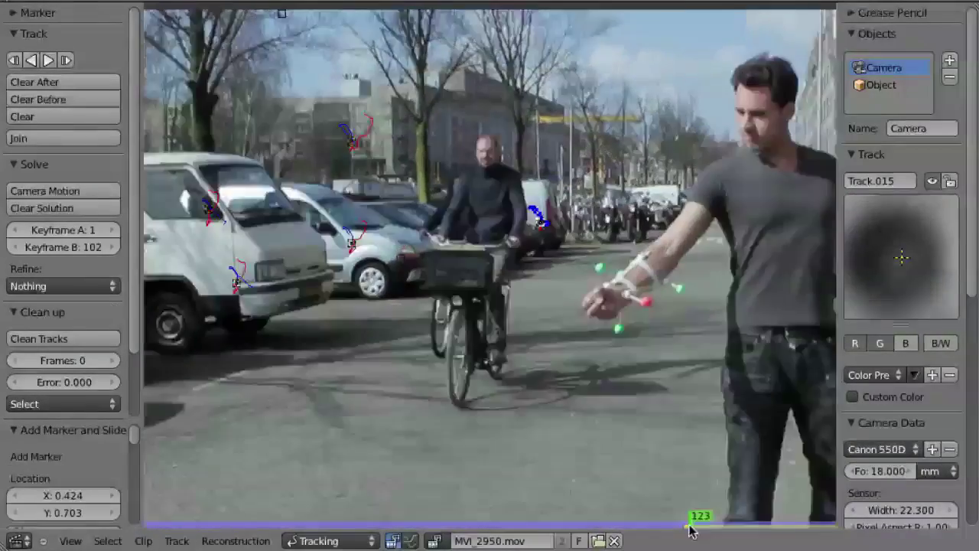
# Reposition the distant white van's marker at frame 75, and track it and a new marker on the light-blue car's front wheel forward.
pyautogui.moveTo(691, 525); pyautogui.dragTo(476, 525)
pyautogui.press('g')
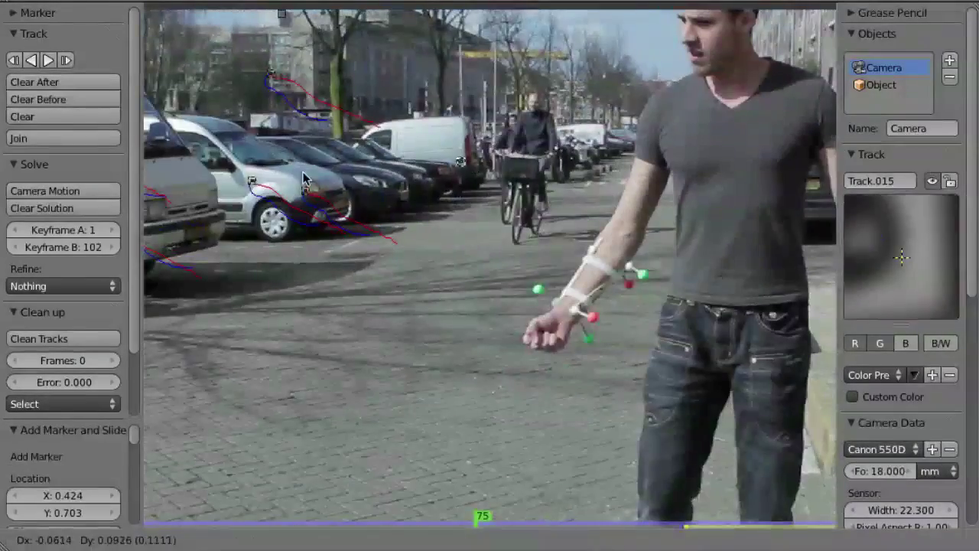
pyautogui.hotkey('ctrl', 't')
pyautogui.keyDown('ctrl'); pyautogui.click(266, 307); pyautogui.keyUp('ctrl')
pyautogui.hotkey('ctrl', 't')
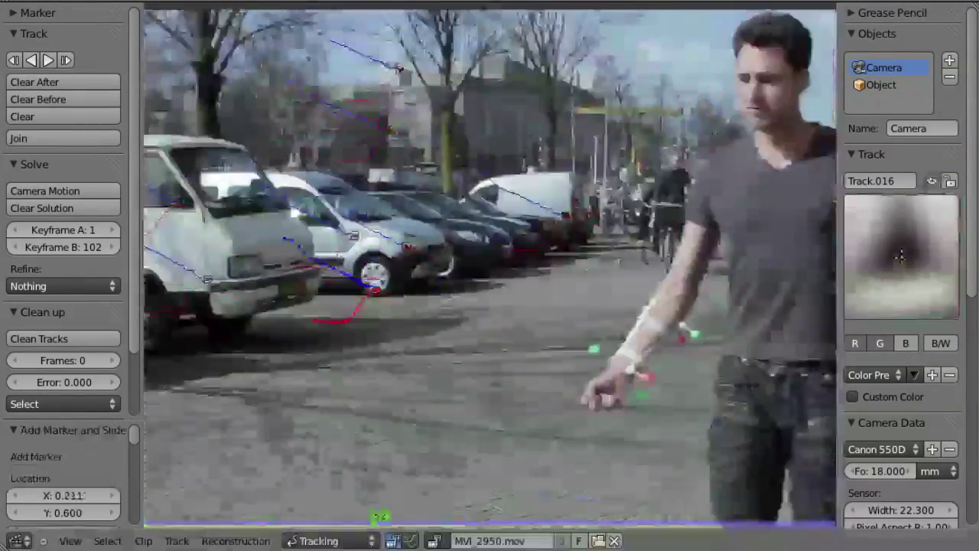
# Lock the view to the selection, then add, track forward and resize a marker beside the white van's number plate.
pyautogui.scroll(3, 371, 284)
pyautogui.press('l')
pyautogui.keyDown('ctrl'); pyautogui.click(296, 266); pyautogui.keyUp('ctrl')
pyautogui.hotkey('ctrl', 't')
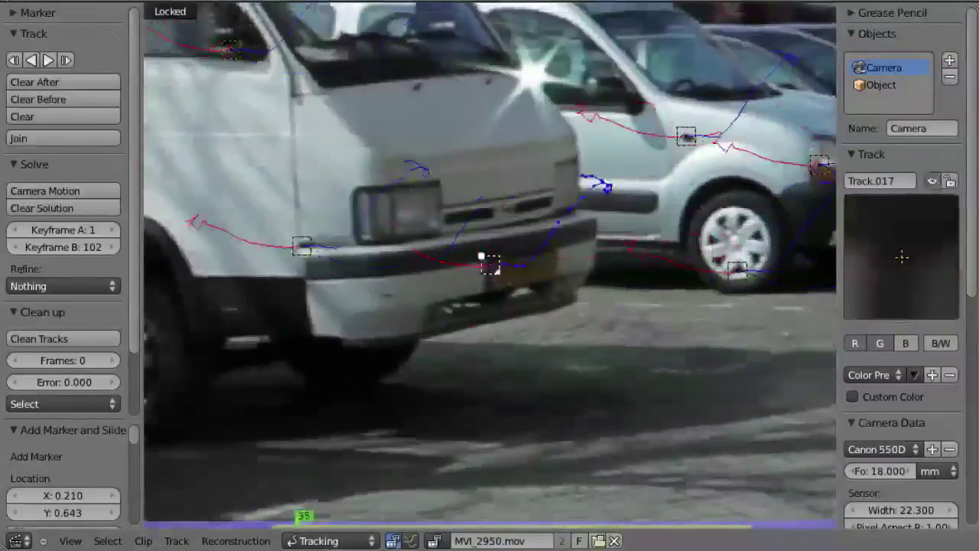
pyautogui.press('s')
pyautogui.click(525, 332)
# Add a marker on the brick paving, scale it by 2.057, track it forward and correct its position.
pyautogui.scroll(-5, 524, 332)
pyautogui.keyDown('ctrl'); pyautogui.moveTo(388, 442); pyautogui.dragTo(390, 447); pyautogui.keyUp('ctrl')
pyautogui.press('s')
pyautogui.click(390, 453)
pyautogui.hotkey('ctrl', 't')
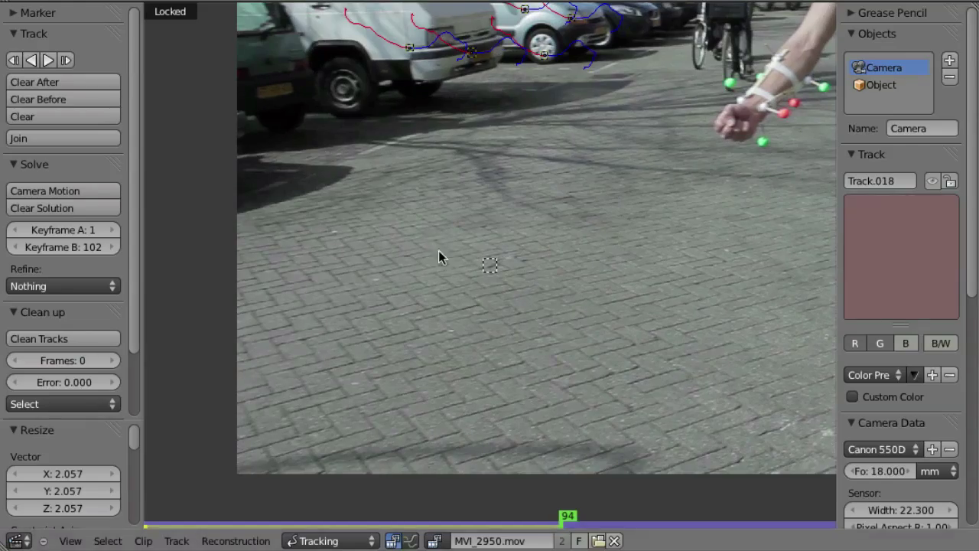
pyautogui.press('g')
pyautogui.click(491, 202)
pyautogui.keyDown('ctrl'); pyautogui.click(378, 136); pyautogui.keyUp('ctrl')
pyautogui.press('g')
pyautogui.hotkey('ctrl', 't')
pyautogui.press('x')
# Move later in the clip, add a marker on the paving ahead of the cyclist, enlarge it and track it forward.
pyautogui.click(372, 520)
pyautogui.moveTo(489, 321); pyautogui.dragTo(343, 226, button='middle')
pyautogui.moveTo(382, 526)
pyautogui.mouseDown()
pyautogui.moveTo(543, 539)
pyautogui.moveTo(660, 526)
pyautogui.mouseUp()
pyautogui.keyDown('ctrl'); pyautogui.click(601, 310); pyautogui.keyUp('ctrl')
pyautogui.press('l')
pyautogui.hotkey('ctrl', 't')
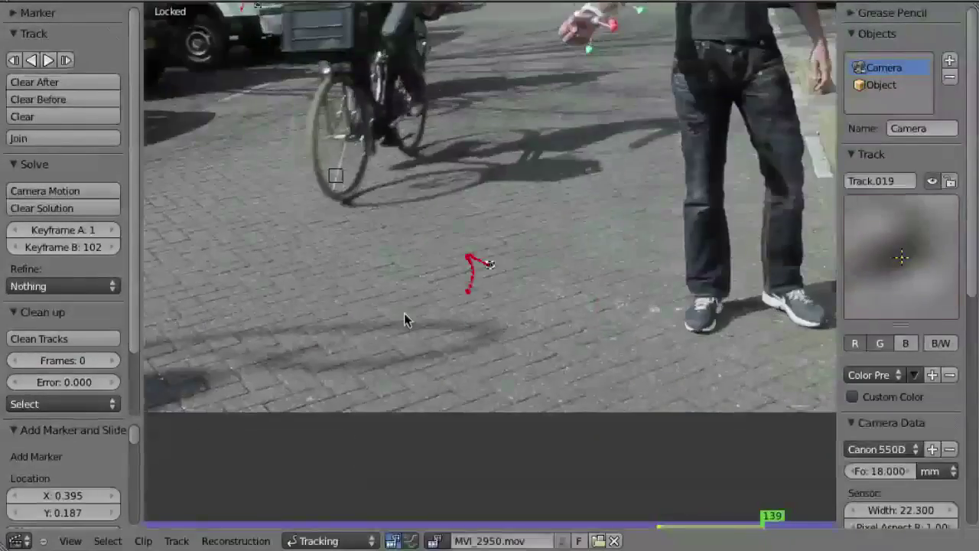
pyautogui.press('s')
pyautogui.click(403, 313)
pyautogui.hotkey('ctrl', 't')
# Reposition the paving marker on its brick detail wherever it drifts around the cyclist's shadow, and continue tracking it forward.
pyautogui.scroll(5, 472, 317)
pyautogui.press('g')
pyautogui.click(405, 273)
pyautogui.press('g')
pyautogui.click(158, 130)
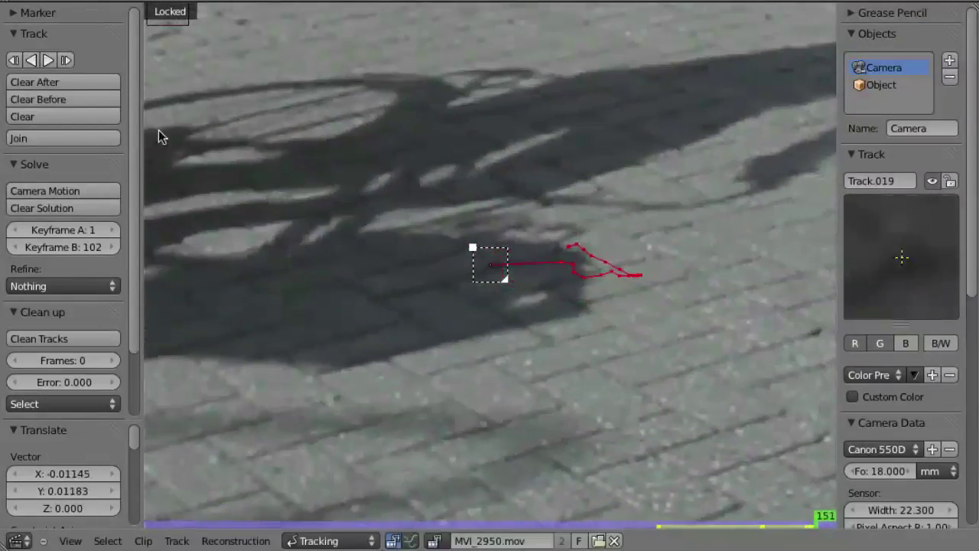
pyautogui.hotkey('ctrl', 't')
pyautogui.press('g')
pyautogui.click(368, 141)
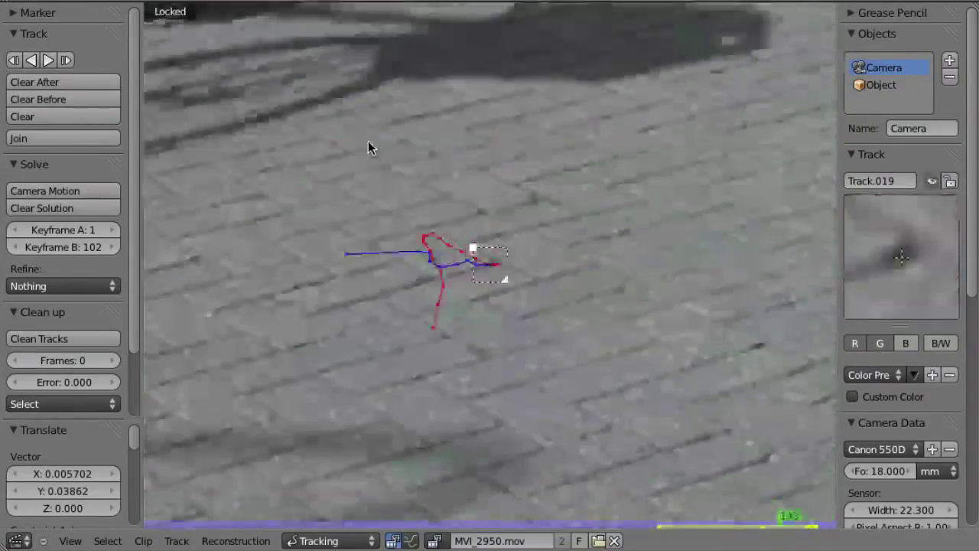
# Clear the paving marker's remaining path and track it backward.
pyautogui.hotkey('alt', 't')
pyautogui.hotkey('ctrl', 'shift', 't')
pyautogui.scroll(-6, 443, 251)
# Mute the footage and play the clip to check the track paths against black, then restore the footage.
pyautogui.press('m')
pyautogui.hotkey('alt', 'a')
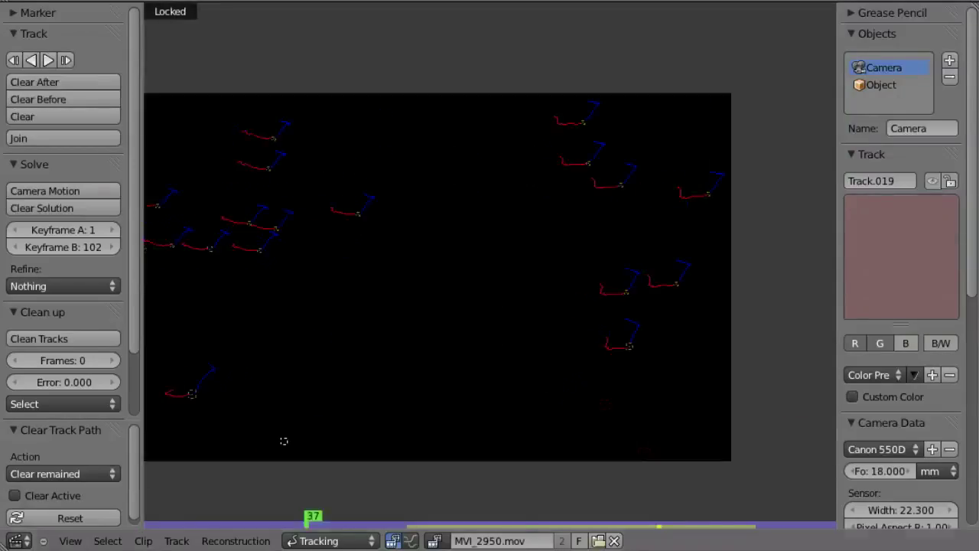
pyautogui.press('m')
pyautogui.press('Escape')
# Add a marker at the base corner of the front kerb block, scale it by 1.724 and track it both ways.
pyautogui.keyDown('ctrl'); pyautogui.click(578, 372); pyautogui.keyUp('ctrl')
pyautogui.press('g')
pyautogui.click(579, 372)
pyautogui.press('s')
pyautogui.click(578, 371)
pyautogui.hotkey('ctrl', 'shift', 't')
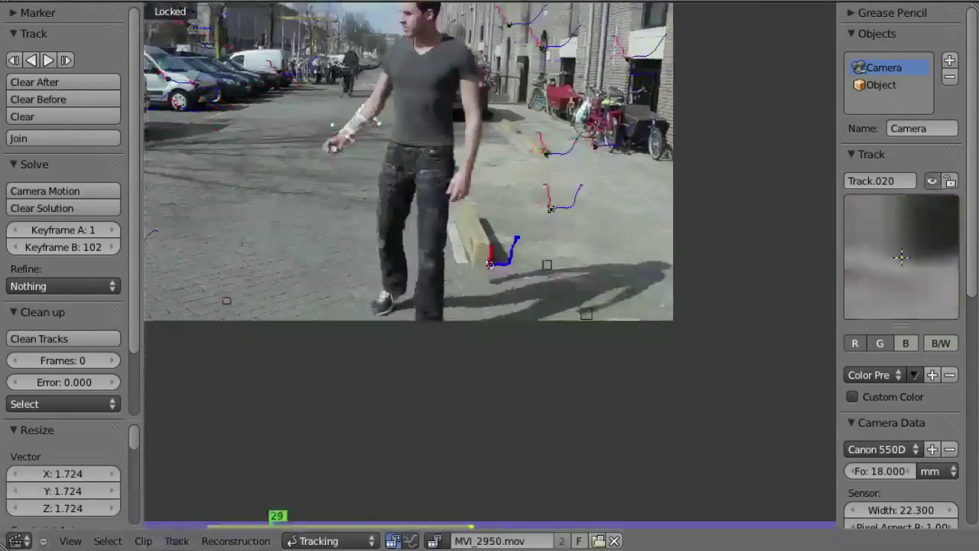
pyautogui.hotkey('ctrl', 't')
# At frame 40, add a marker on a bright spot in the brick paving and track it backward and forward.
pyautogui.moveTo(780, 521); pyautogui.dragTo(321, 521)
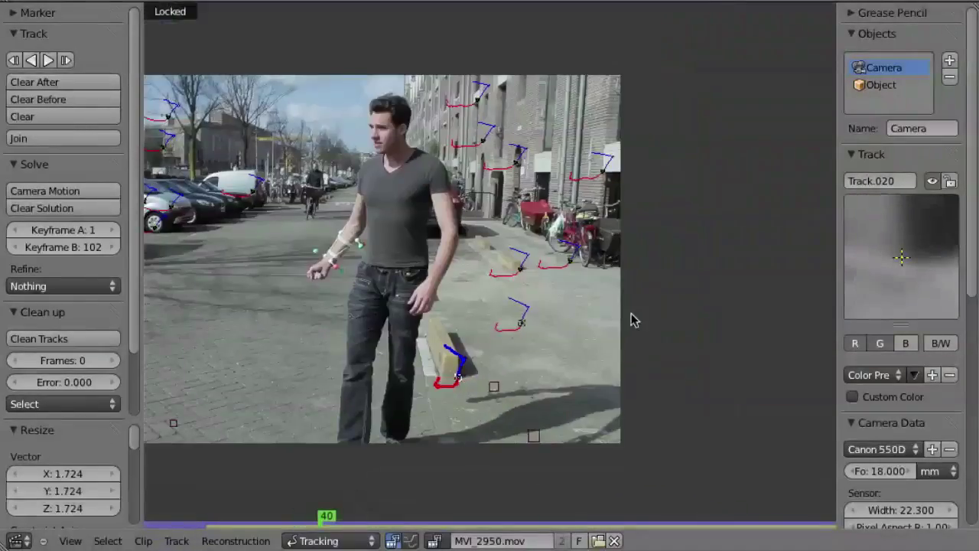
pyautogui.press('a')
pyautogui.press('l')
pyautogui.scroll(3, 443, 345)
pyautogui.keyDown('ctrl'); pyautogui.click(424, 390); pyautogui.keyUp('ctrl')
pyautogui.hotkey('ctrl', 'shift', 't')
pyautogui.moveTo(150, 522); pyautogui.dragTo(321, 522)
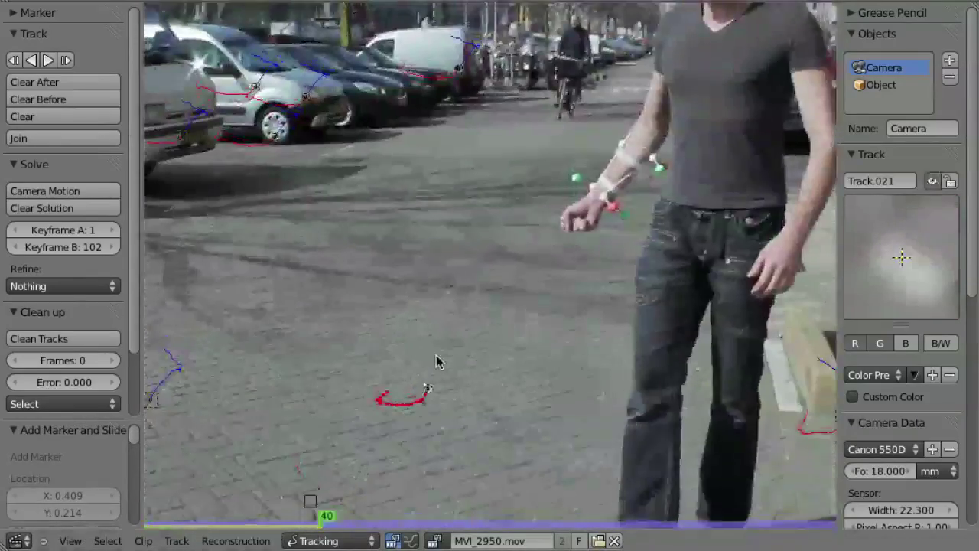
pyautogui.hotkey('ctrl', 't')
# Reposition the bright-spot paving marker wherever it slips and continue tracking it forward to about frame 148.
pyautogui.scroll(6, 436, 354)
pyautogui.press('g')
pyautogui.click(662, 297)
pyautogui.hotkey('ctrl', 't')
pyautogui.press('g')
pyautogui.click(294, 316)
pyautogui.hotkey('ctrl', 't')
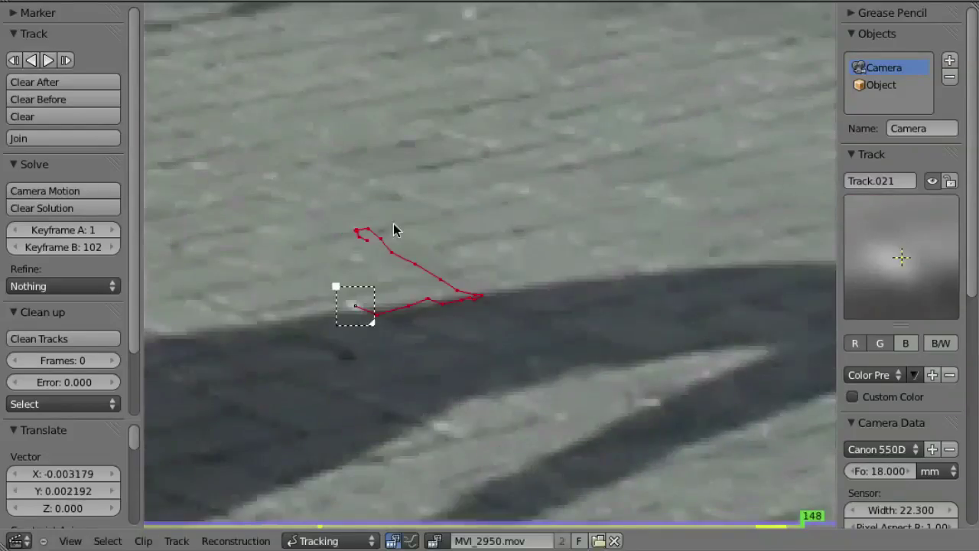
pyautogui.press('g')
pyautogui.click(375, 69)
# Add a marker on the bare tree's trunk behind the white van, track it through the shot, and place one further marker.
pyautogui.scroll(-8, 490, 264)
pyautogui.press('a')
pyautogui.moveTo(344, 153); pyautogui.dragTo(566, 367, button='middle')
pyautogui.moveTo(817, 524)
pyautogui.mouseDown()
pyautogui.moveTo(721, 524)
pyautogui.moveTo(806, 524)
pyautogui.mouseUp()
pyautogui.keyDown('ctrl'); pyautogui.click(524, 275); pyautogui.keyUp('ctrl')
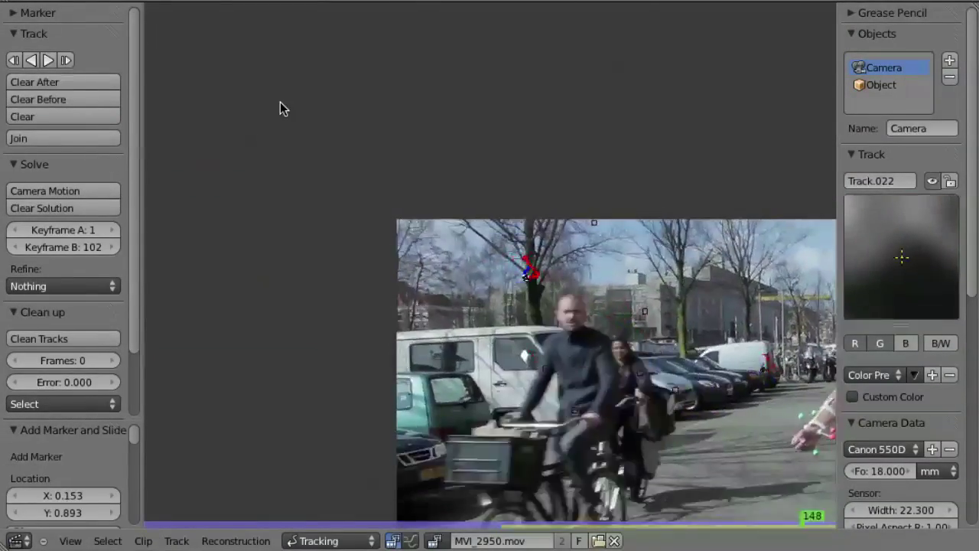
pyautogui.scroll(3, 477, 357)
pyautogui.keyDown('ctrl'); pyautogui.click(477, 356); pyautogui.keyUp('ctrl')
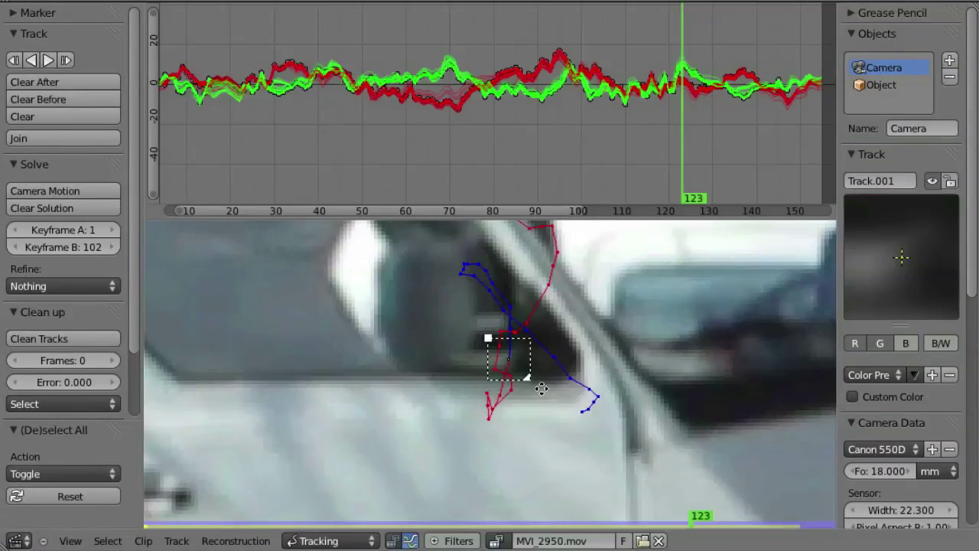
# View more of the frame in the clip and collapse the Track and Objects sections to expose the camera and lens data.
pyautogui.scroll(-3, 628, 303)
pyautogui.scroll(-3, 629, 304)
pyautogui.scroll(1, 611, 403)
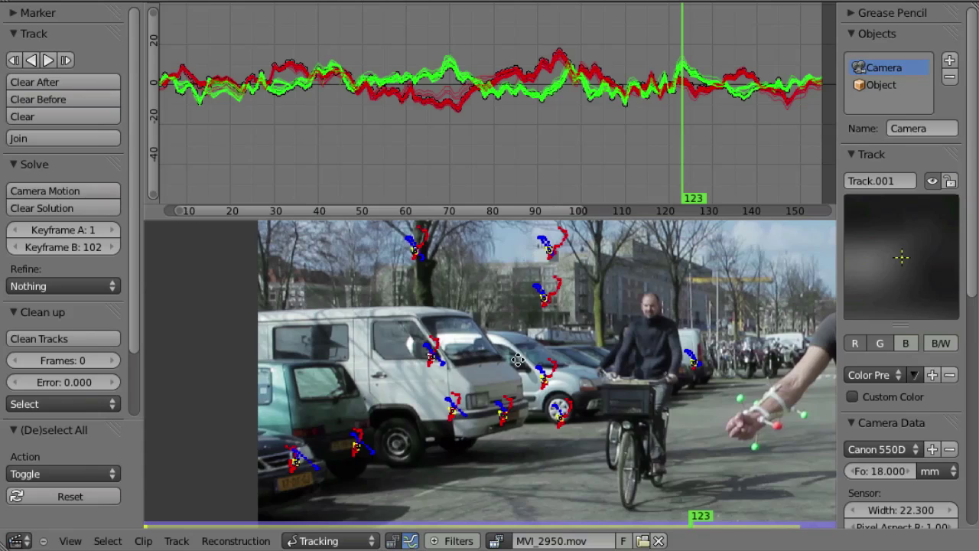
pyautogui.moveTo(518, 359); pyautogui.dragTo(500, 348, button='middle')
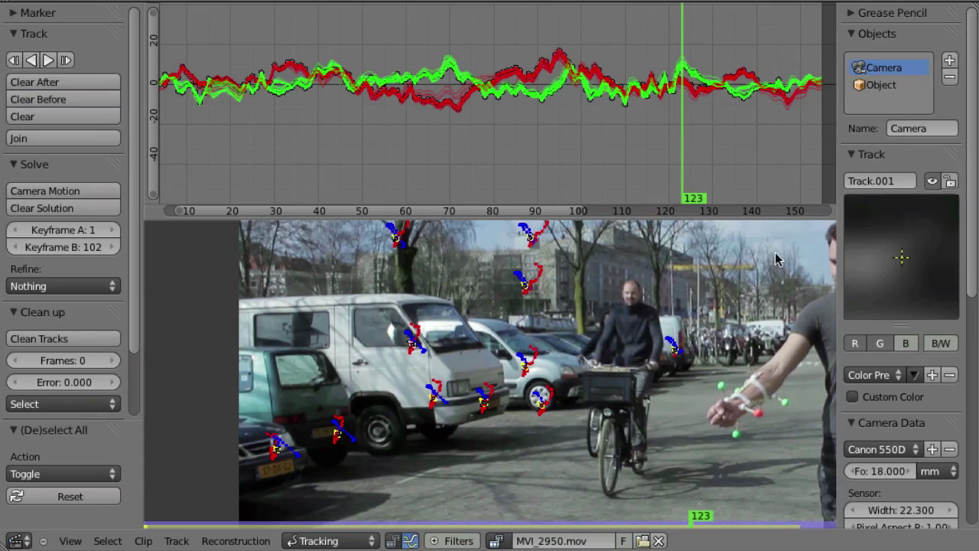
pyautogui.click(852, 155)
pyautogui.click(871, 34)
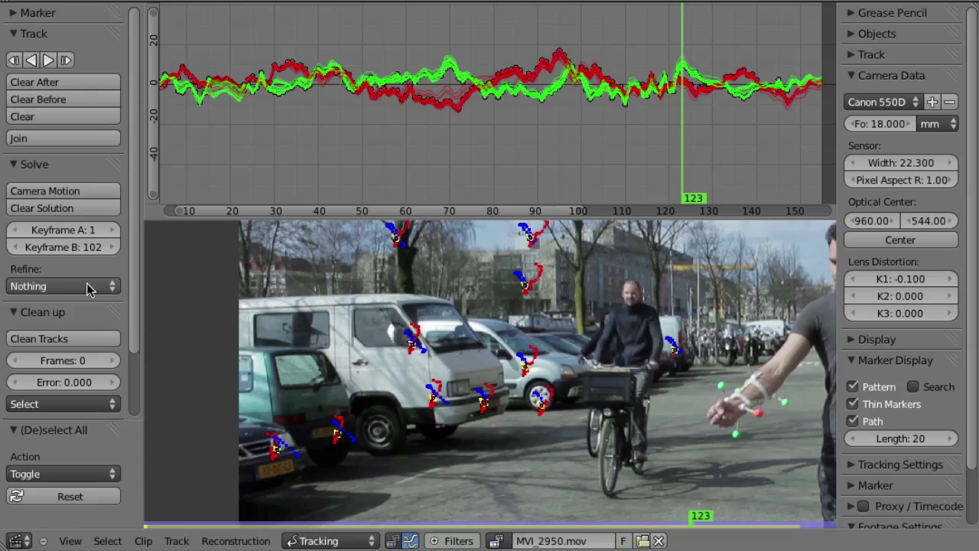
# Examine the camera tracks' motion curves over the whole clip while scrubbing from the first frames to frame 86.
pyautogui.keyDown('ctrl'); pyautogui.moveTo(651, 104); pyautogui.dragTo(590, 147, button='middle'); pyautogui.keyUp('ctrl')
pyautogui.moveTo(577, 143); pyautogui.dragTo(395, 157)
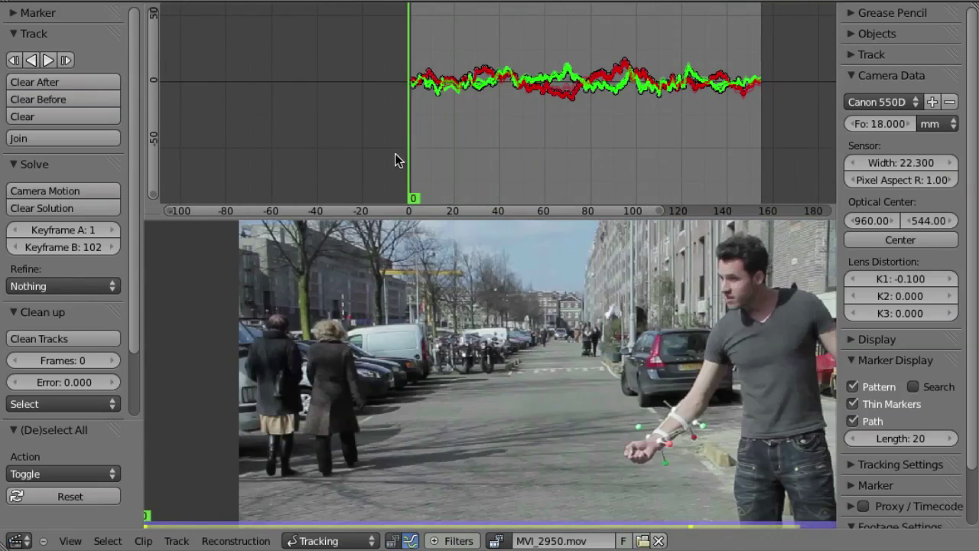
pyautogui.scroll(3, 551, 120)
pyautogui.scroll(1, 414, 122)
pyautogui.moveTo(414, 121); pyautogui.dragTo(544, 123)
pyautogui.keyDown('ctrl'); pyautogui.moveTo(635, 132); pyautogui.dragTo(567, 162, button='middle'); pyautogui.keyUp('ctrl')
pyautogui.moveTo(600, 140); pyautogui.dragTo(436, 144, button='middle')
pyautogui.moveTo(436, 151); pyautogui.dragTo(493, 147)
# Set the solver to refine Focal length, K1, K2 and solve the camera motion.
pyautogui.click(34, 286)
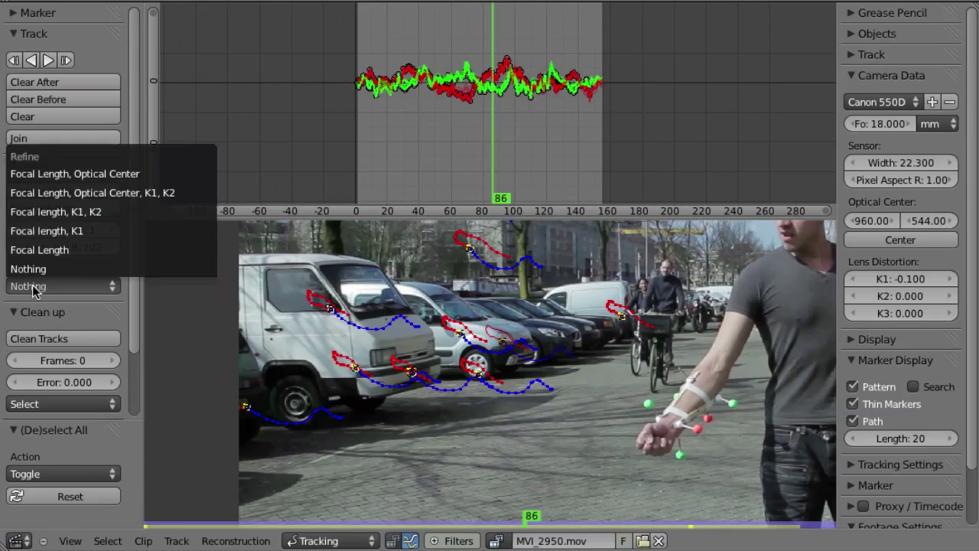
pyautogui.click(55, 211)
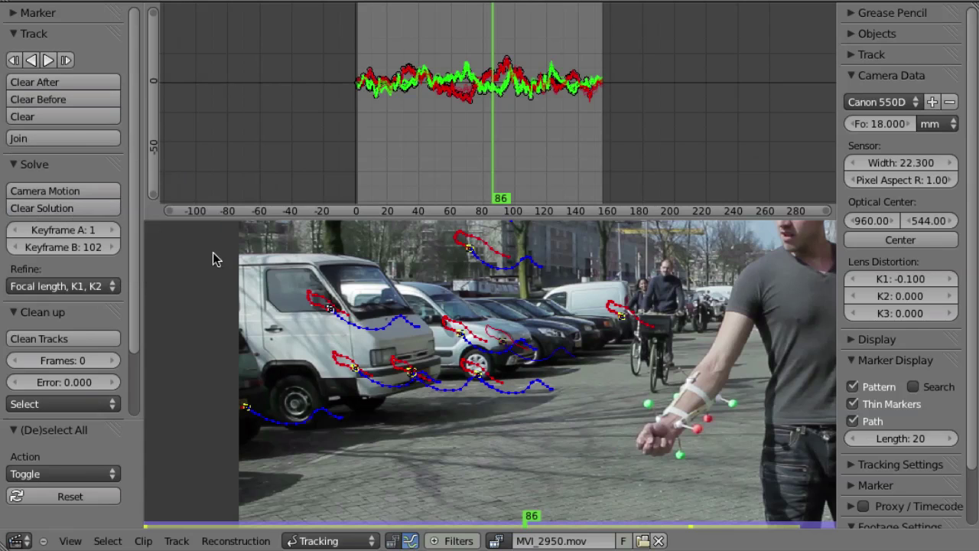
pyautogui.click(68, 192)
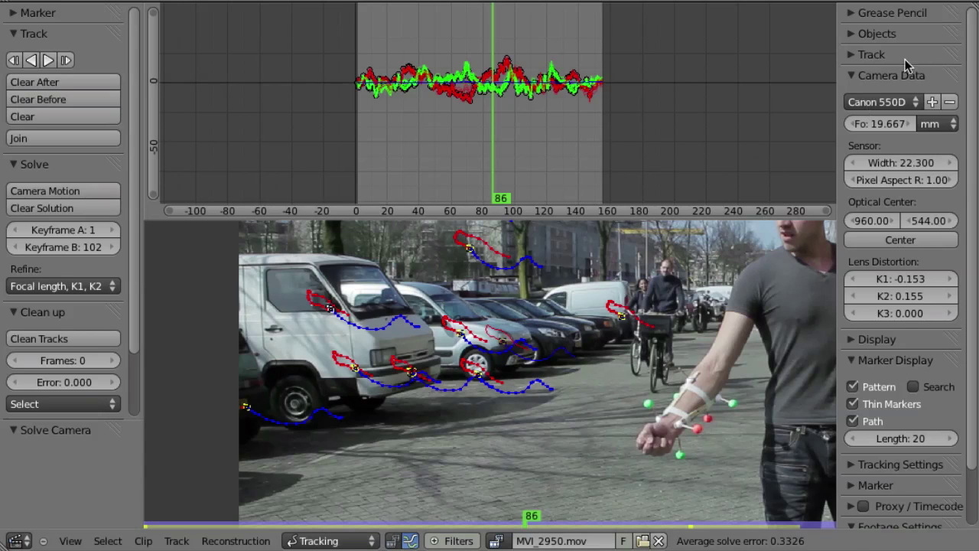
# Make Object the active tracking object, inspect its motion curves, and solve the object motion.
pyautogui.click(856, 32)
pyautogui.click(868, 85)
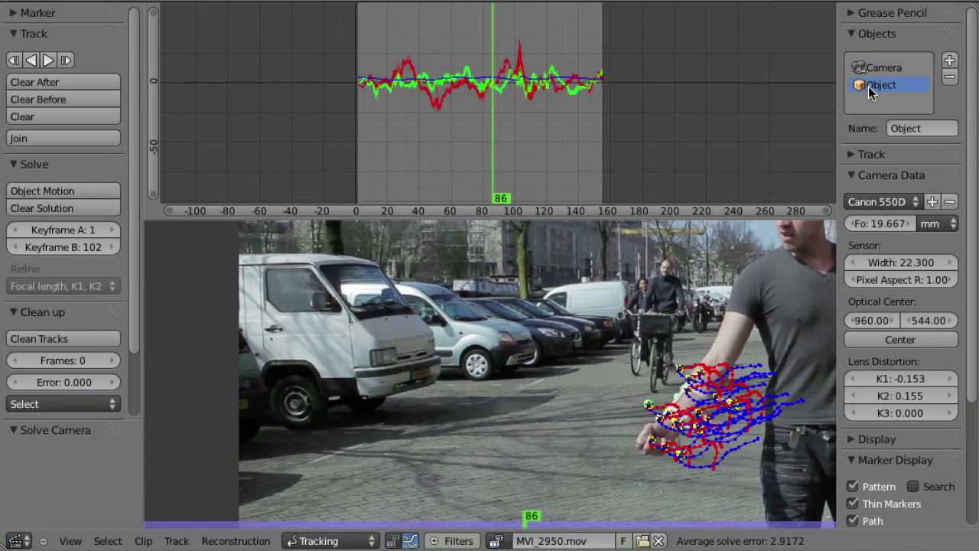
pyautogui.scroll(5, 527, 113)
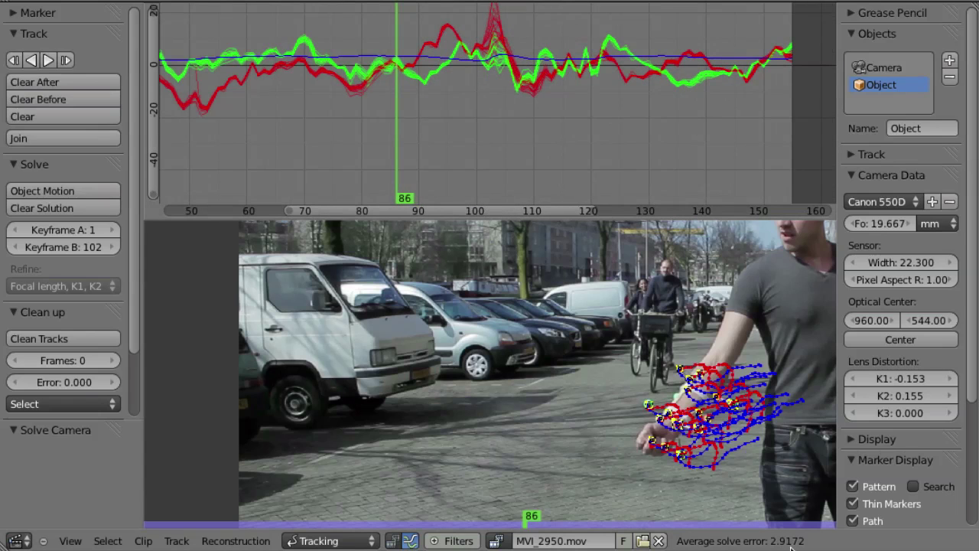
pyautogui.click(52, 187)
pyautogui.click(52, 188)
pyautogui.click(46, 190)
pyautogui.scroll(-5, 501, 126)
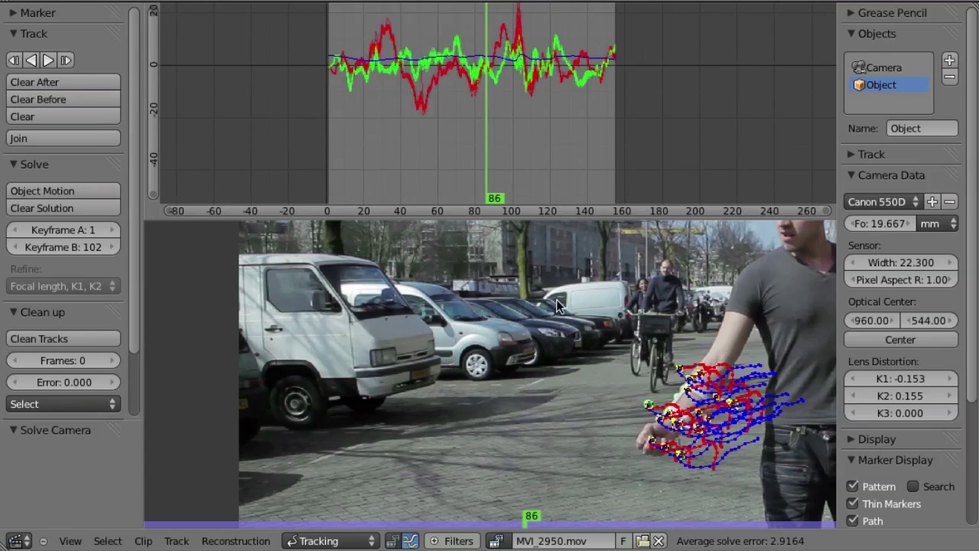
# Split the clip editor area into two stacked halves and turn the upper one into a 3D View.
pyautogui.press('KP_Decimal')
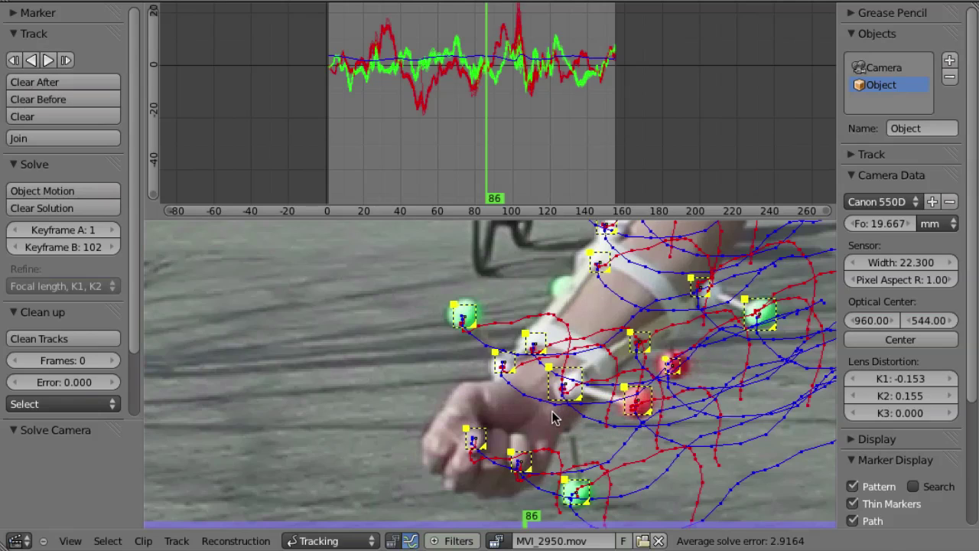
pyautogui.moveTo(972, 6); pyautogui.dragTo(917, 271)
pyautogui.click(17, 264)
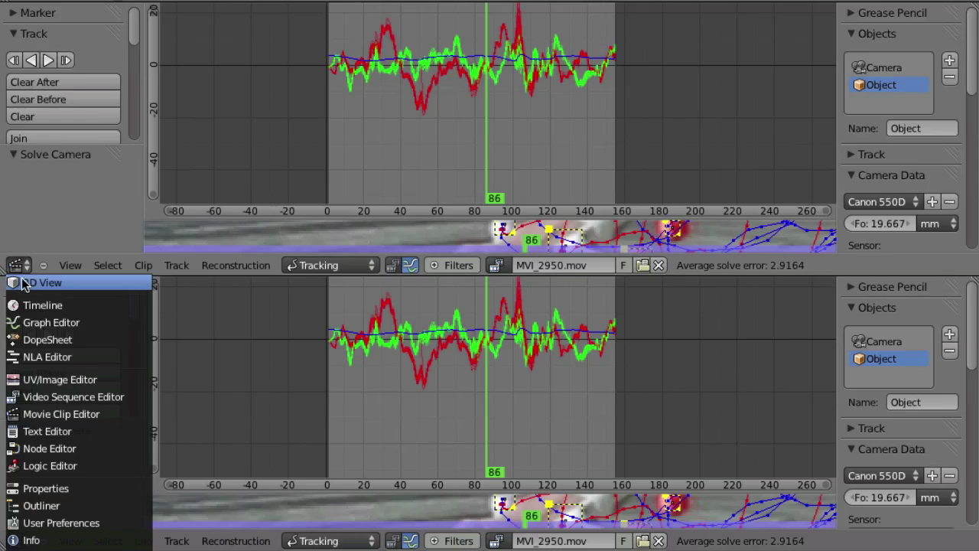
pyautogui.click(29, 282)
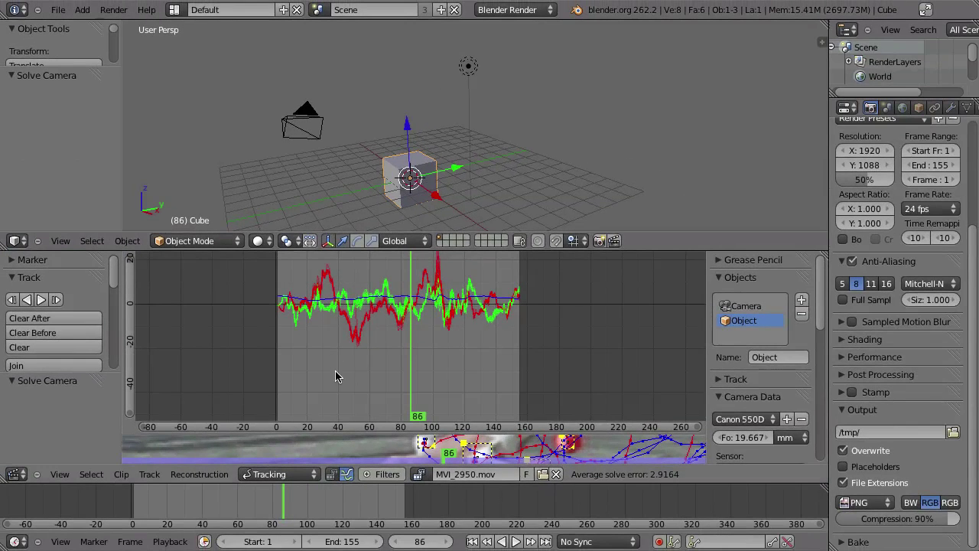
# Make Camera the active tracking object and define the floor plane from three markers on the pavement.
pyautogui.click(742, 305)
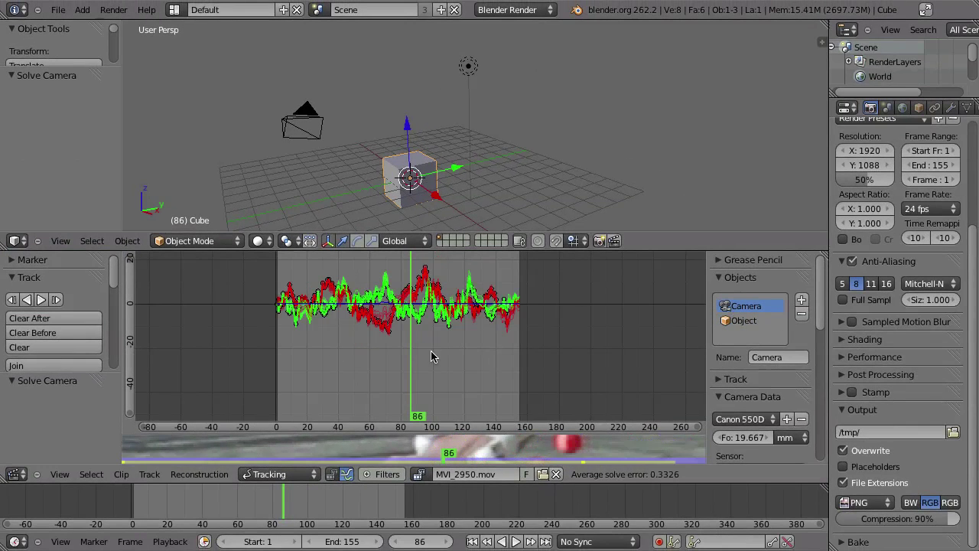
pyautogui.hotkey('ctrl', 'Up')
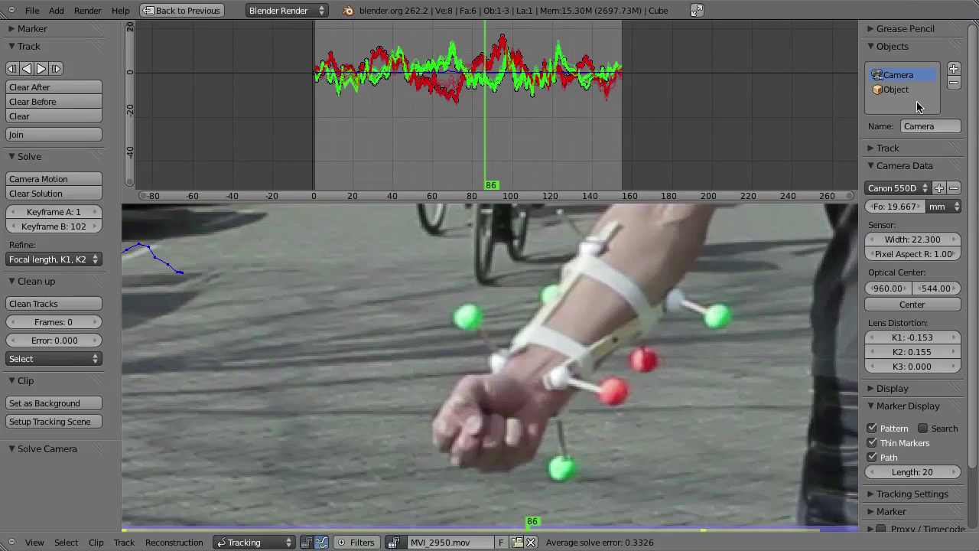
pyautogui.scroll(-5, 455, 358)
pyautogui.moveTo(601, 329); pyautogui.dragTo(503, 294, button='middle')
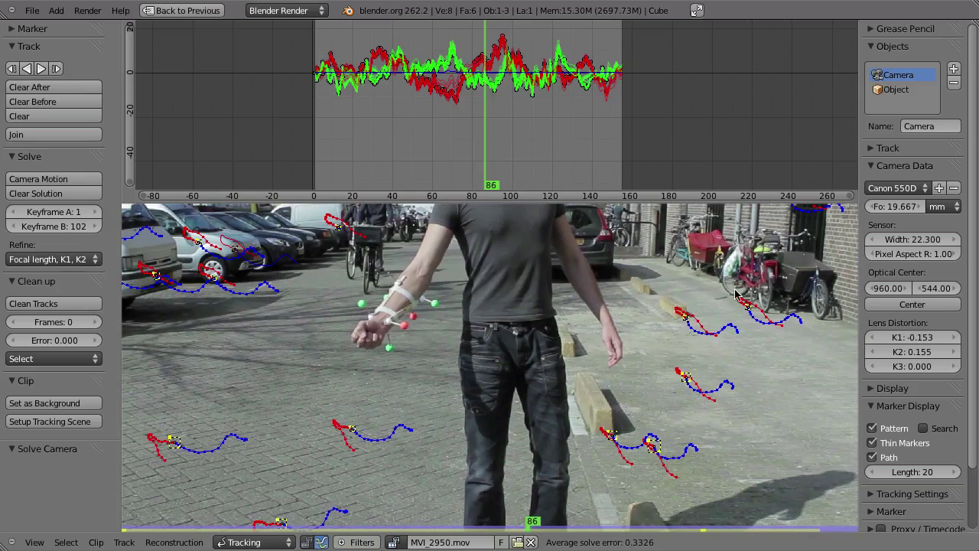
pyautogui.press('a')
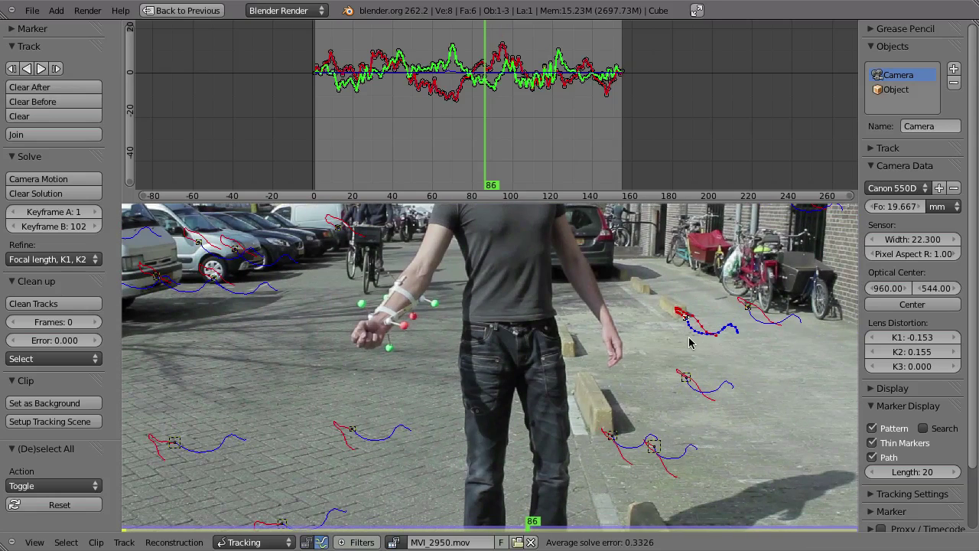
pyautogui.rightClick(651, 451)
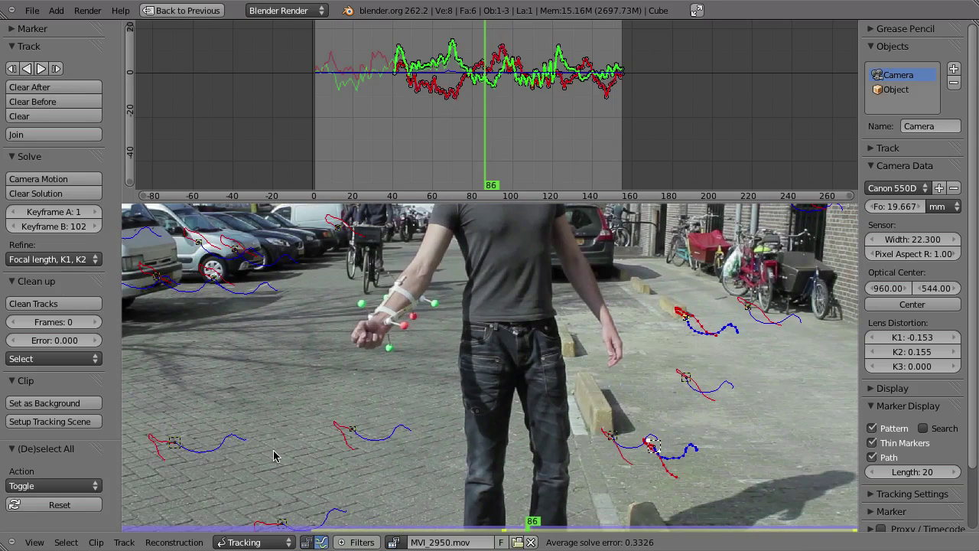
pyautogui.keyDown('shift'); pyautogui.rightClick(175, 446); pyautogui.keyUp('shift')
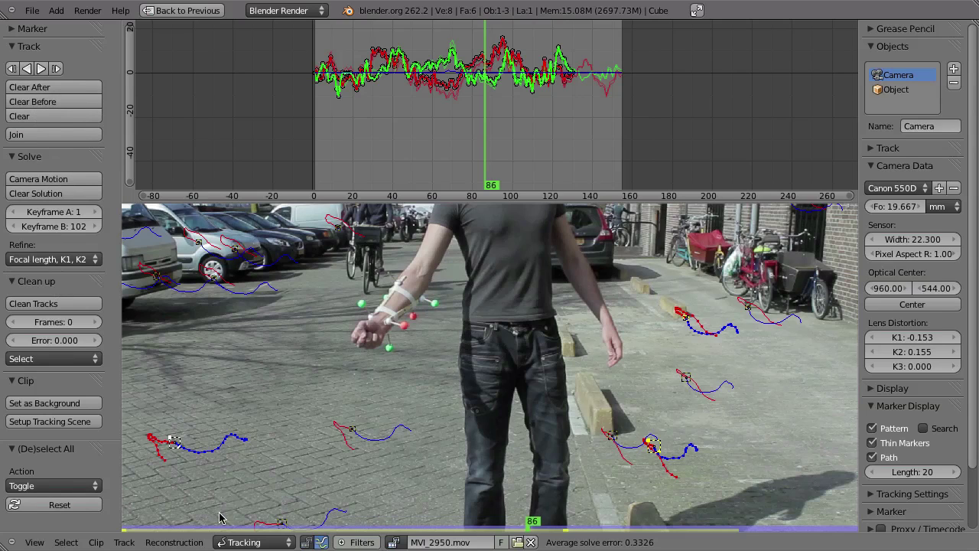
pyautogui.hotkey('ctrl', 'Tab')
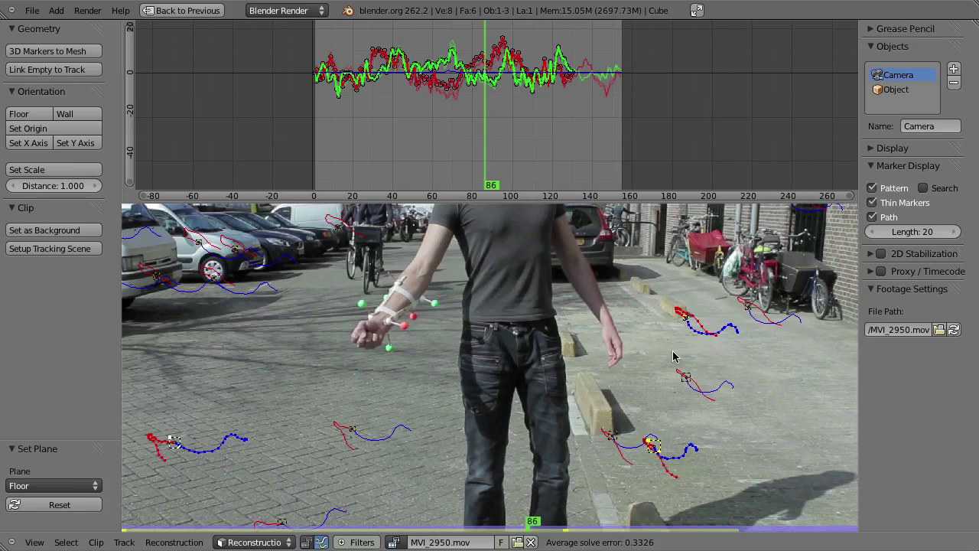
# Set the scene origin at the single ground marker beside the curb block, just behind the man's legs.
pyautogui.press('a')
pyautogui.rightClick(686, 320)
pyautogui.rightClick(609, 436)
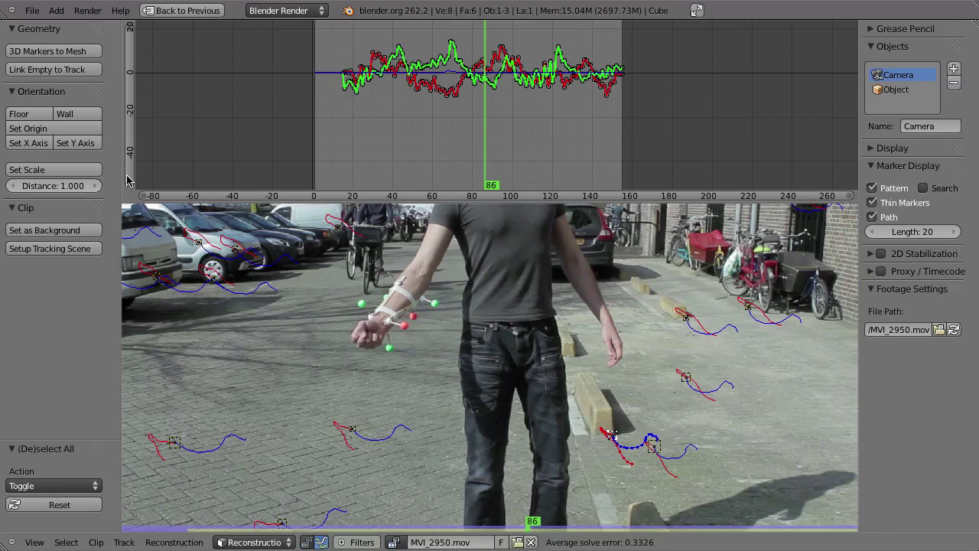
pyautogui.click(31, 129)
pyautogui.hotkey('ctrl', 'Up')
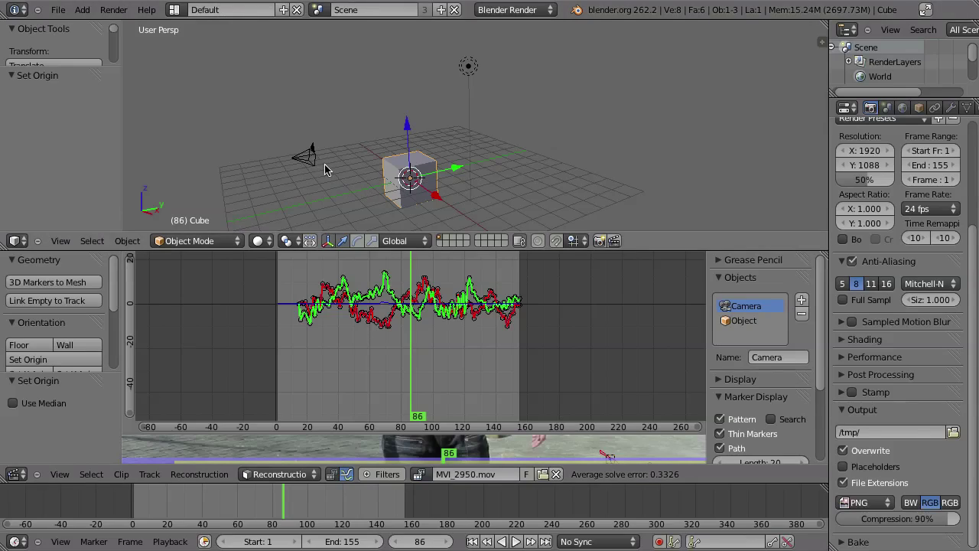
# Set up the tracking scene from the solved clip and view the reconstructed points, camera and ground plane in 3D.
pyautogui.hotkey('ctrl', 'Up')
pyautogui.click(42, 248)
pyautogui.hotkey('ctrl', 'Up')
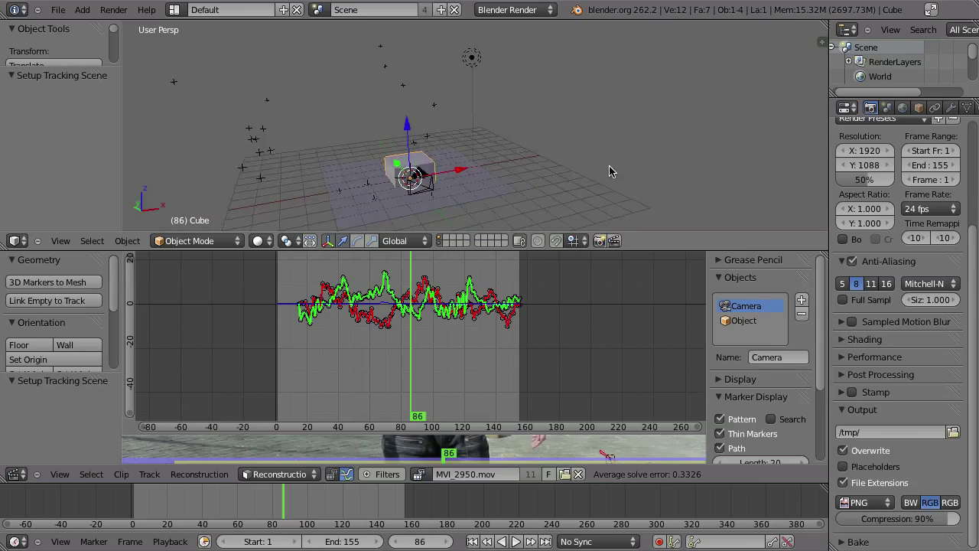
pyautogui.moveTo(610, 171); pyautogui.dragTo(452, 243, button='middle')
# Set the scene scale to a distance of 1.000 between the two neighbouring pavement markers on the street side.
pyautogui.hotkey('ctrl', 'Tab')
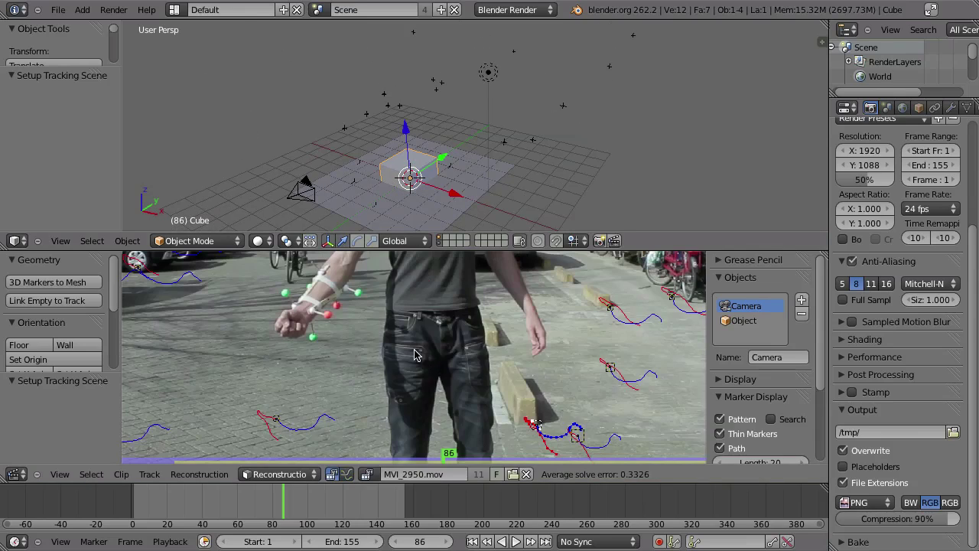
pyautogui.hotkey('ctrl', 'Up')
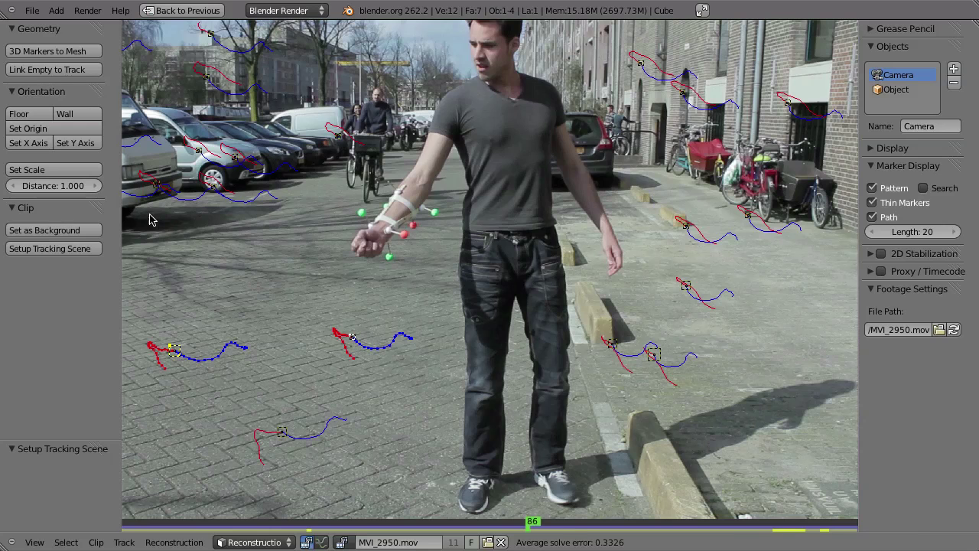
pyautogui.click(23, 171)
pyautogui.hotkey('ctrl', 'Up')
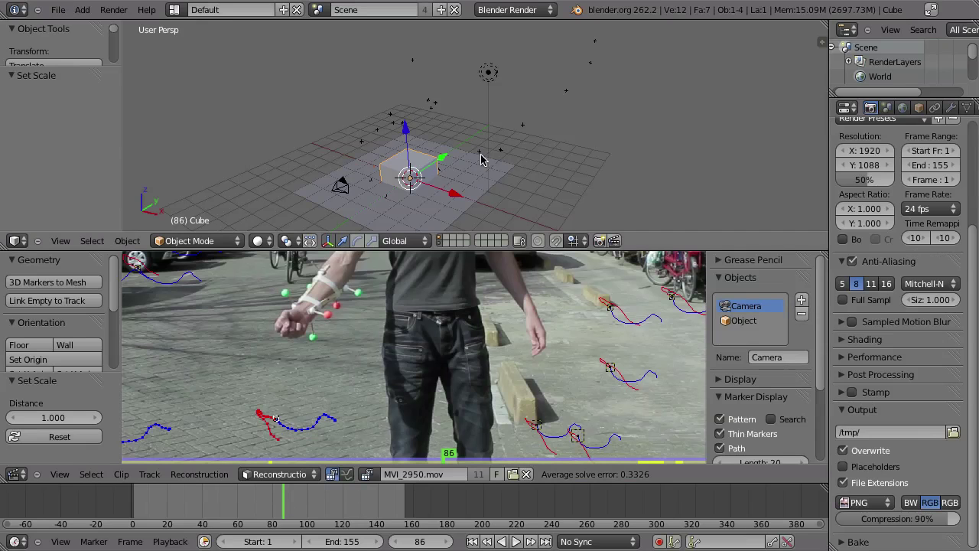
pyautogui.moveTo(462, 172); pyautogui.dragTo(501, 164, button='middle')
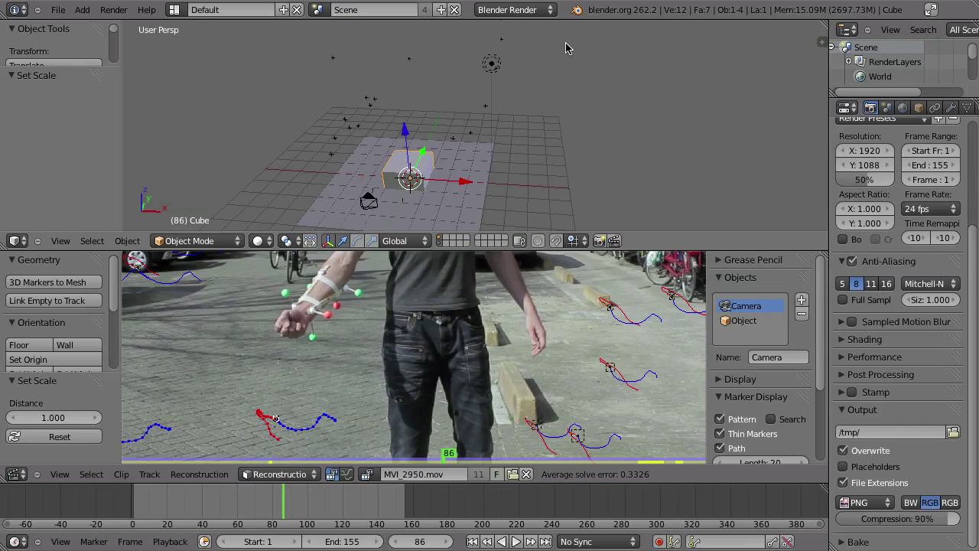
# View the scene through the camera in wireframe, maximize the 3D View, and play back the animation to check the track.
pyautogui.press('KP_0')
pyautogui.press('z')
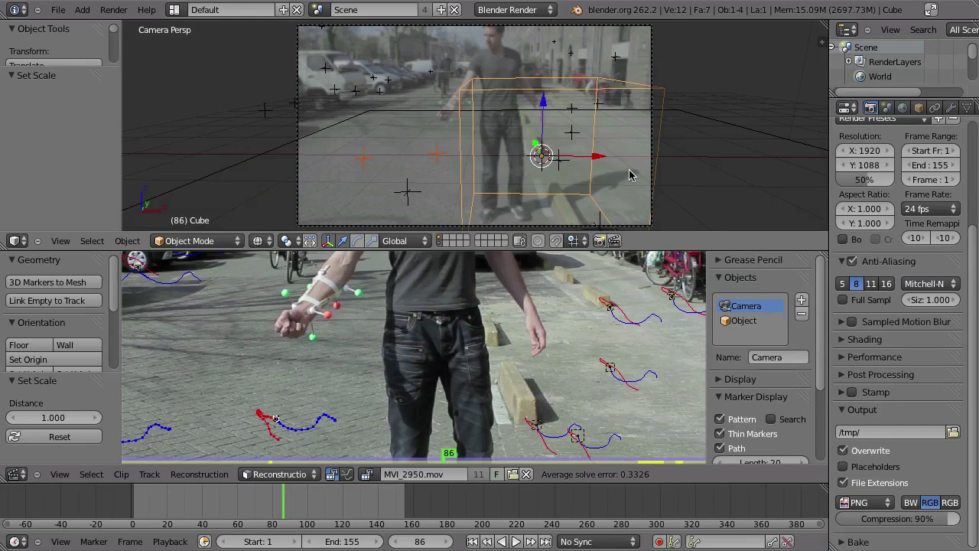
pyautogui.hotkey('ctrl', 'Up')
pyautogui.hotkey('alt', 'a')
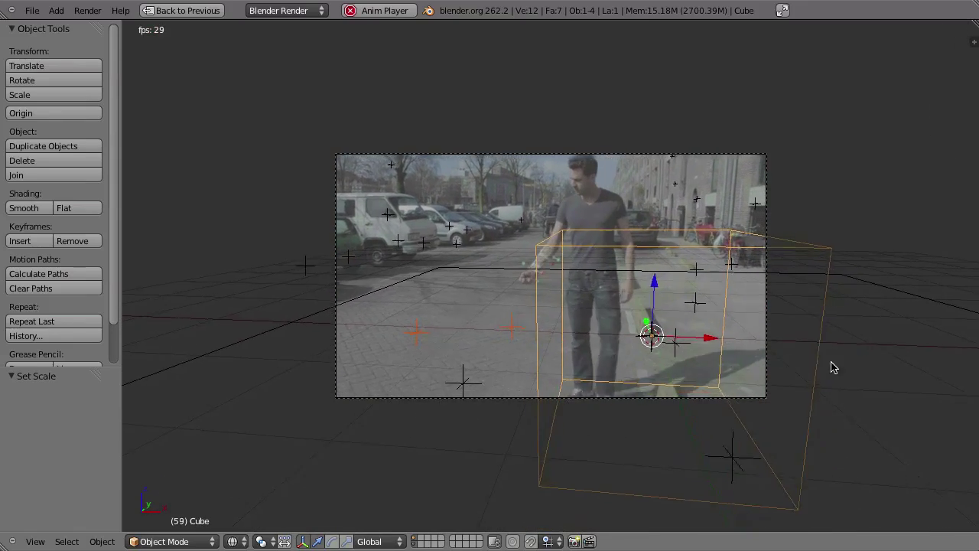
pyautogui.press('Escape')
# Raise the cube's whole mesh along Z in Edit Mode until its base rests at the object's origin.
pyautogui.press('Tab')
pyautogui.press('g')
pyautogui.press('z')
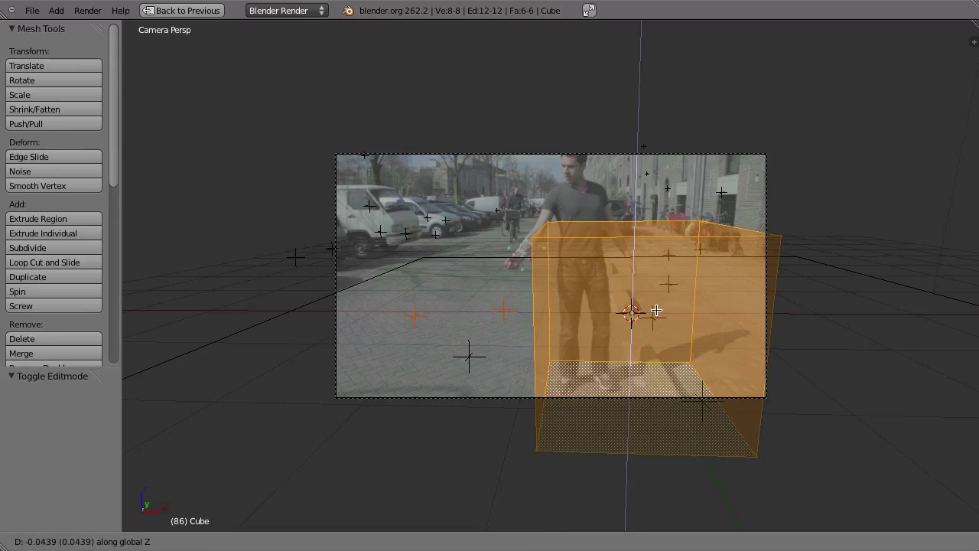
pyautogui.click(649, 313)
pyautogui.press('Tab')
# Scale the cube down and move it about 0.817 along the X axis.
pyautogui.press('s')
pyautogui.click(686, 323)
pyautogui.moveTo(685, 323); pyautogui.dragTo(786, 326)
# Play back the camera view to check the cube's tracking, and inspect the reconstructed scene from free perspectives.
pyautogui.hotkey('alt', 'a')
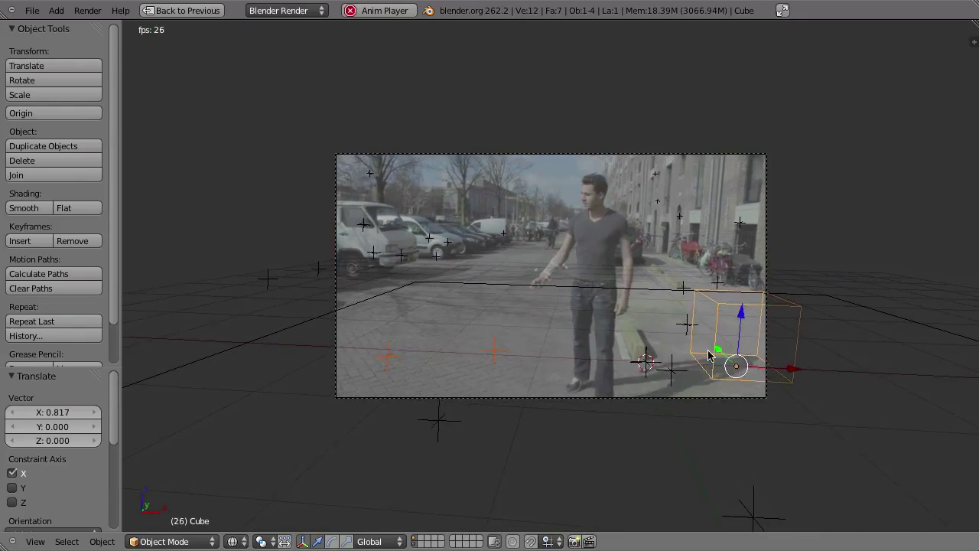
pyautogui.press('Escape')
pyautogui.moveTo(698, 239); pyautogui.dragTo(565, 289, button='middle')
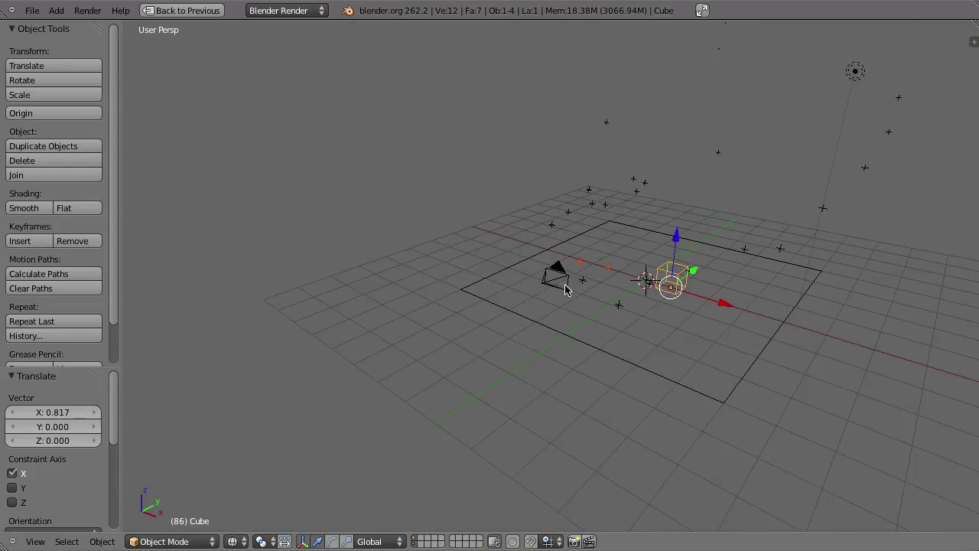
pyautogui.moveTo(753, 230); pyautogui.dragTo(830, 242, button='middle')
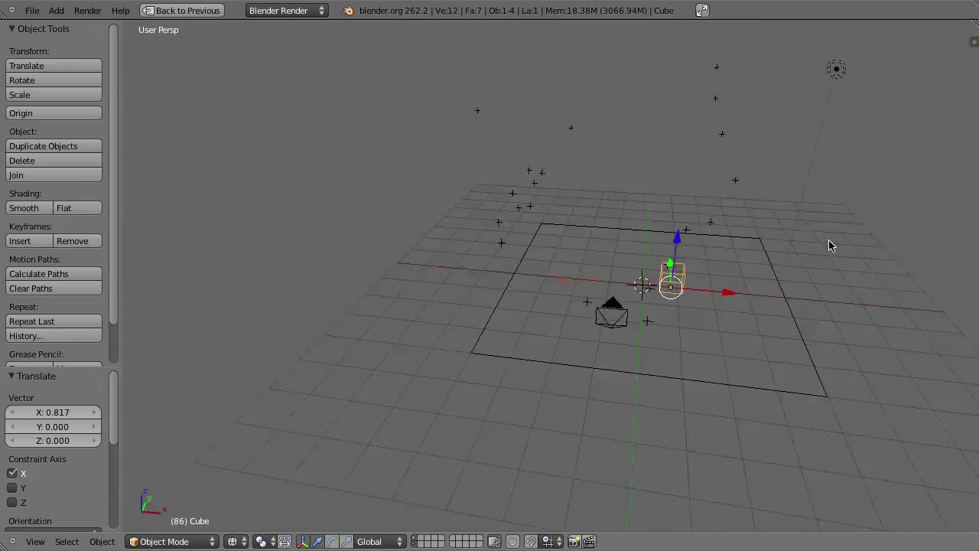
pyautogui.hotkey('ctrl', 'Up')
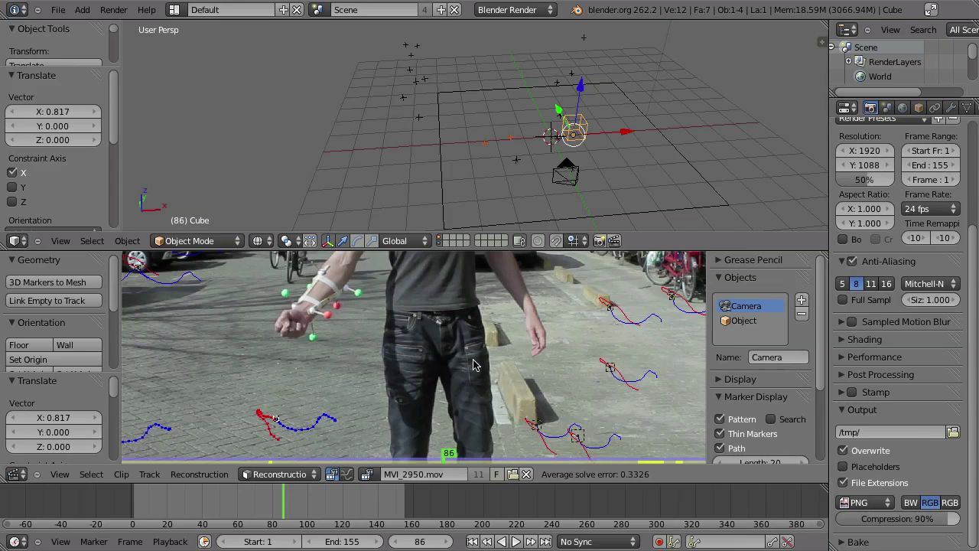
pyautogui.hotkey('ctrl', 'Up')
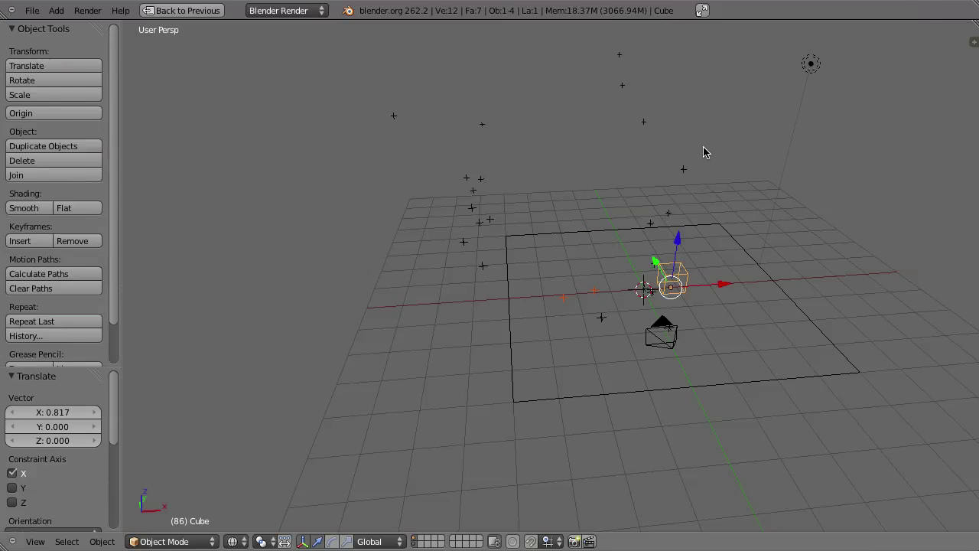
# Set the Scale of the tracking object named Object to 1 in the clip's object orientation settings.
pyautogui.hotkey('ctrl', 'Up')
pyautogui.click(738, 321)
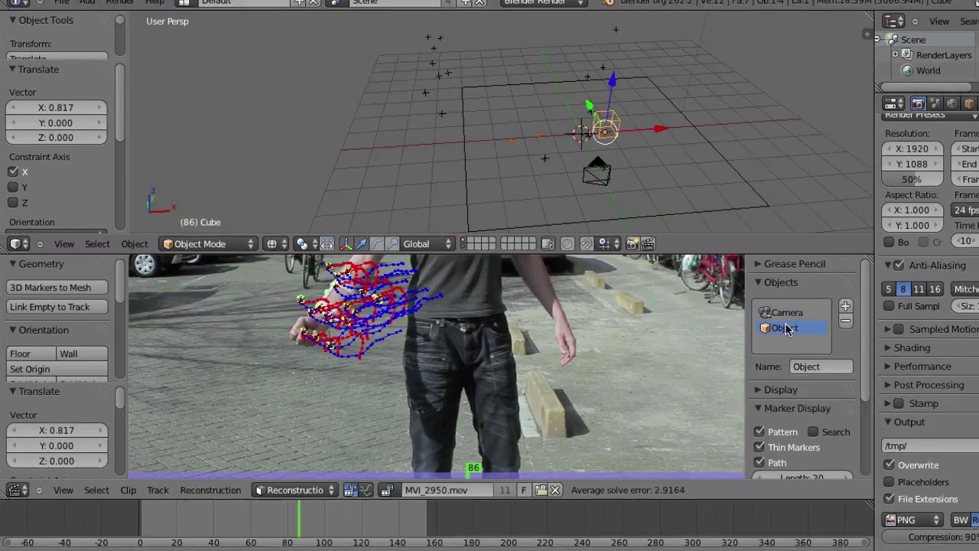
pyautogui.moveTo(141, 302); pyautogui.dragTo(137, 377)
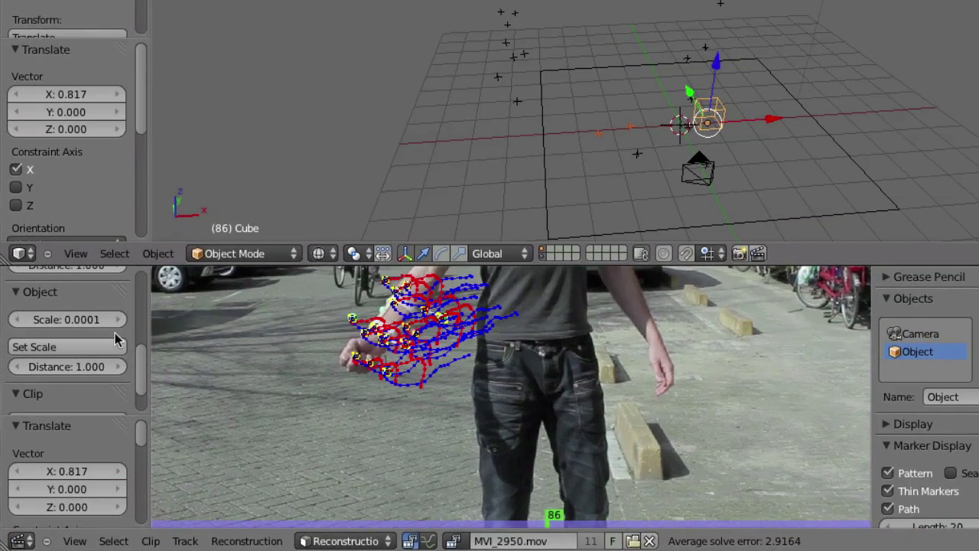
pyautogui.click(78, 319)
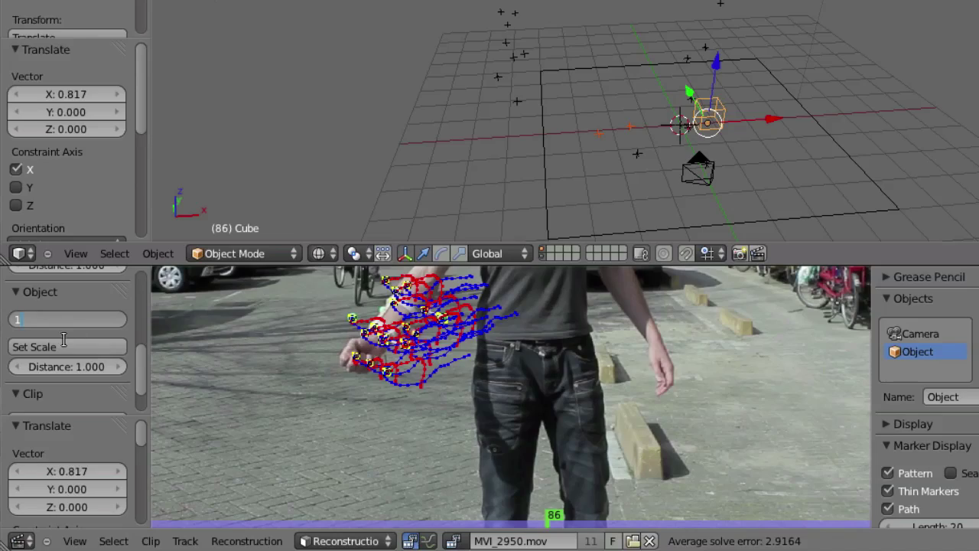
pyautogui.press('Return')
# Inspect the arm marker cloud around the camera in the 3D view, select the camera, and play back the animation.
pyautogui.moveTo(735, 141); pyautogui.dragTo(558, 83, button='middle')
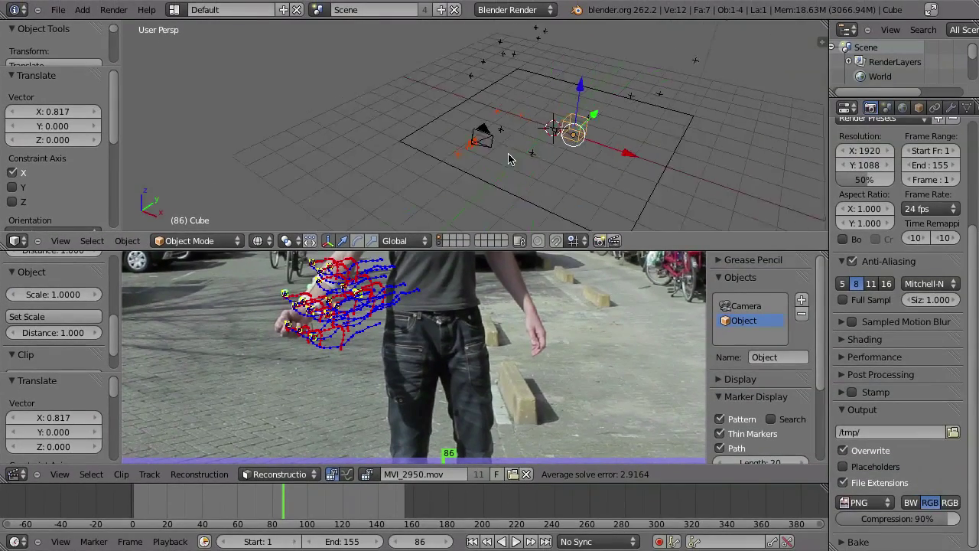
pyautogui.scroll(8, 439, 114)
pyautogui.scroll(-2, 425, 124)
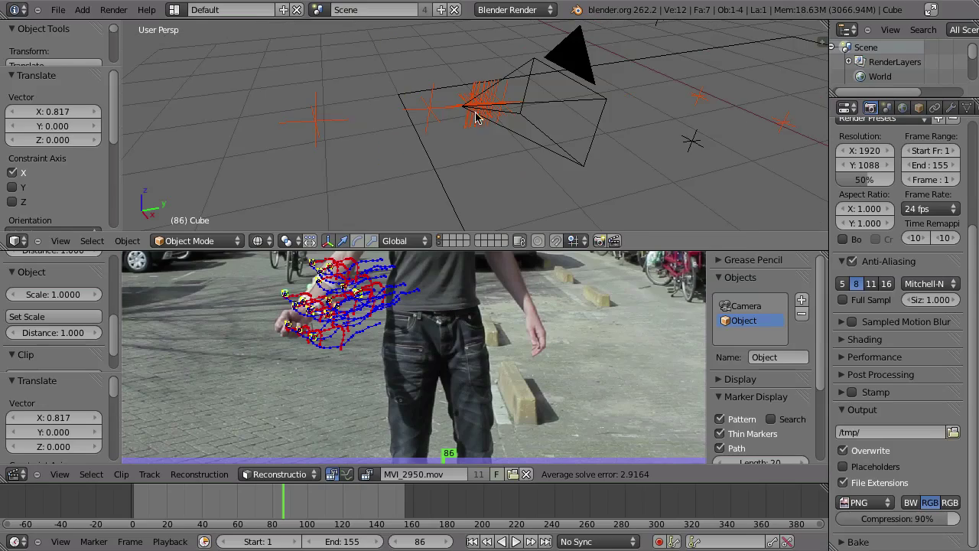
pyautogui.rightClick(503, 126)
pyautogui.moveTo(503, 131); pyautogui.dragTo(680, 115, button='middle')
pyautogui.hotkey('alt', 'a')
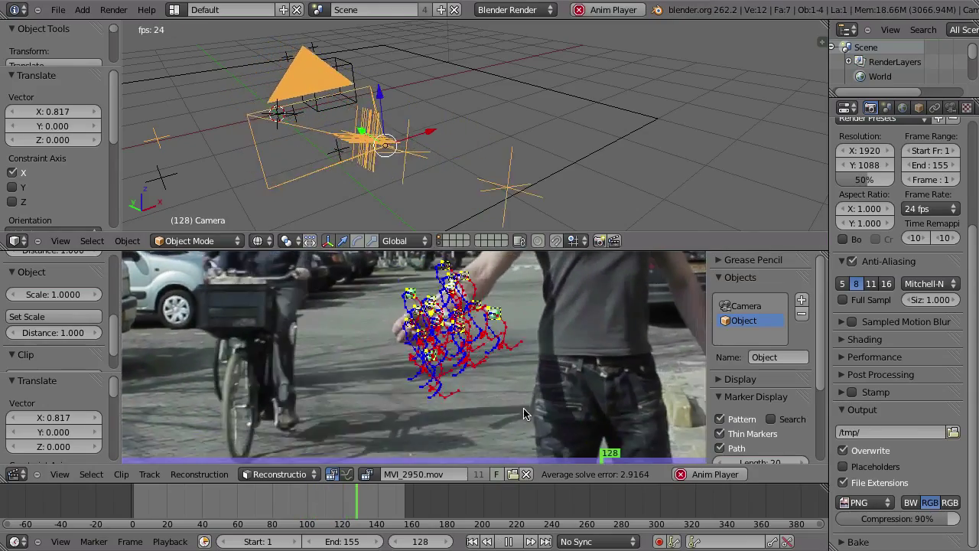
pyautogui.press('Escape')
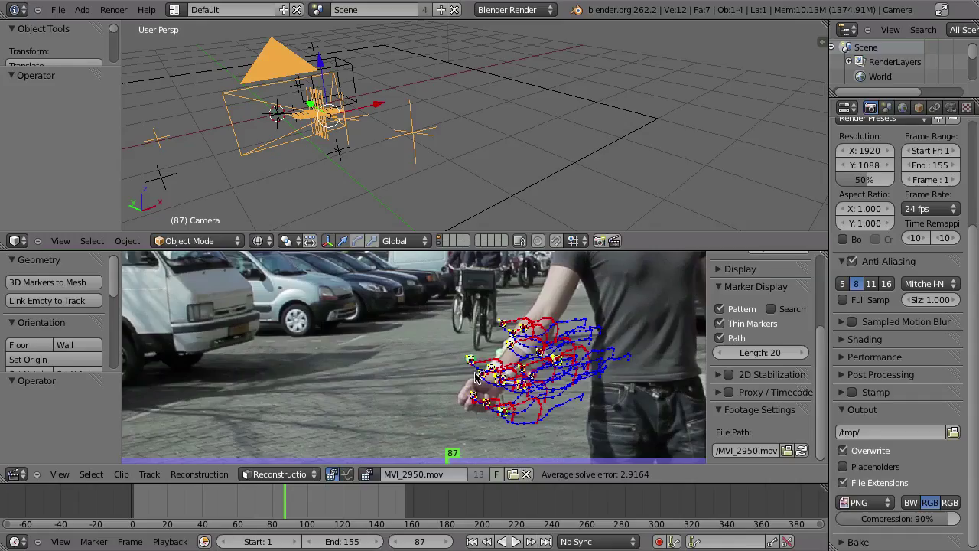
# Add a marker on the white brace joint near the wrist at frame 1 and track it forward with the view locked.
pyautogui.hotkey('ctrl', 'Up')
pyautogui.keyDown('ctrl'); pyautogui.moveTo(624, 305); pyautogui.dragTo(486, 388, button='middle'); pyautogui.keyUp('ctrl')
pyautogui.keyDown('ctrl'); pyautogui.moveTo(465, 279); pyautogui.dragTo(418, 392, button='middle'); pyautogui.keyUp('ctrl')
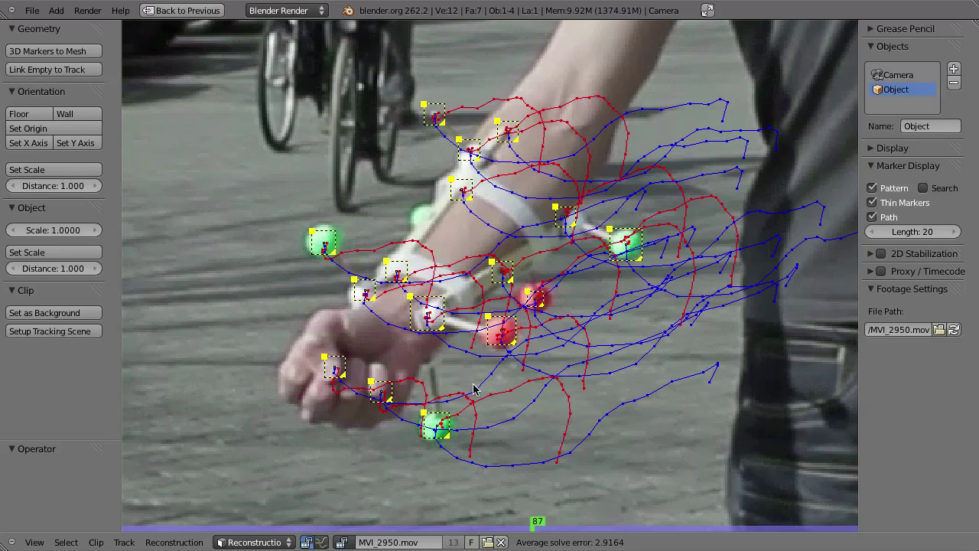
pyautogui.hotkey('shift', 'Left')
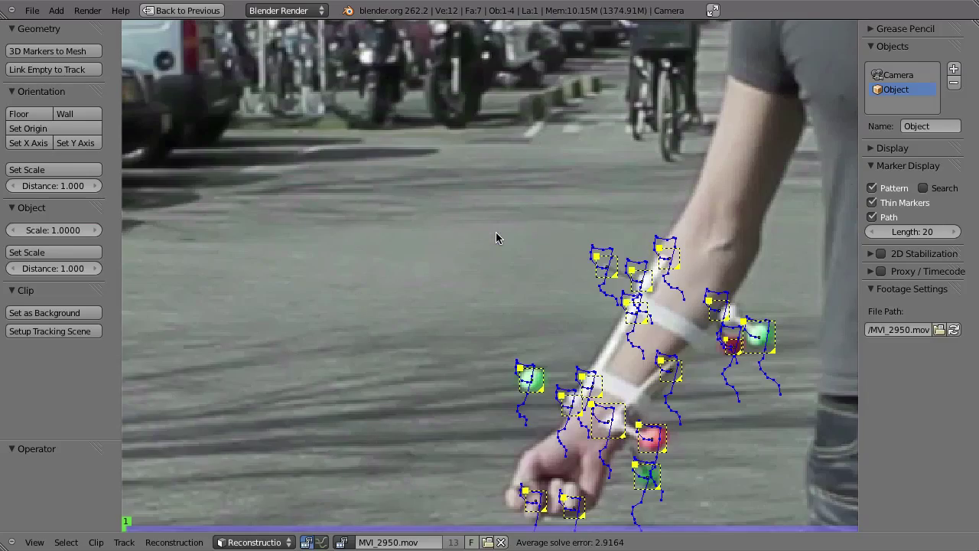
pyautogui.moveTo(553, 316); pyautogui.dragTo(426, 199, button='middle')
pyautogui.keyDown('ctrl'); pyautogui.moveTo(520, 262); pyautogui.dragTo(498, 316, button='middle'); pyautogui.keyUp('ctrl')
pyautogui.scroll(-1, 498, 317)
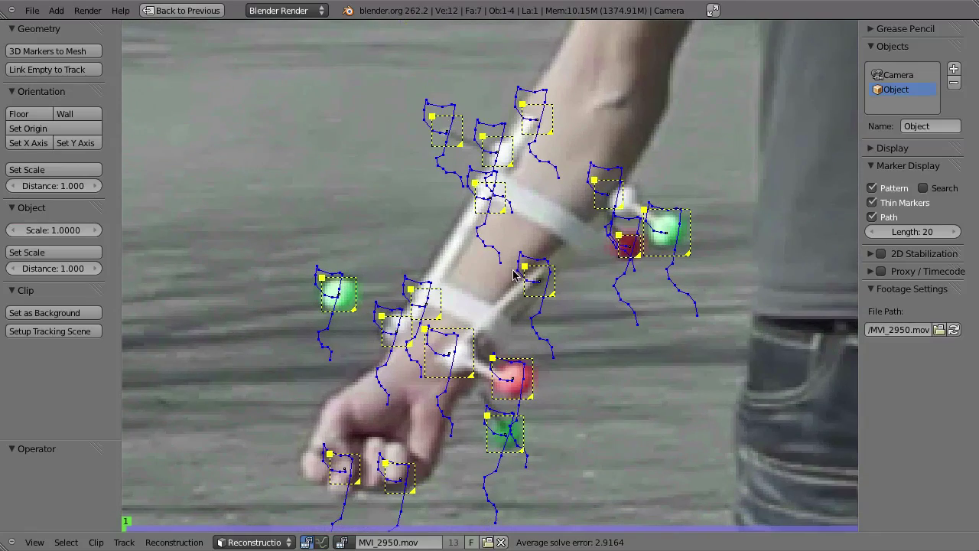
pyautogui.scroll(1, 539, 287)
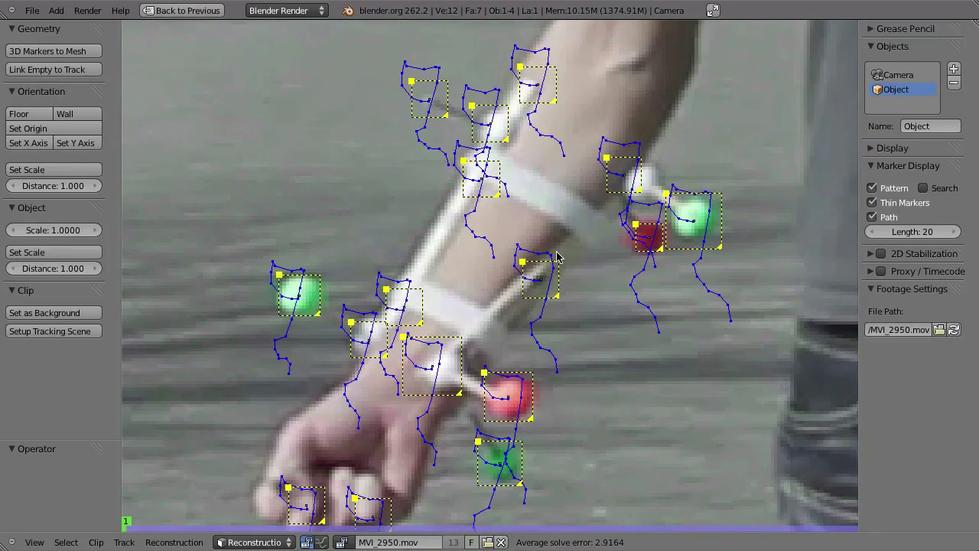
pyautogui.keyDown('ctrl'); pyautogui.click(484, 305); pyautogui.keyUp('ctrl')
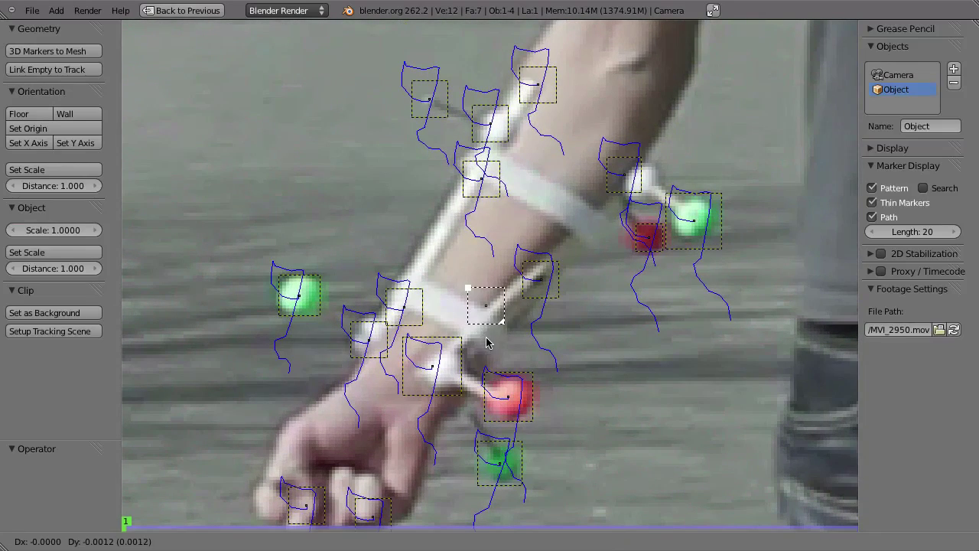
pyautogui.hotkey('ctrl', 't')
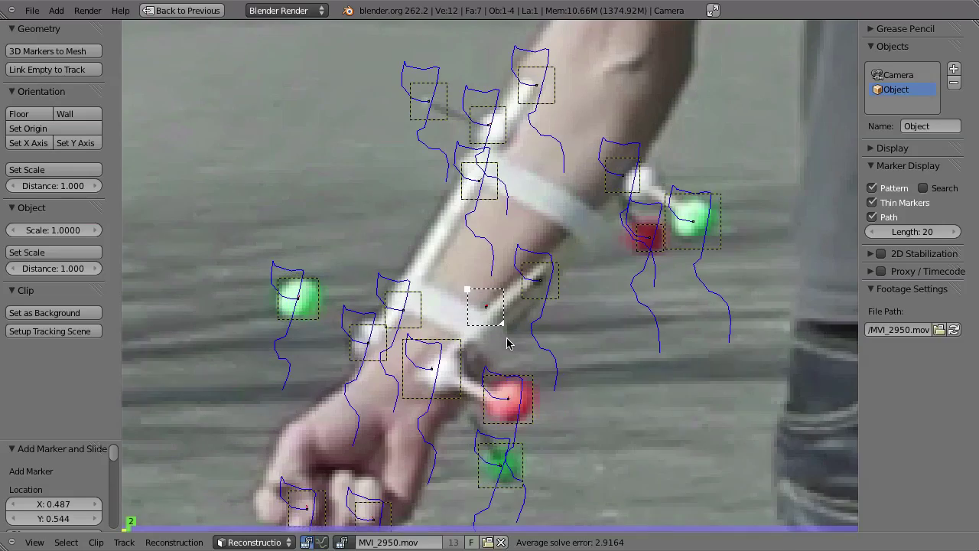
pyautogui.press('l')
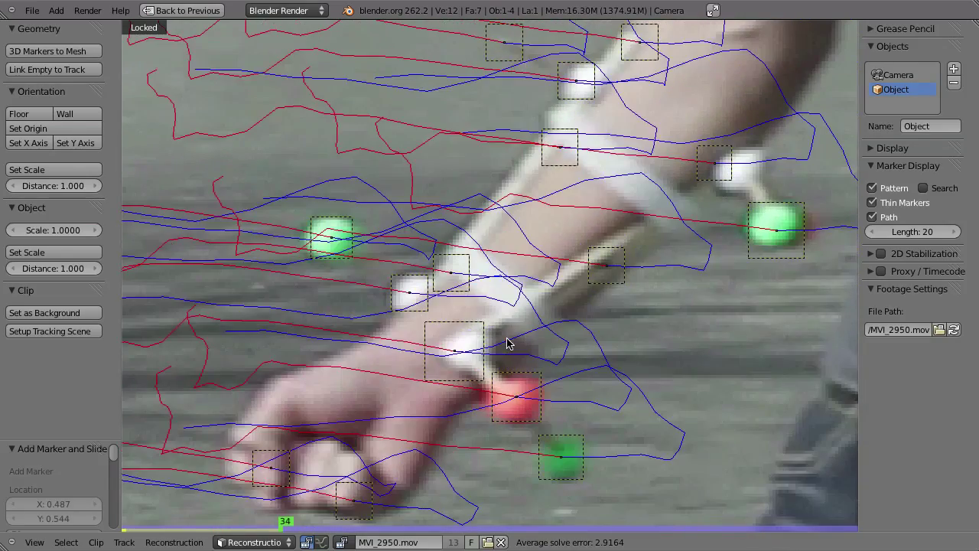
# Reposition the drifting brace marker from frame 26 onward and continue tracking it to the end of the clip.
pyautogui.press('Left')
pyautogui.press('Left')
pyautogui.press('Left')
pyautogui.press('Left')
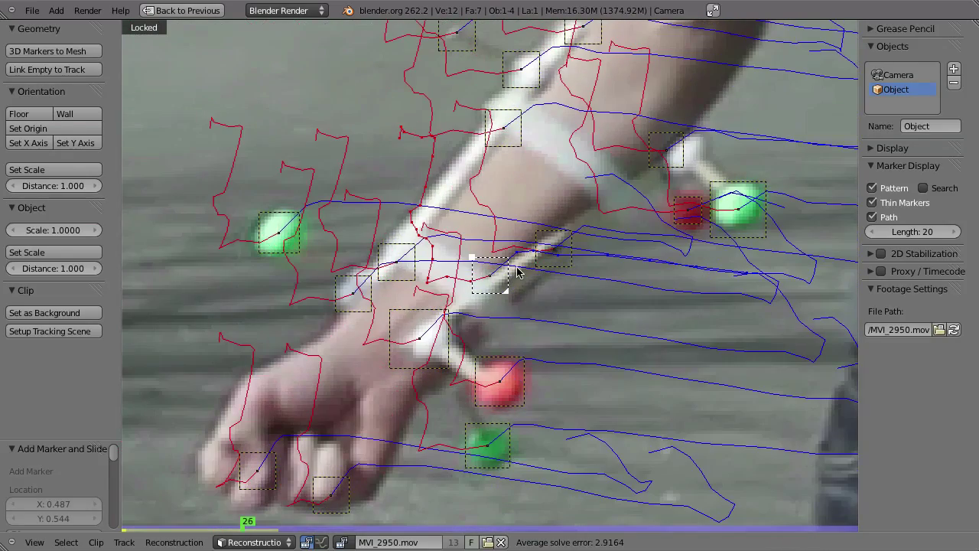
pyautogui.moveTo(511, 279); pyautogui.dragTo(499, 285)
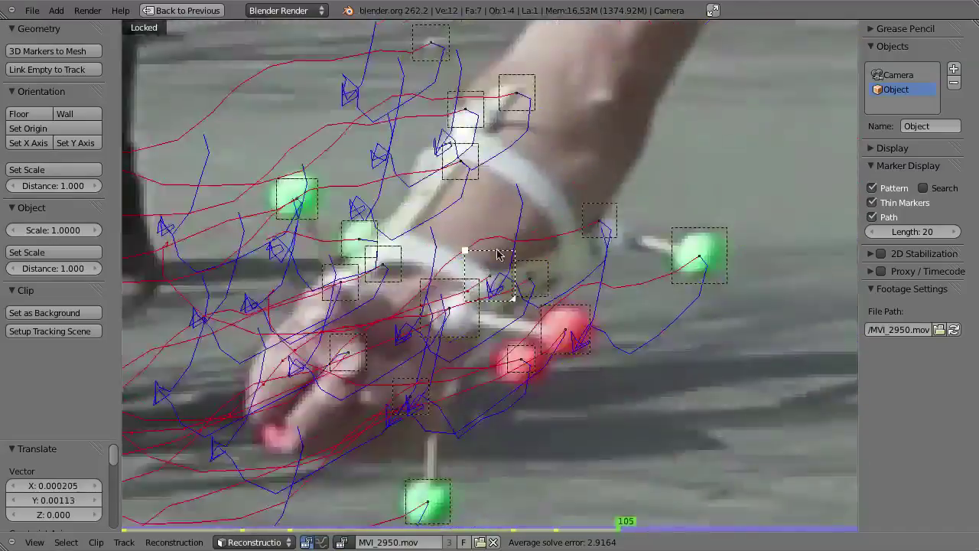
pyautogui.scroll(3, 470, 360)
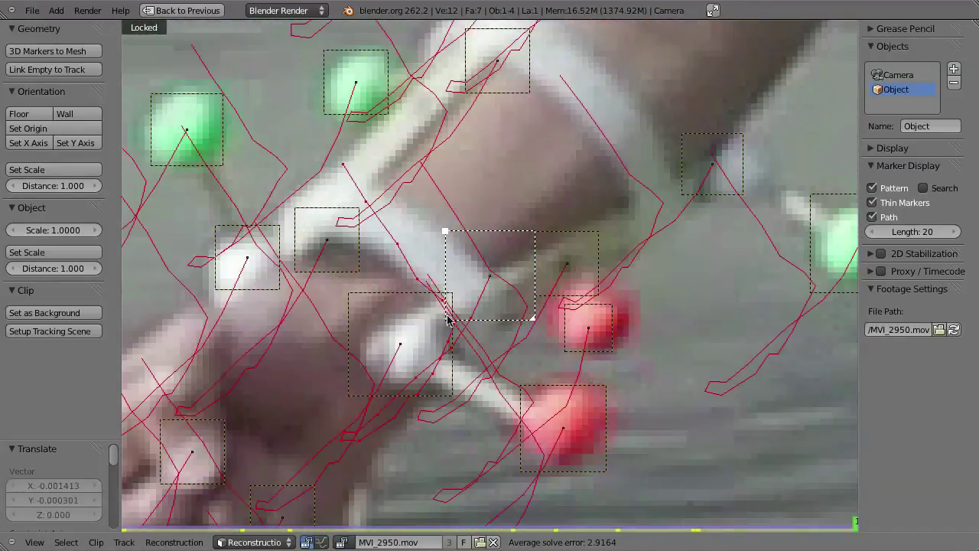
# Go back to frame 85, restore the full layout, and solve the object motion again with the added track.
pyautogui.moveTo(803, 527)
pyautogui.mouseDown()
pyautogui.moveTo(815, 525)
pyautogui.moveTo(38, 500)
pyautogui.moveTo(474, 483)
pyautogui.moveTo(617, 465)
pyautogui.moveTo(516, 442)
pyautogui.mouseUp()
pyautogui.hotkey('ctrl', 'Up')
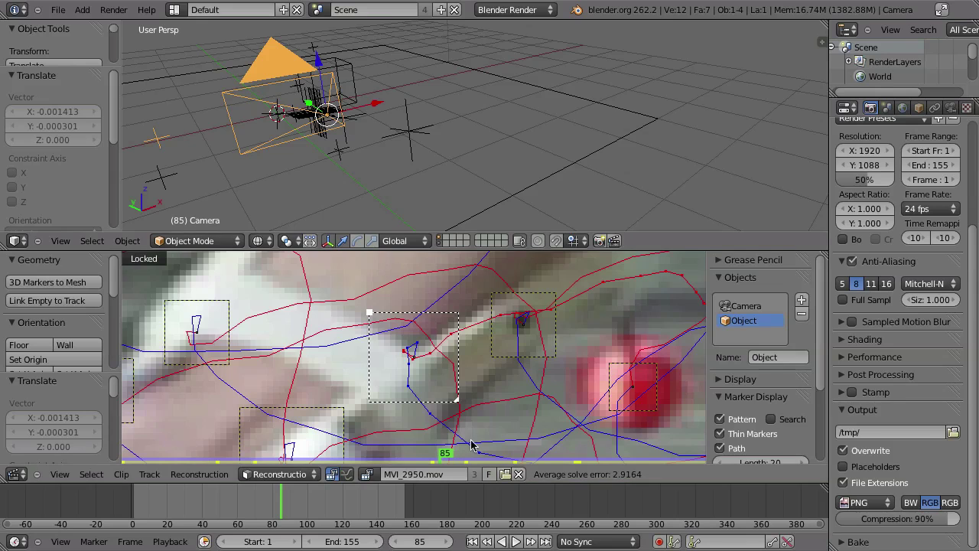
pyautogui.hotkey('shift', 's')
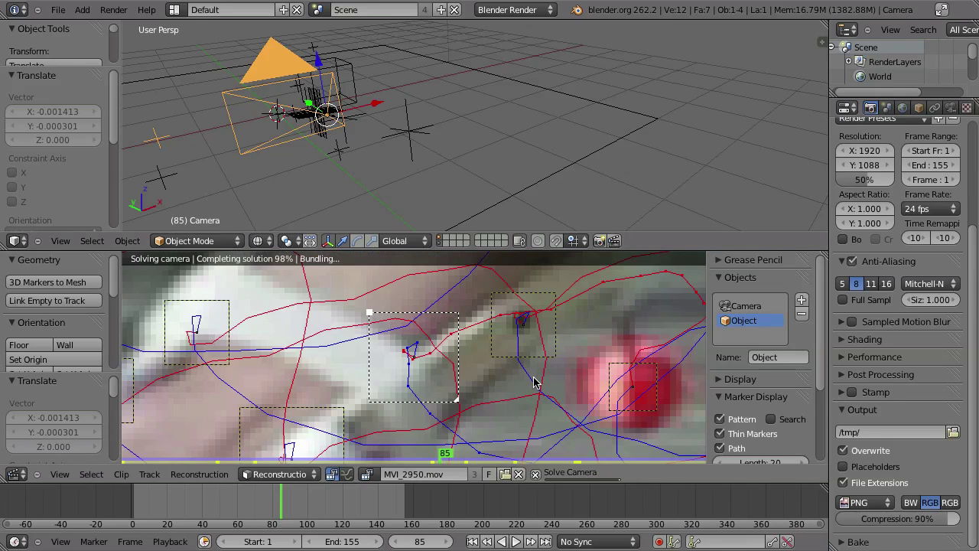
pyautogui.moveTo(341, 183); pyautogui.dragTo(398, 223, button='middle')
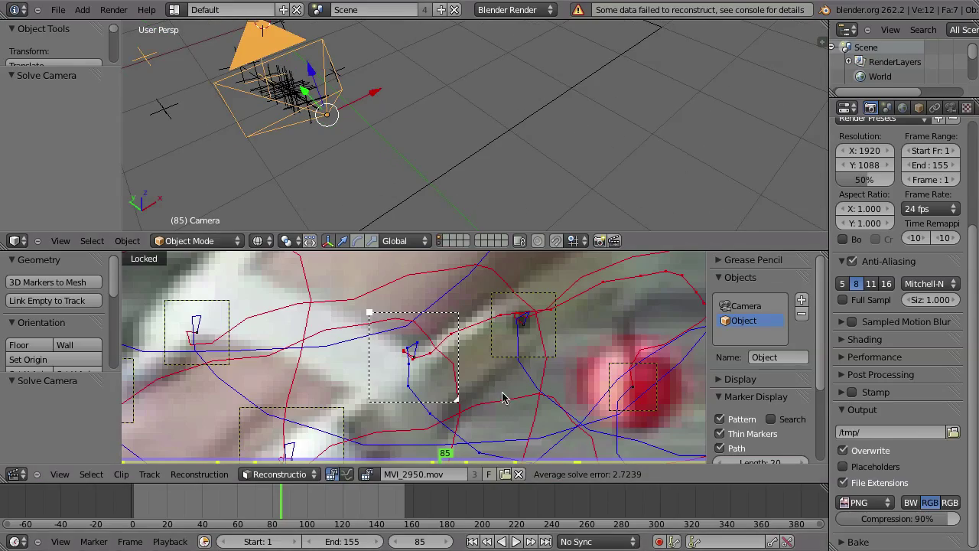
# Switch the maximized clip view to Tracking mode and use Clean Tracks to select the tracks with reprojection error above 4.
pyautogui.press('a')
pyautogui.hotkey('shift', 'space')
pyautogui.keyDown('ctrl'); pyautogui.moveTo(459, 370); pyautogui.dragTo(510, 280, button='middle'); pyautogui.keyUp('ctrl')
pyautogui.moveTo(462, 344); pyautogui.dragTo(463, 293, button='middle')
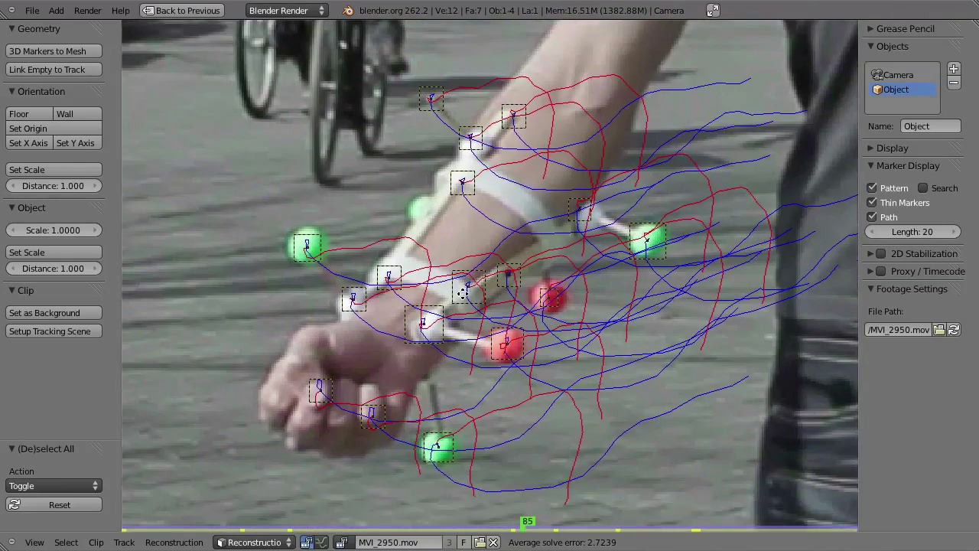
pyautogui.scroll(2, 442, 389)
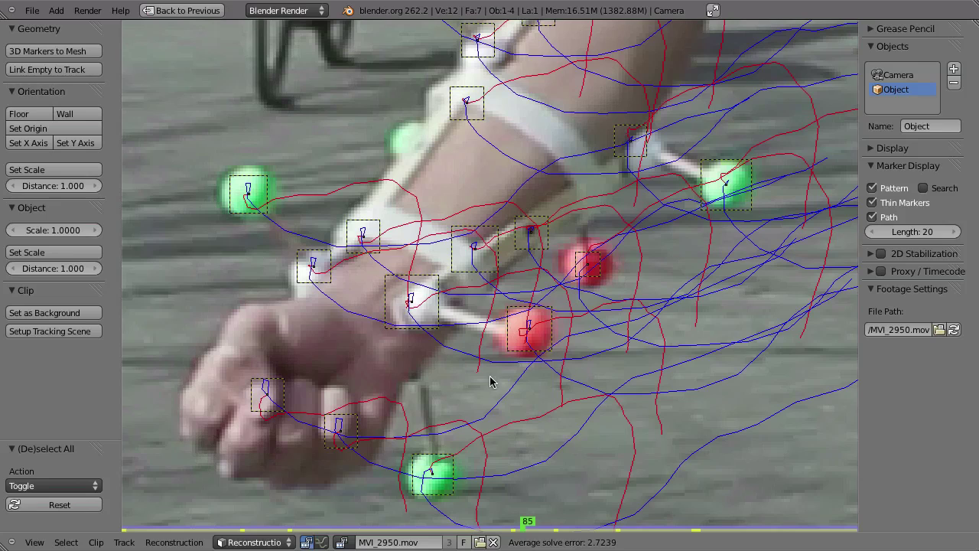
pyautogui.press('Tab')
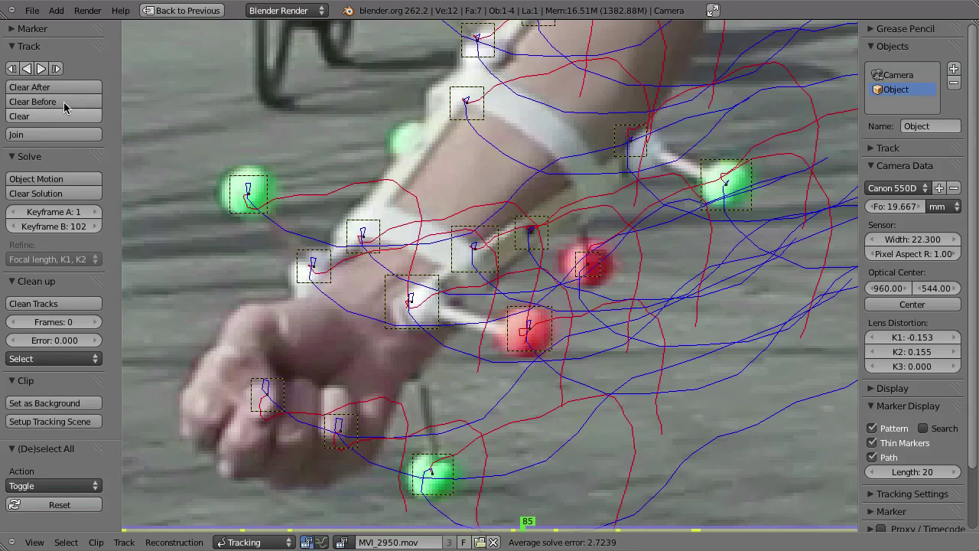
pyautogui.press('a')
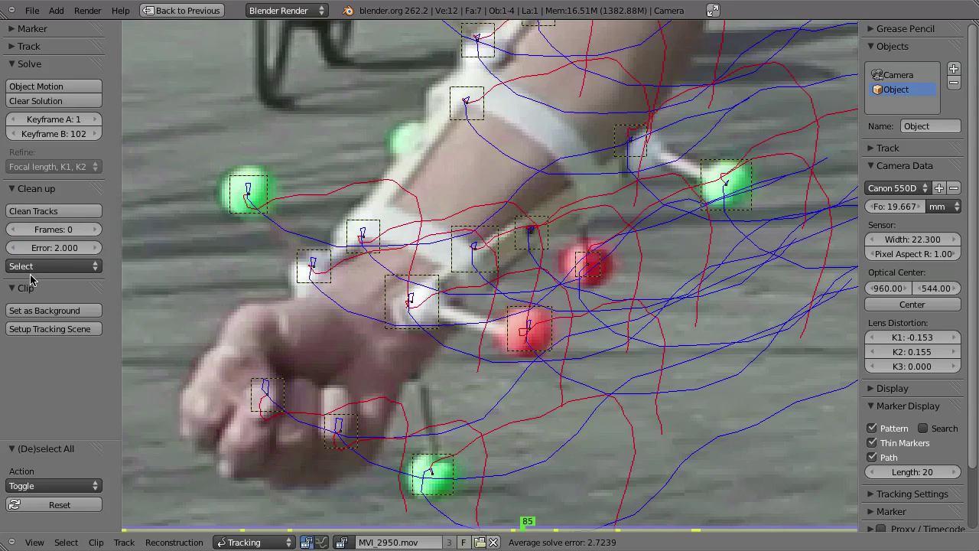
pyautogui.click(42, 208)
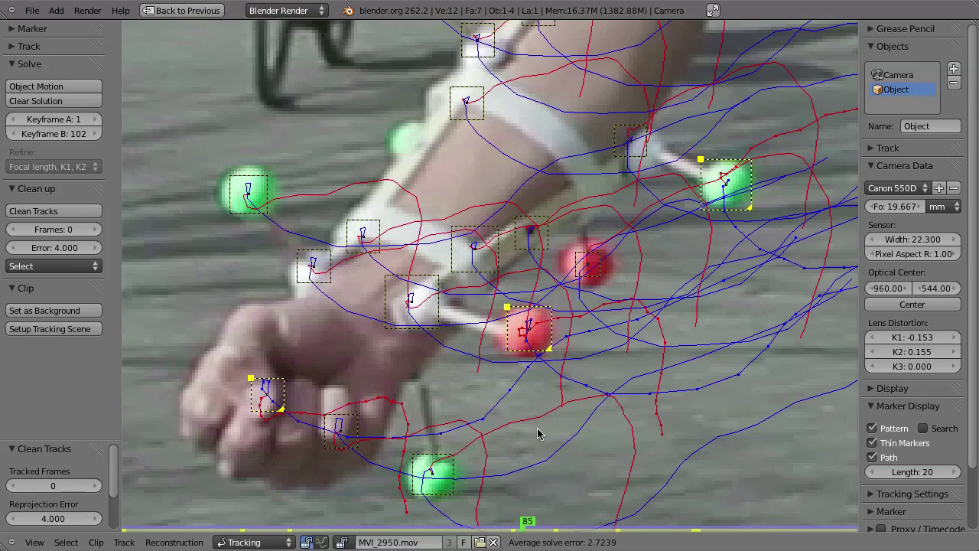
pyautogui.scroll(-2, 453, 367)
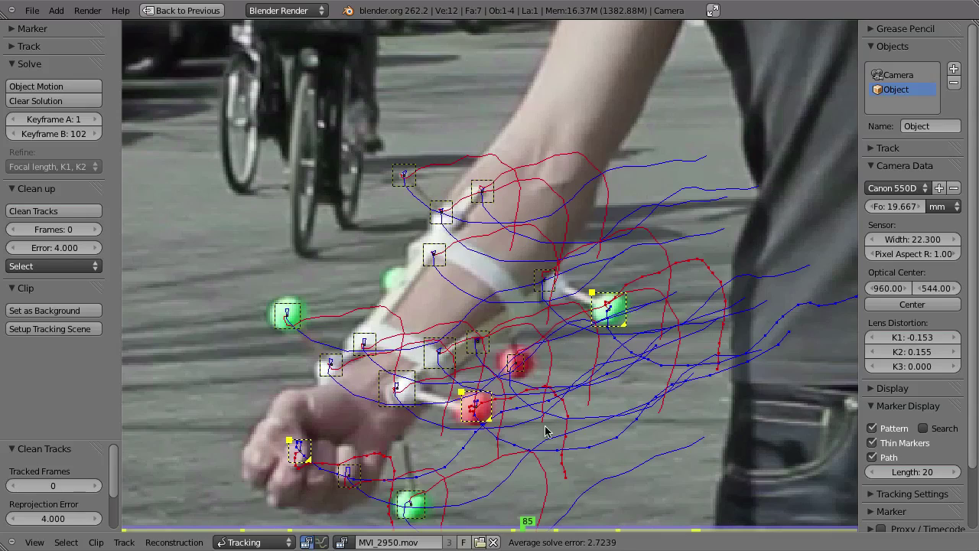
# Try deleting the high-error track on the outer finger of the fist at frame 31 and solving the object motion again.
pyautogui.press('a')
pyautogui.moveTo(211, 527); pyautogui.dragTo(271, 527)
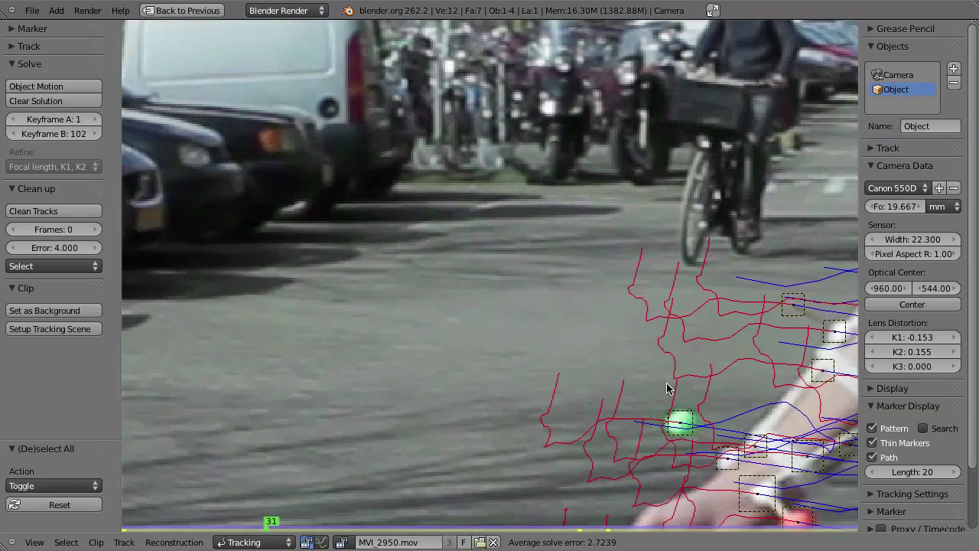
pyautogui.scroll(-4, 666, 388)
pyautogui.press('x')
pyautogui.click(451, 368)
pyautogui.hotkey('shift', 's')
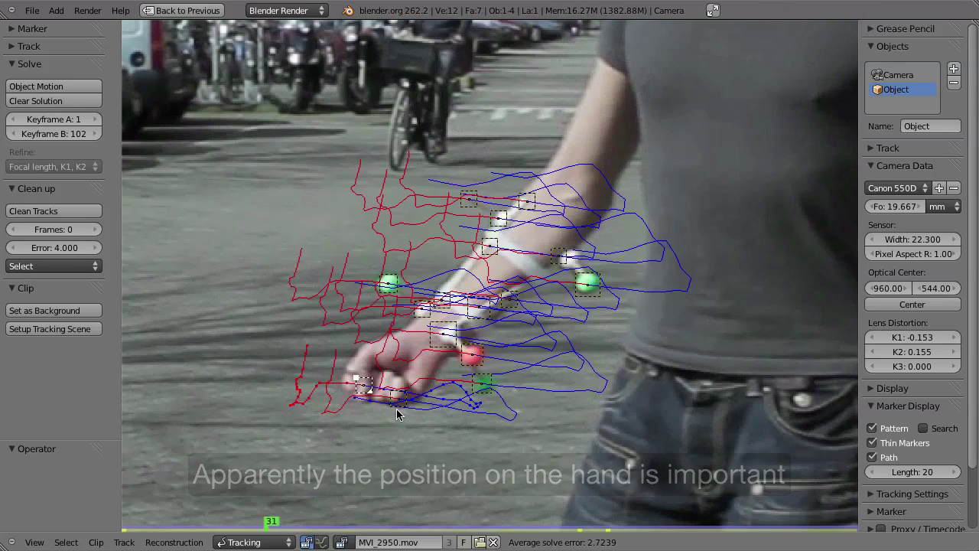
# Delete the finger track closer to the lower green ball and solve the object motion again.
pyautogui.press('a')
pyautogui.press('x')
pyautogui.click(428, 415)
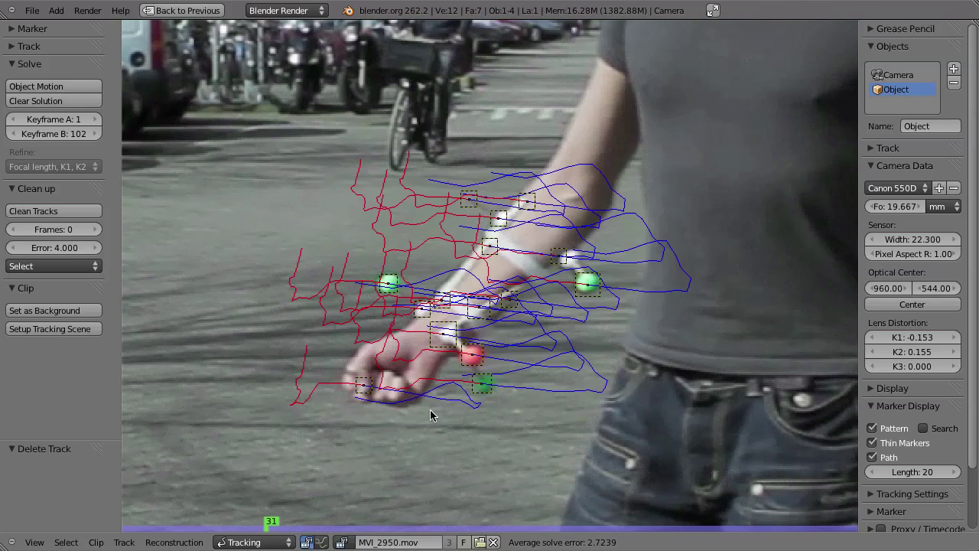
pyautogui.hotkey('shift', 's')
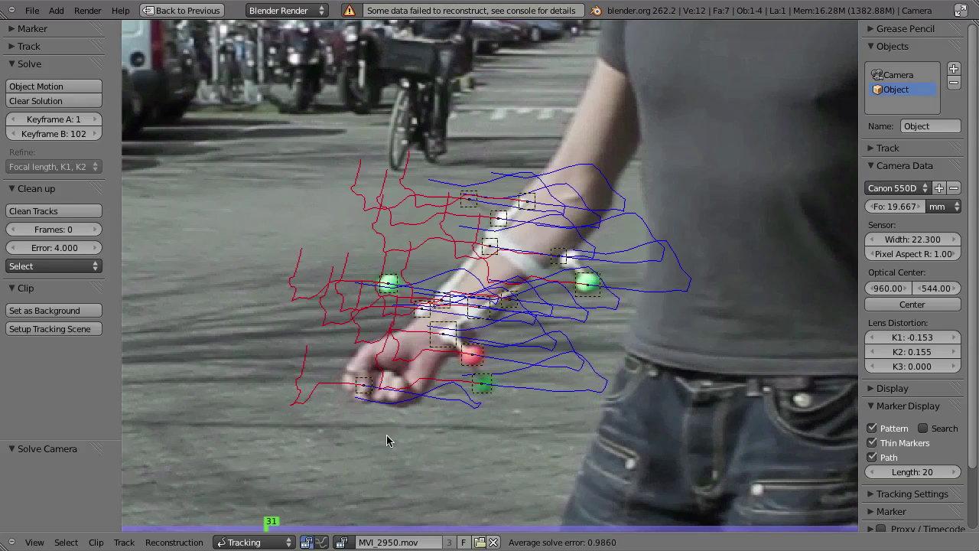
# Restore the layout and examine the newly solved marker cloud in the 3D view against the footage at frame 73.
pyautogui.hotkey('ctrl', 'Up')
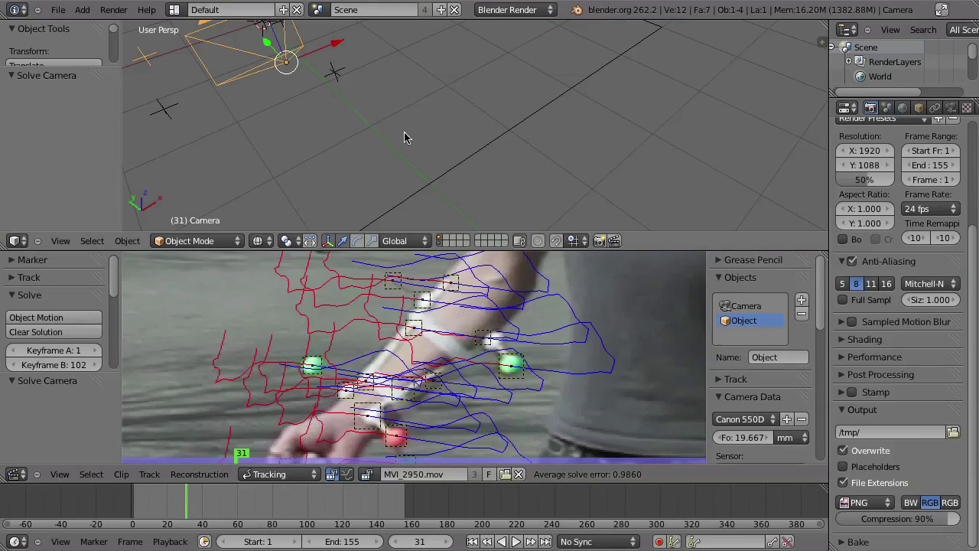
pyautogui.scroll(-6, 322, 118)
pyautogui.moveTo(330, 119); pyautogui.dragTo(391, 124, button='middle')
pyautogui.scroll(8, 316, 139)
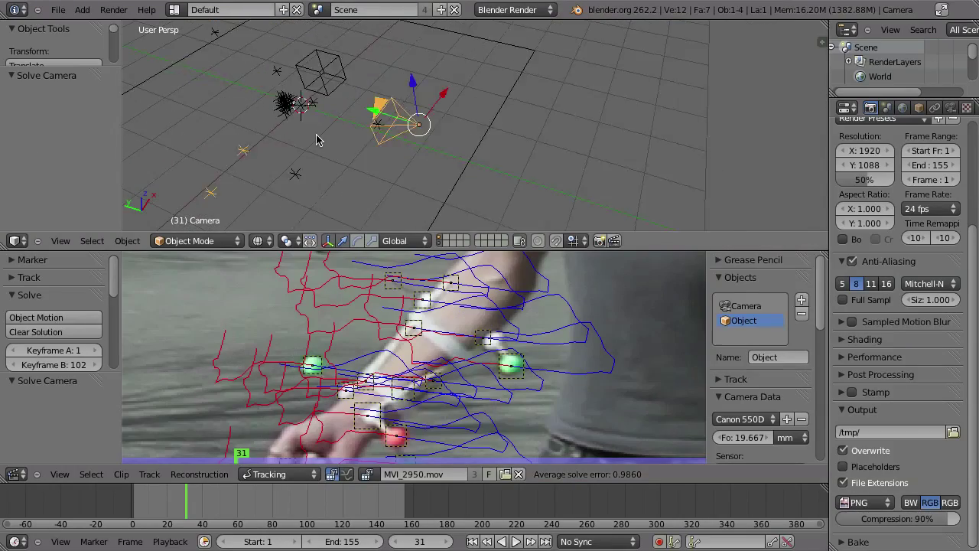
pyautogui.moveTo(191, 508); pyautogui.dragTo(269, 457)
pyautogui.scroll(-1, 367, 324)
pyautogui.moveTo(348, 323); pyautogui.dragTo(425, 374, button='middle')
pyautogui.scroll(-1, 379, 352)
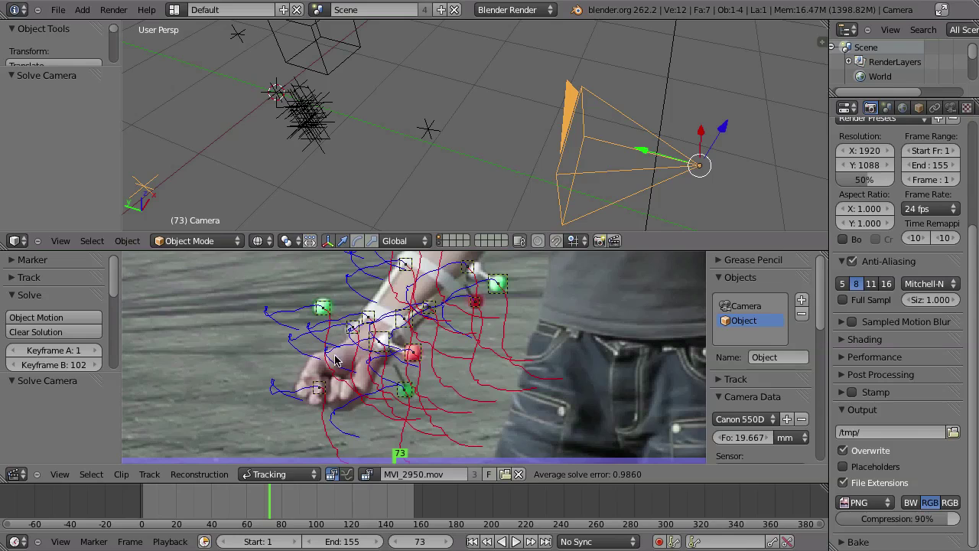
pyautogui.moveTo(114, 282); pyautogui.dragTo(119, 359)
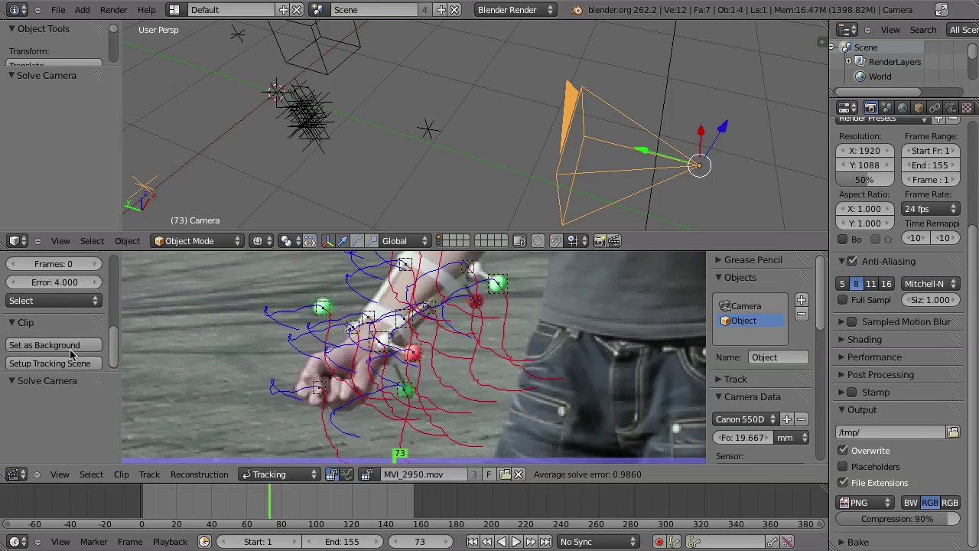
pyautogui.scroll(2, 115, 336)
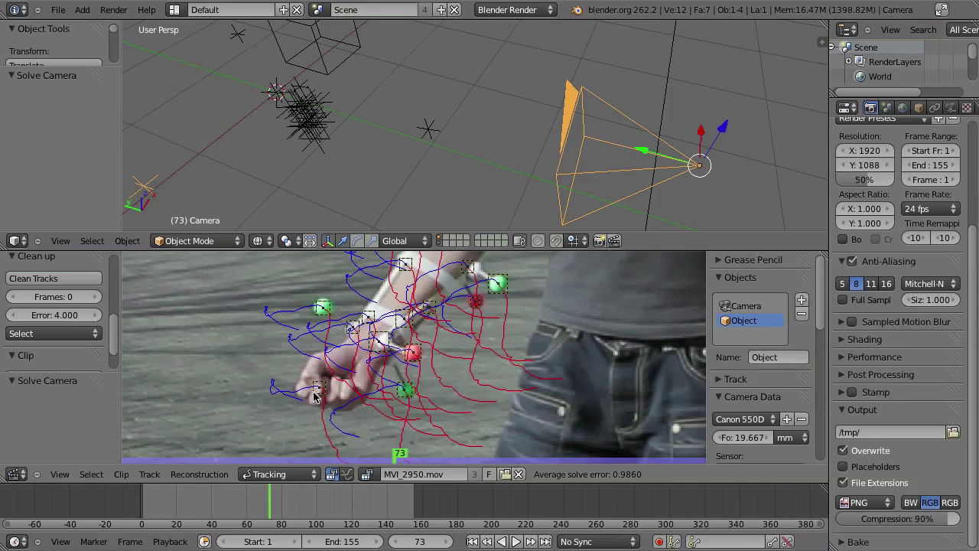
# Try deleting the remaining fist track and solving the object motion again, playing back the marker cloud's movement.
pyautogui.scroll(5, 313, 397)
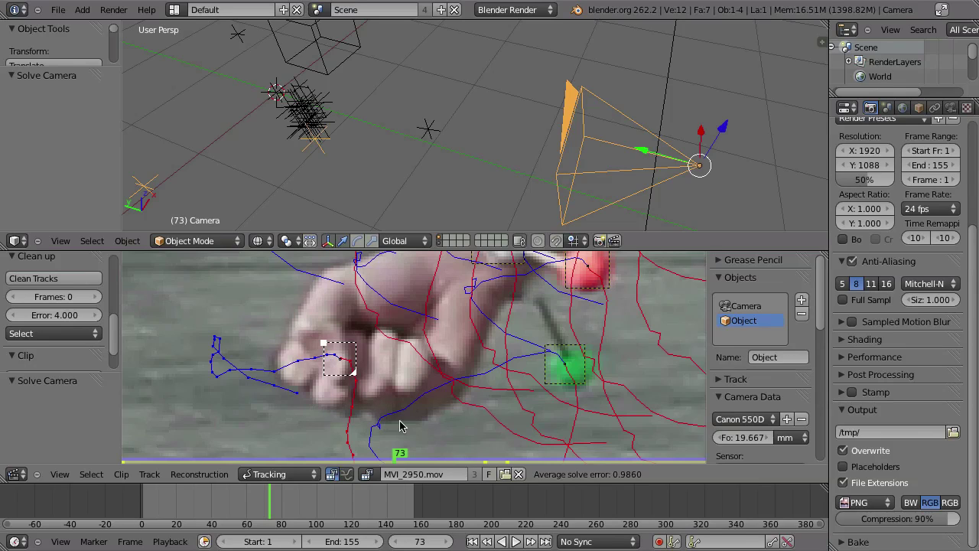
pyautogui.press('Delete')
pyautogui.hotkey('shift', 's')
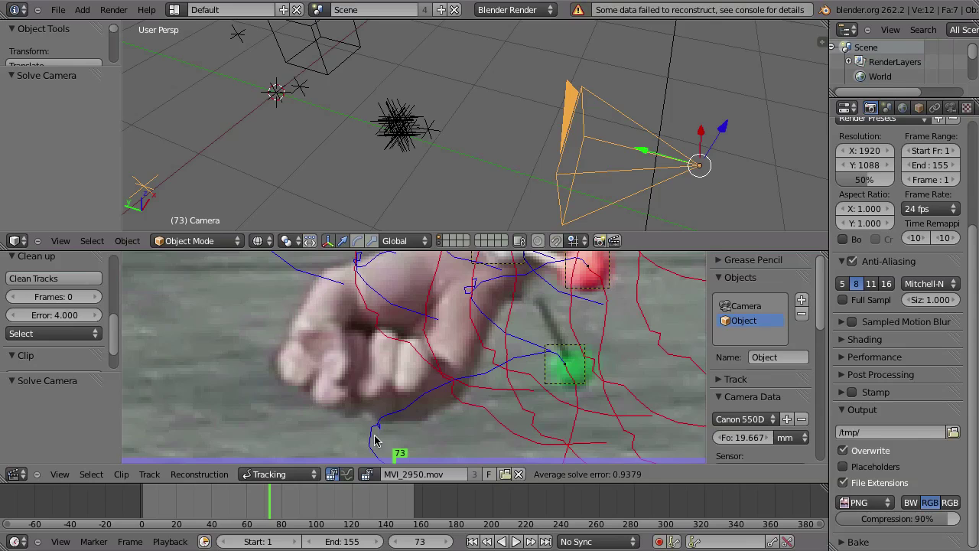
pyautogui.hotkey('alt', 'a')
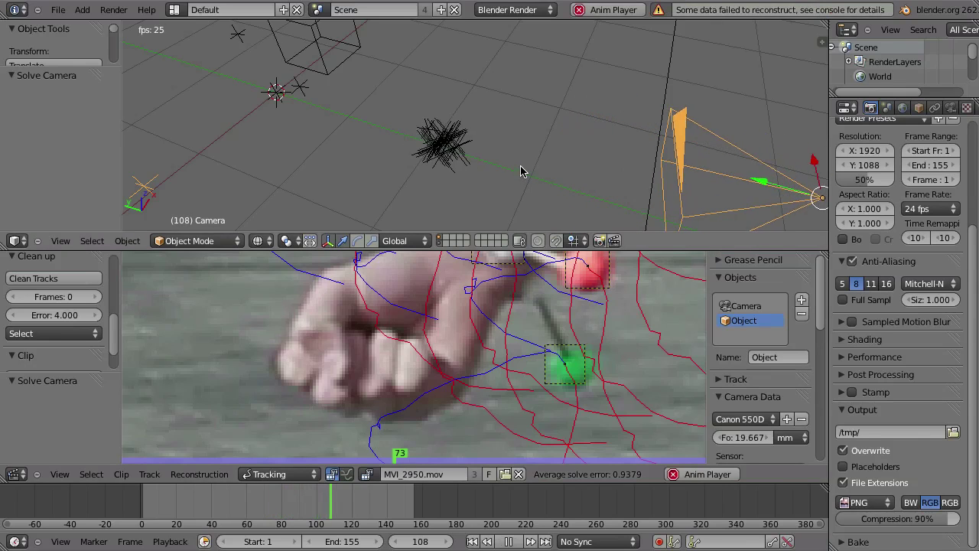
pyautogui.press('Escape')
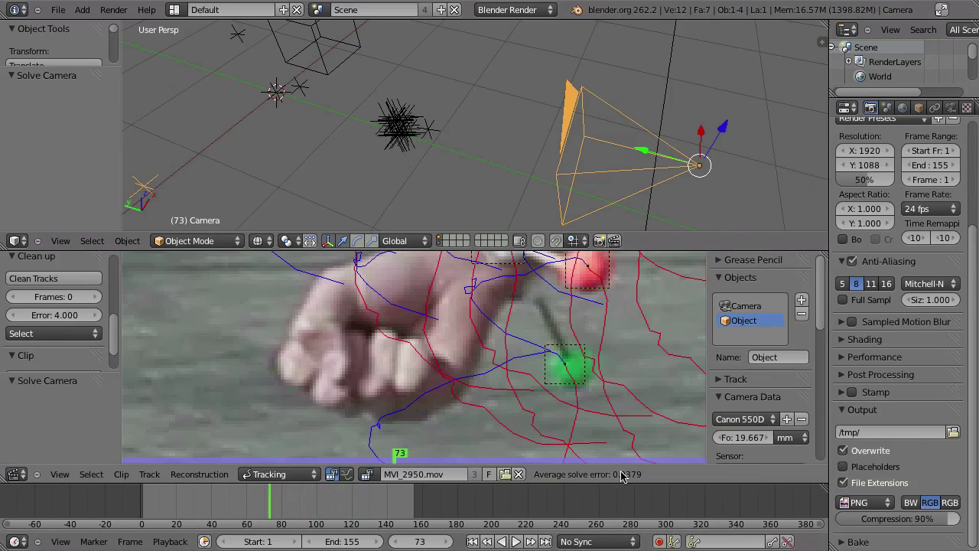
# Play the solved motion from frame 60 and inspect the fist and lower green ball in the footage.
pyautogui.moveTo(260, 504)
pyautogui.mouseDown()
pyautogui.moveTo(226, 512)
pyautogui.moveTo(246, 511)
pyautogui.mouseUp()
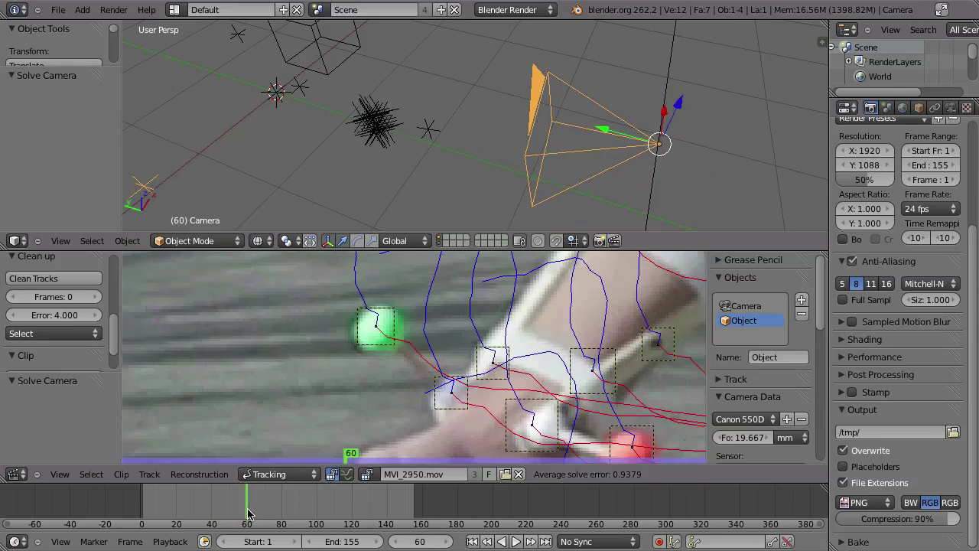
pyautogui.hotkey('alt', 'a')
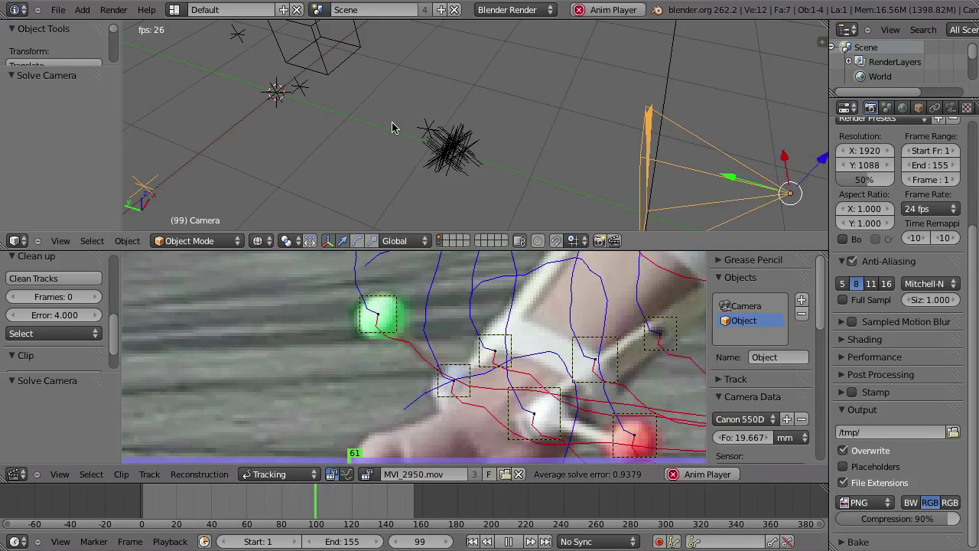
pyautogui.press('Escape')
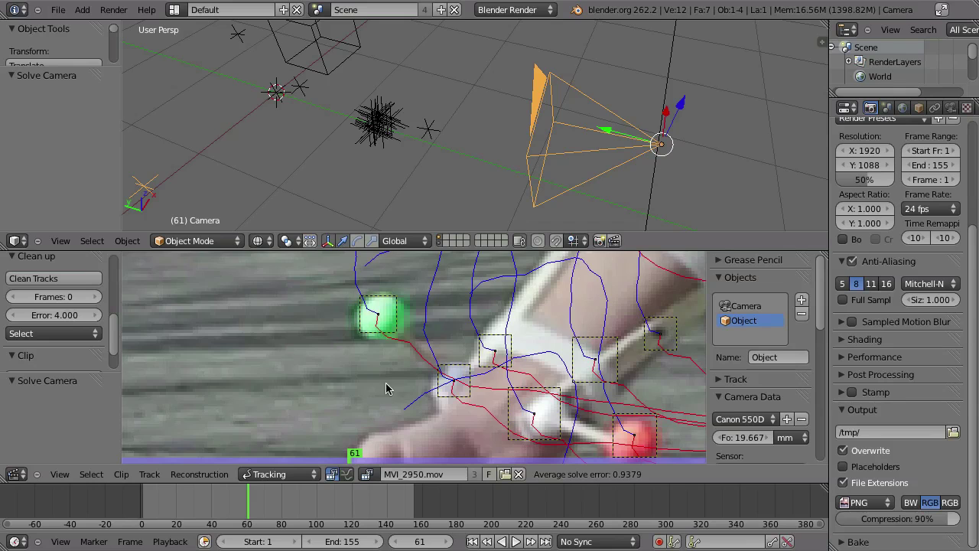
pyautogui.scroll(-2, 386, 383)
pyautogui.moveTo(423, 431)
pyautogui.mouseDown(button='middle')
pyautogui.moveTo(377, 376)
pyautogui.moveTo(386, 321)
pyautogui.mouseUp(button='middle')
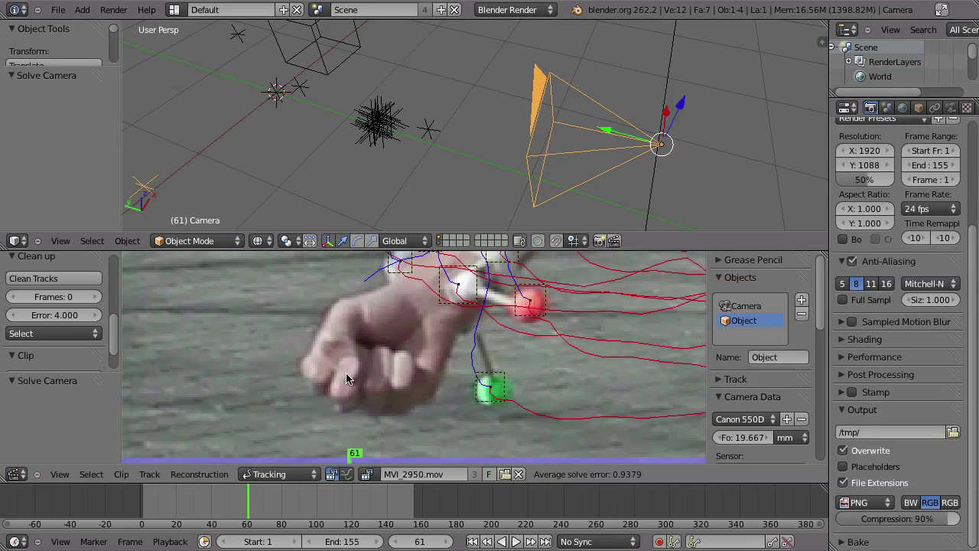
# Undo the fist track deletion and its solve, and solve the object motion again with that track included.
pyautogui.hotkey('ctrl', 'z')
pyautogui.hotkey('ctrl', 'z')
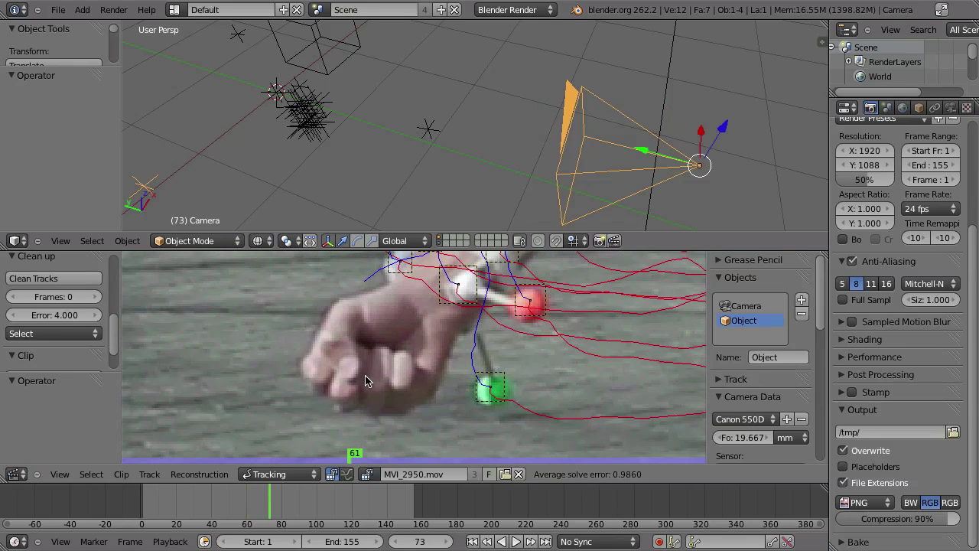
pyautogui.hotkey('shift', 's')
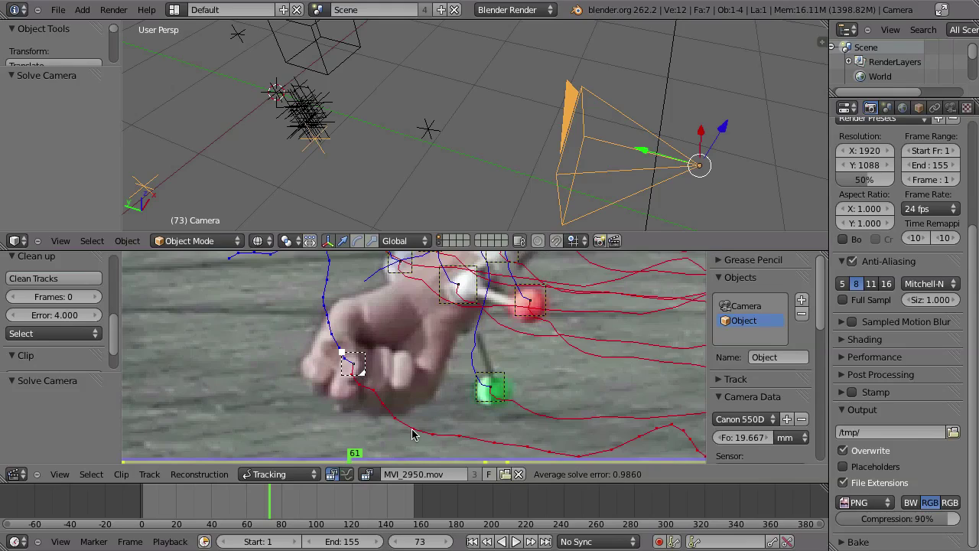
pyautogui.moveTo(252, 510); pyautogui.dragTo(389, 469)
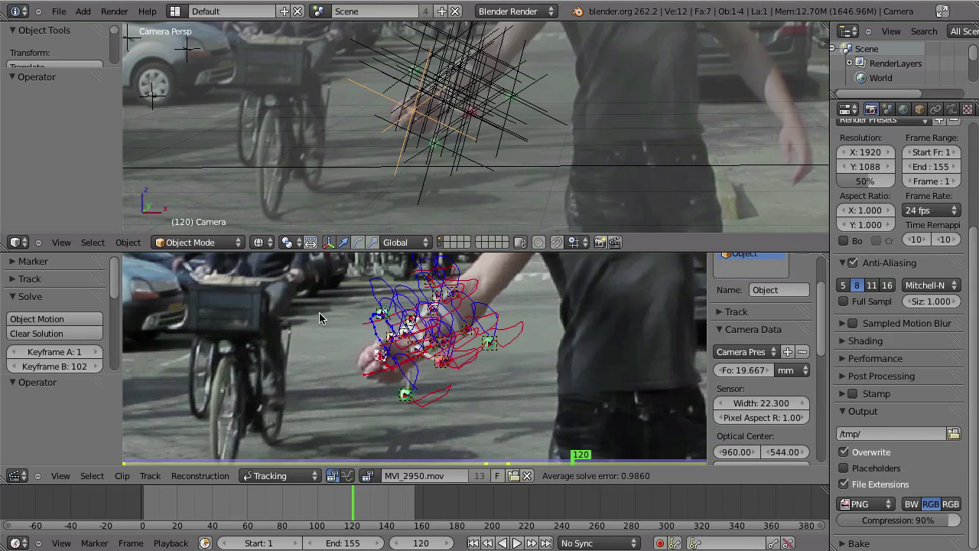
# Maximize the clip view at frame 120 and select all tracks of the Object around the arm.
pyautogui.hotkey('ctrl', 'Up')
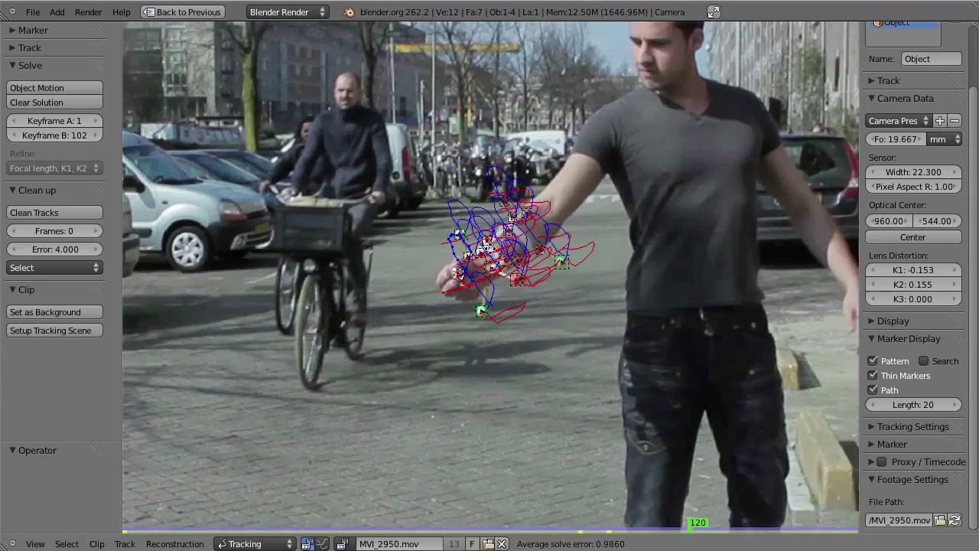
pyautogui.scroll(-1, 491, 275)
pyautogui.moveTo(971, 144); pyautogui.dragTo(969, 66)
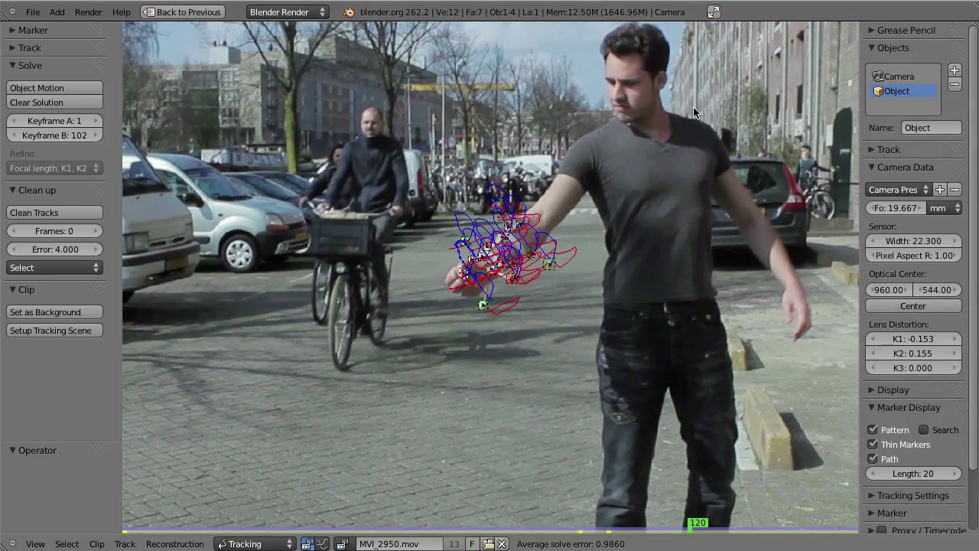
pyautogui.press('a')
pyautogui.scroll(4, 509, 248)
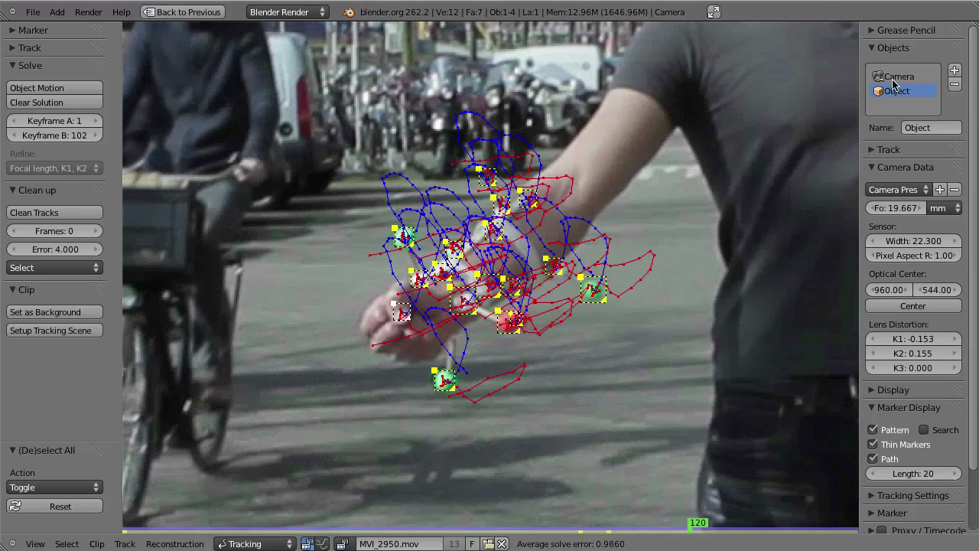
# Switch the active tracking object to Camera and back to Object, and examine the arm tracks in the footage.
pyautogui.click(891, 75)
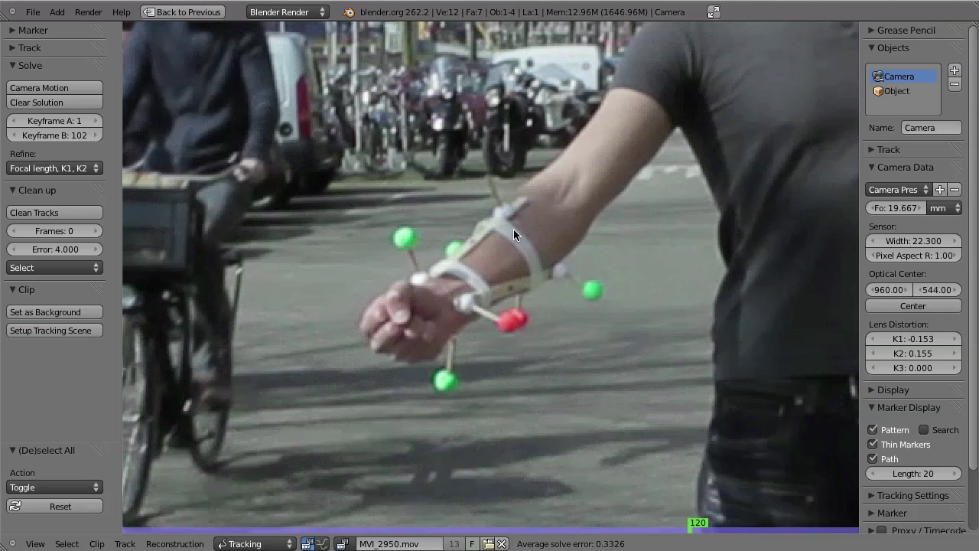
pyautogui.press('space')
pyautogui.write('cop')
pyautogui.click(888, 91)
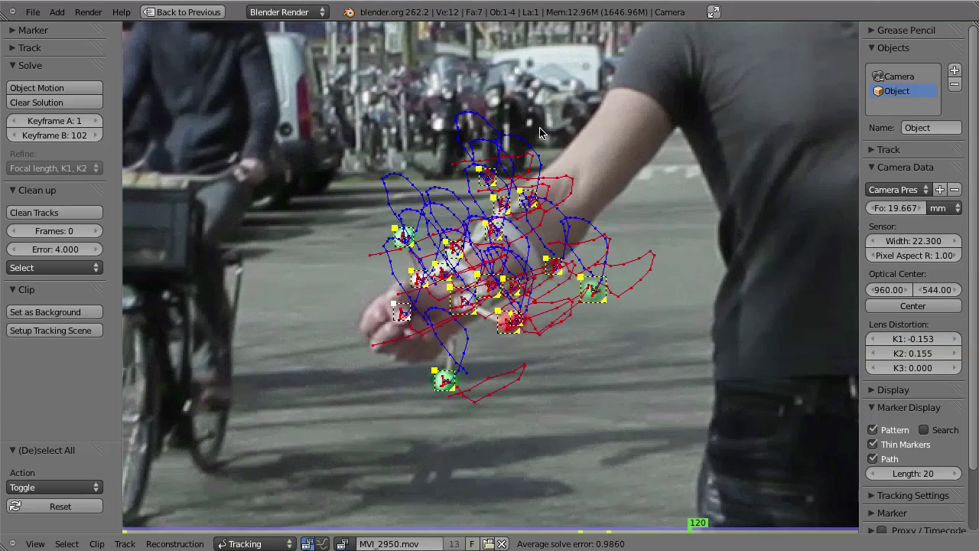
pyautogui.scroll(-6, 398, 263)
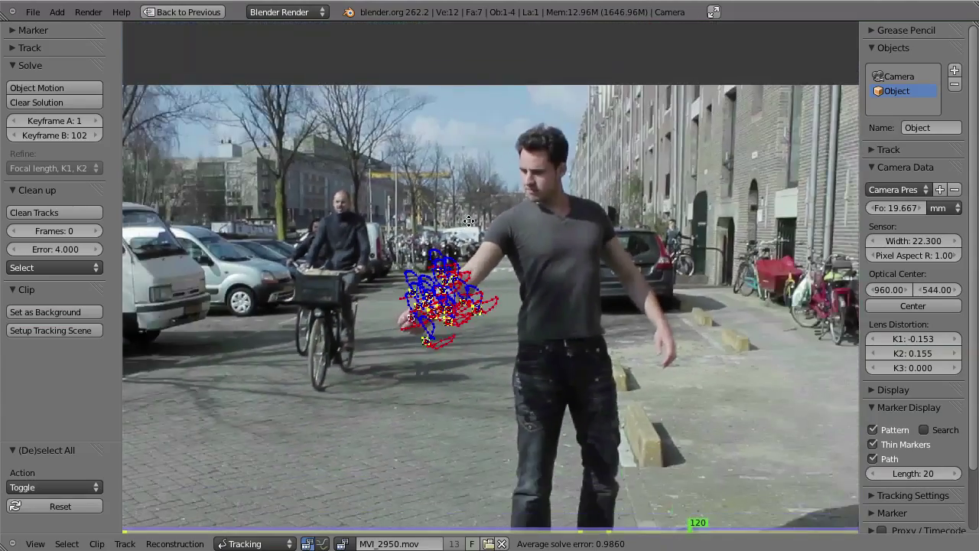
pyautogui.scroll(4, 450, 285)
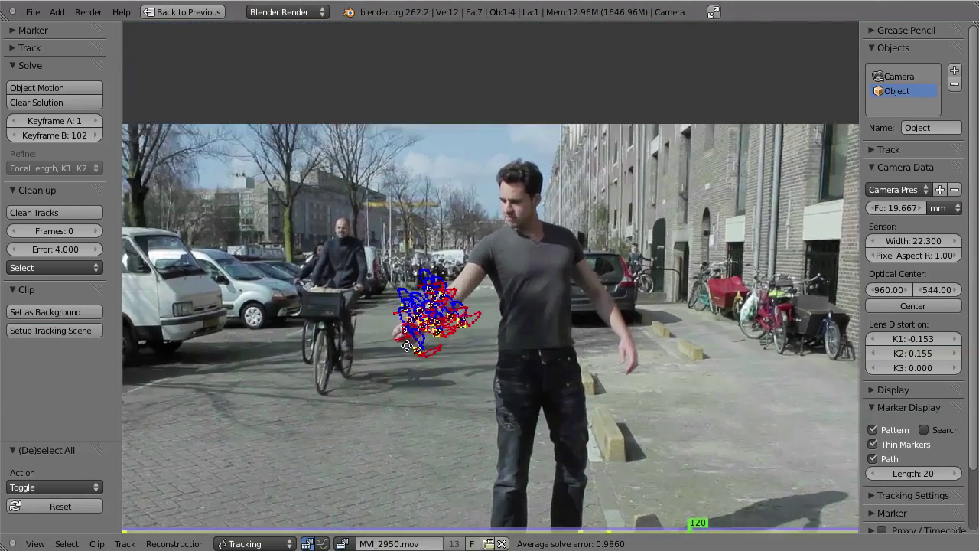
pyautogui.scroll(1, 450, 260)
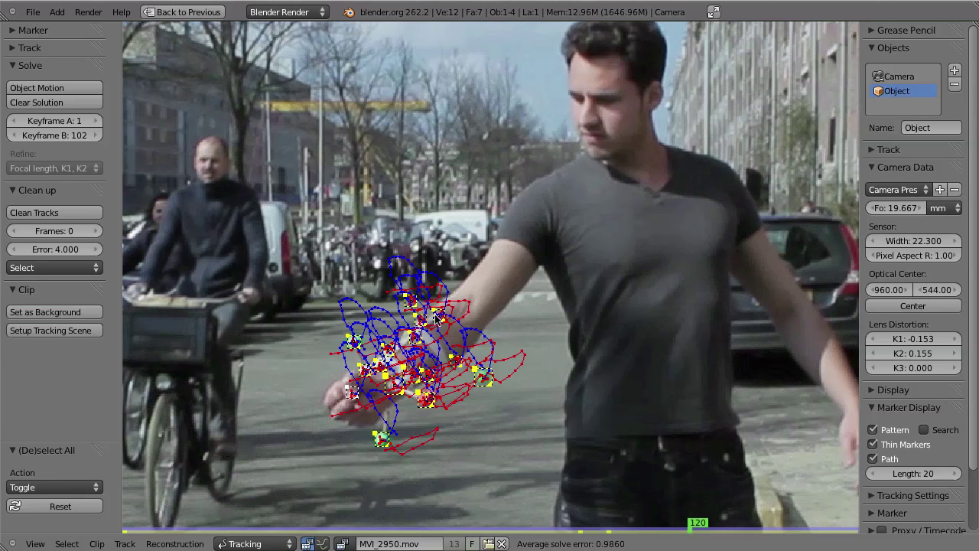
# Restore the layout, view the camera's constraints and try adding an Object Solver constraint to the Ground plane.
pyautogui.hotkey('ctrl', 'Up')
pyautogui.click(934, 110)
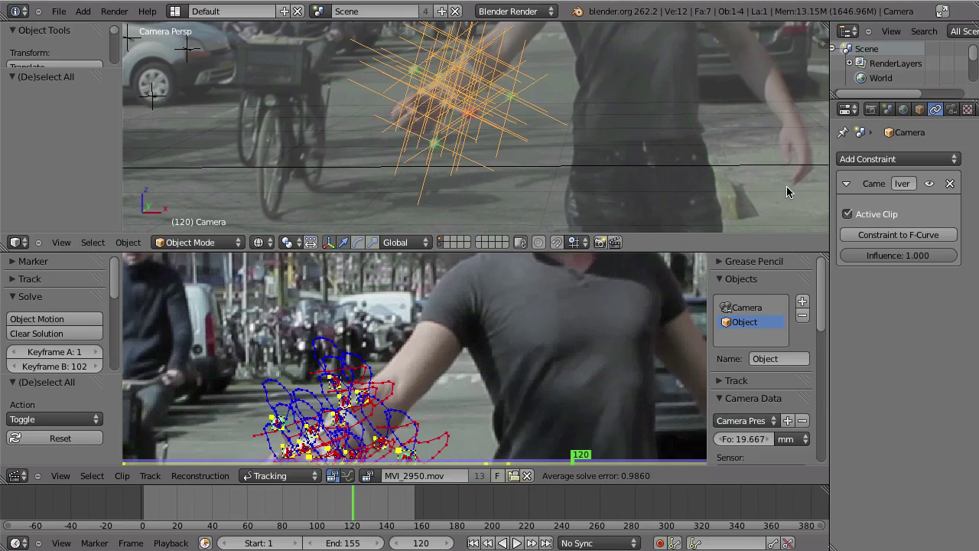
pyautogui.rightClick(565, 168)
pyautogui.click(889, 159)
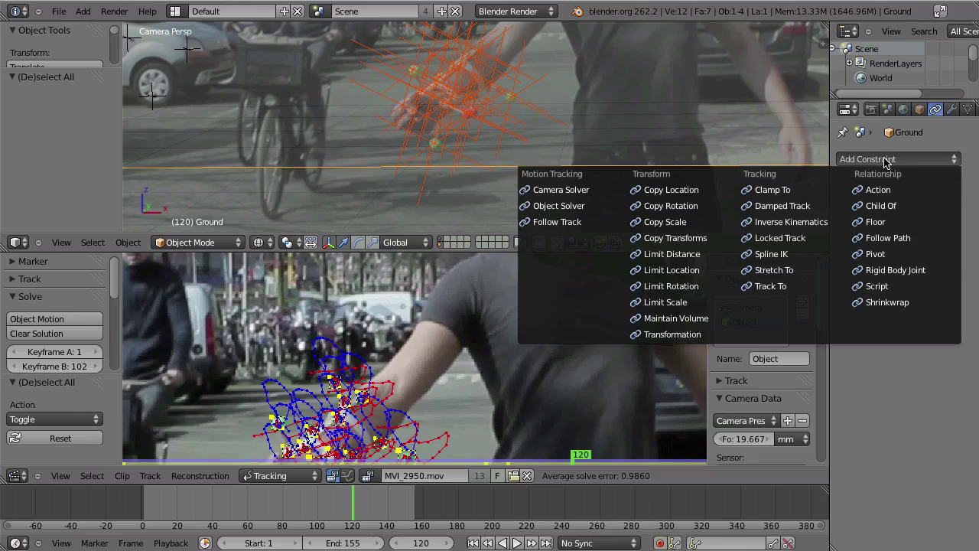
pyautogui.click(566, 205)
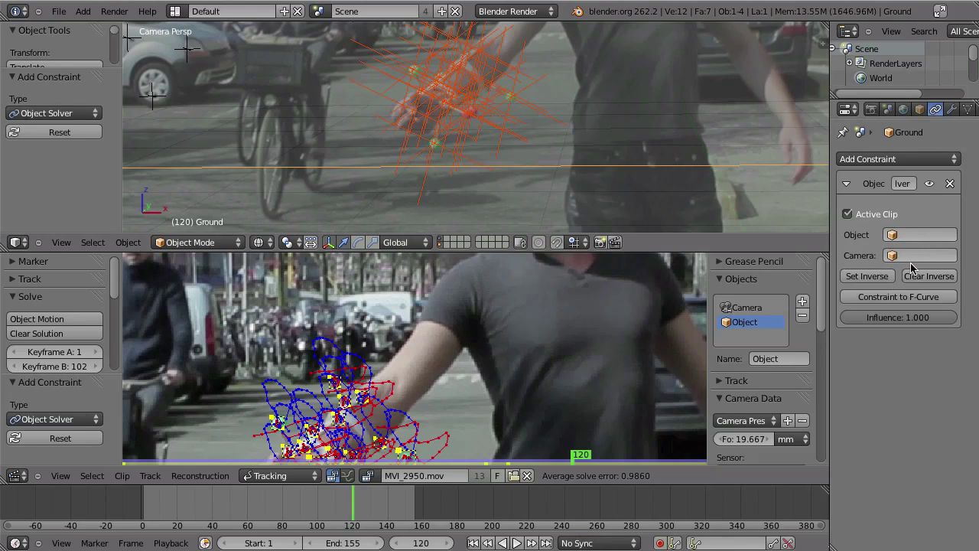
pyautogui.click(949, 185)
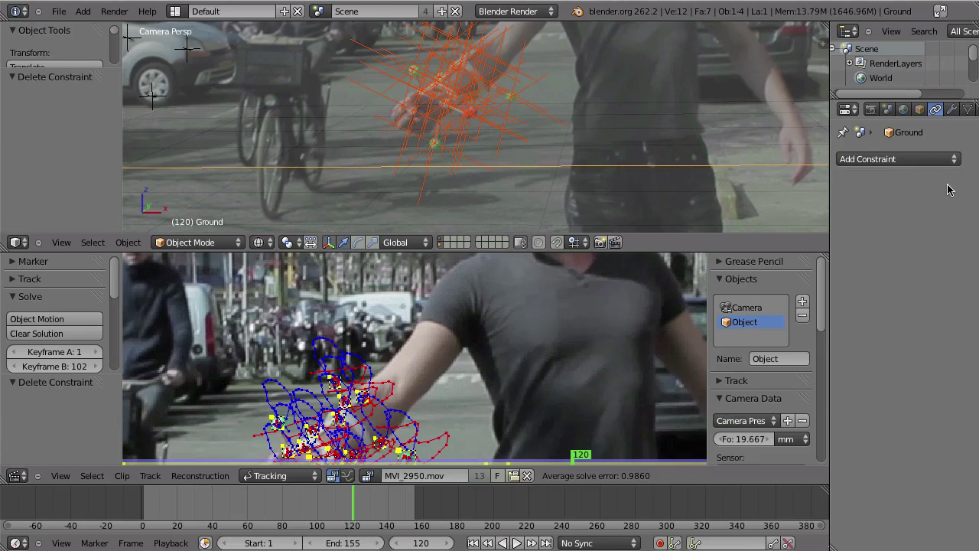
# Compare the Camera's background tracks with the Object's arm tracks across the full frame in the maximized clip view.
pyautogui.hotkey('ctrl', 'Up')
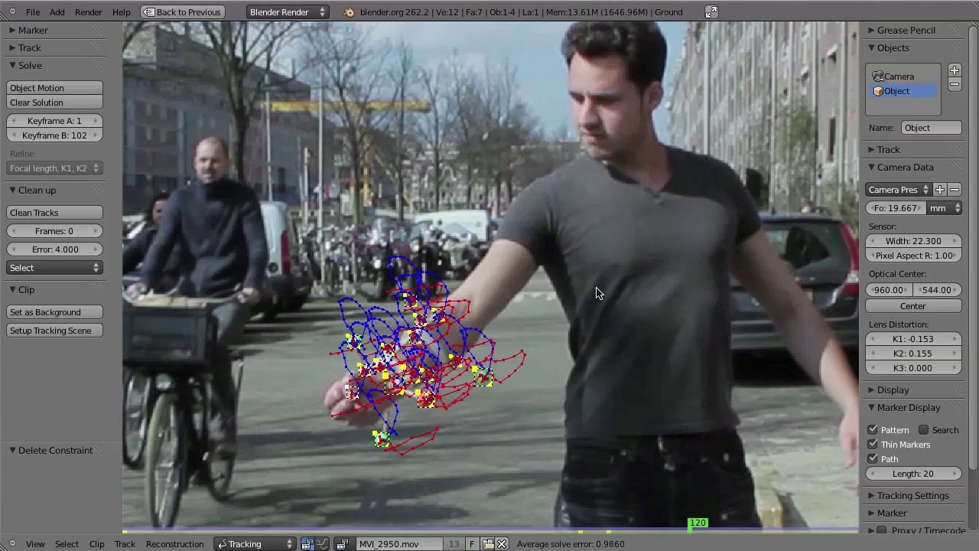
pyautogui.click(900, 77)
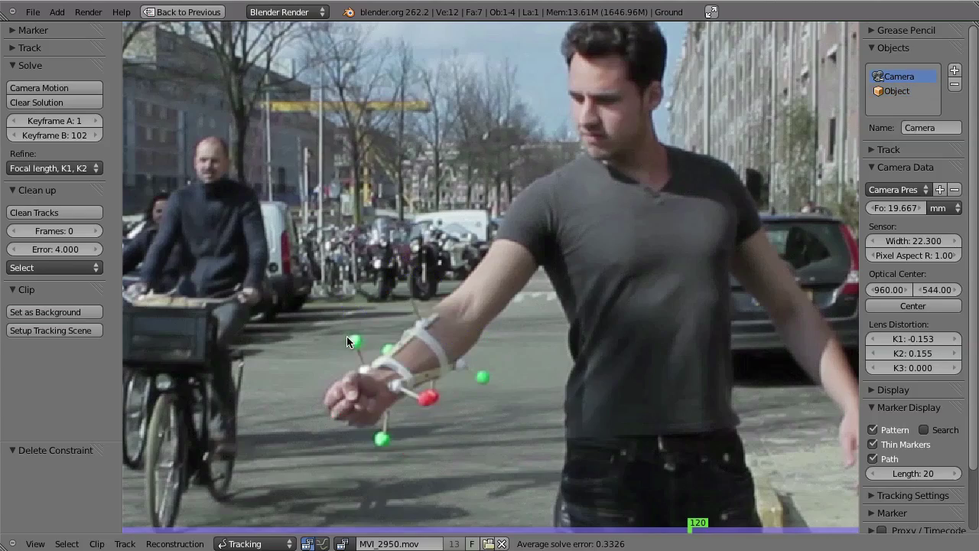
pyautogui.scroll(-4, 346, 336)
pyautogui.moveTo(559, 279); pyautogui.dragTo(588, 201, button='middle')
pyautogui.scroll(-1, 590, 206)
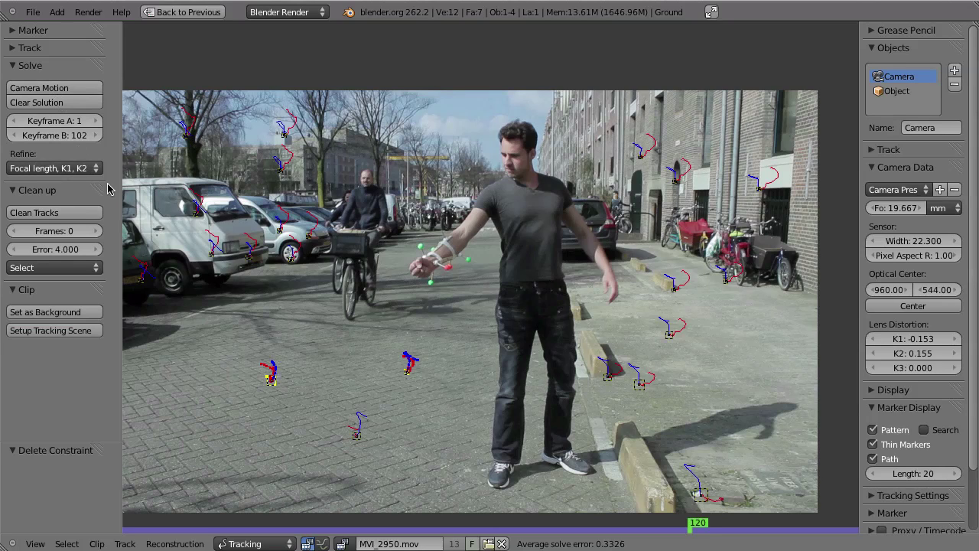
pyautogui.click(901, 91)
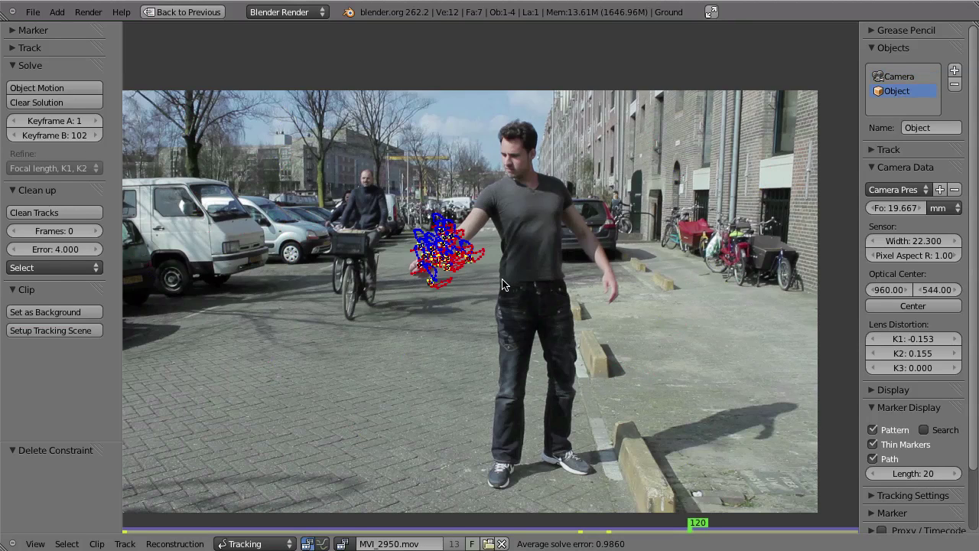
# Restore the layout and try moving the camera in the 3D view, with the marker reconstructions attached to it.
pyautogui.hotkey('ctrl', 'Up')
pyautogui.moveTo(579, 142); pyautogui.dragTo(449, 158, button='middle')
pyautogui.scroll(-3, 450, 158)
pyautogui.rightClick(365, 159)
pyautogui.moveTo(366, 158); pyautogui.dragTo(264, 149, button='middle')
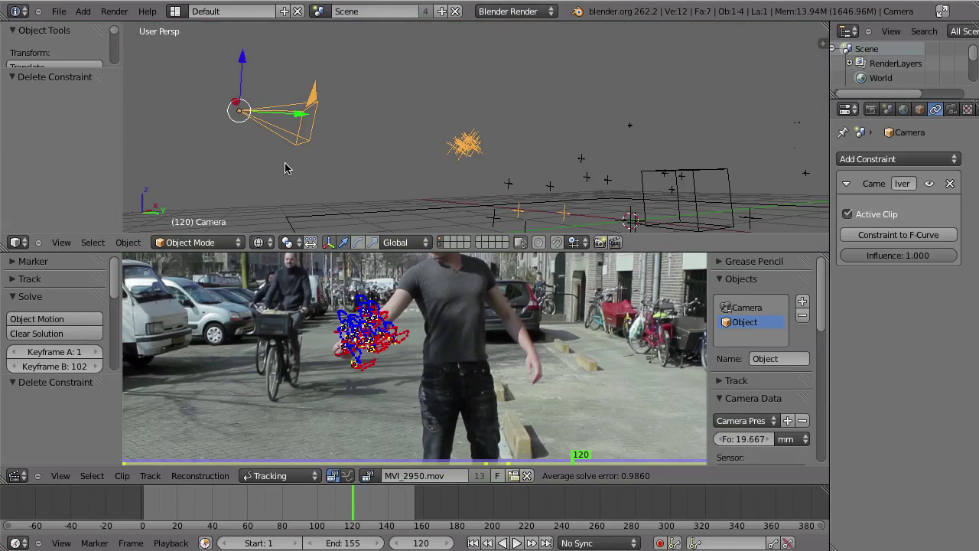
pyautogui.press('g')
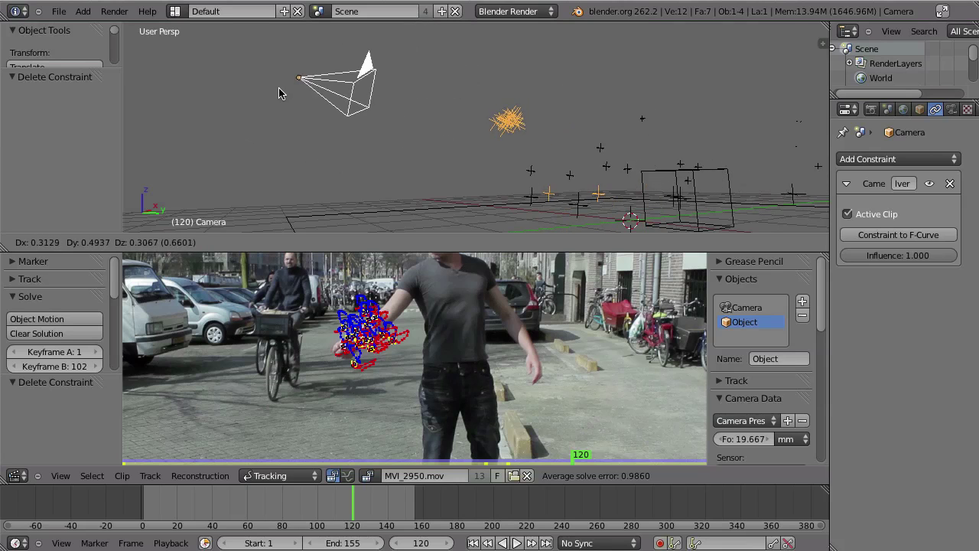
pyautogui.click(219, 136)
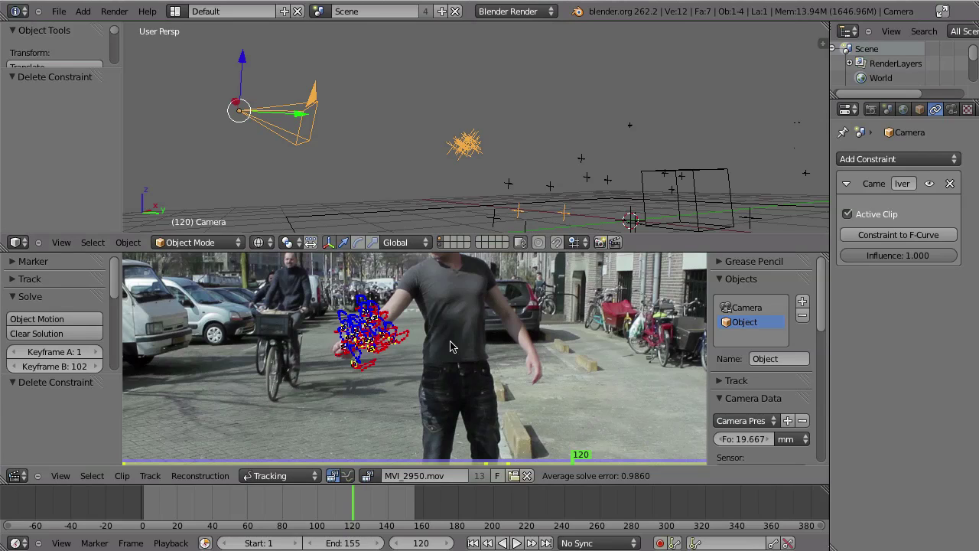
# Switch to the Camera tracks, select the two ground tracks on either side of the man's feet and locate them in the 3D view.
pyautogui.scroll(-2, 425, 333)
pyautogui.scroll(-1, 425, 332)
pyautogui.moveTo(413, 146); pyautogui.dragTo(448, 142, button='middle')
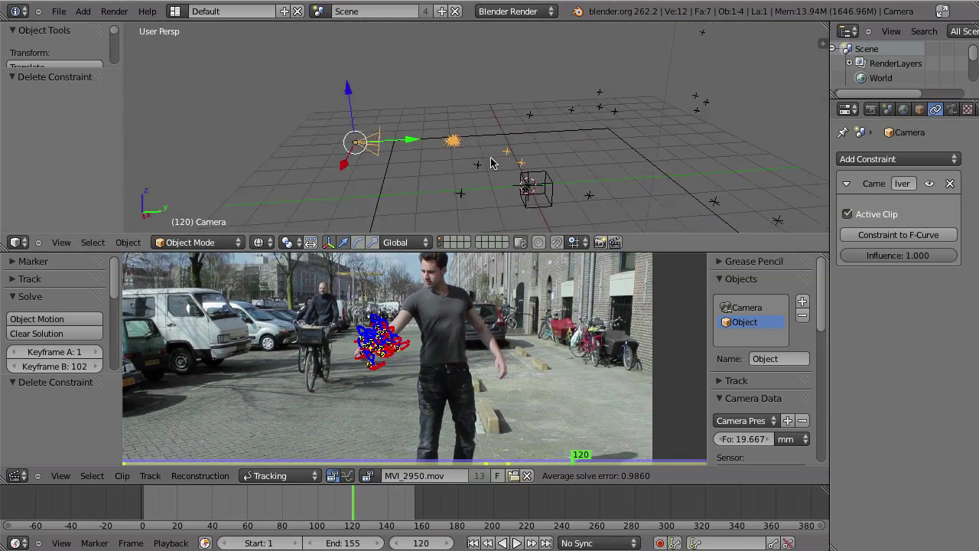
pyautogui.scroll(4, 415, 157)
pyautogui.scroll(-4, 424, 147)
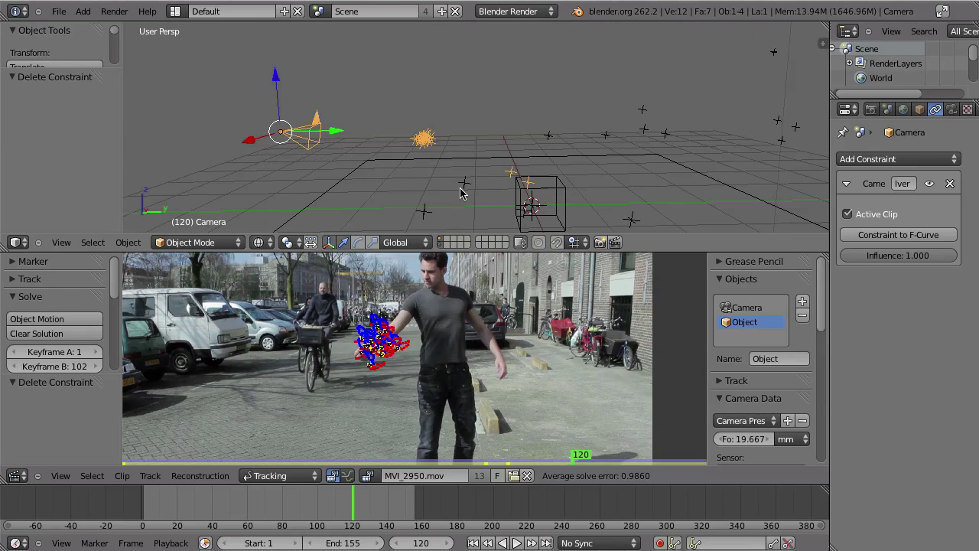
pyautogui.click(743, 306)
pyautogui.moveTo(484, 386); pyautogui.dragTo(501, 302, button='middle')
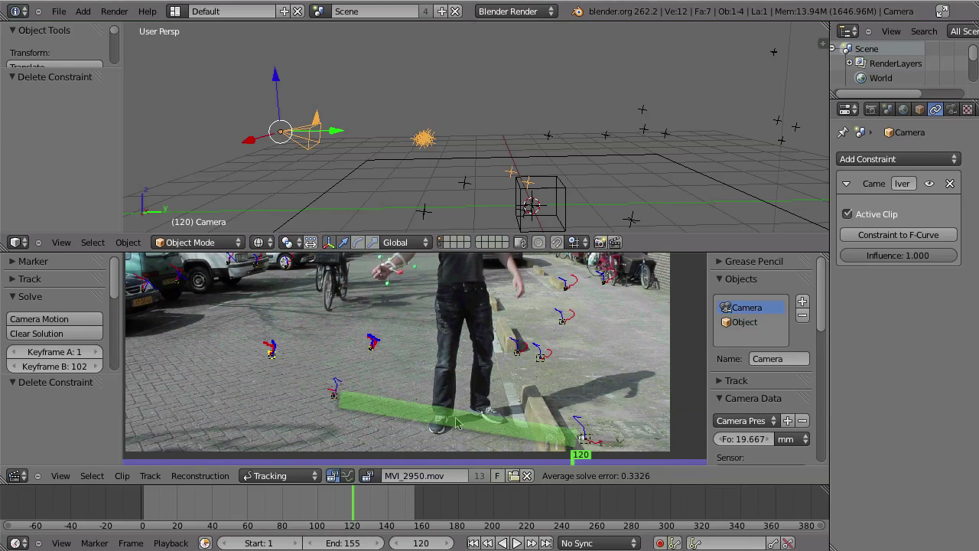
pyautogui.rightClick(339, 397)
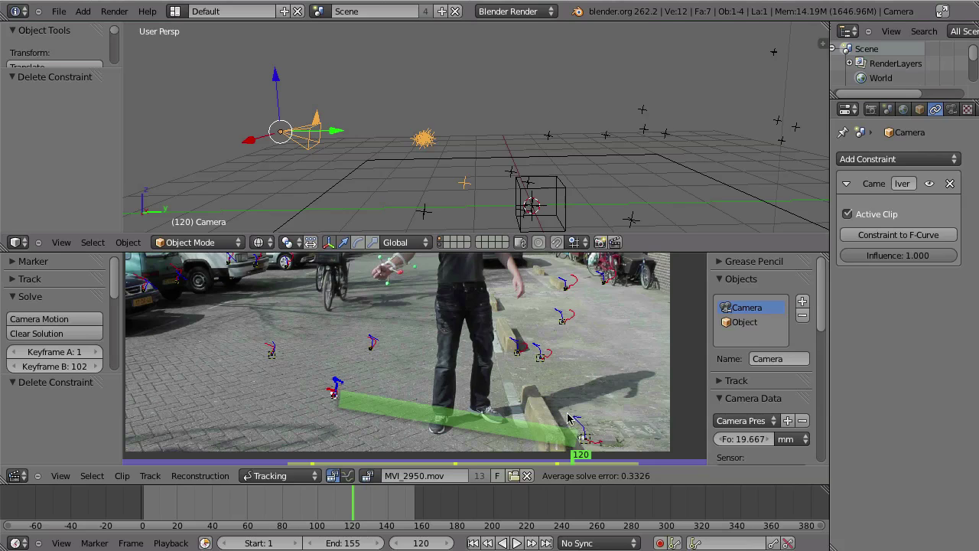
pyautogui.moveTo(498, 208)
pyautogui.mouseDown(button='middle')
pyautogui.moveTo(403, 175)
pyautogui.moveTo(459, 178)
pyautogui.mouseUp(button='middle')
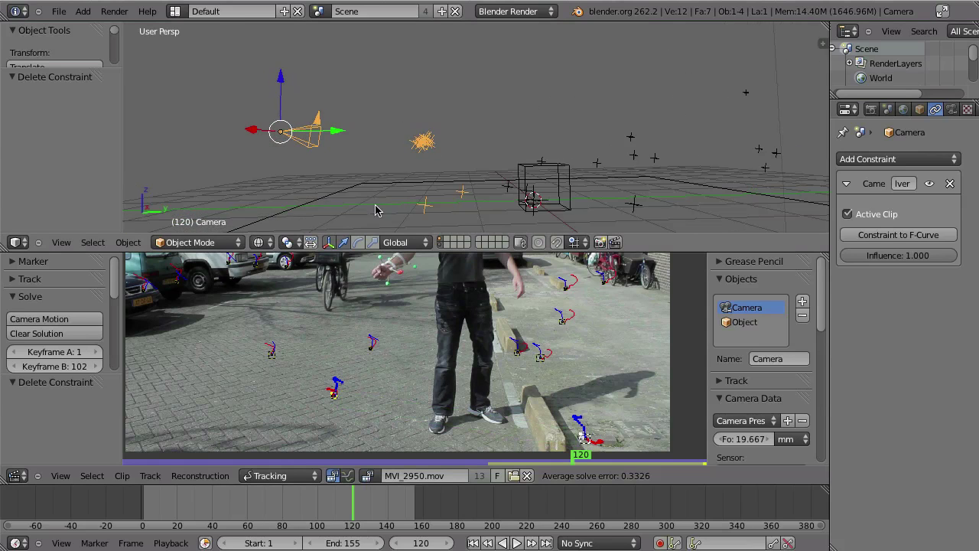
# Compare the hand's height above the two selected ground tracks in the footage with the arm markers' position in the 3D view.
pyautogui.moveTo(494, 362)
pyautogui.mouseDown(button='middle')
pyautogui.moveTo(498, 408)
pyautogui.moveTo(507, 375)
pyautogui.mouseUp(button='middle')
pyautogui.moveTo(465, 403); pyautogui.dragTo(462, 363, button='middle')
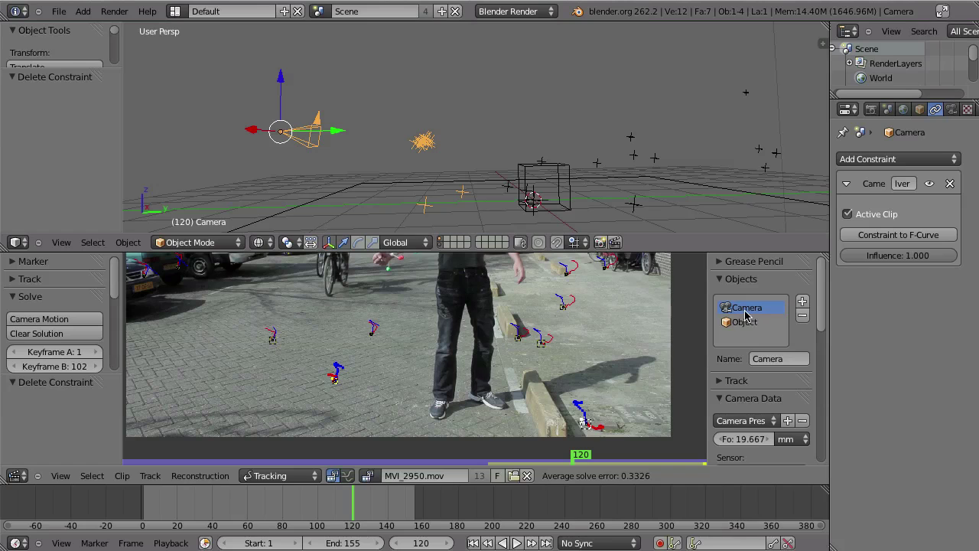
pyautogui.moveTo(473, 207); pyautogui.dragTo(444, 218, button='middle')
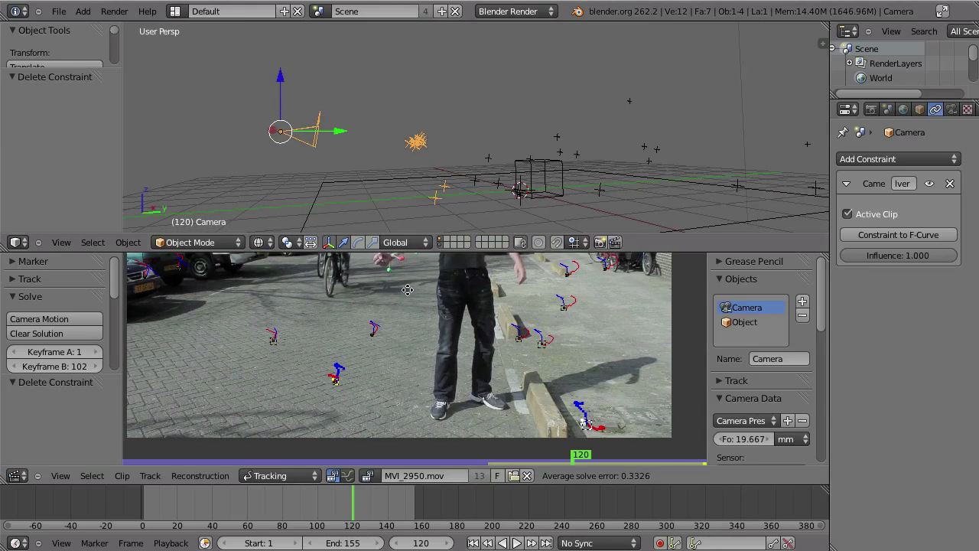
pyautogui.moveTo(408, 290); pyautogui.dragTo(399, 312, button='middle')
pyautogui.moveTo(457, 193); pyautogui.dragTo(434, 204, button='middle')
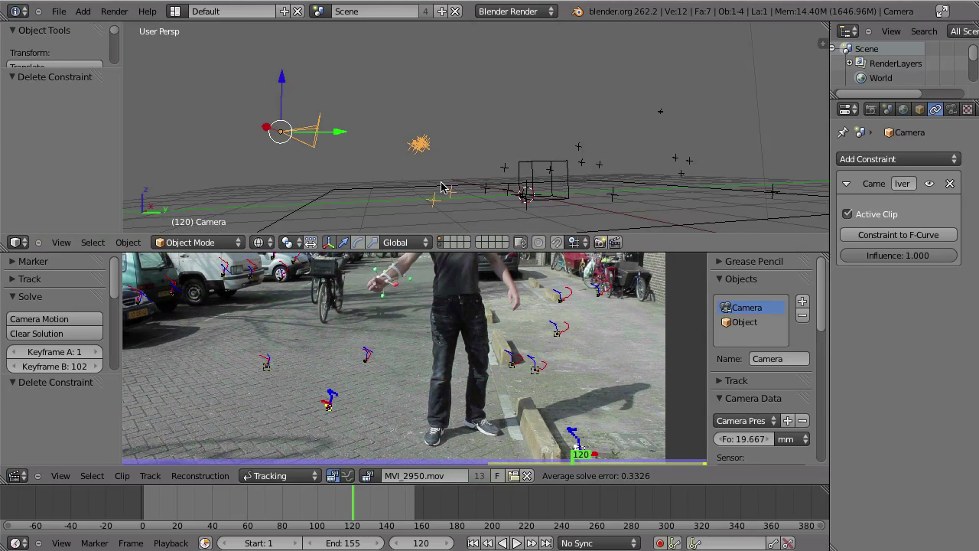
pyautogui.moveTo(432, 318); pyautogui.dragTo(424, 334, button='middle')
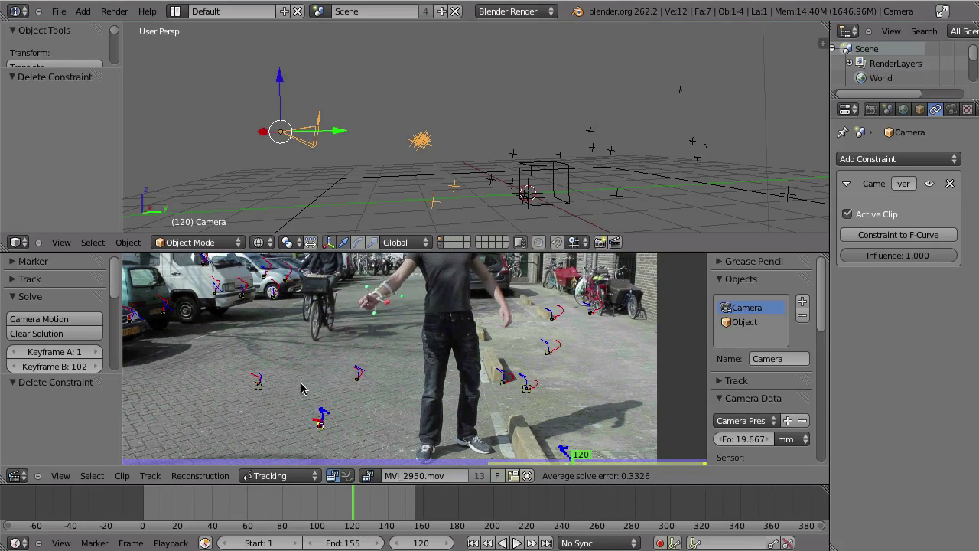
pyautogui.moveTo(464, 426); pyautogui.dragTo(429, 400, button='middle')
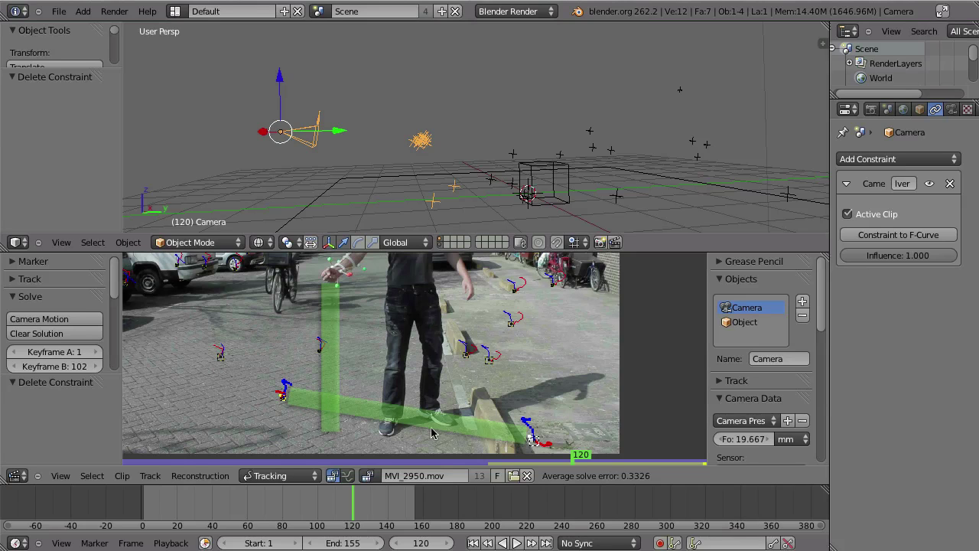
pyautogui.moveTo(394, 365); pyautogui.dragTo(389, 427, button='middle')
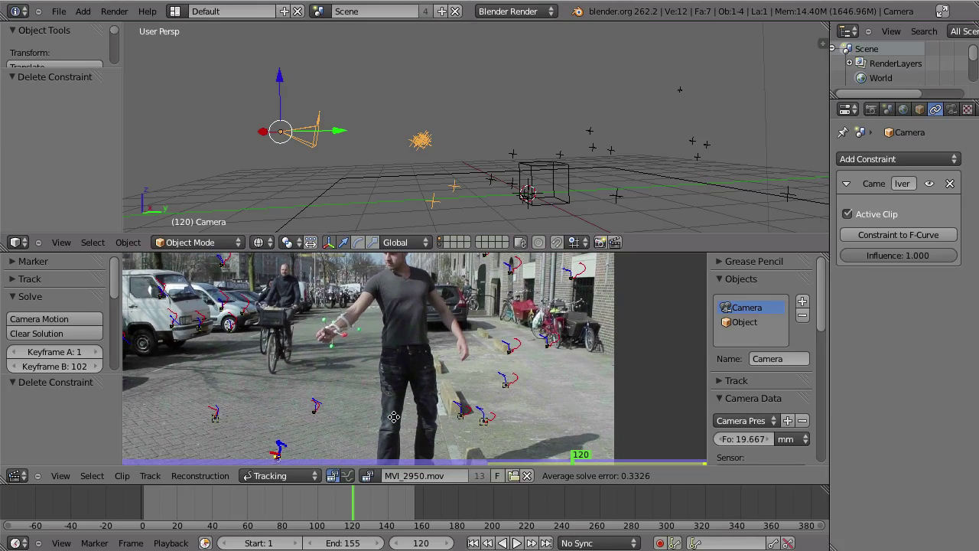
pyautogui.moveTo(355, 362)
pyautogui.mouseDown(button='middle')
pyautogui.moveTo(360, 382)
pyautogui.moveTo(362, 364)
pyautogui.mouseUp(button='middle')
pyautogui.moveTo(439, 168)
pyautogui.mouseDown(button='middle')
pyautogui.moveTo(436, 160)
pyautogui.moveTo(434, 183)
pyautogui.mouseUp(button='middle')
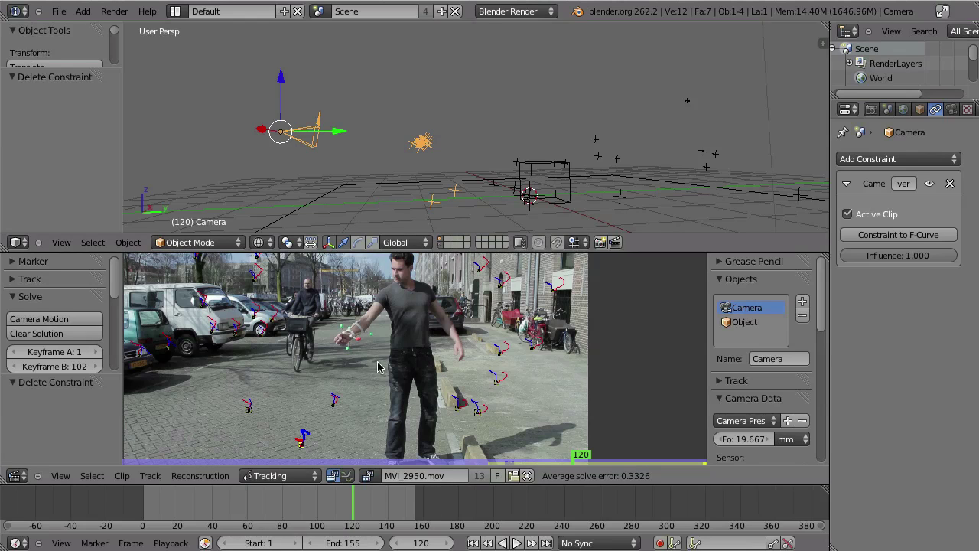
# Switch to the Object tracks and select the two markers on the wrist and forearm bands, keeping the clip view in Reconstruction mode.
pyautogui.click(754, 331)
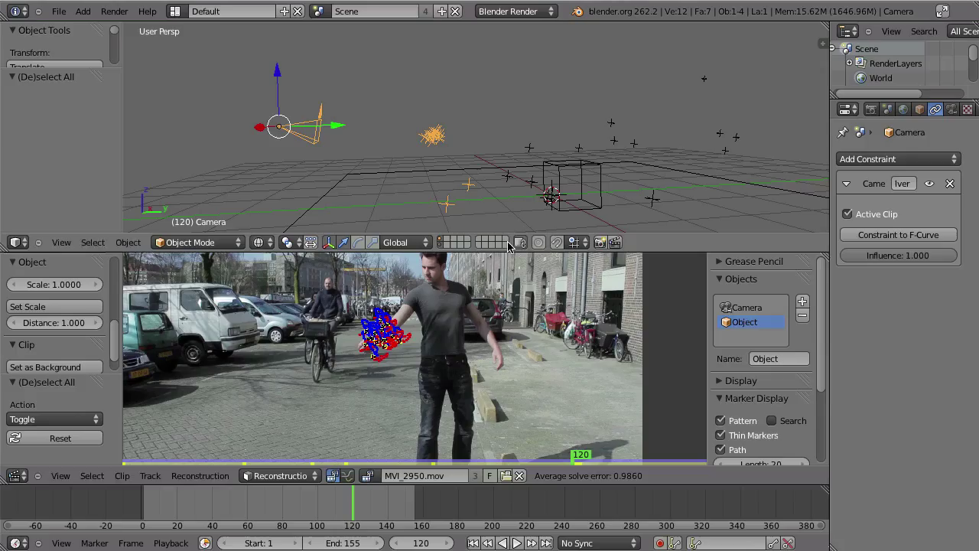
pyautogui.hotkey('ctrl', 'Up')
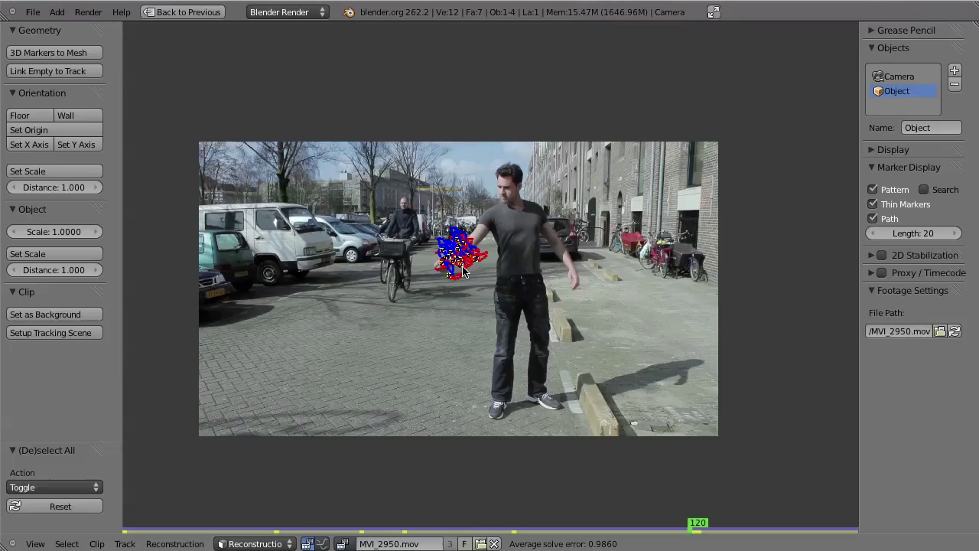
pyautogui.scroll(4, 487, 265)
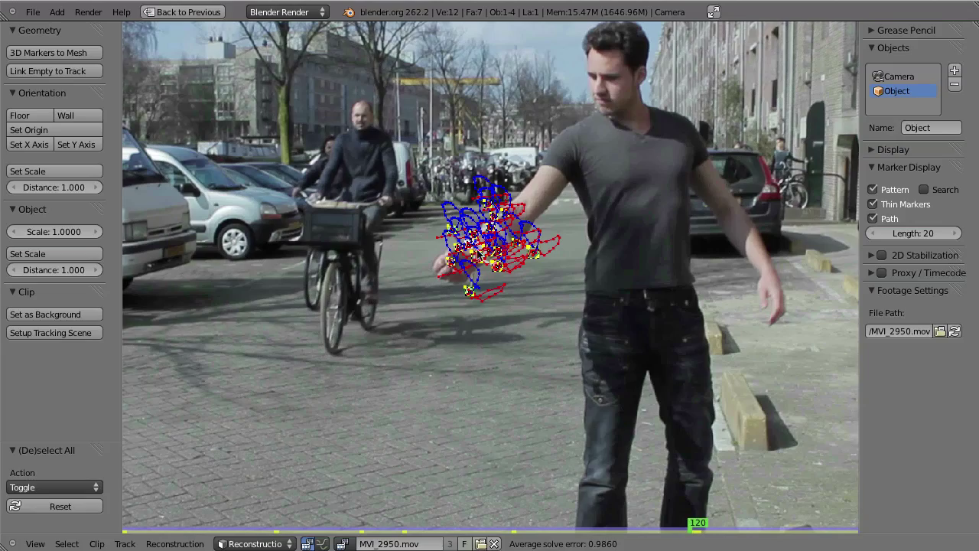
pyautogui.scroll(3, 477, 255)
pyautogui.scroll(4, 459, 276)
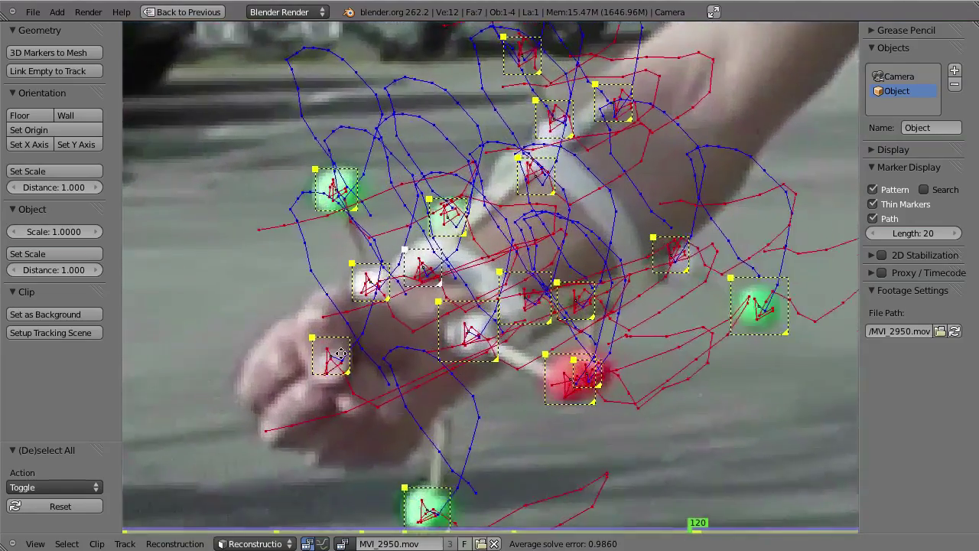
pyautogui.scroll(1, 340, 353)
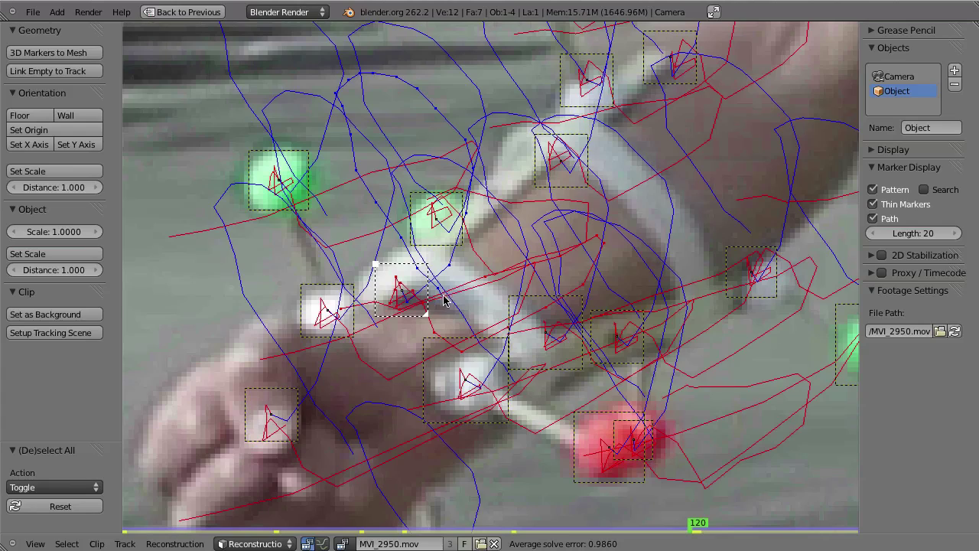
pyautogui.scroll(-1, 428, 298)
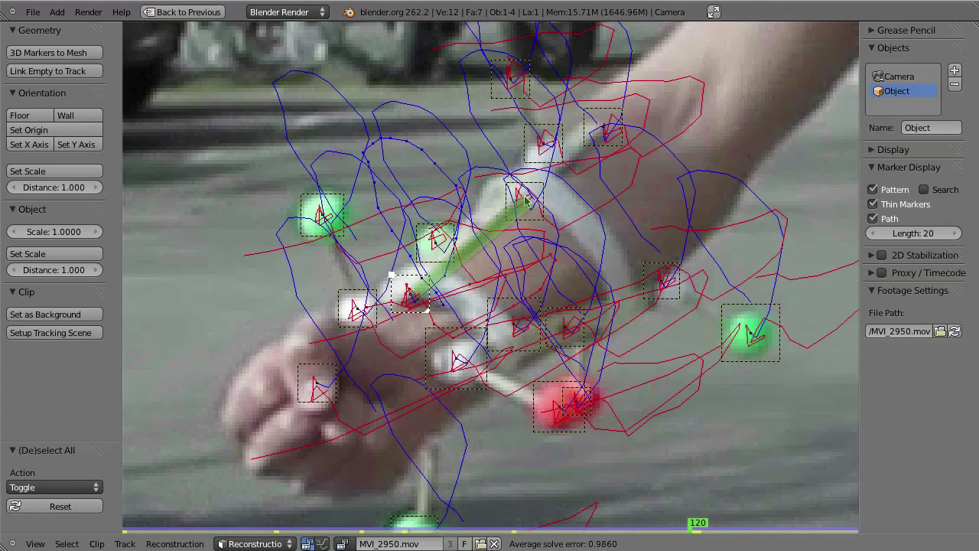
pyautogui.keyDown('shift'); pyautogui.click(519, 223); pyautogui.keyUp('shift')
pyautogui.click(243, 544)
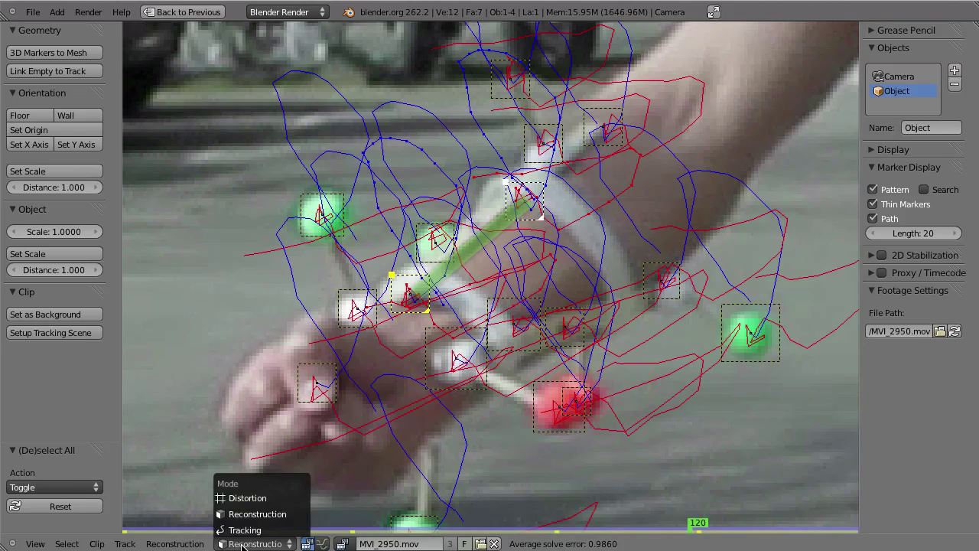
pyautogui.click(239, 513)
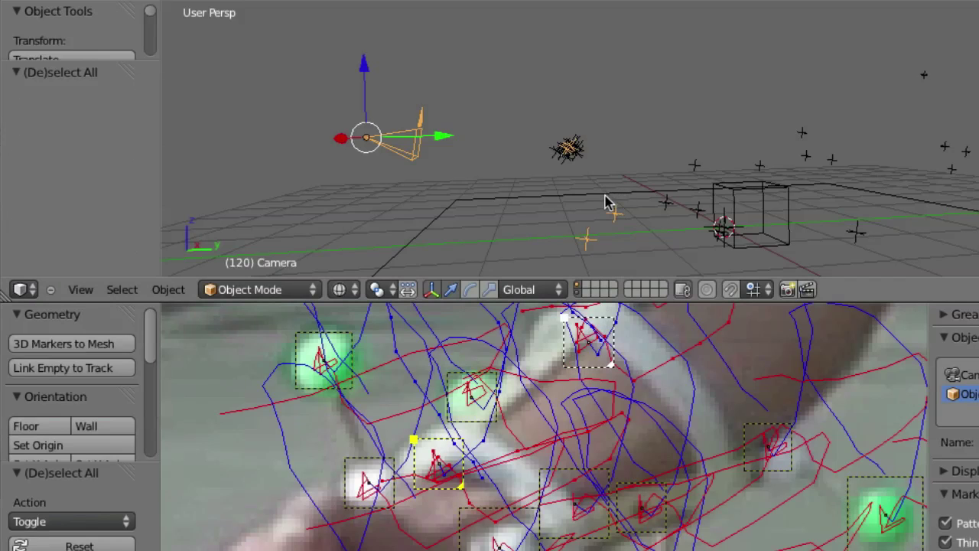
# Set the Object distance between the two selected markers to 0.1, apply Set Scale and inspect the marker cloud in the 3D view.
pyautogui.moveTo(604, 205); pyautogui.dragTo(583, 143, button='middle')
pyautogui.moveTo(559, 405); pyautogui.dragTo(571, 431, button='middle')
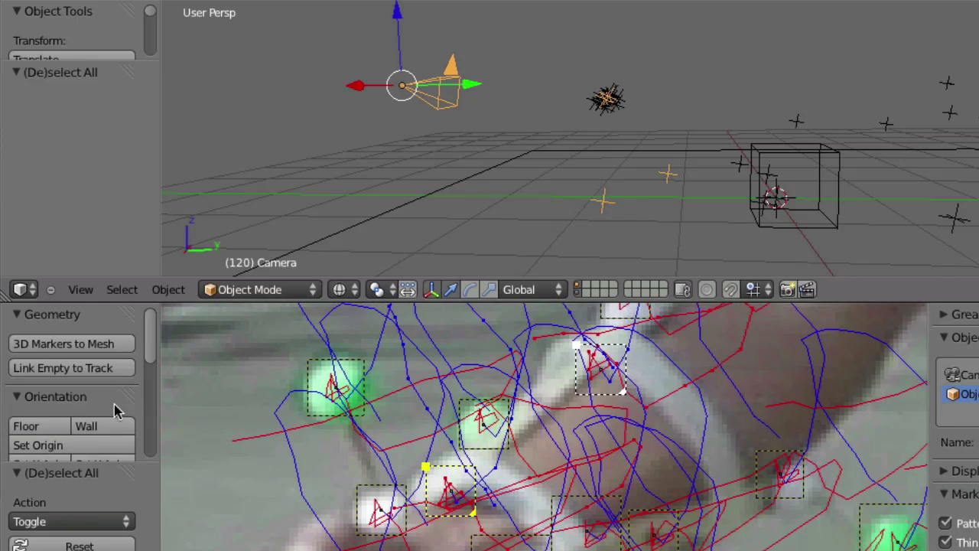
pyautogui.scroll(-6, 146, 350)
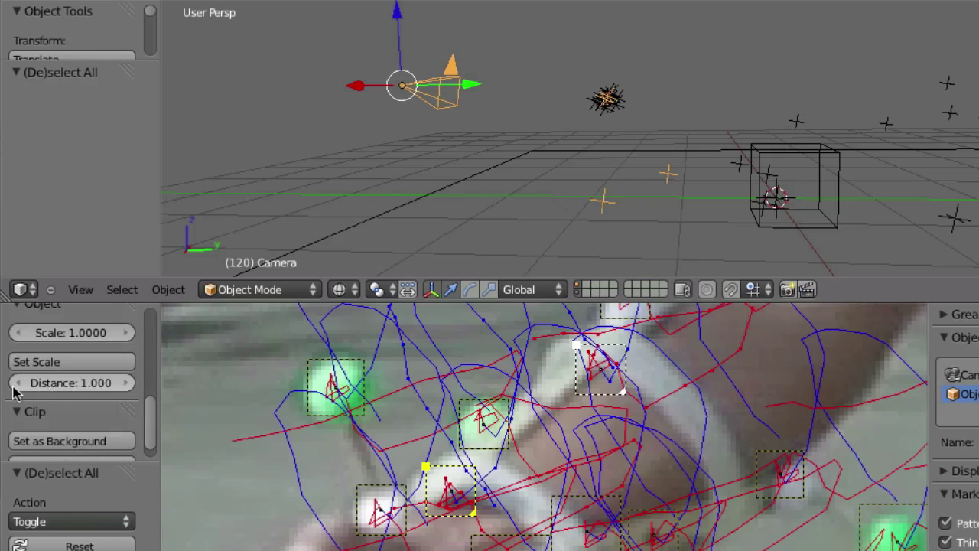
pyautogui.click(70, 385)
pyautogui.press('BackSpace')
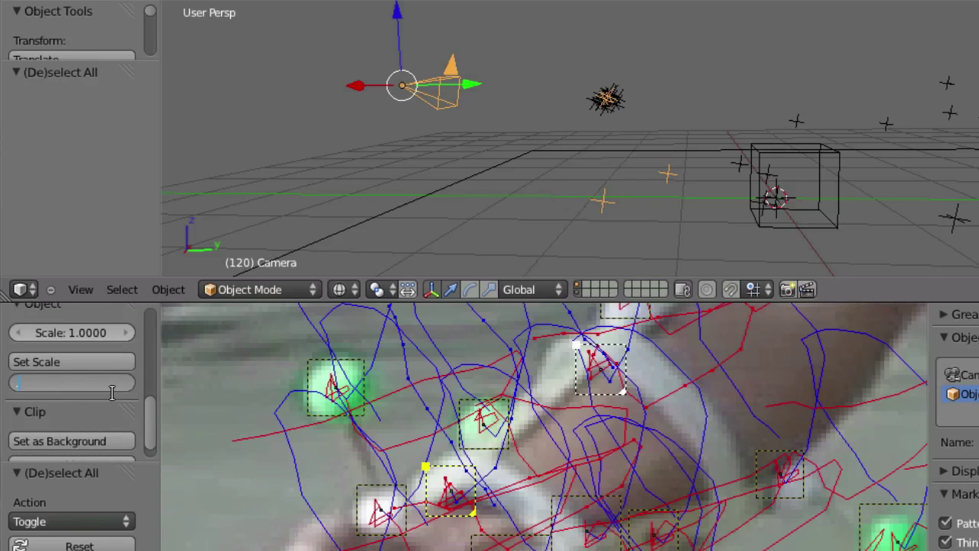
pyautogui.write('.1')
pyautogui.press('Return')
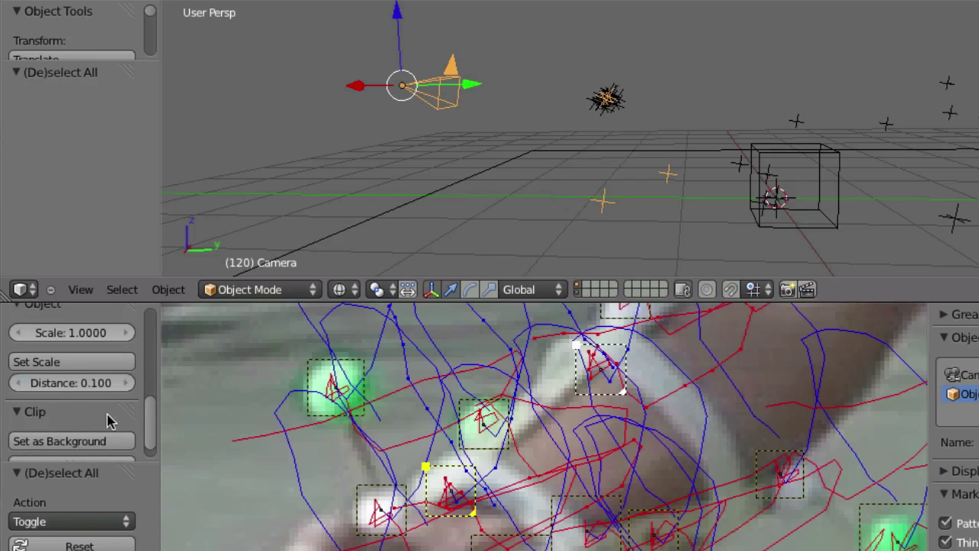
pyautogui.click(72, 362)
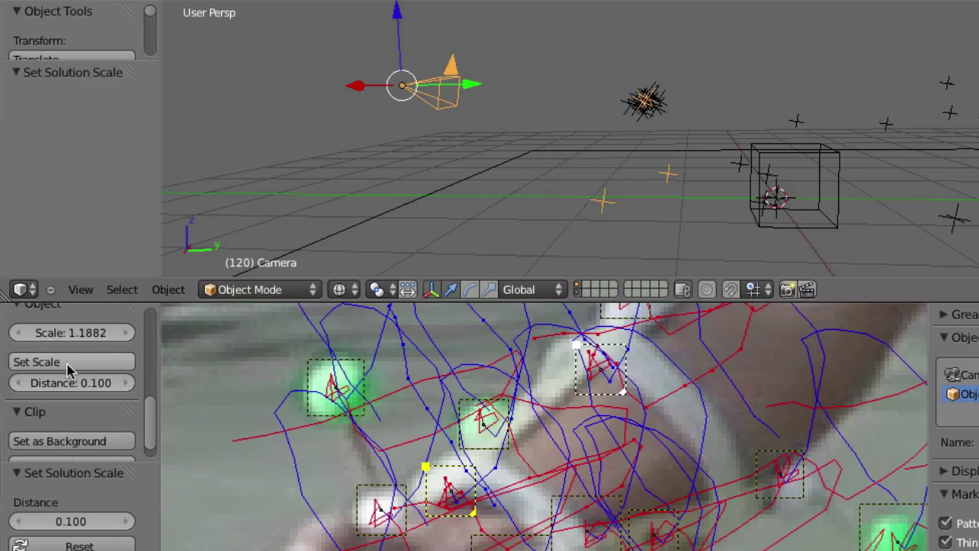
pyautogui.moveTo(626, 153); pyautogui.dragTo(653, 170, button='middle')
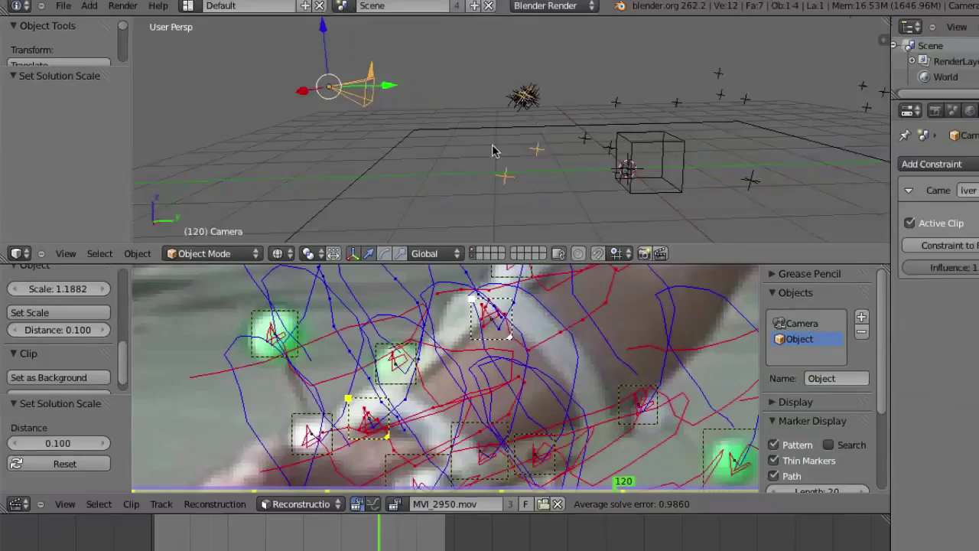
pyautogui.moveTo(492, 145)
pyautogui.mouseDown(button='middle')
pyautogui.moveTo(507, 151)
pyautogui.moveTo(495, 150)
pyautogui.mouseUp(button='middle')
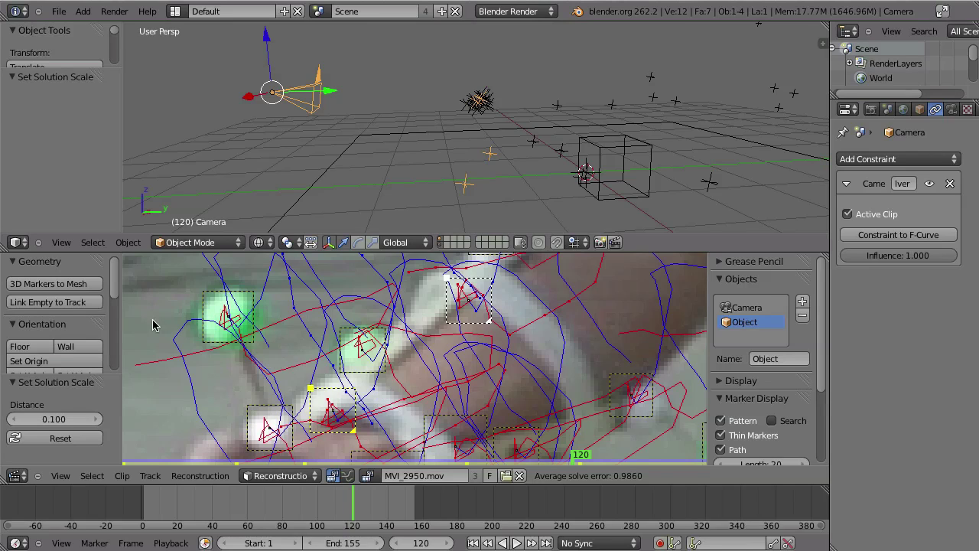
# Try larger Object scale values, up to 34.9601, while looking through the camera.
pyautogui.moveTo(114, 269); pyautogui.dragTo(107, 332)
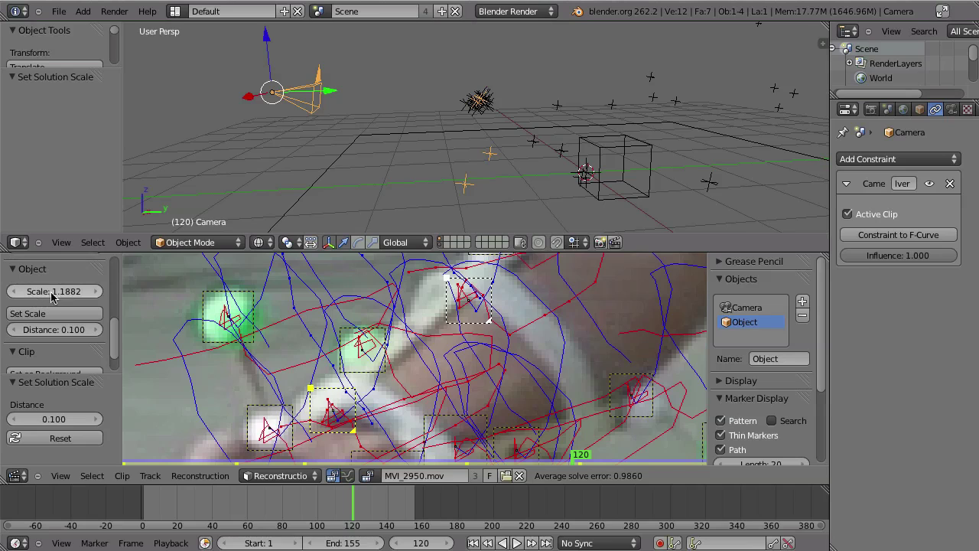
pyautogui.moveTo(55, 293)
pyautogui.mouseDown()
pyautogui.moveTo(37, 297)
pyautogui.moveTo(51, 297)
pyautogui.mouseUp()
pyautogui.press('KP_0')
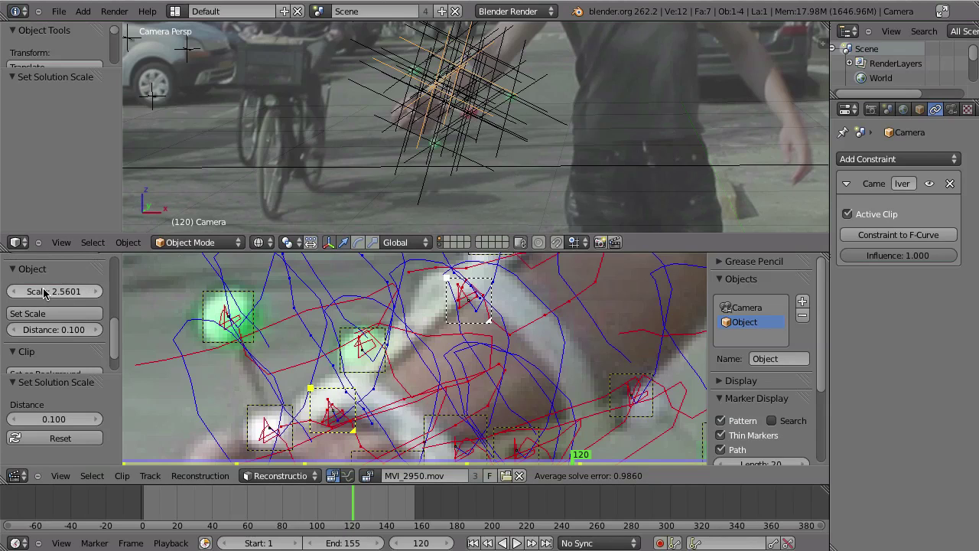
pyautogui.moveTo(44, 293)
pyautogui.mouseDown()
pyautogui.moveTo(98, 293)
pyautogui.moveTo(15, 297)
pyautogui.moveTo(58, 297)
pyautogui.mouseUp()
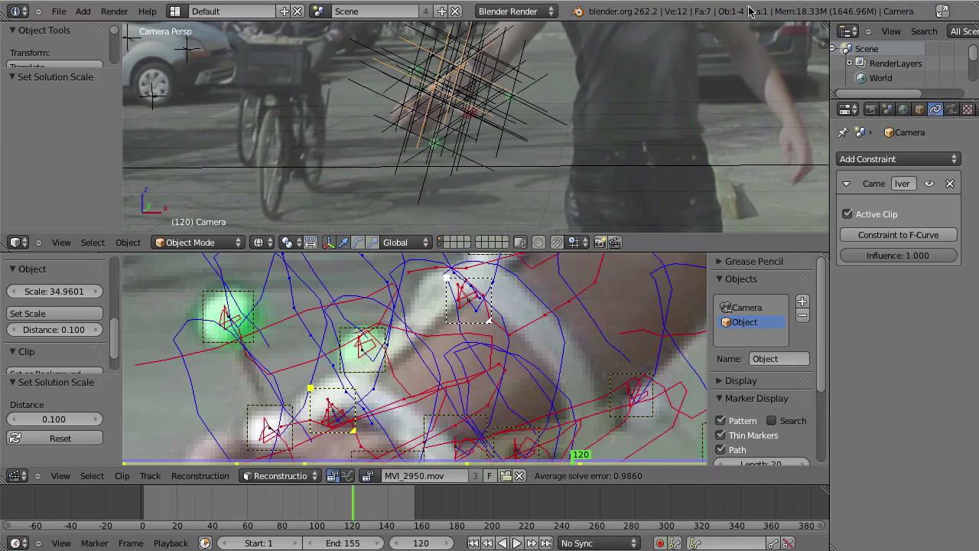
# Split the 3D view into two side-by-side views, keeping one on the camera and switching the other to a free view of the scene.
pyautogui.moveTo(824, 25); pyautogui.dragTo(633, 38)
pyautogui.moveTo(574, 38); pyautogui.dragTo(501, 46)
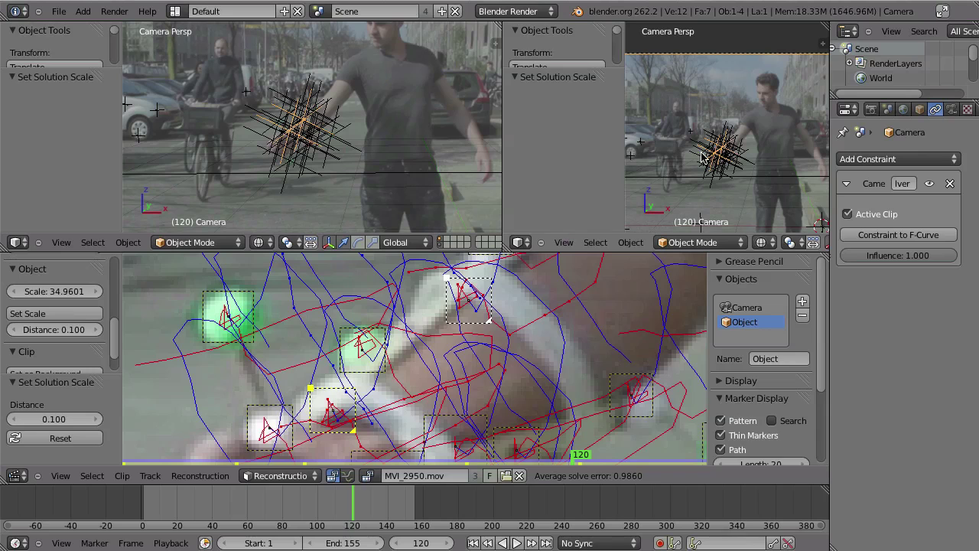
pyautogui.press('KP_3')
pyautogui.keyDown('shift'); pyautogui.moveTo(677, 97); pyautogui.dragTo(707, 166, button='middle'); pyautogui.keyUp('shift')
pyautogui.scroll(-1, 707, 166)
# Return the Object scale to 1.1882, inspect the scene in the free view and go to frame 119.
pyautogui.moveTo(76, 291); pyautogui.dragTo(34, 297)
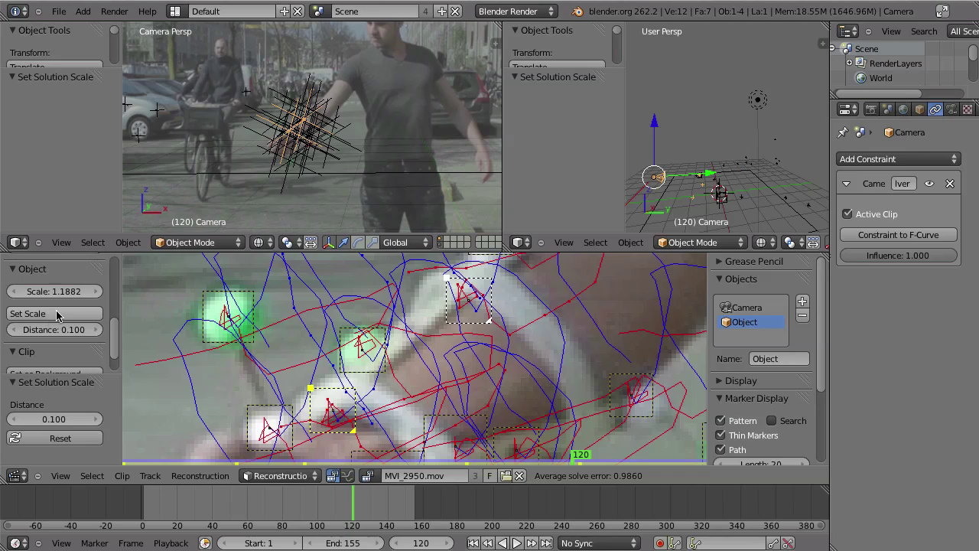
pyautogui.moveTo(711, 182)
pyautogui.mouseDown(button='middle')
pyautogui.moveTo(696, 182)
pyautogui.moveTo(694, 197)
pyautogui.moveTo(706, 186)
pyautogui.mouseUp(button='middle')
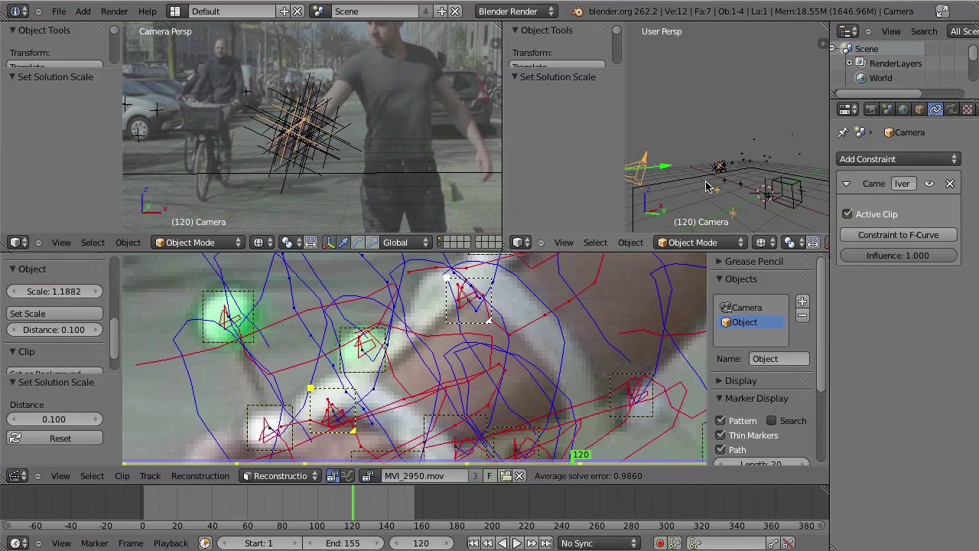
pyautogui.press('Left')
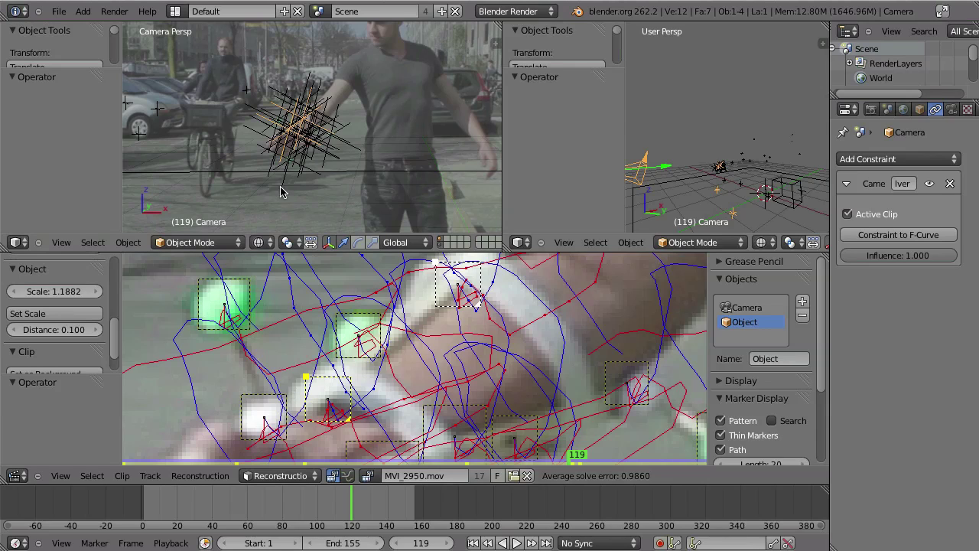
# Add a cube mesh at the scene origin and scale it down in the camera view.
pyautogui.hotkey('shift', 'a')
pyautogui.moveTo(244, 105)
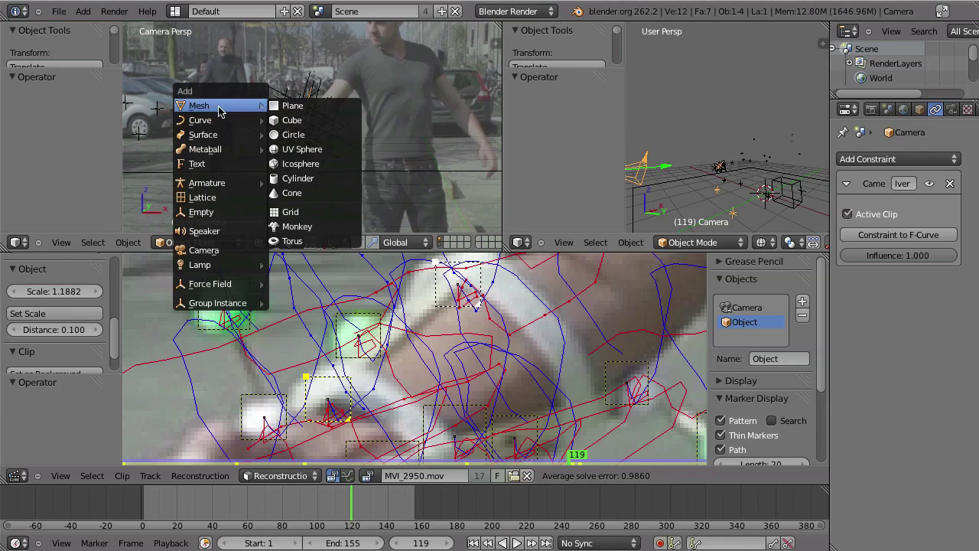
pyautogui.click(293, 120)
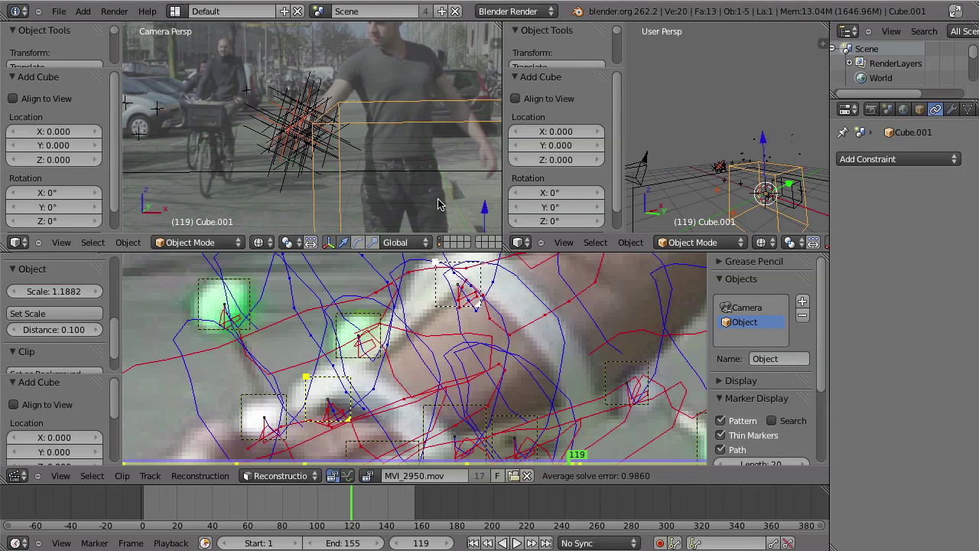
pyautogui.press('s')
pyautogui.click(418, 188)
# Reposition and rescale the cube over the man and arm markers, with a final move of about -0.252 in X and 0.262 in Z.
pyautogui.press('g')
pyautogui.click(329, 131)
pyautogui.press('s')
pyautogui.click(399, 192)
pyautogui.press('g')
pyautogui.click(361, 155)
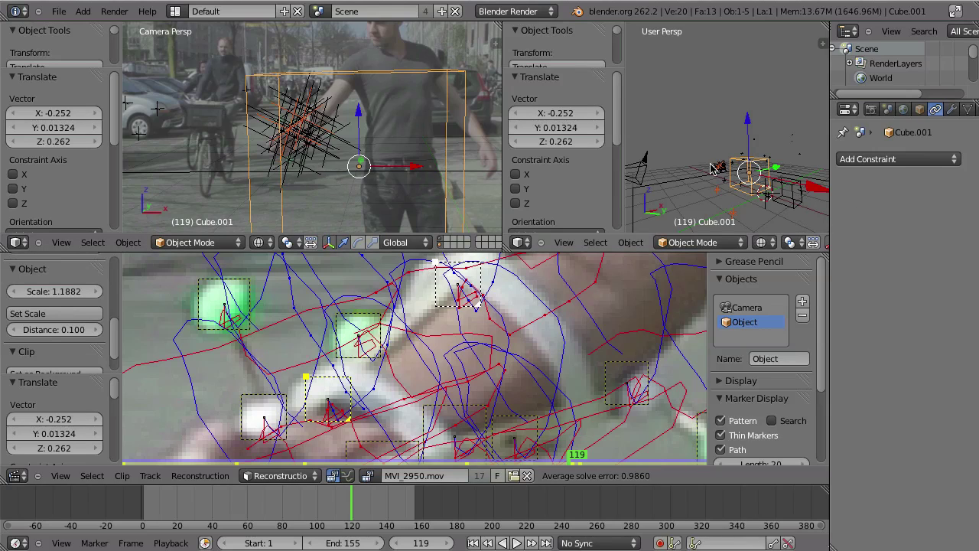
# Add an Object Solver constraint to the cube, using Object as the tracked object and Camera as the camera, and play back the animation.
pyautogui.scroll(1, 717, 173)
pyautogui.scroll(4, 716, 173)
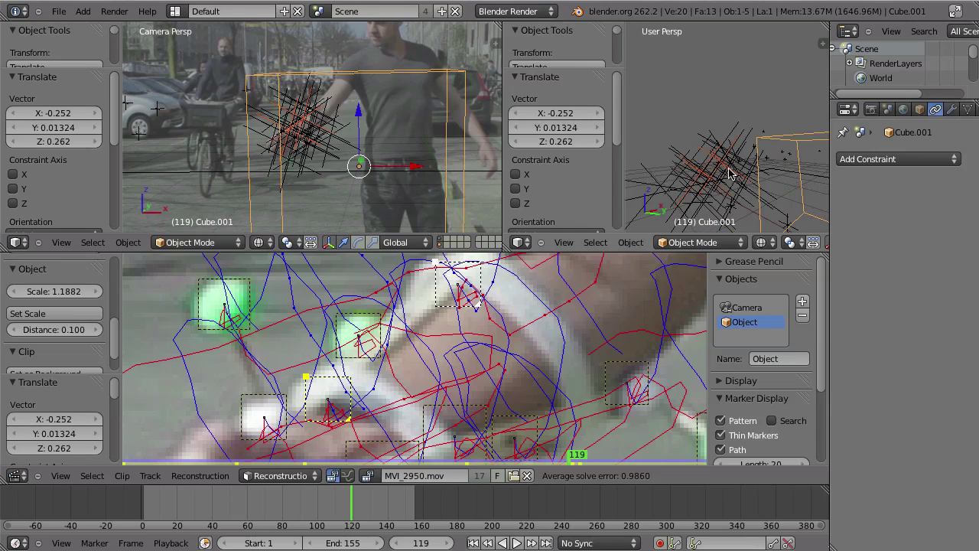
pyautogui.scroll(-5, 704, 191)
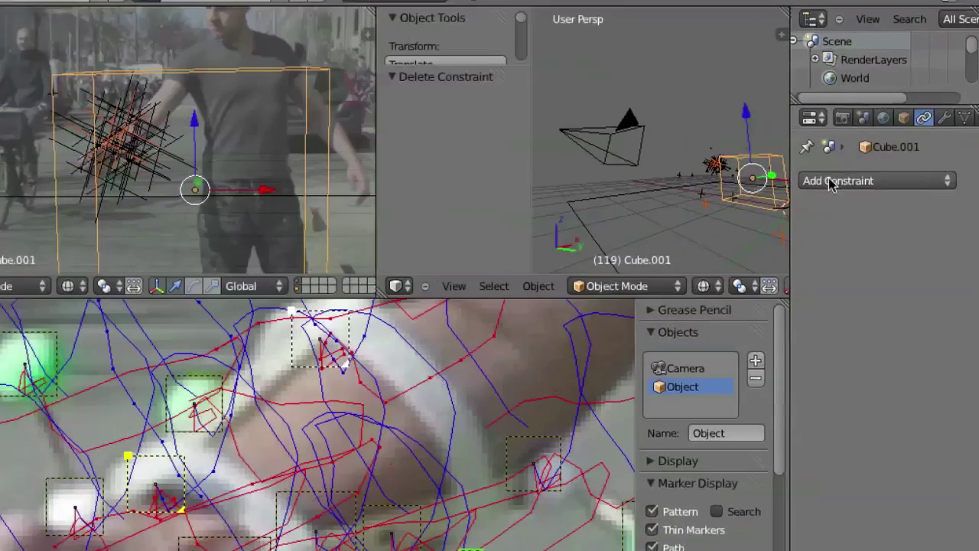
pyautogui.click(859, 159)
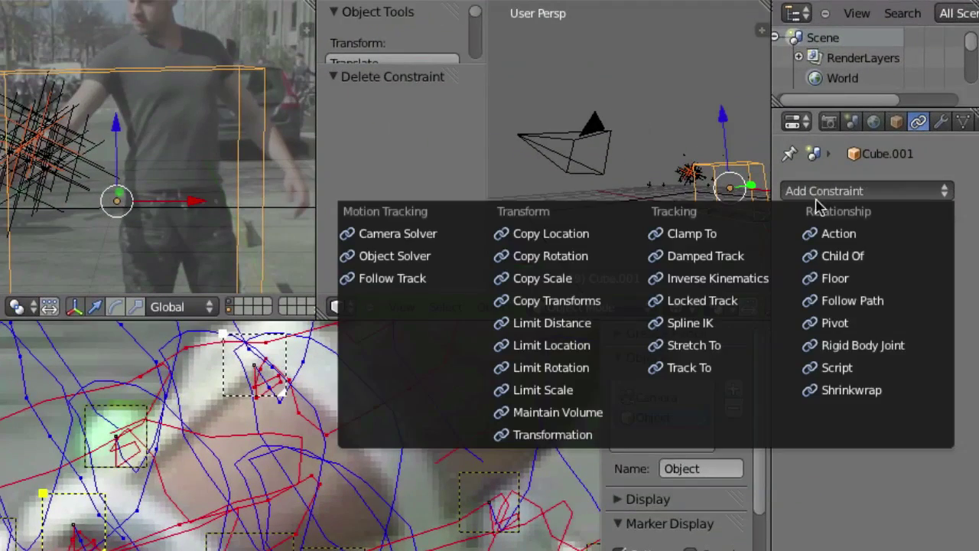
pyautogui.click(560, 198)
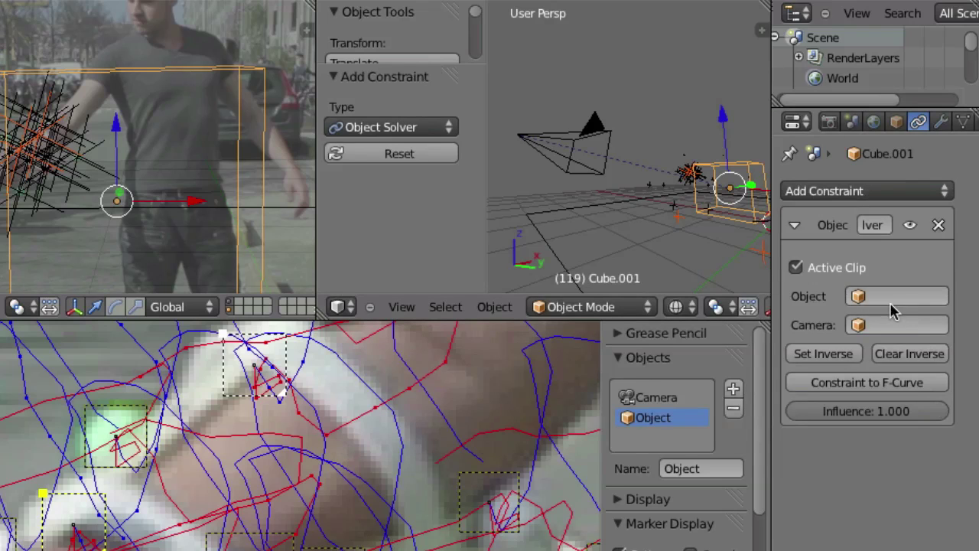
pyautogui.click(881, 299)
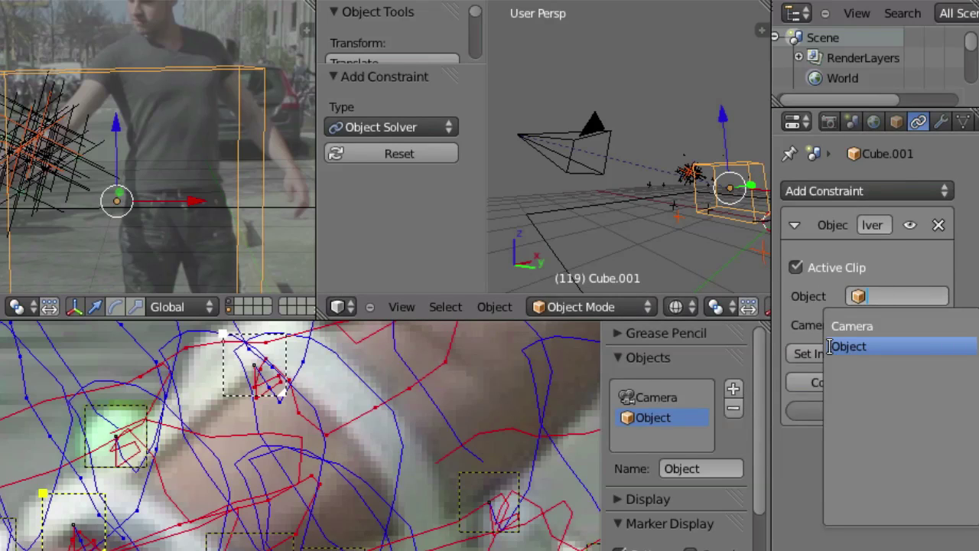
pyautogui.click(868, 346)
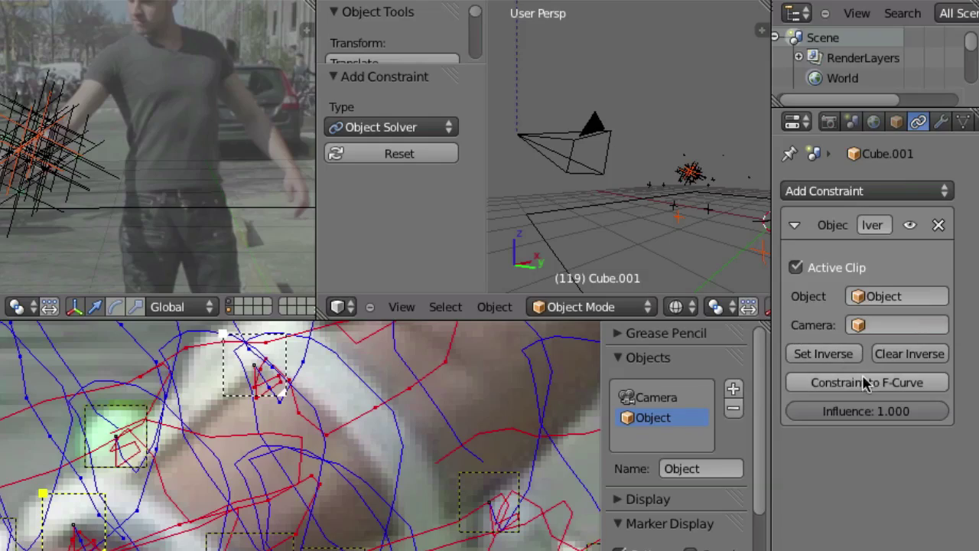
pyautogui.click(885, 327)
pyautogui.click(855, 355)
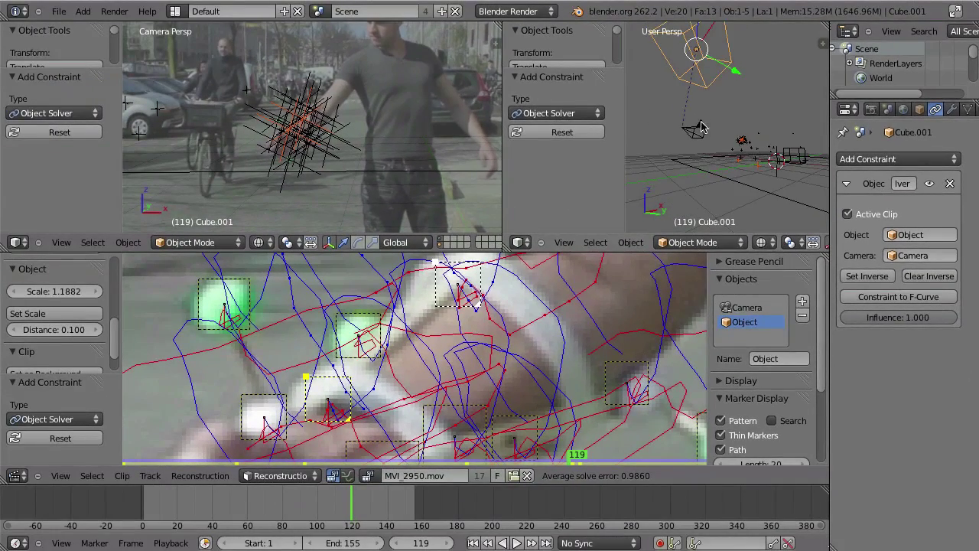
pyautogui.hotkey('alt', 'a')
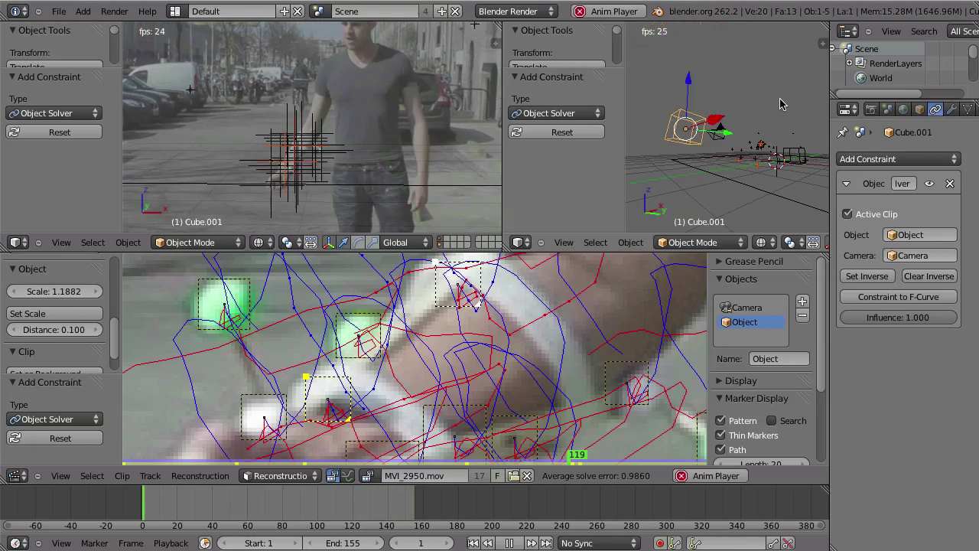
pyautogui.press('Escape')
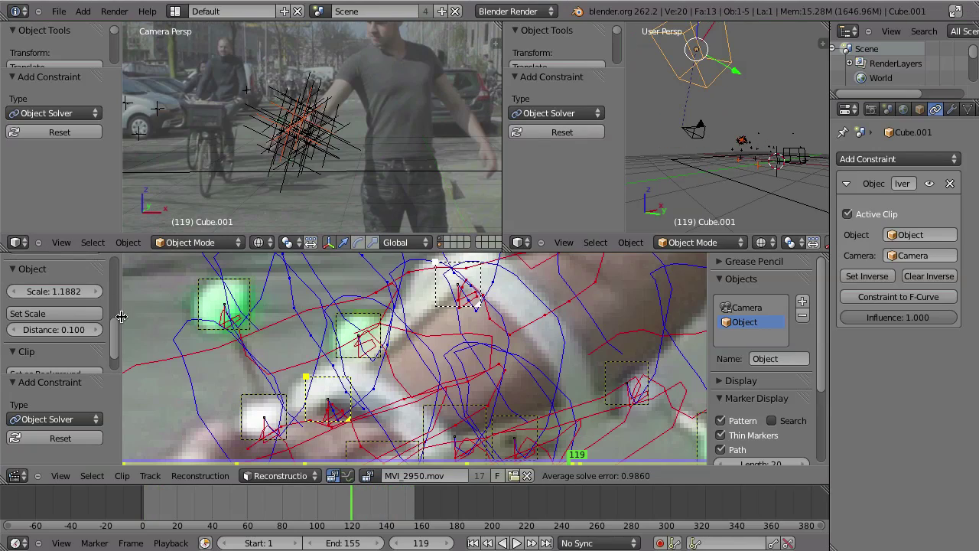
# Set the object reconstruction's origin at the tracker on the upper white wristband and play back the cube's motion.
pyautogui.moveTo(115, 352); pyautogui.dragTo(125, 302)
pyautogui.rightClick(463, 309)
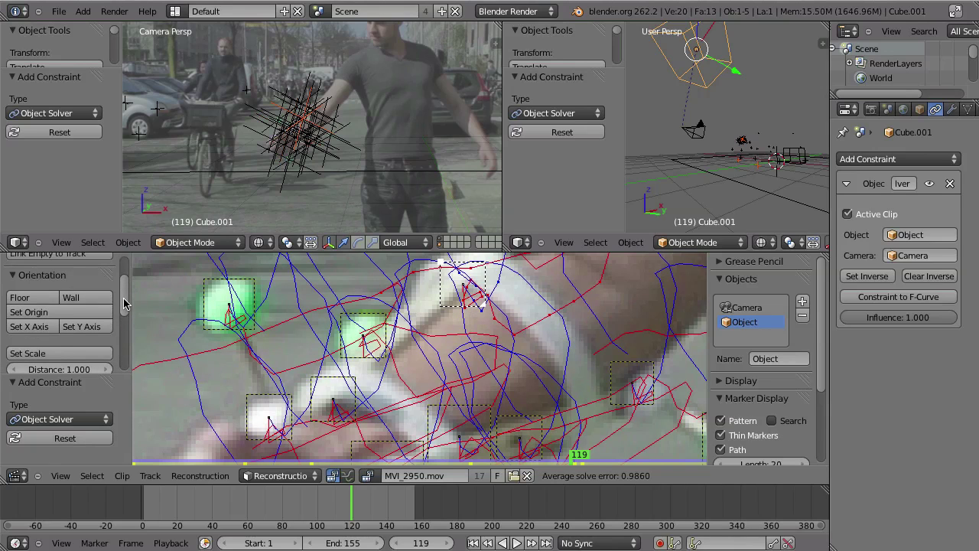
pyautogui.click(35, 314)
pyautogui.hotkey('alt', 'a')
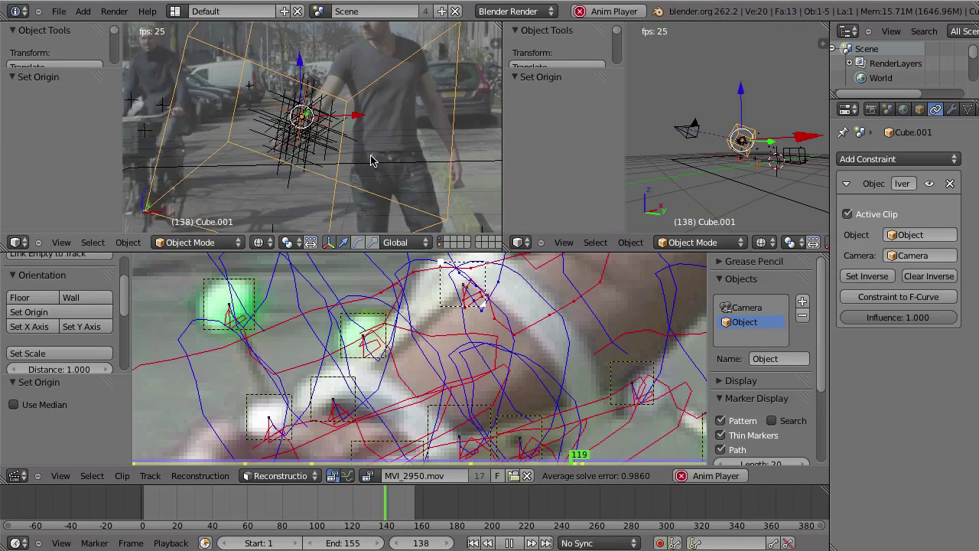
pyautogui.press('Escape')
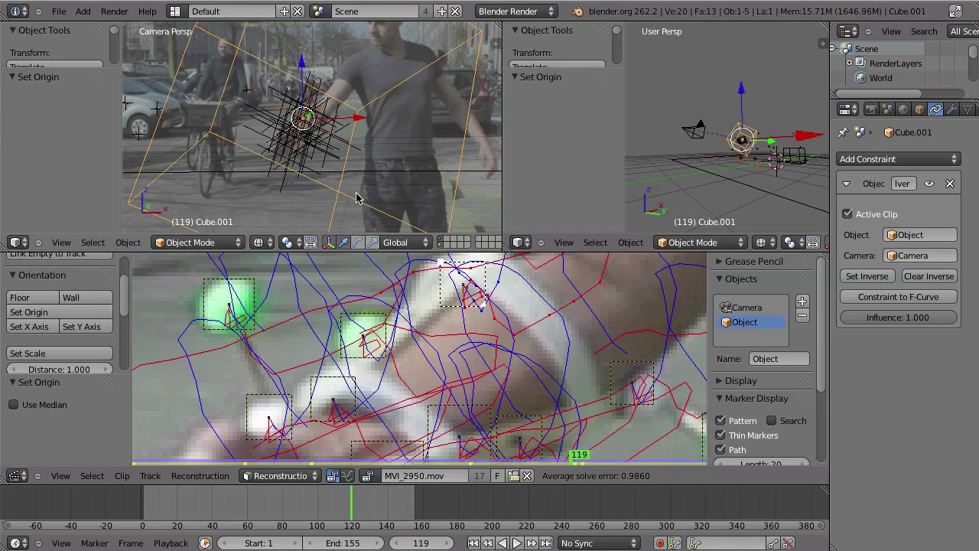
# Scale the cube by 0.195 and rotate it by about -46.41° to line up with the arm markers.
pyautogui.press('s')
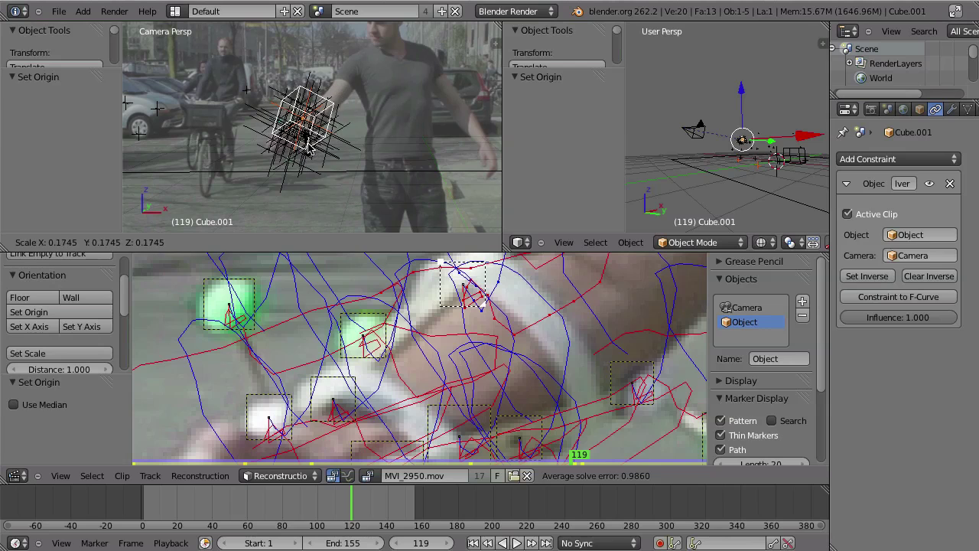
pyautogui.click(337, 153)
pyautogui.press('r')
pyautogui.press('r')
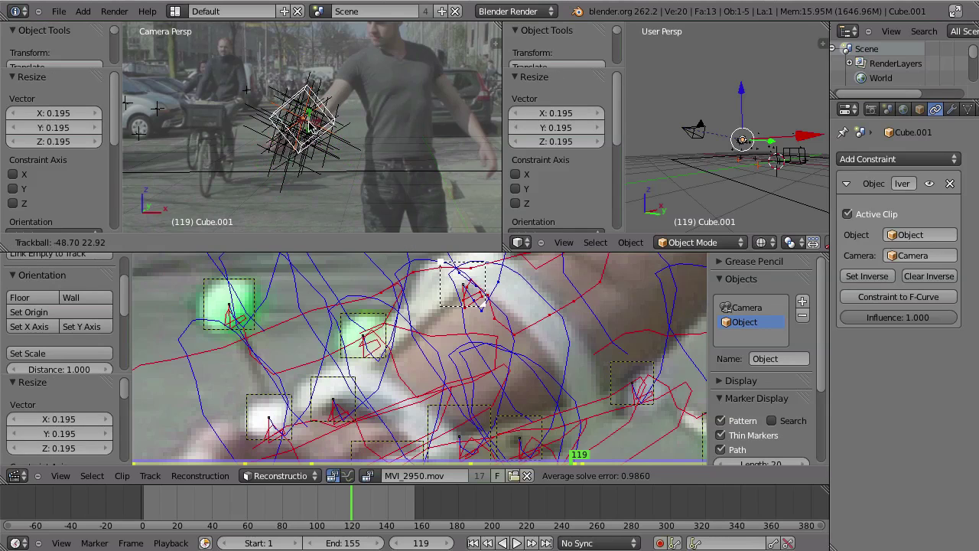
pyautogui.click(360, 191)
pyautogui.hotkey('alt', 'a')
pyautogui.press('Escape')
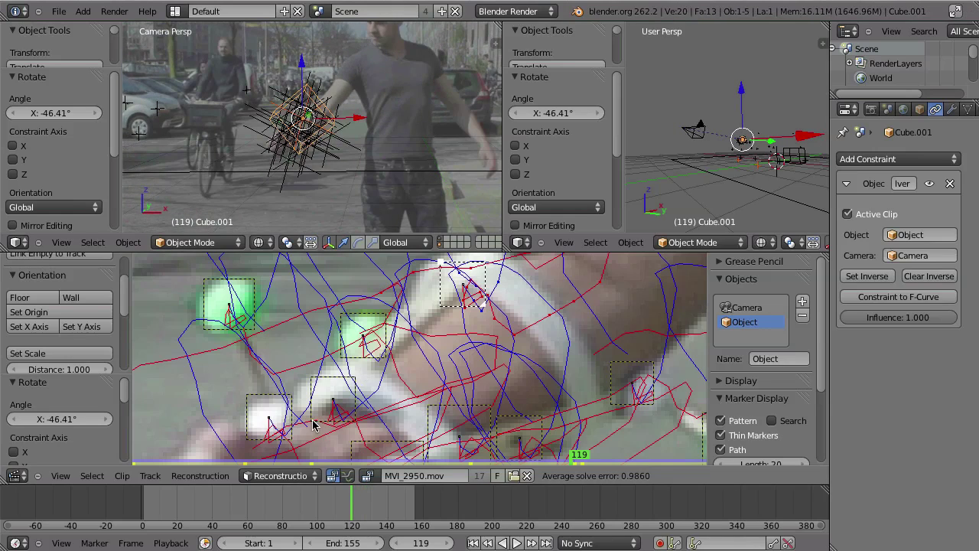
# Set the object's X axis with the tracker near the hand and stretch the cube by 2.386 along its local X axis.
pyautogui.click(30, 327)
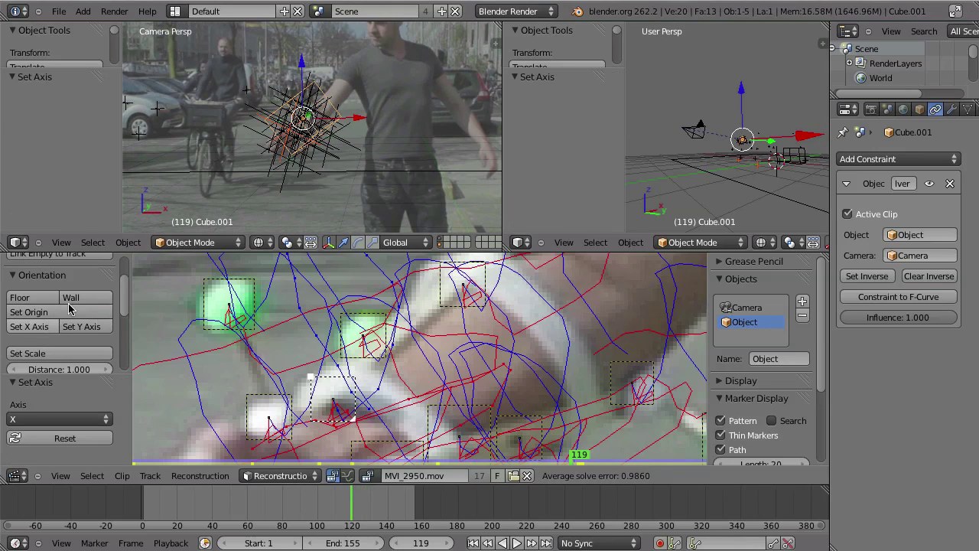
pyautogui.hotkey('ctrl', 'Up')
pyautogui.press('s')
pyautogui.press('x')
pyautogui.press('KP_0')
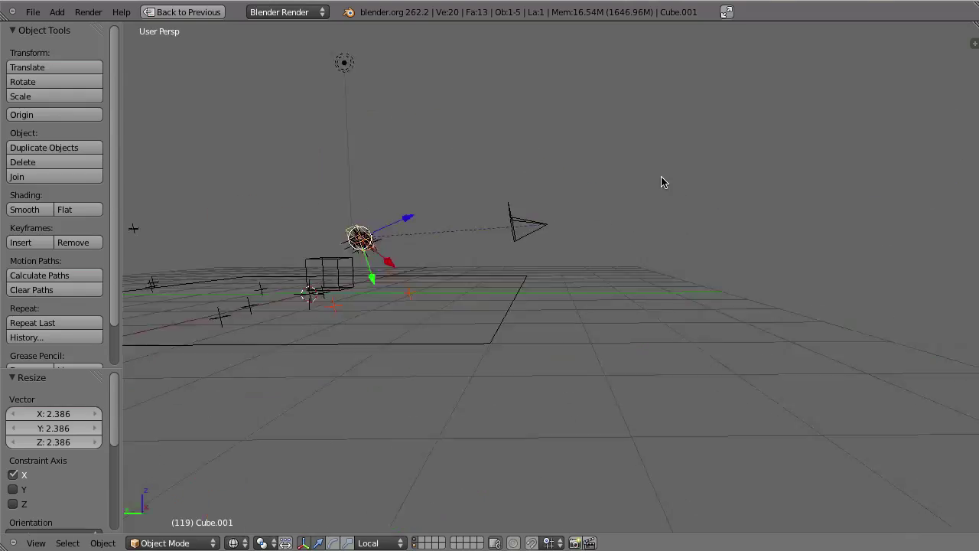
pyautogui.hotkey('alt', 'a')
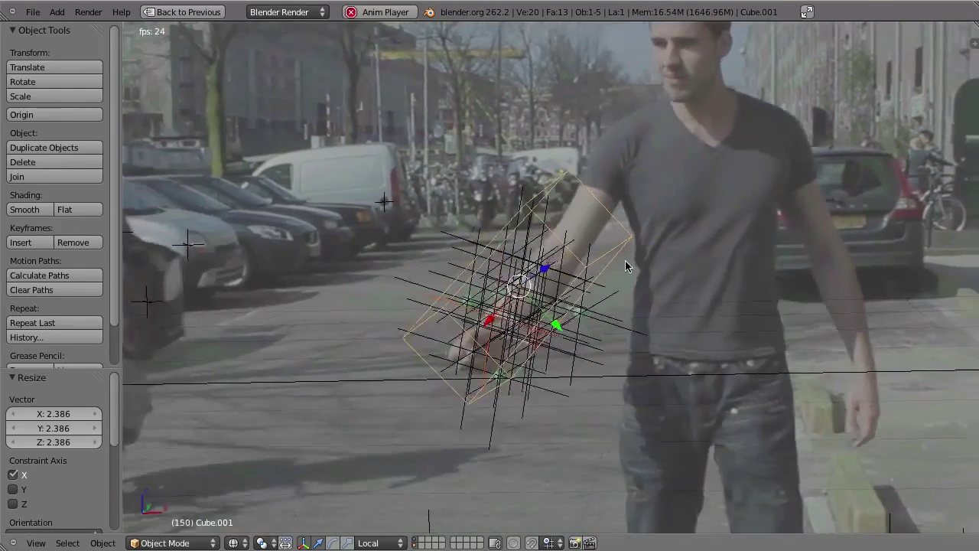
pyautogui.press('Escape')
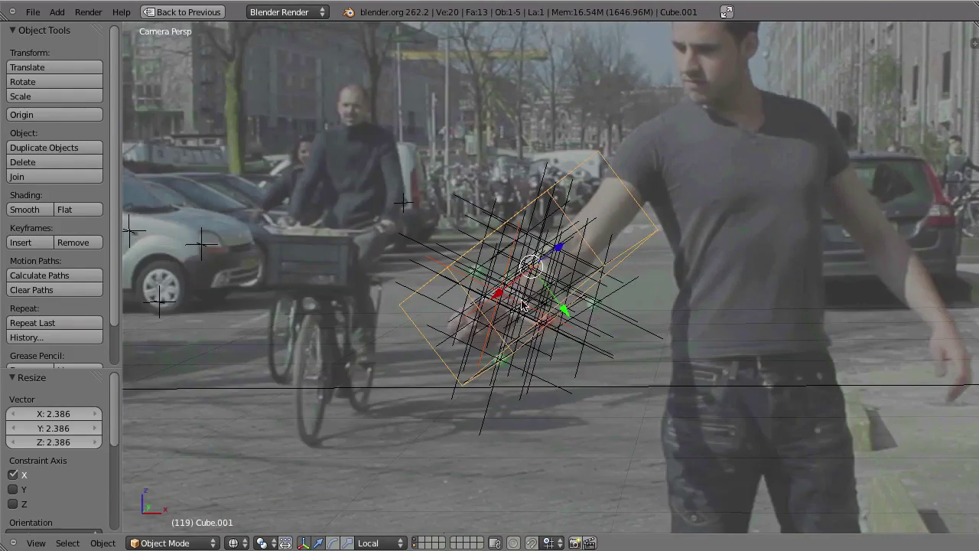
# Play the shot from frame 1 in the camera view to check how the cube follows the arm.
pyautogui.hotkey('shift', 'Left')
pyautogui.keyDown('shift'); pyautogui.moveTo(572, 359); pyautogui.dragTo(545, 292, button='middle'); pyautogui.keyUp('shift')
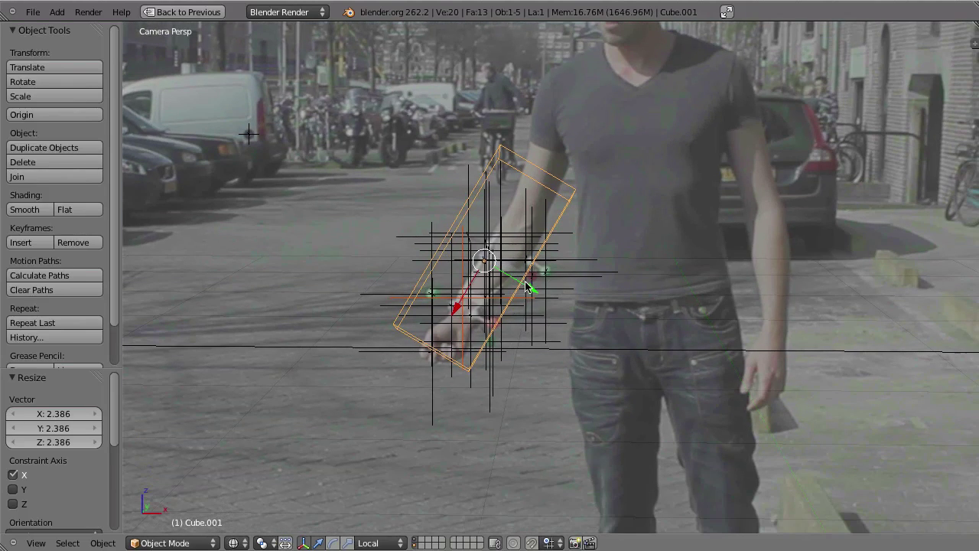
pyautogui.hotkey('alt', 'a')
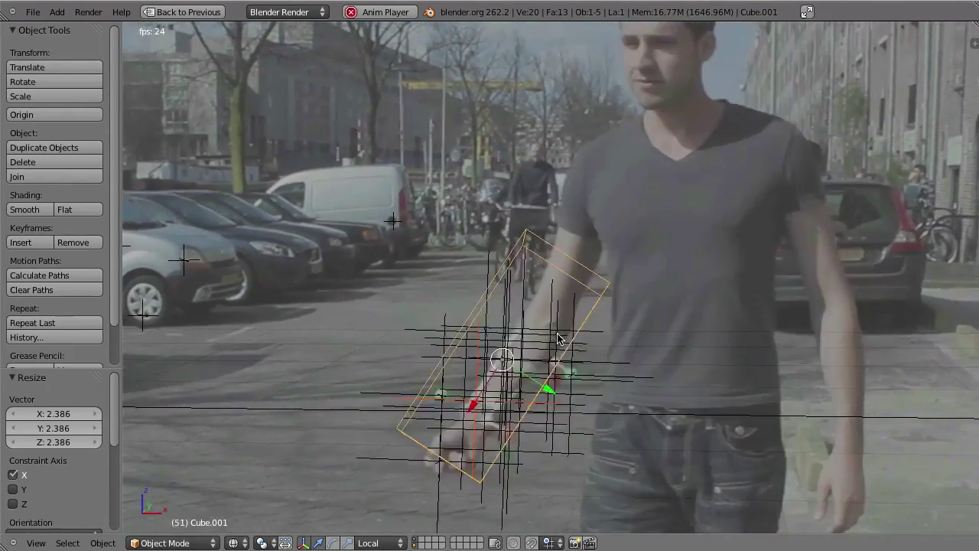
pyautogui.press('Escape')
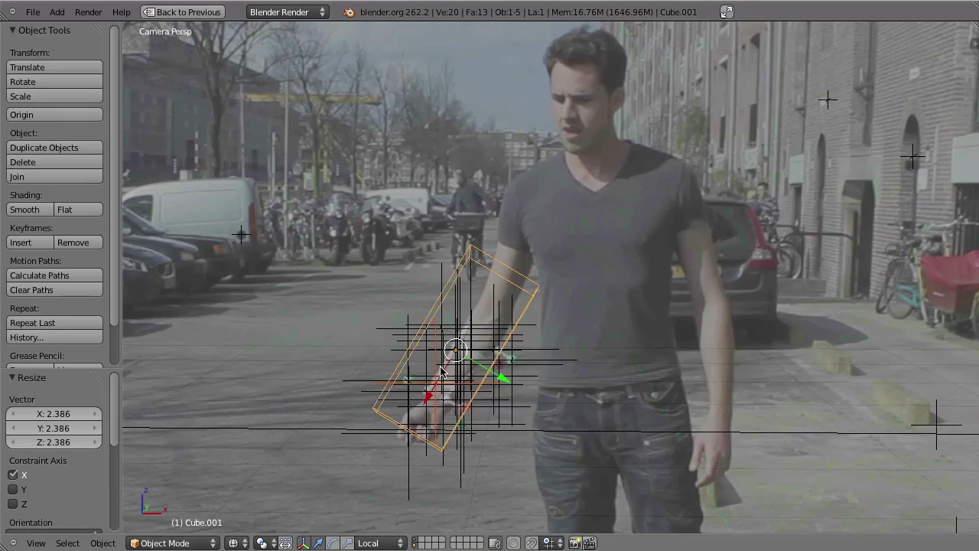
# Step through the shot frame by frame from frame 1 to 46, checking the cube's alignment with the forearm.
pyautogui.press('Right')
pyautogui.press('Right')
pyautogui.press('Right')
pyautogui.press('Right')
pyautogui.press('Right')
pyautogui.press('Right')
pyautogui.press('Right')
pyautogui.press('Right')
pyautogui.press('Right')
pyautogui.press('Right')
pyautogui.press('Right')
pyautogui.press('Right')
pyautogui.press('Right')
pyautogui.press('Right')
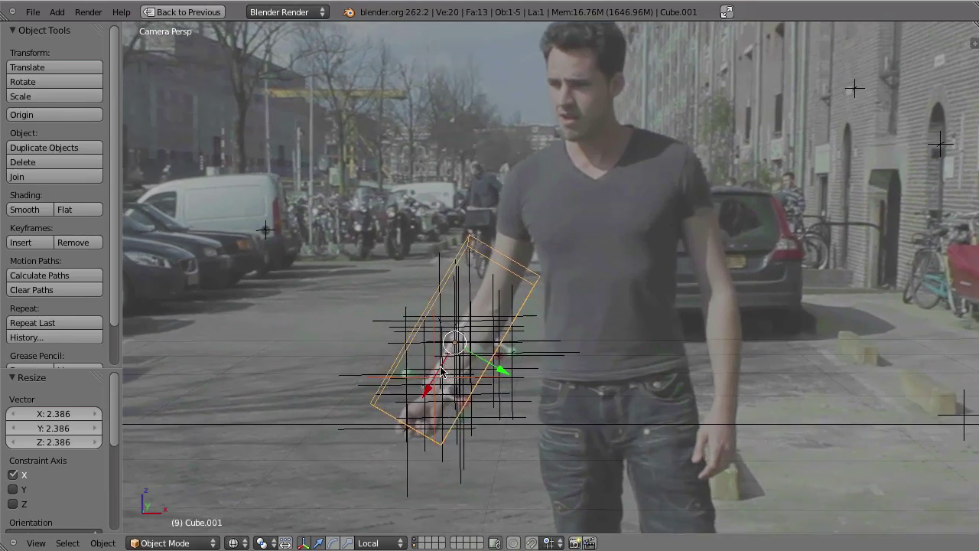
pyautogui.press('Right')
pyautogui.press('Right')
pyautogui.press('Right')
pyautogui.press('Right')
pyautogui.press('Right')
pyautogui.press('Right')
pyautogui.press('Right')
pyautogui.press('Right')
pyautogui.press('Right')
pyautogui.press('Right')
pyautogui.press('Right')
pyautogui.press('Right')
pyautogui.press('Right')
pyautogui.press('Right')
pyautogui.press('Right')
pyautogui.press('Right')
pyautogui.press('Right')
pyautogui.press('Right')
pyautogui.press('Right')
pyautogui.press('Right')
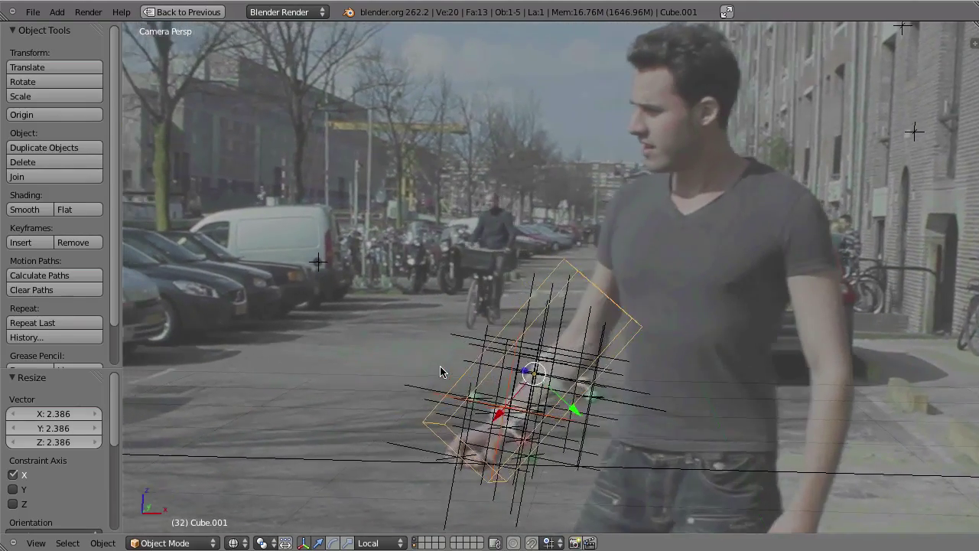
pyautogui.press('Right')
pyautogui.press('Right')
pyautogui.press('Right')
pyautogui.press('Right')
pyautogui.press('Right')
pyautogui.press('Right')
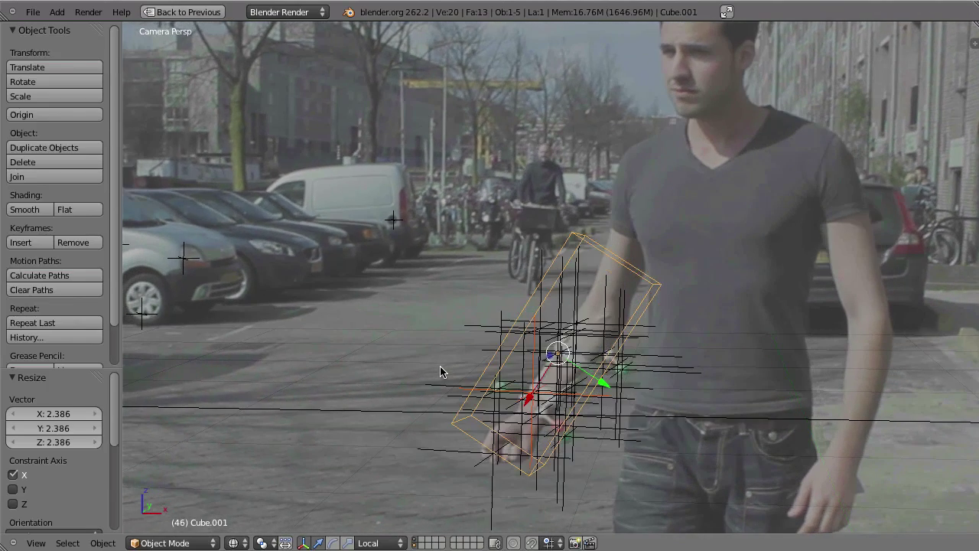
# Examine the cube's orientation from frame to frame around frames 40 to 46 in the free 3D view.
pyautogui.press('Left')
pyautogui.press('Right')
pyautogui.press('Right')
pyautogui.press('Left')
pyautogui.moveTo(592, 327); pyautogui.dragTo(609, 280, button='middle')
pyautogui.press('Left')
pyautogui.press('Left')
pyautogui.press('Left')
pyautogui.press('Left')
pyautogui.press('Left')
pyautogui.press('Left')
pyautogui.press('Right')
pyautogui.press('Right')
pyautogui.press('Right')
pyautogui.press('Right')
pyautogui.press('Right')
pyautogui.press('Right')
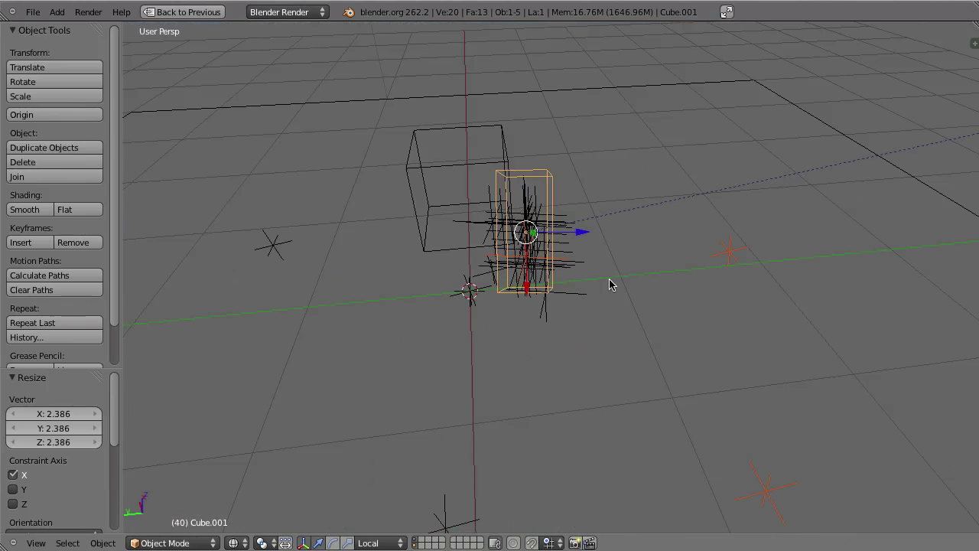
pyautogui.press('Left')
pyautogui.press('Right')
pyautogui.press('Left')
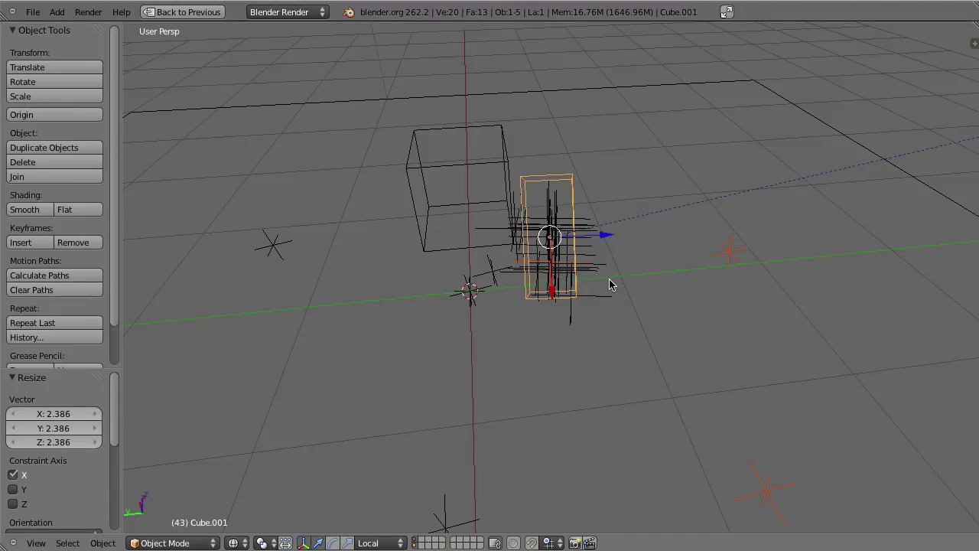
pyautogui.press('Right')
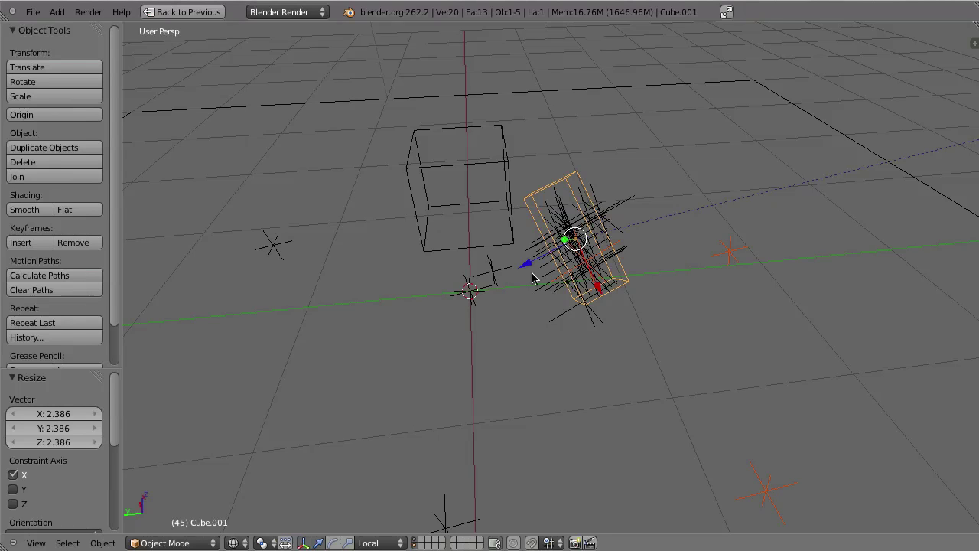
pyautogui.press('KP_0')
pyautogui.press('Left')
pyautogui.press('KP_0')
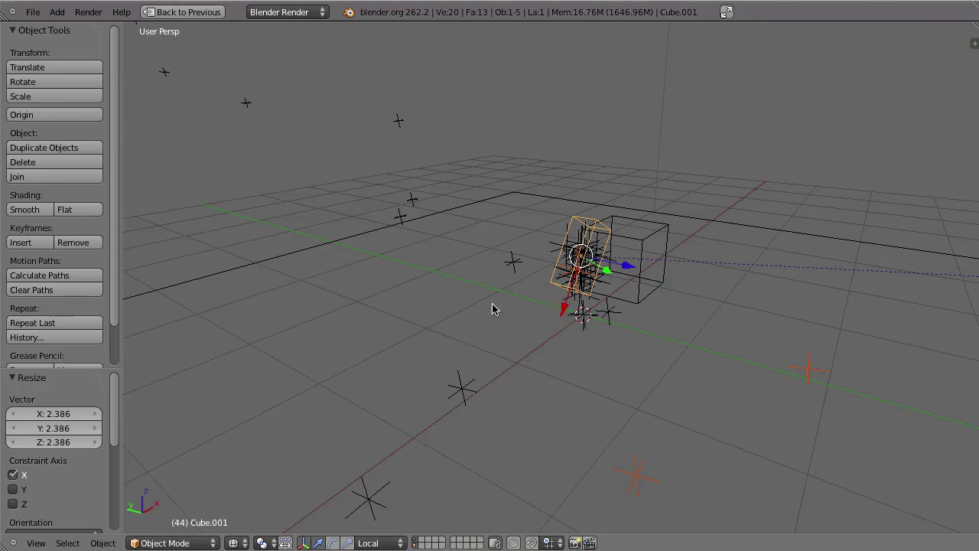
# Inspect the arm trackers in the clip at frame 44 and compare them with a close view of the cube.
pyautogui.hotkey('shift', 'space')
pyautogui.hotkey('shift', 'space')
pyautogui.keyDown('ctrl'); pyautogui.moveTo(516, 361); pyautogui.dragTo(501, 327, button='middle'); pyautogui.keyUp('ctrl')
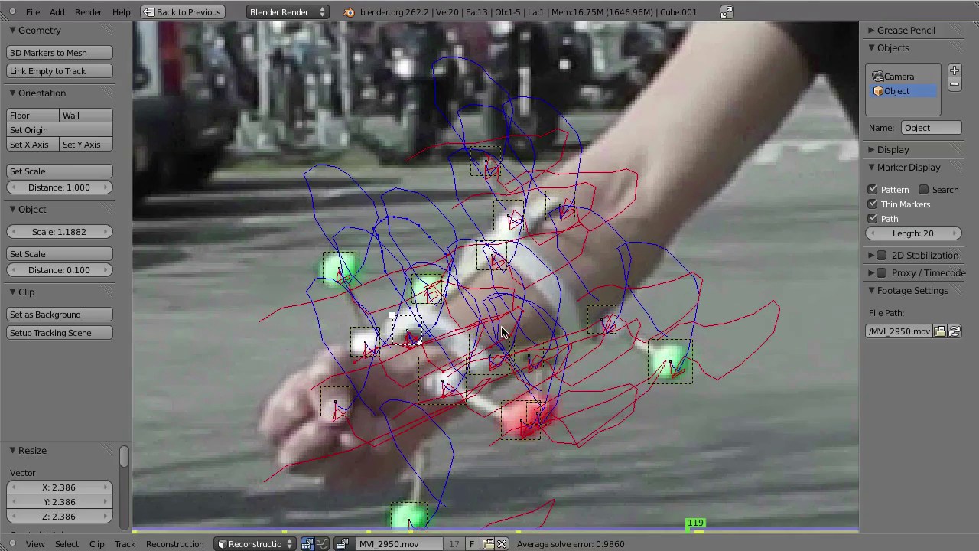
pyautogui.hotkey('ctrl', 'Up')
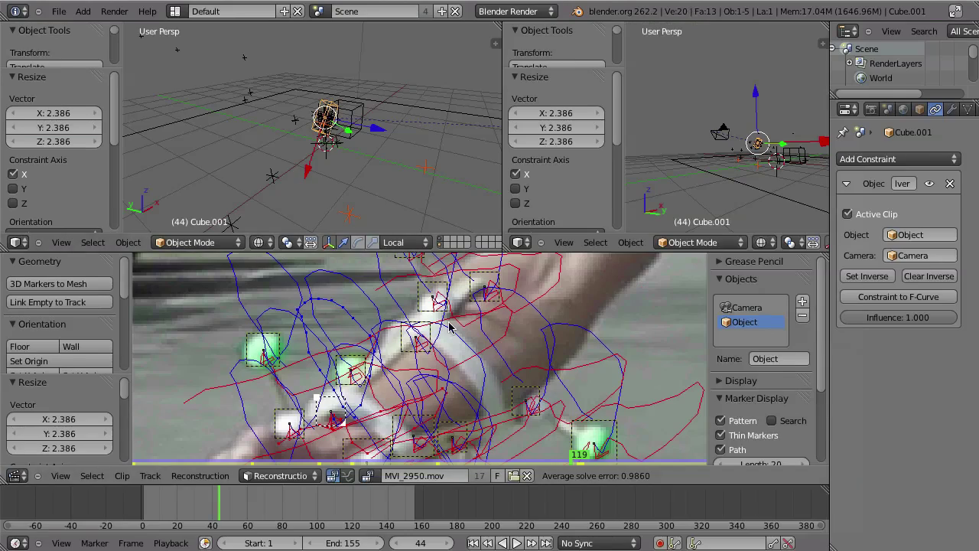
pyautogui.hotkey('ctrl', 'Up')
pyautogui.moveTo(637, 531); pyautogui.dragTo(342, 533)
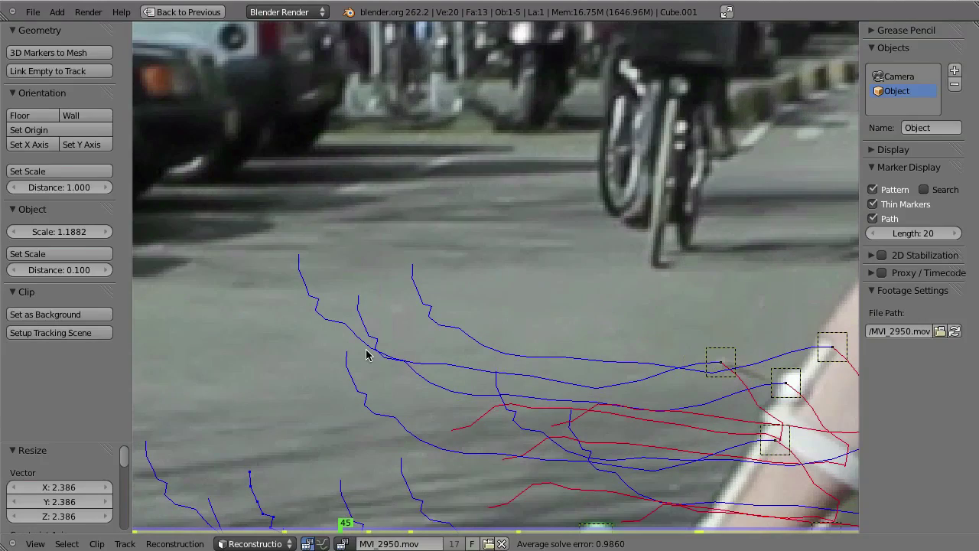
pyautogui.press('Left')
pyautogui.moveTo(552, 362); pyautogui.dragTo(392, 287, button='middle')
pyautogui.keyDown('ctrl'); pyautogui.moveTo(463, 357); pyautogui.dragTo(598, 439, button='middle'); pyautogui.keyUp('ctrl')
pyautogui.moveTo(598, 439); pyautogui.dragTo(504, 287, button='middle')
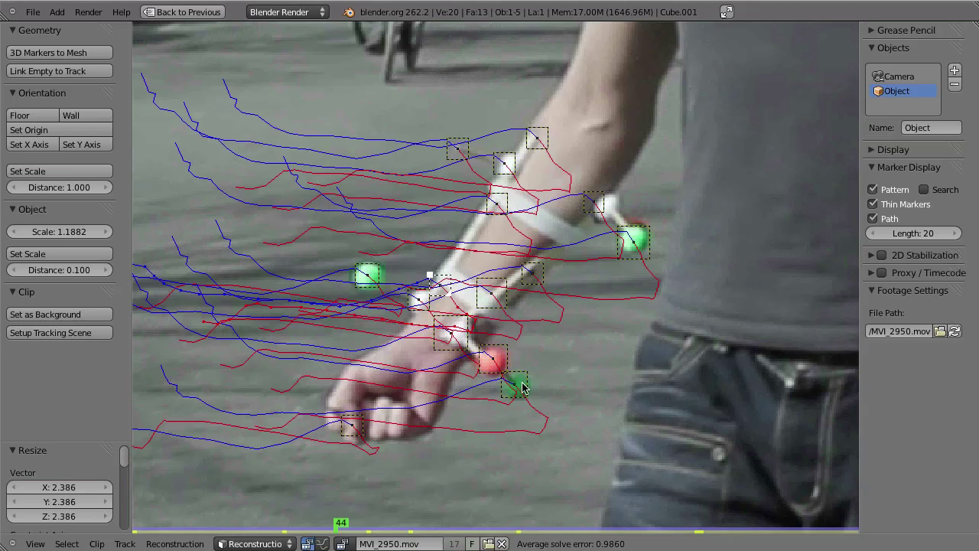
pyautogui.hotkey('ctrl', 'Up')
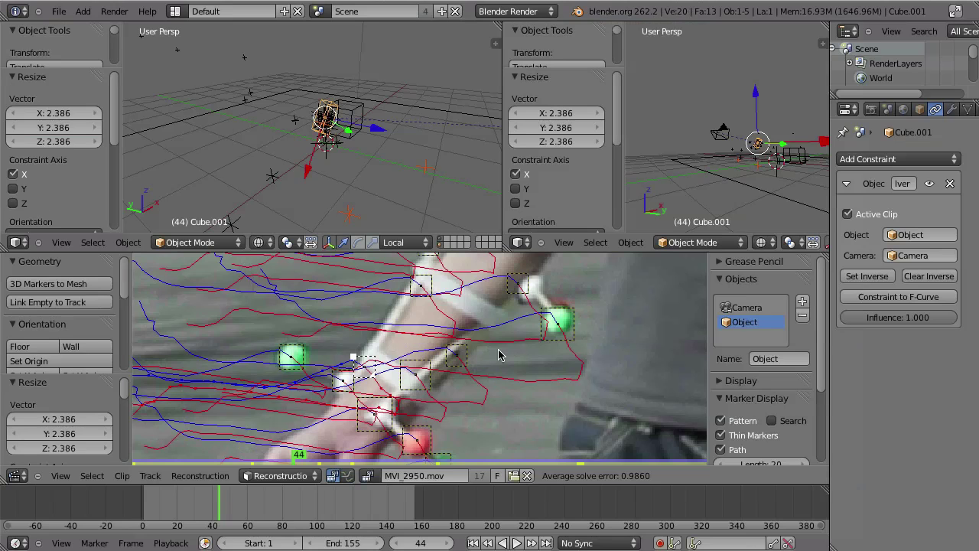
pyautogui.press('KP_Decimal')
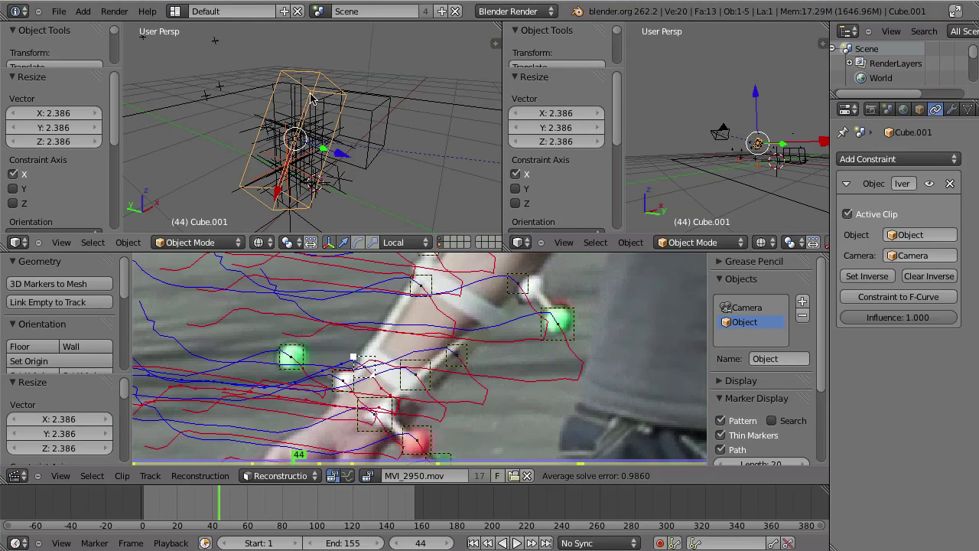
# Compare the cube's orientation between frames 44 and 45 in the free 3D view, stepping and briefly playing the shot.
pyautogui.press('Left')
pyautogui.press('Right')
pyautogui.press('Right')
pyautogui.press('Left')
pyautogui.press('Right')
pyautogui.hotkey('alt', 'a')
pyautogui.press('Escape')
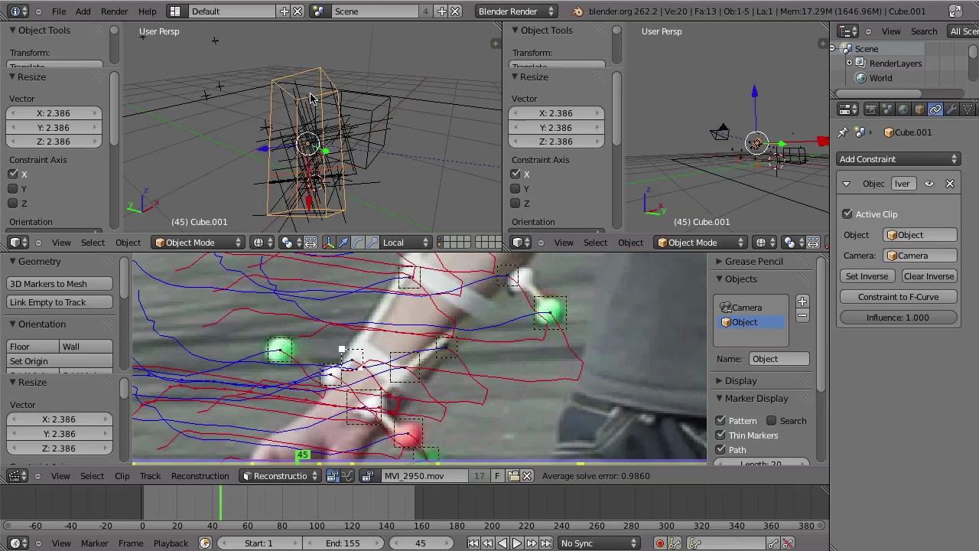
pyautogui.hotkey('alt', 'a')
pyautogui.press('Escape')
# Hide the cube in the camera view and clear the selection so only the track empties show over the arm.
pyautogui.press('KP_0')
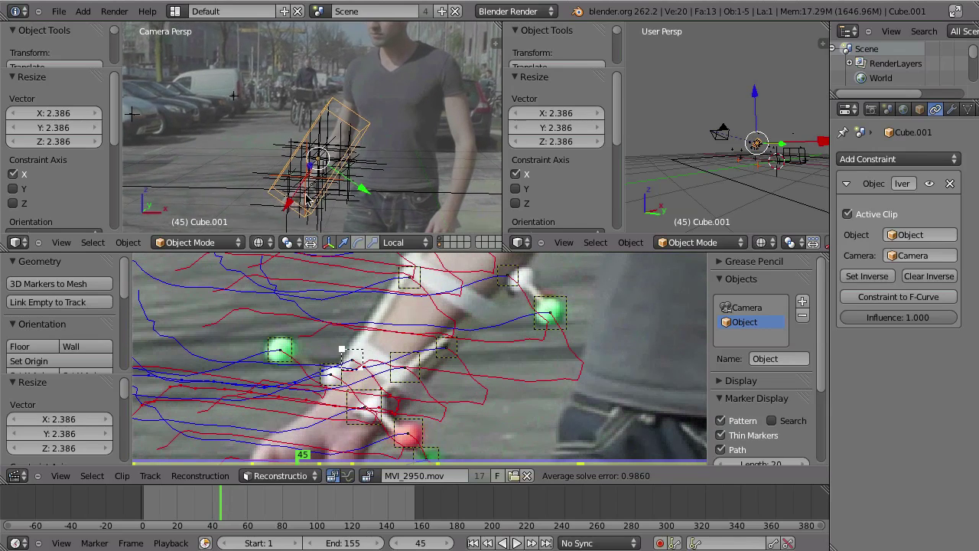
pyautogui.press('h')
pyautogui.scroll(1, 334, 173)
pyautogui.keyDown('shift'); pyautogui.moveTo(334, 173); pyautogui.dragTo(354, 113, button='middle'); pyautogui.keyUp('shift')
pyautogui.press('a')
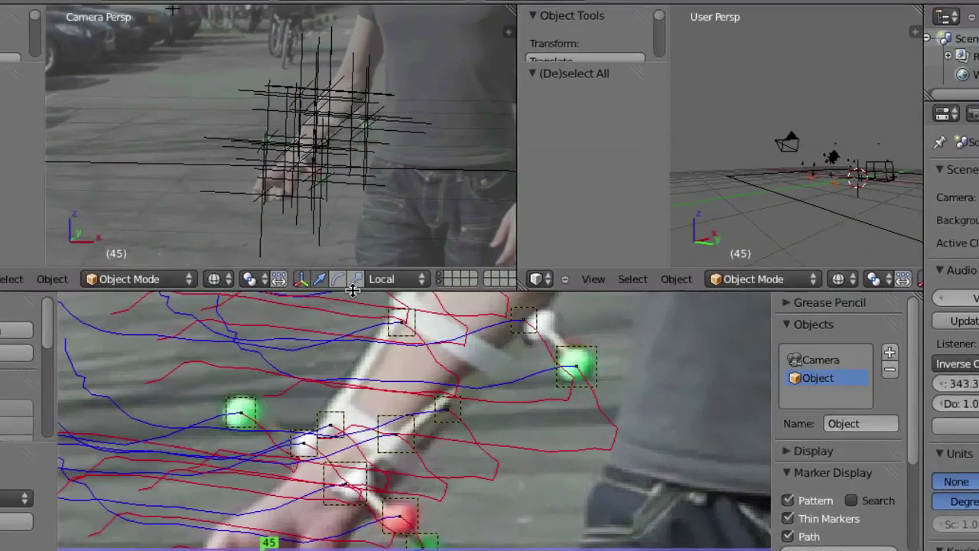
# Step back and forth around frame 45 in the camera view to check how the track empties follow the arm.
pyautogui.press('Left')
pyautogui.press('Right')
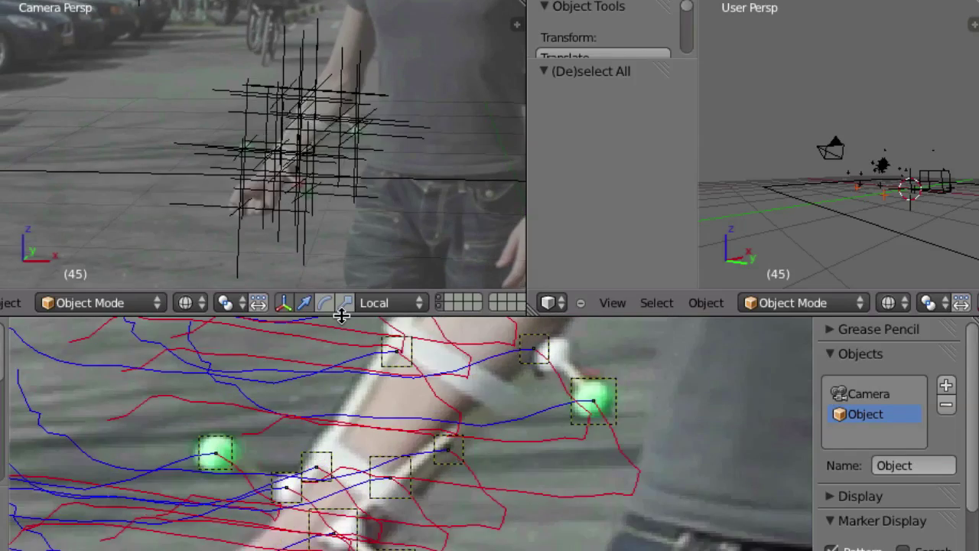
pyautogui.press('Left')
pyautogui.press('Left')
pyautogui.press('Left')
pyautogui.press('Right')
pyautogui.press('Right')
pyautogui.press('Right')
pyautogui.press('Right')
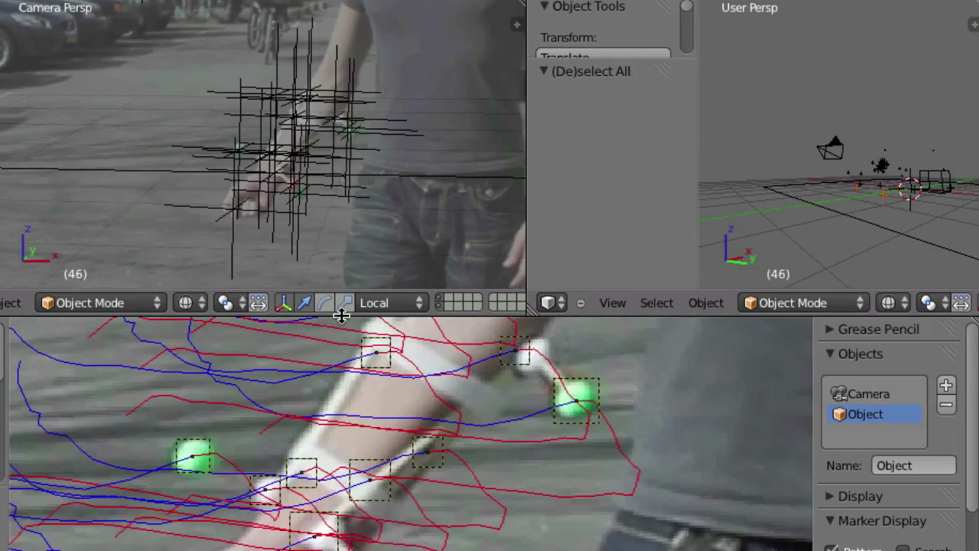
pyautogui.press('Right')
pyautogui.press('Left')
pyautogui.press('Left')
pyautogui.press('Right')
pyautogui.press('Left')
pyautogui.press('Left')
pyautogui.press('Left')
pyautogui.press('Right')
pyautogui.press('Right')
pyautogui.press('Right')
pyautogui.press('Right')
pyautogui.press('Right')
pyautogui.press('Left')
pyautogui.press('Left')
pyautogui.press('Left')
pyautogui.press('Left')
pyautogui.press('Right')
# Examine how the track empties rotate around frame 45 in the second, free 3D view.
pyautogui.moveTo(880, 158); pyautogui.dragTo(776, 177, button='middle')
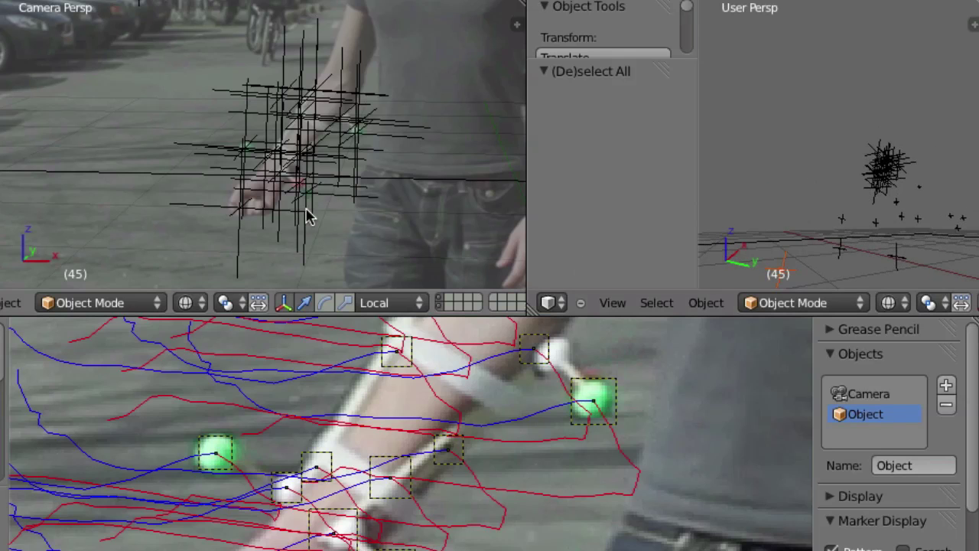
pyautogui.press('Left')
pyautogui.press('Left')
pyautogui.press('Right')
pyautogui.press('Right')
pyautogui.press('Right')
pyautogui.moveTo(803, 142); pyautogui.dragTo(874, 173, button='middle')
pyautogui.press('Left')
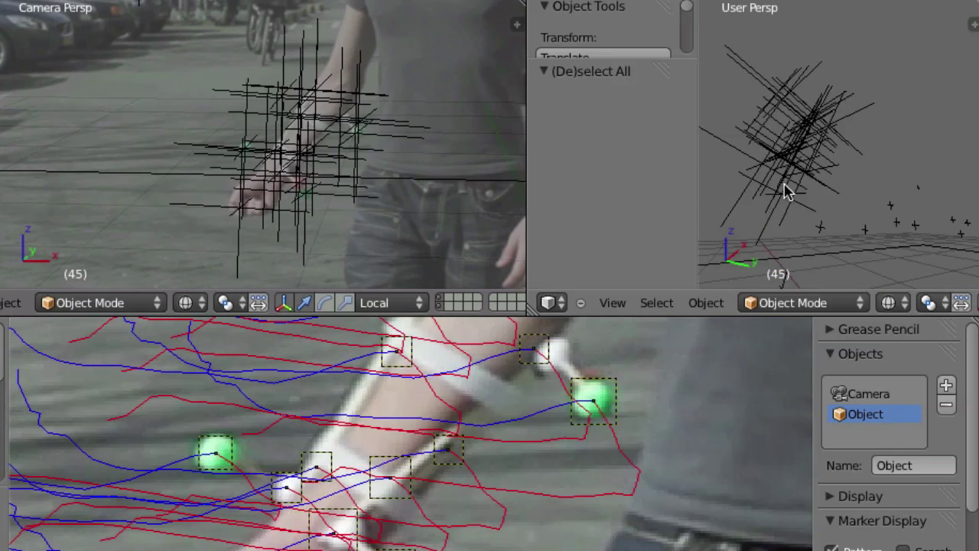
# Compare the track empties with the arm at frames 44 and 45 in a closer camera view.
pyautogui.scroll(2, 332, 166)
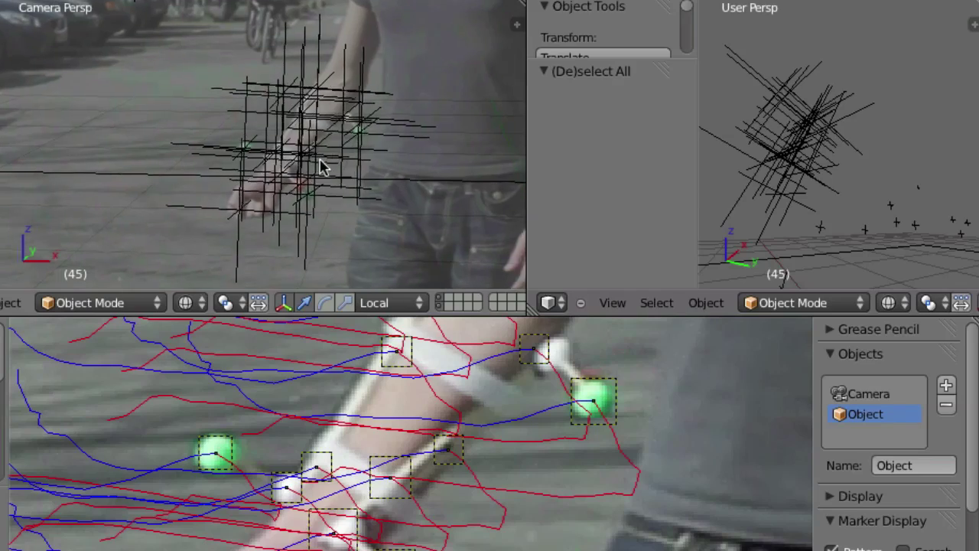
pyautogui.keyDown('shift'); pyautogui.moveTo(337, 166); pyautogui.dragTo(283, 179, button='middle'); pyautogui.keyUp('shift')
pyautogui.press('Left')
pyautogui.press('Right')
pyautogui.press('Right')
pyautogui.press('Left')
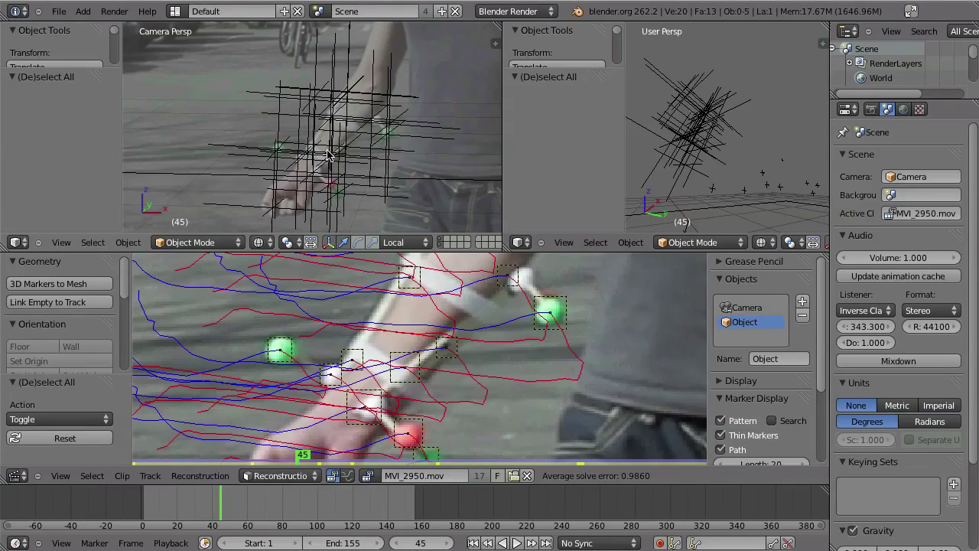
pyautogui.press('Left')
pyautogui.press('Right')
pyautogui.press('Left')
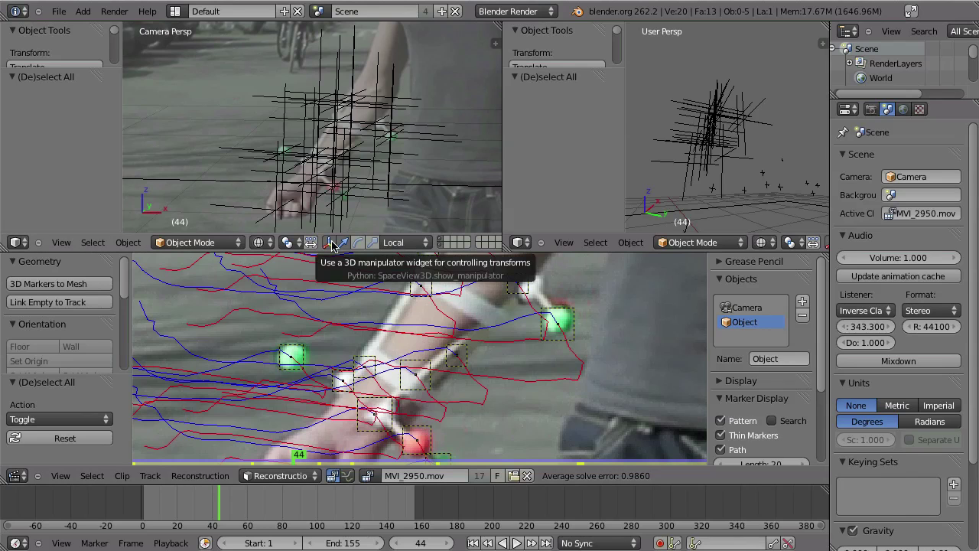
pyautogui.press('Right')
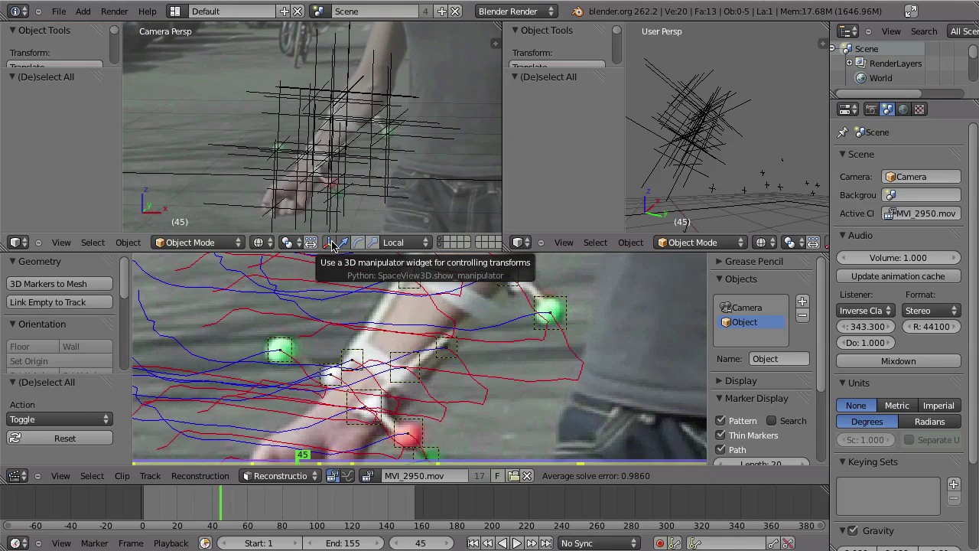
# Go to frame 56 in the clip and select the track on the red ball beside the upper green ball.
pyautogui.scroll(-3, 432, 365)
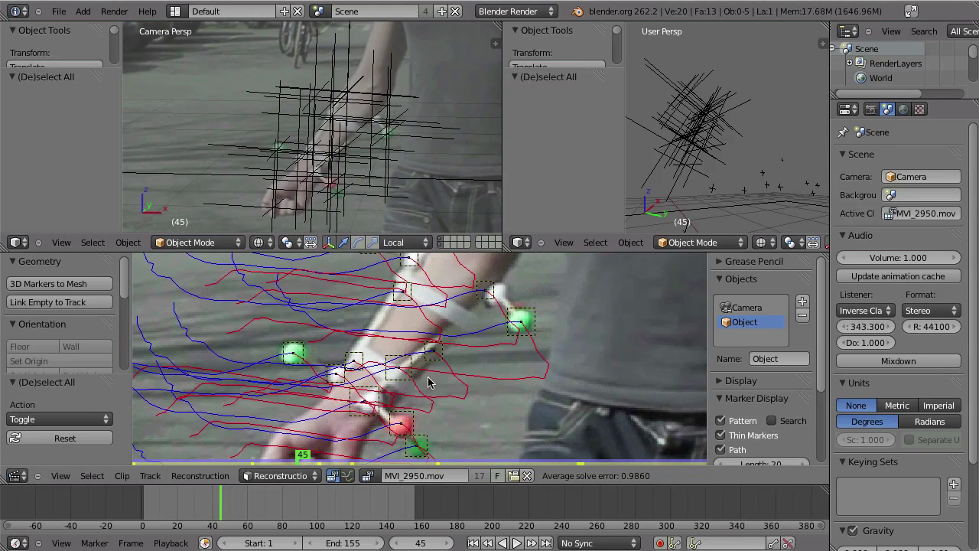
pyautogui.scroll(5, 425, 352)
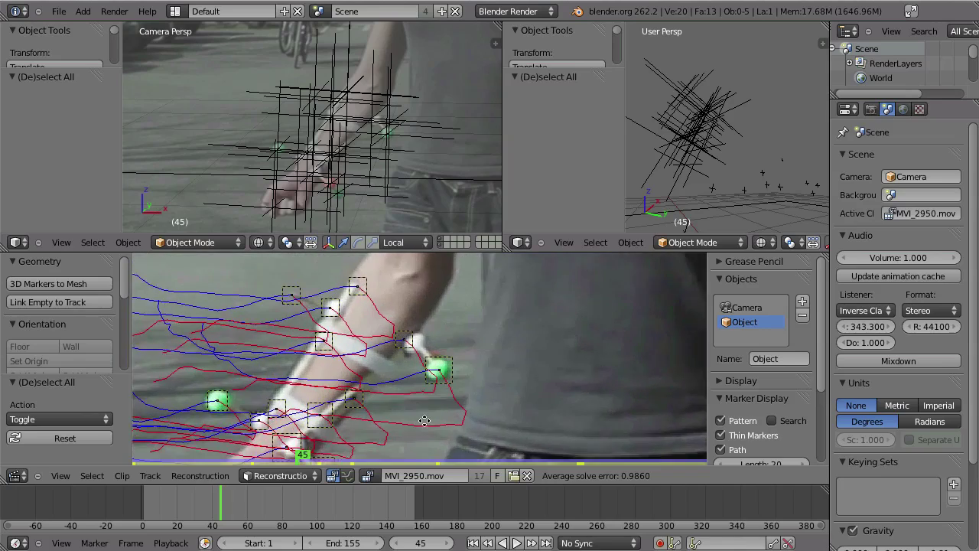
pyautogui.scroll(3, 428, 389)
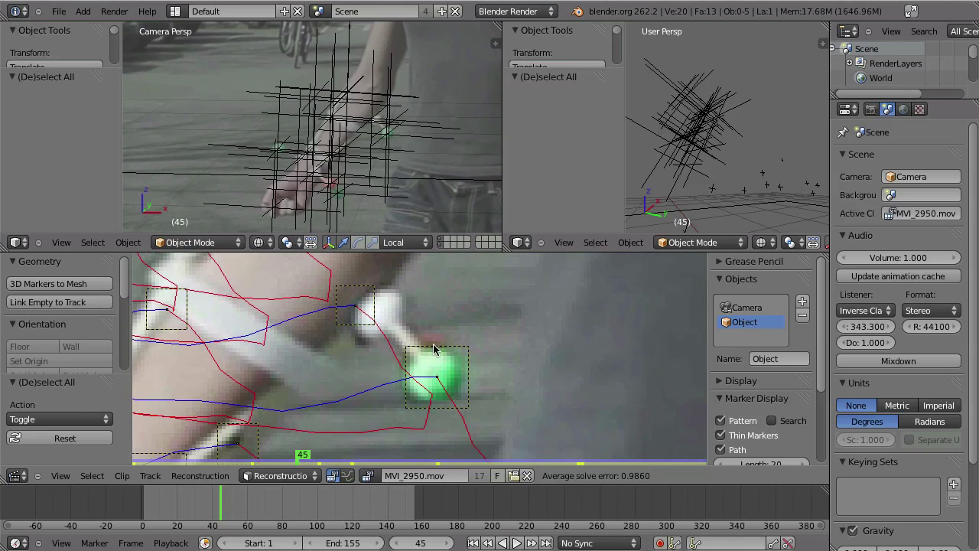
pyautogui.moveTo(231, 511); pyautogui.dragTo(241, 511)
pyautogui.moveTo(287, 403)
pyautogui.mouseDown(button='middle')
pyautogui.moveTo(364, 381)
pyautogui.moveTo(618, 354)
pyautogui.mouseUp(button='middle')
pyautogui.rightClick(362, 396)
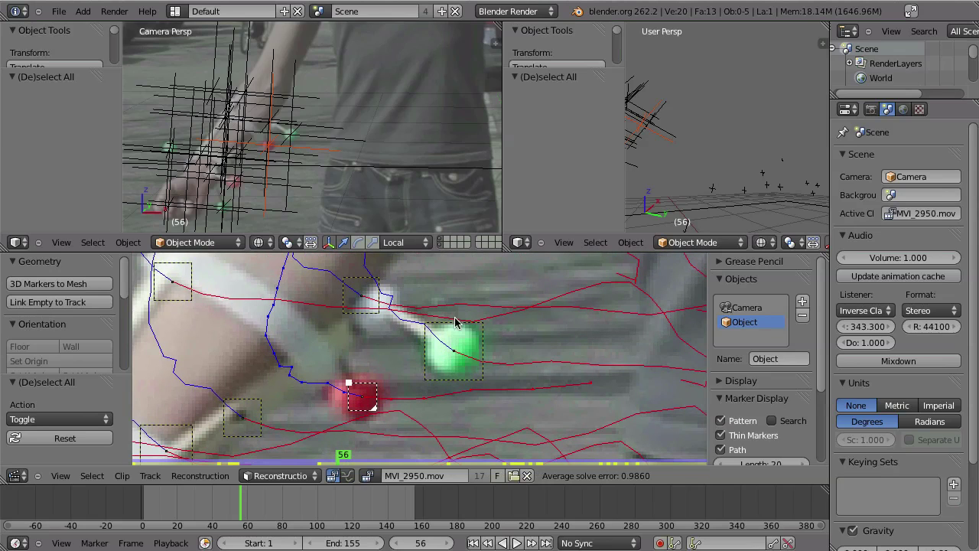
# Step back from frame 56 to 46 to examine where the red ball's track begins.
pyautogui.press('Left')
pyautogui.press('Left')
pyautogui.press('Left')
pyautogui.press('Left')
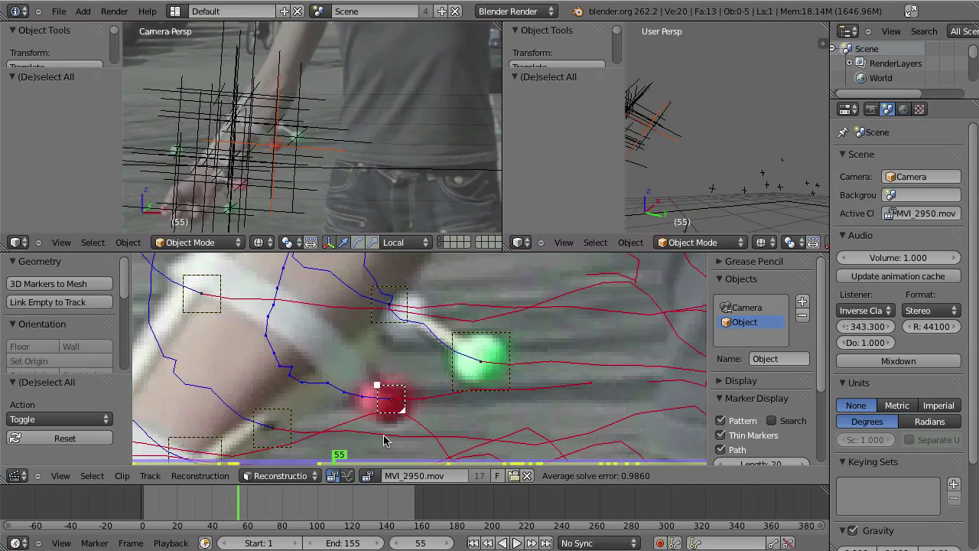
pyautogui.press('Left')
pyautogui.press('Left')
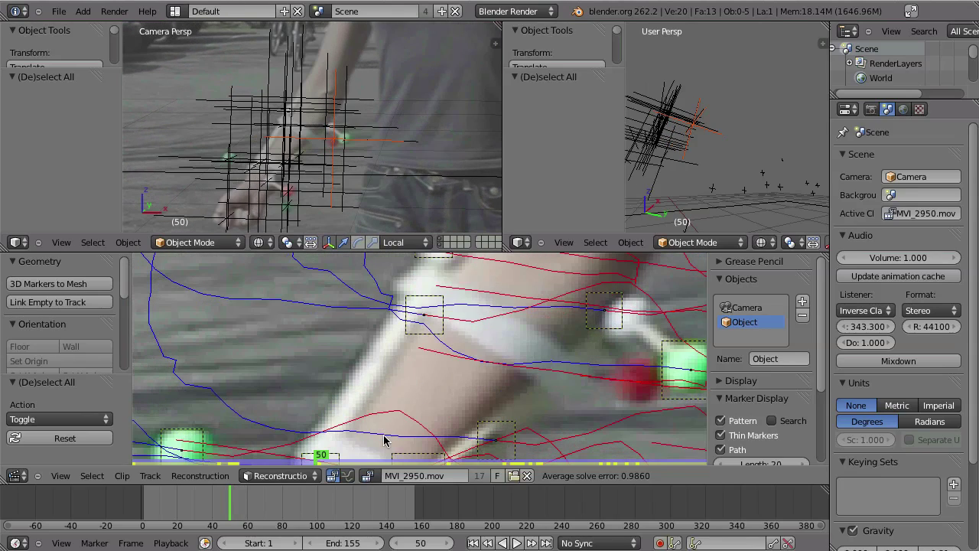
pyautogui.moveTo(649, 365); pyautogui.dragTo(441, 387, button='middle')
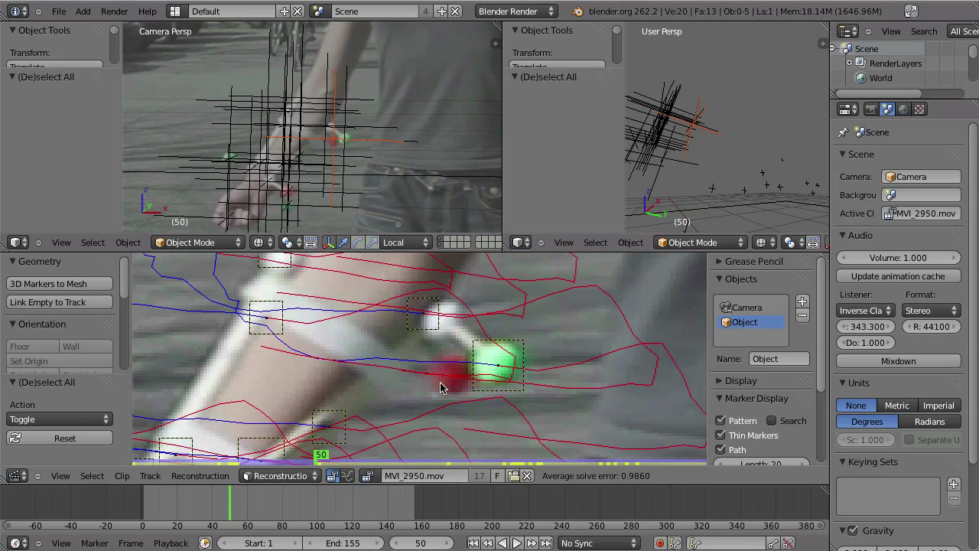
pyautogui.press('Left')
pyautogui.press('Left')
pyautogui.press('Left')
pyautogui.press('Left')
pyautogui.moveTo(547, 302); pyautogui.dragTo(339, 333, button='middle')
pyautogui.keyDown('ctrl'); pyautogui.moveTo(340, 334); pyautogui.dragTo(450, 378, button='middle'); pyautogui.keyUp('ctrl')
pyautogui.scroll(-2, 426, 401)
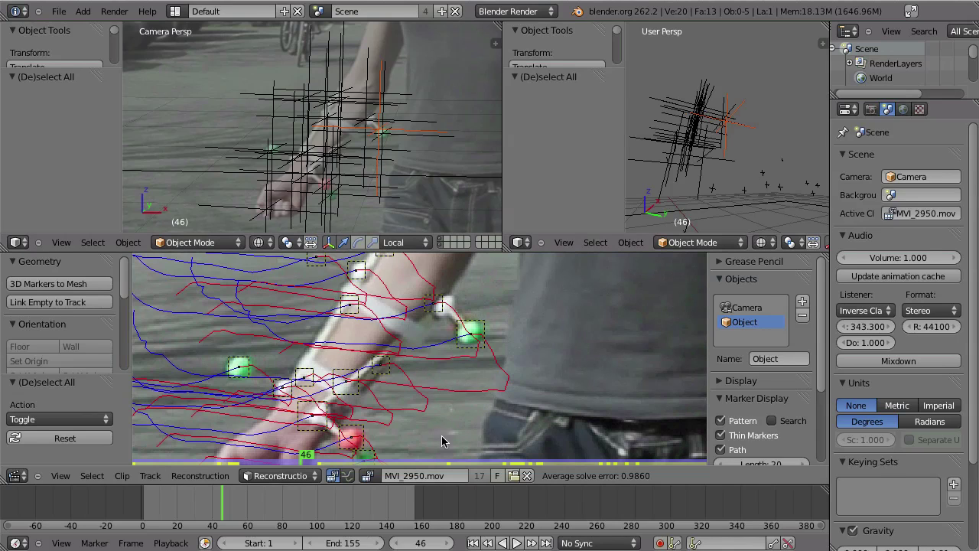
# Enlarge the red ball's marker at frame 51 by a factor of about 1.8.
pyautogui.press('Right')
pyautogui.press('Right')
pyautogui.press('Right')
pyautogui.press('Right')
pyautogui.press('Right')
pyautogui.moveTo(387, 369); pyautogui.dragTo(449, 380, button='middle')
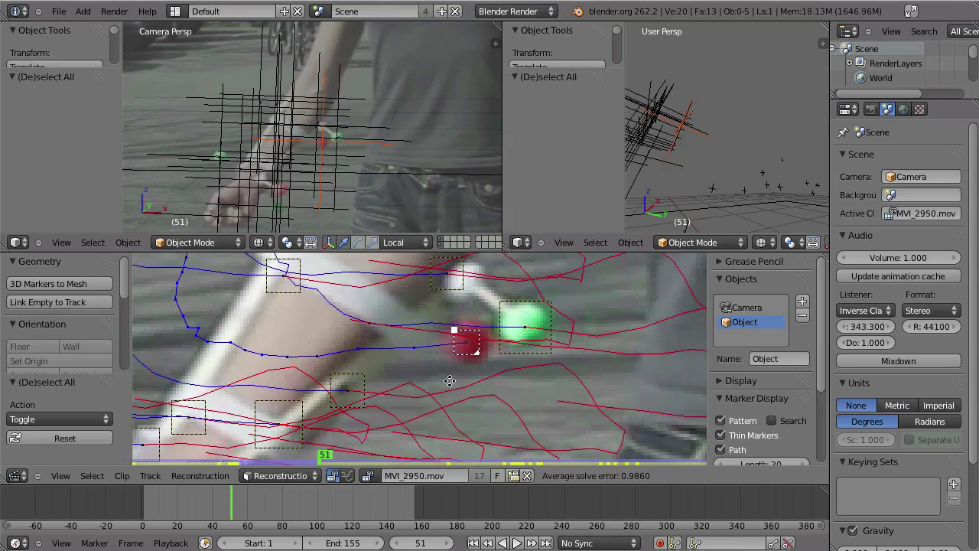
pyautogui.scroll(1, 450, 381)
pyautogui.press('s')
pyautogui.click(467, 382)
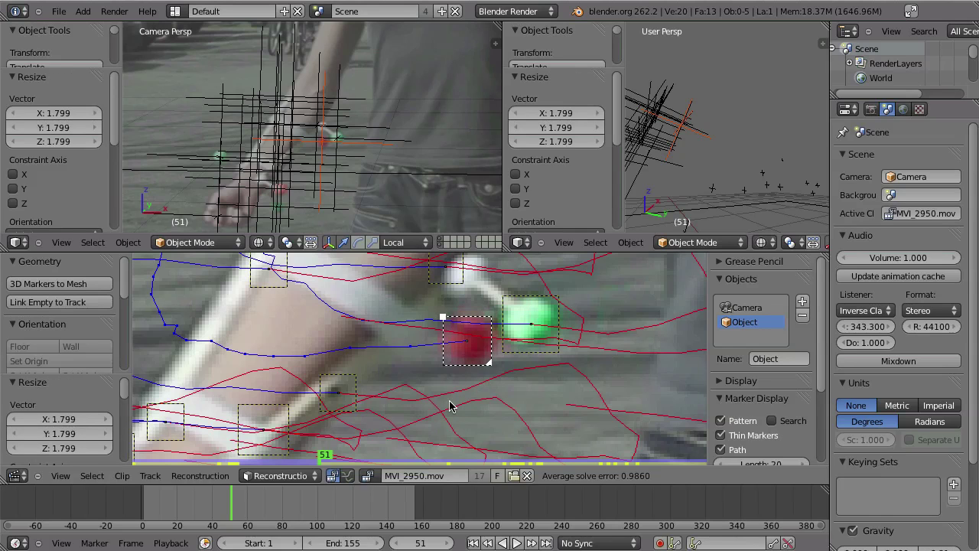
# Go to frame 49 and place the red ball's marker over the blurred ball.
pyautogui.press('Left')
pyautogui.press('Left')
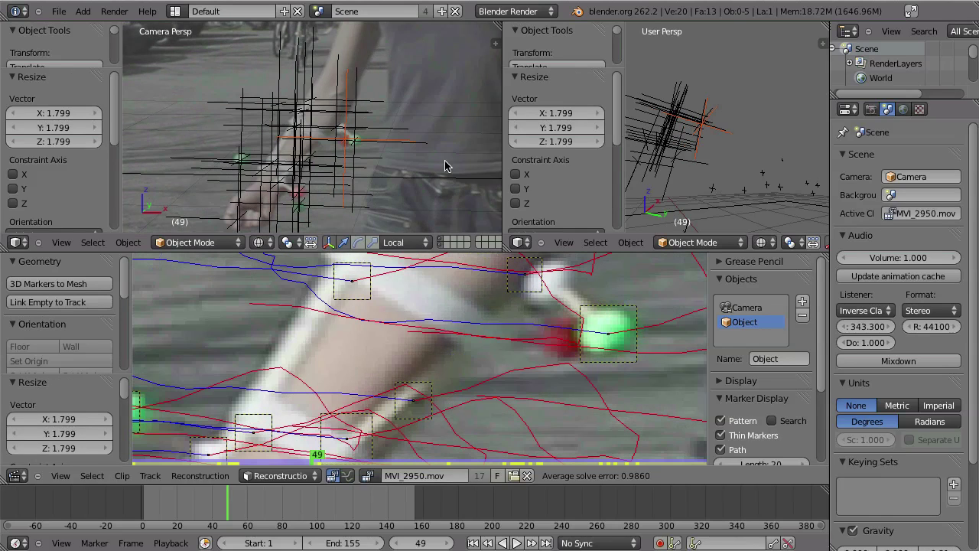
pyautogui.press('g')
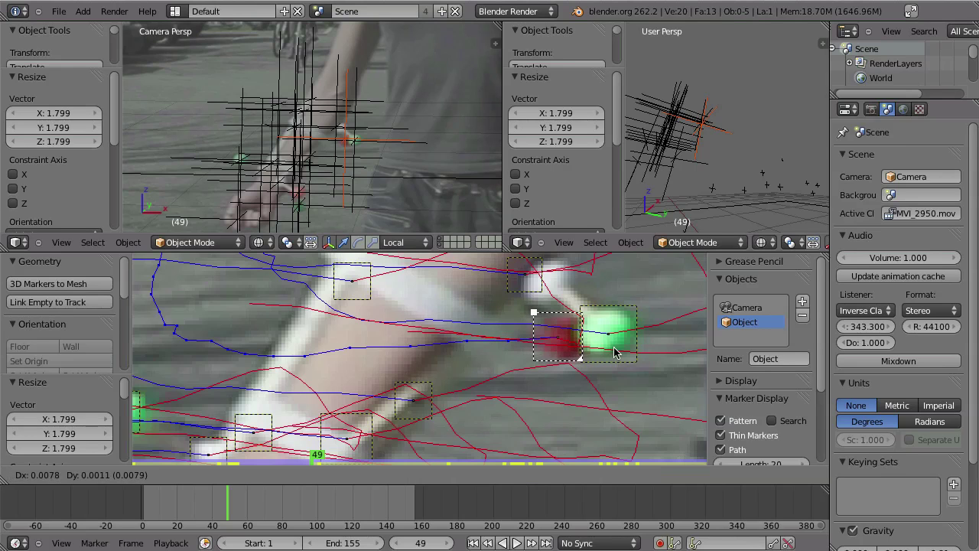
pyautogui.click(560, 344)
pyautogui.moveTo(560, 345); pyautogui.dragTo(547, 366, button='middle')
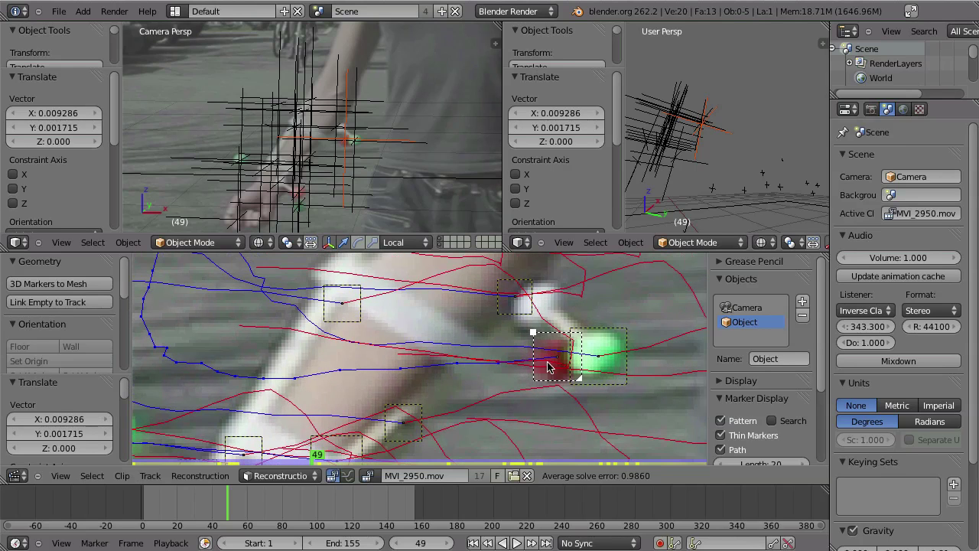
# Maximize the clip editor and show the curve graph of the red ball's track above the footage.
pyautogui.scroll(-1, 556, 374)
pyautogui.hotkey('ctrl', 'Up')
pyautogui.keyDown('ctrl'); pyautogui.moveTo(562, 199); pyautogui.dragTo(526, 237, button='middle'); pyautogui.keyUp('ctrl')
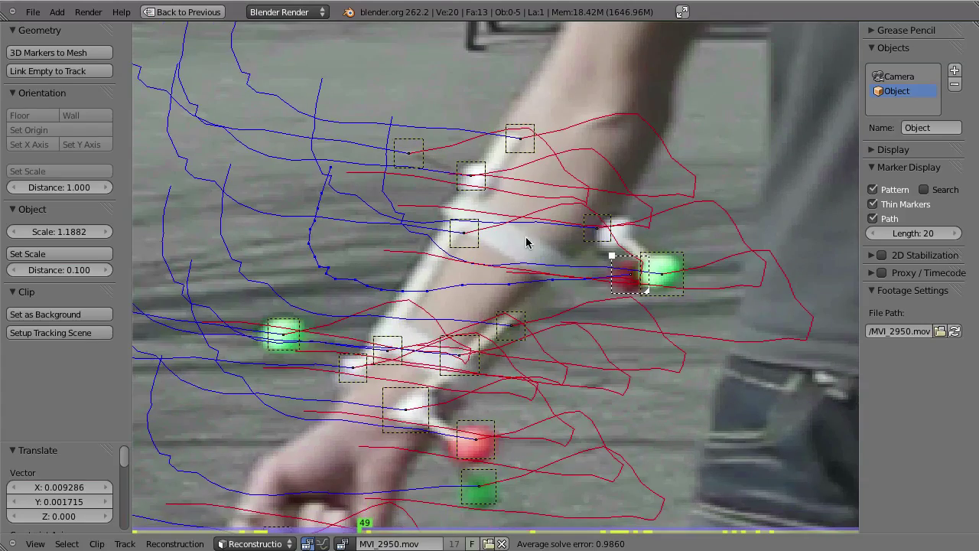
pyautogui.hotkey('ctrl', 'Tab')
pyautogui.moveTo(382, 110); pyautogui.dragTo(465, 143, button='middle')
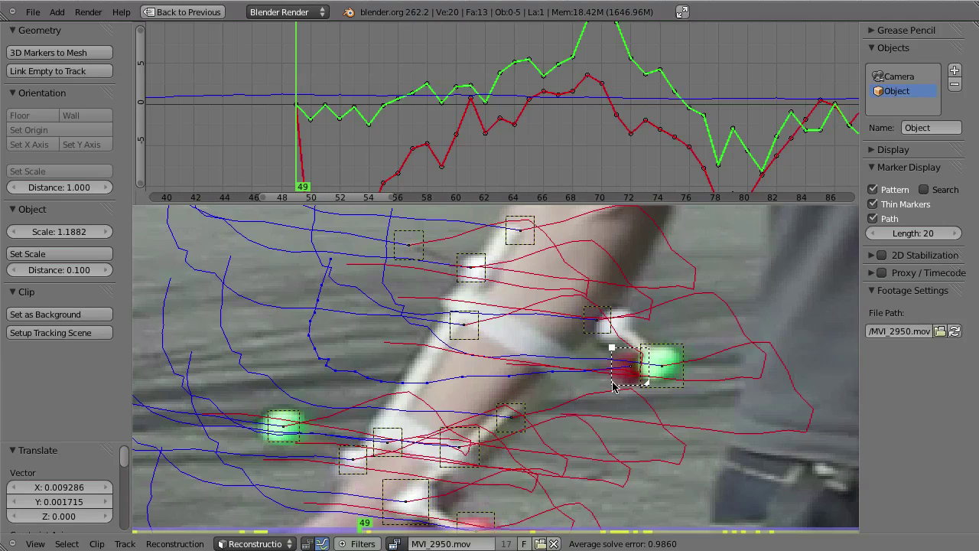
# Select all object tracks to compare their curves around frame 49, and try moving their markers together.
pyautogui.press('a')
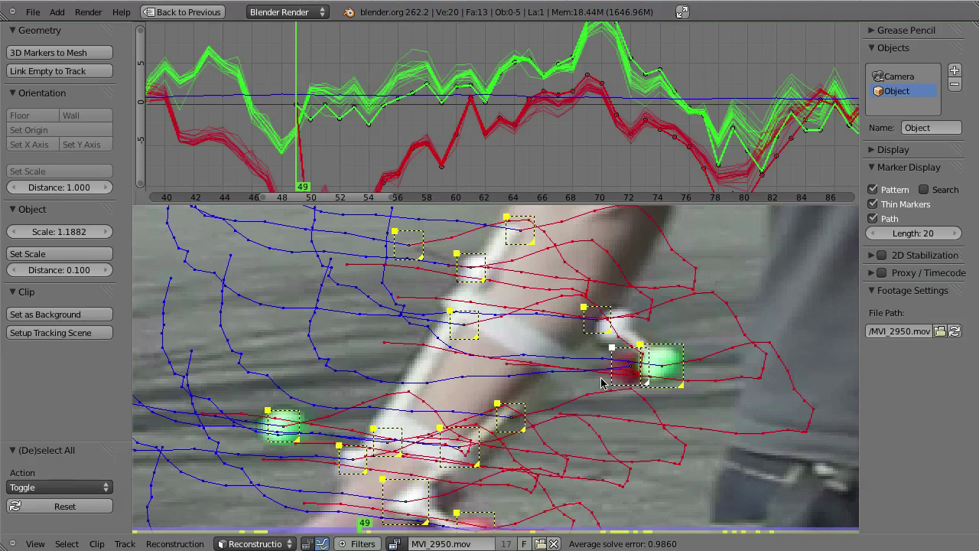
pyautogui.keyDown('ctrl'); pyautogui.moveTo(318, 132); pyautogui.dragTo(359, 164, button='middle'); pyautogui.keyUp('ctrl')
pyautogui.keyDown('ctrl'); pyautogui.moveTo(284, 163); pyautogui.dragTo(369, 190, button='middle'); pyautogui.keyUp('ctrl')
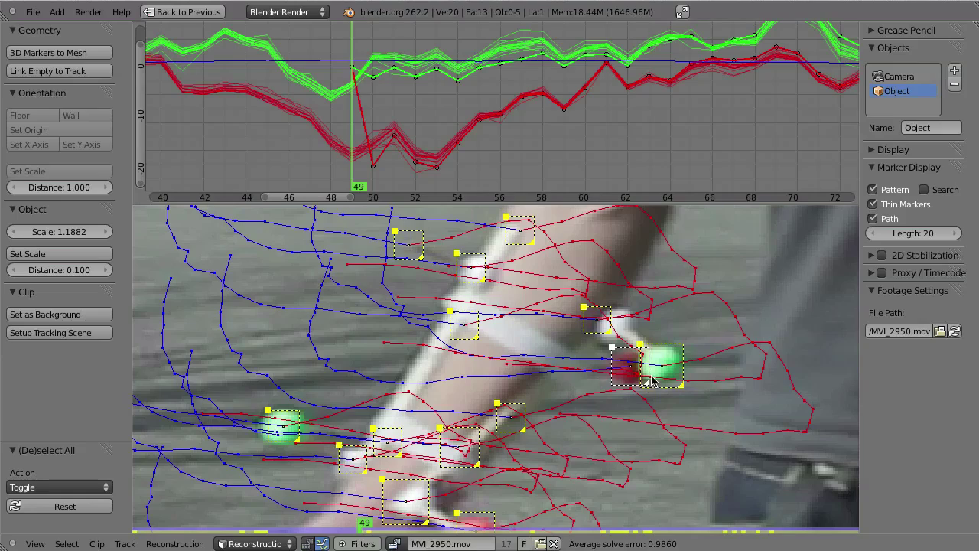
pyautogui.press('g')
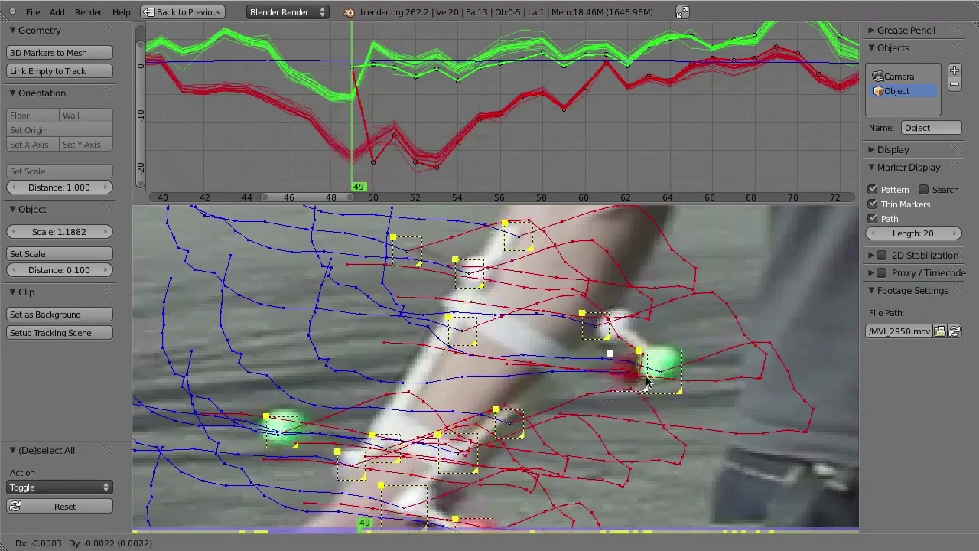
pyautogui.click(623, 376)
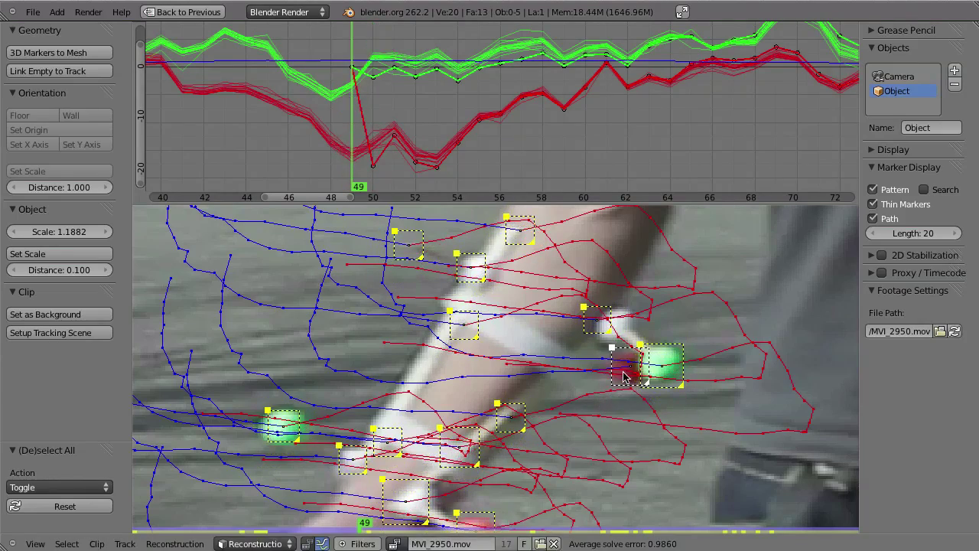
# Lock all object tracks except the one on the red ball by inverting its selection.
pyautogui.click(617, 373)
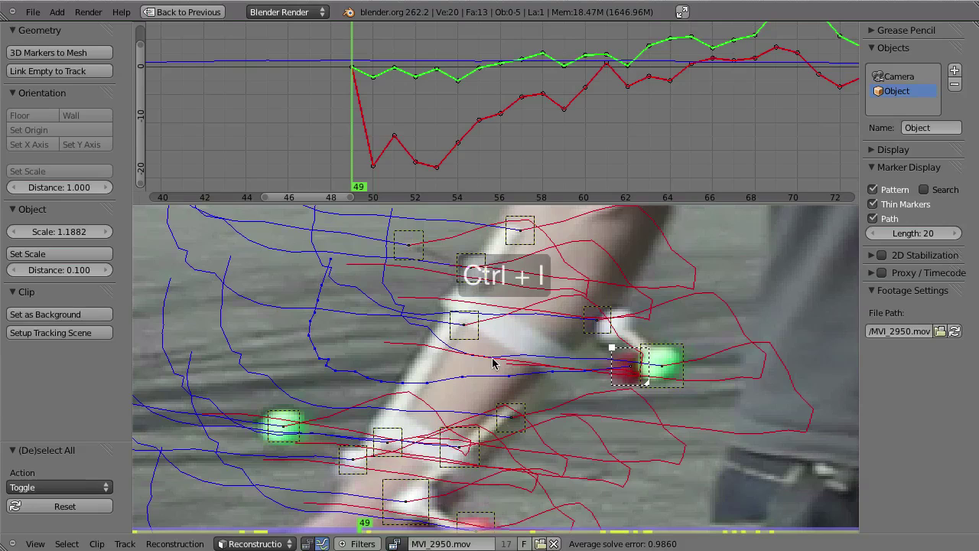
pyautogui.hotkey('ctrl', 'i')
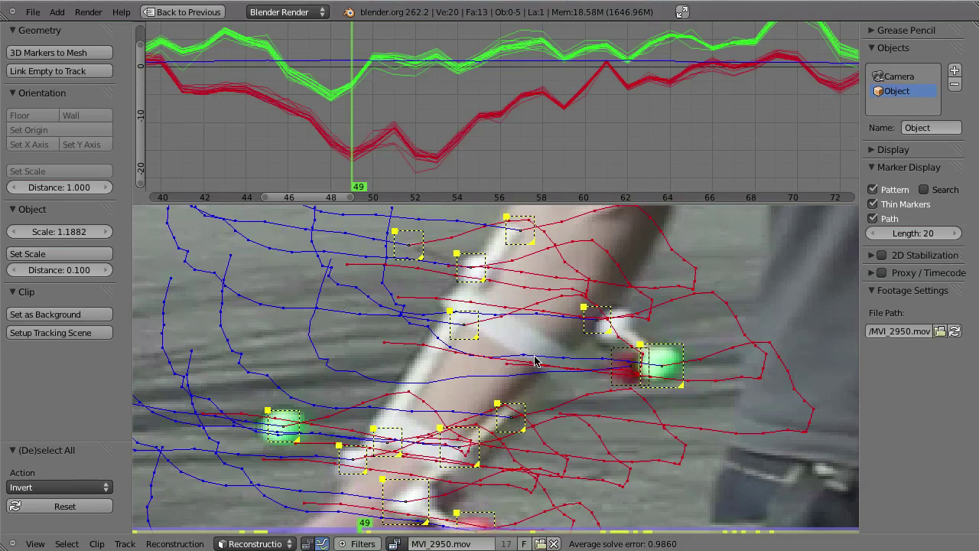
pyautogui.hotkey('ctrl', 'l')
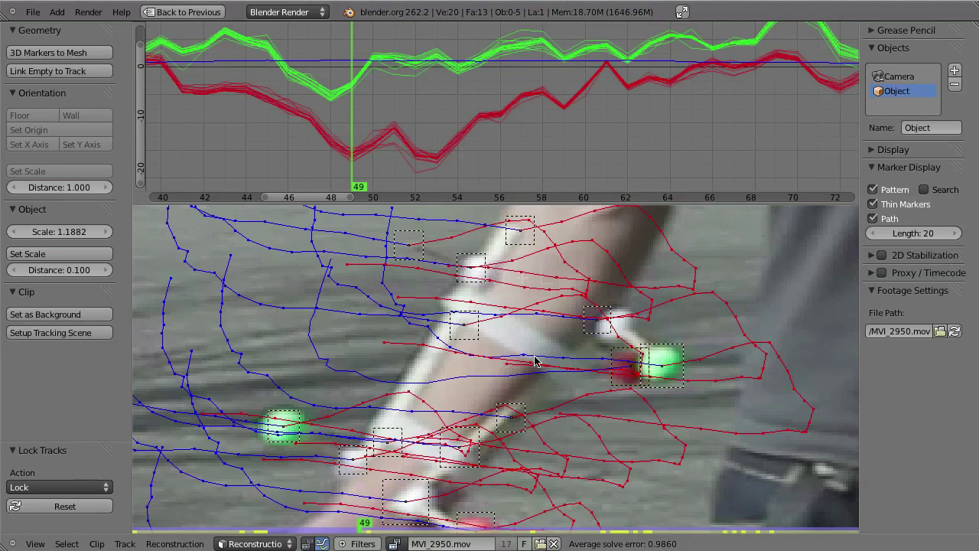
# Reposition the red ball's marker precisely over the blurred ball at frame 49.
pyautogui.press('a')
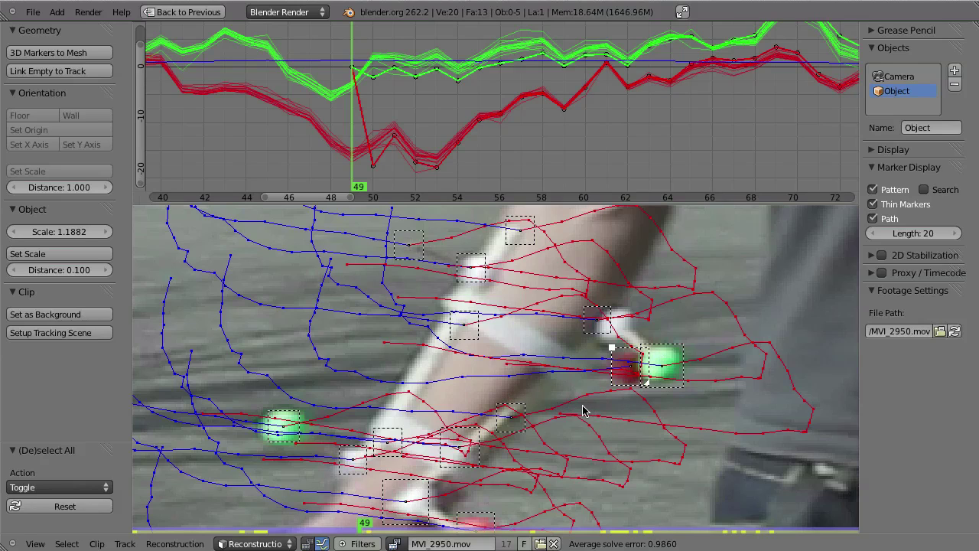
pyautogui.press('g')
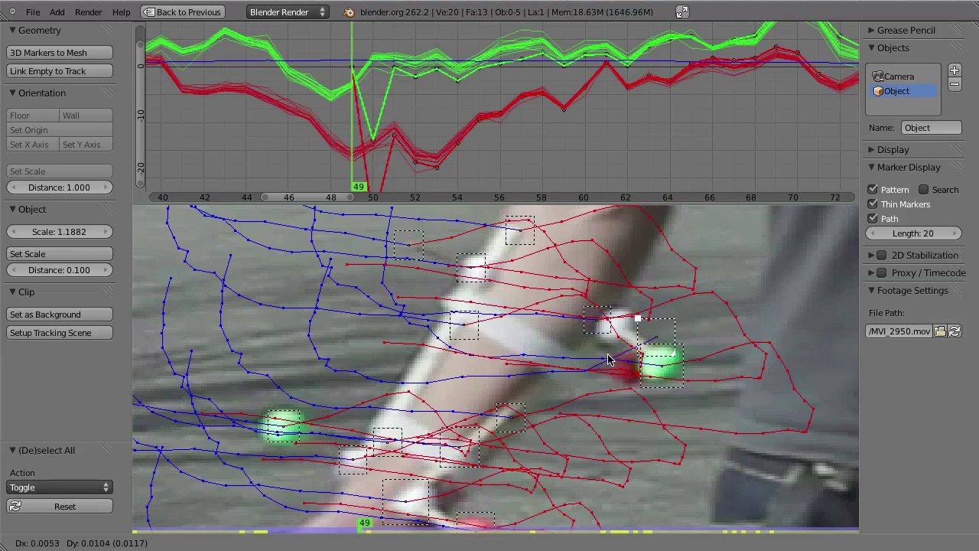
pyautogui.click(629, 382)
pyautogui.scroll(2, 618, 390)
pyautogui.press('g')
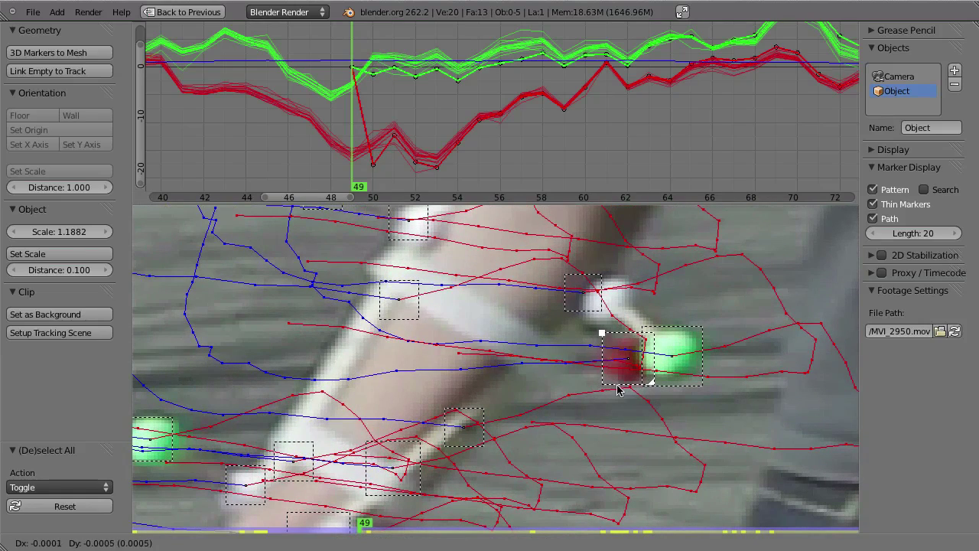
pyautogui.click(593, 447)
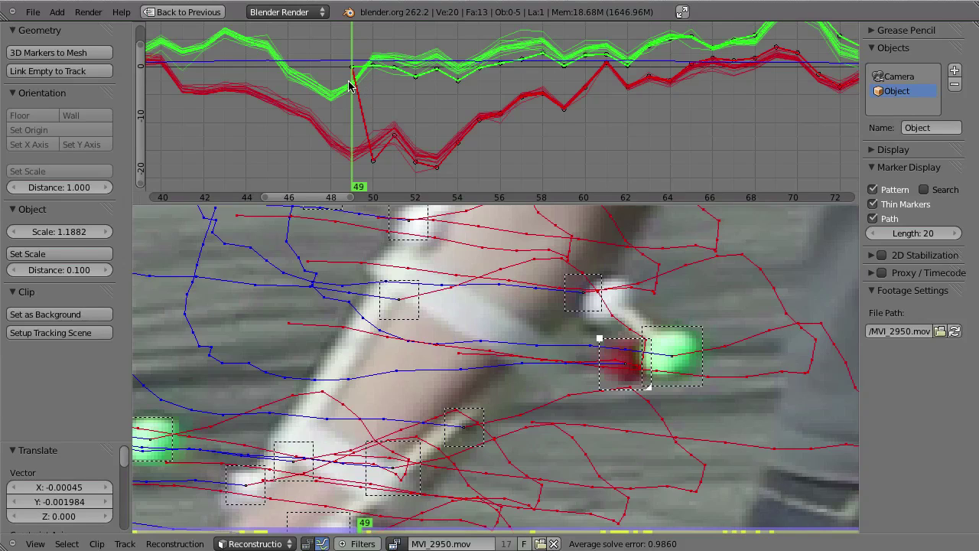
# Extend the red ball's track to frame 48 by placing its marker over the ball.
pyautogui.press('Left')
pyautogui.press('Right')
pyautogui.press('Left')
pyautogui.press('g')
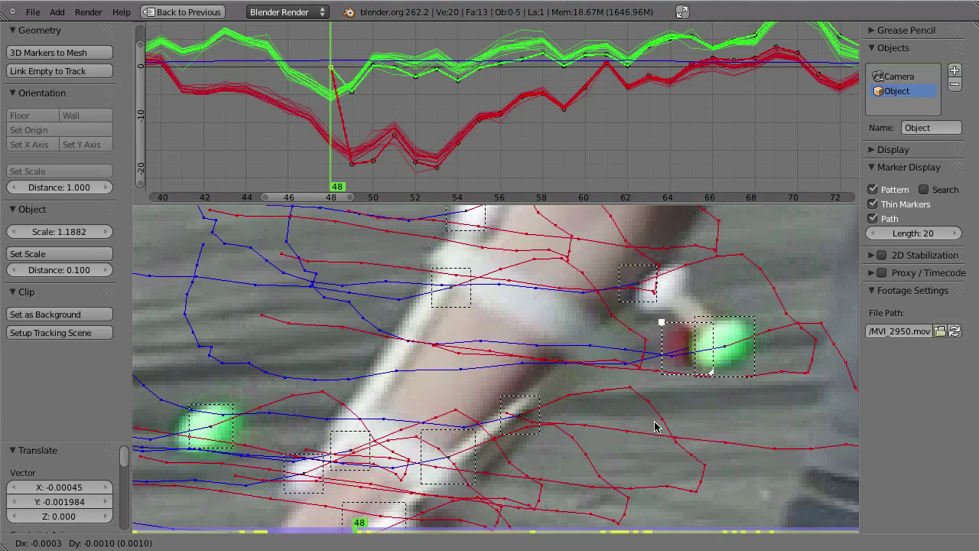
pyautogui.click(677, 407)
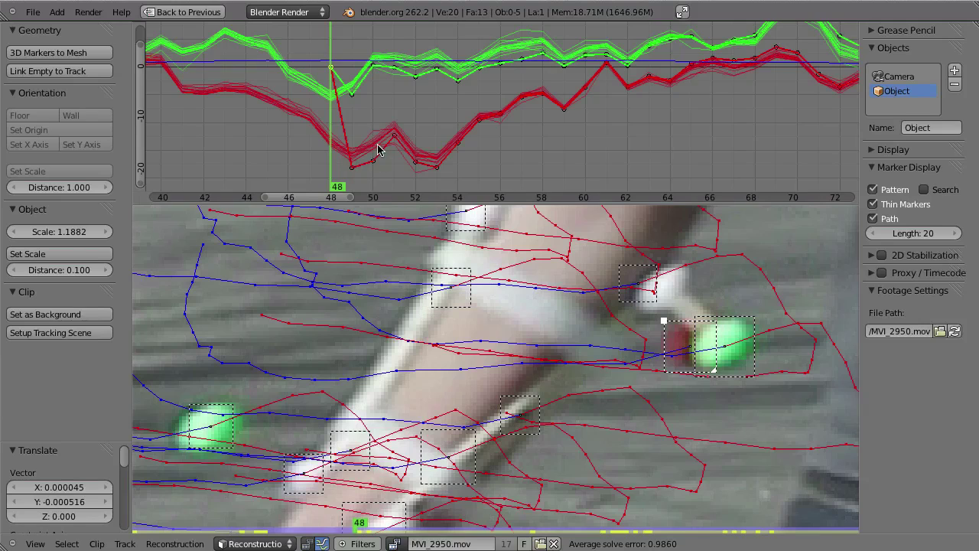
# Compare frames 48 and 49, and place the red ball's marker over the partly hidden ball at frame 47.
pyautogui.moveTo(377, 144); pyautogui.dragTo(412, 114, button='middle')
pyautogui.press('Right')
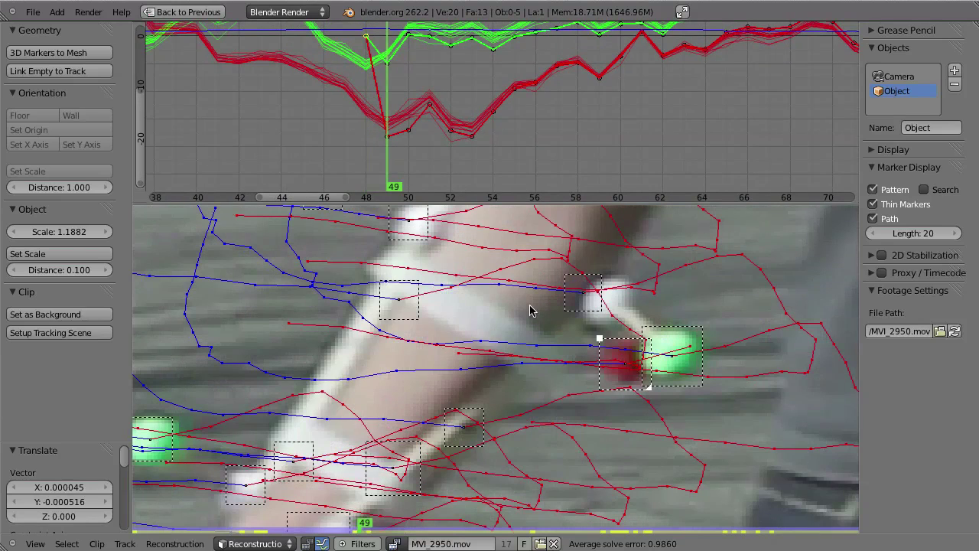
pyautogui.press('Left')
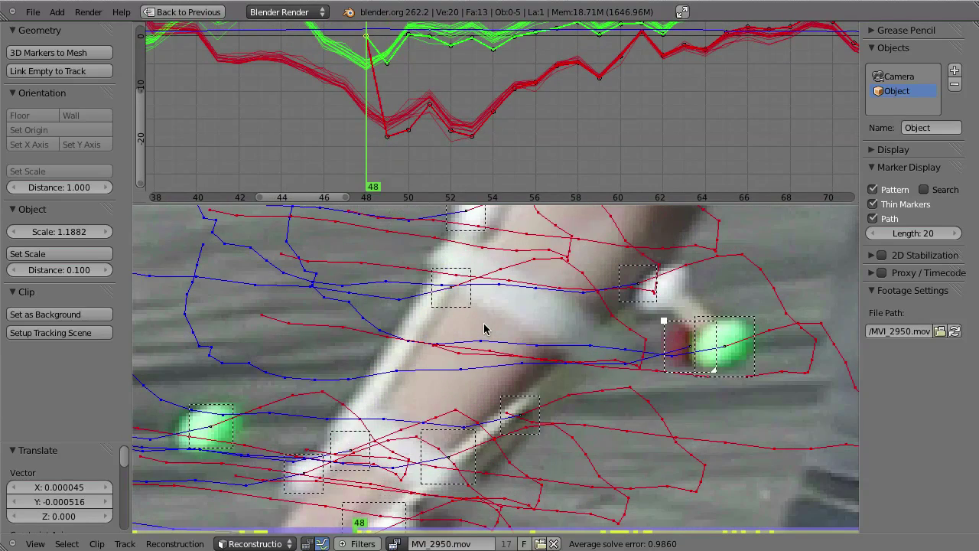
pyautogui.press('Left')
pyautogui.press('g')
pyautogui.click(632, 418)
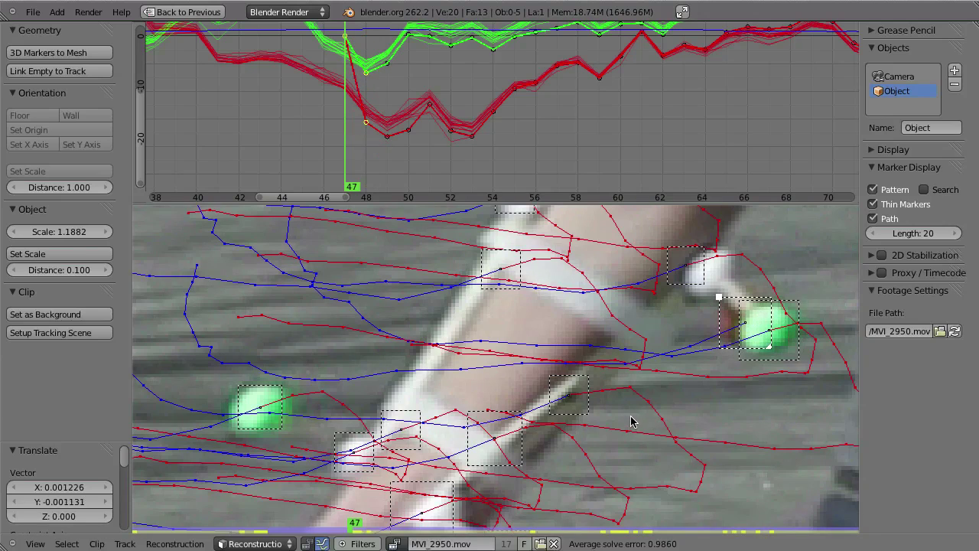
pyautogui.moveTo(660, 370); pyautogui.dragTo(562, 421, button='middle')
pyautogui.moveTo(518, 382); pyautogui.dragTo(476, 395, button='middle')
# Review the marker at frames 48 and 47, and place it on the red ball at frame 46.
pyautogui.press('Right')
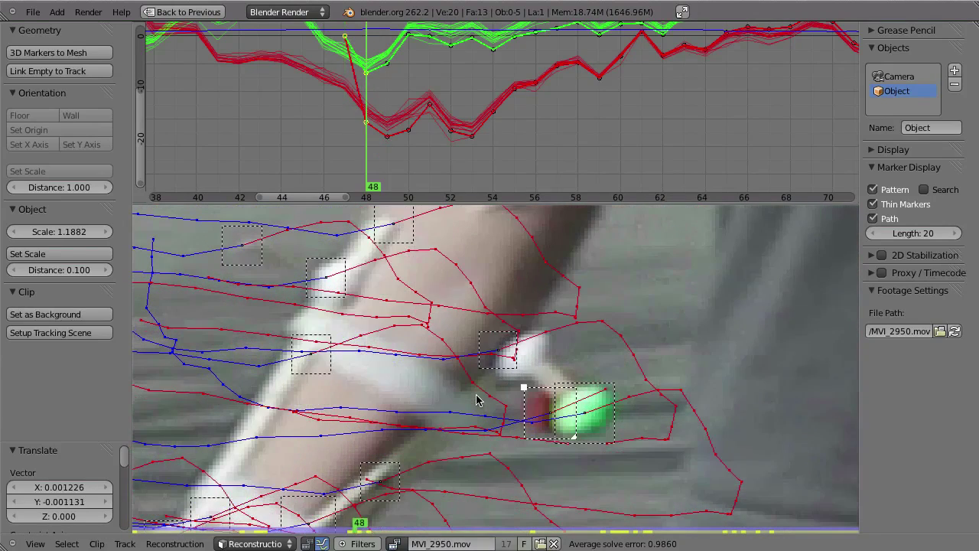
pyautogui.press('Left')
pyautogui.press('Left')
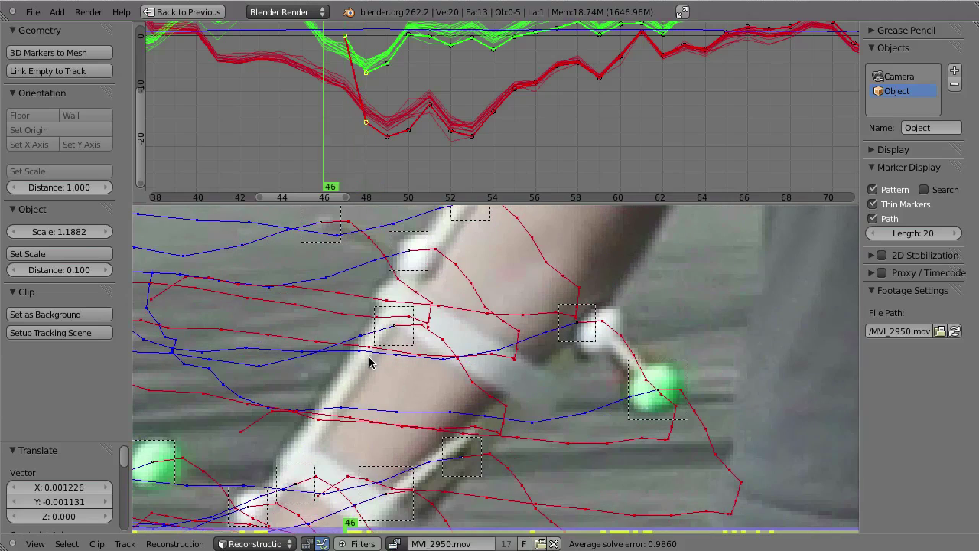
pyautogui.press('g')
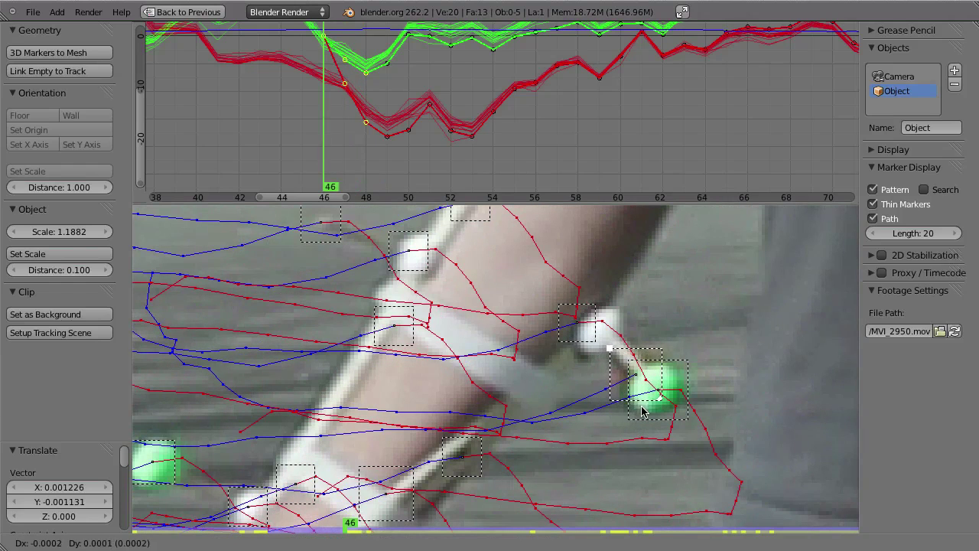
pyautogui.click(681, 413)
# Place the red ball's marker behind the green ball at frames 45 and 44.
pyautogui.press('Left')
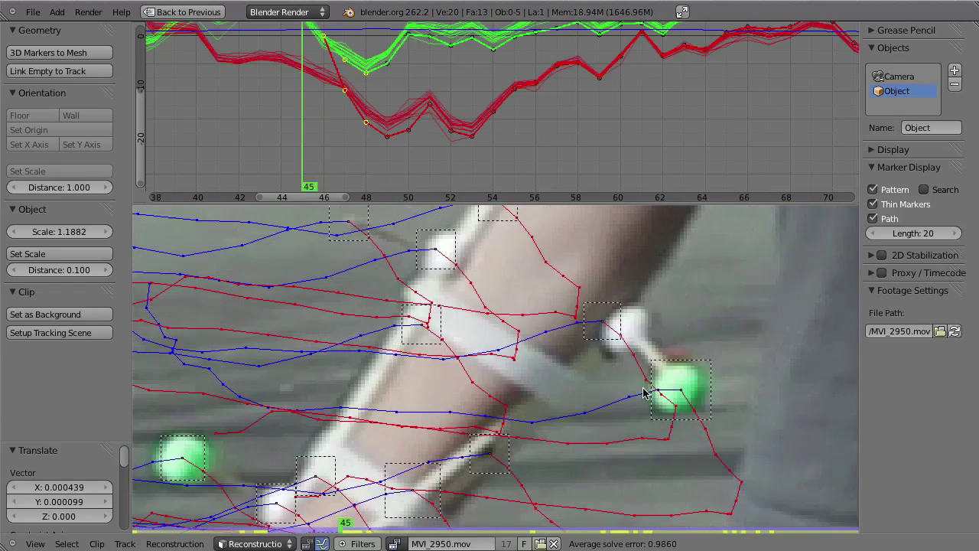
pyautogui.press('g')
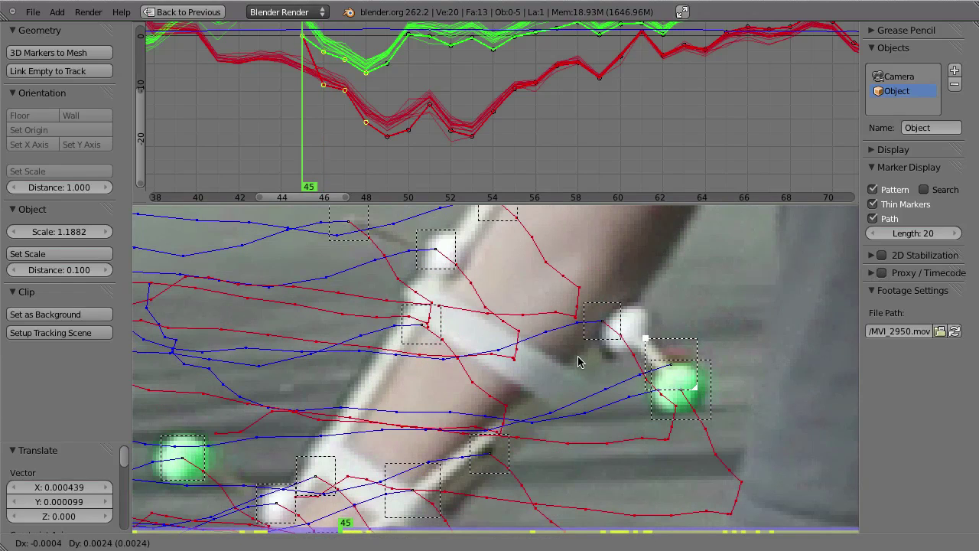
pyautogui.click(575, 406)
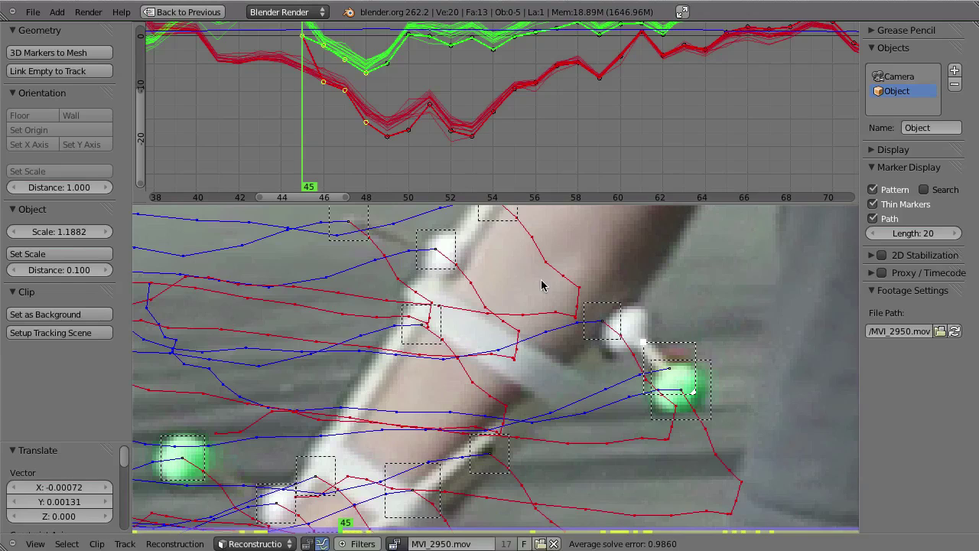
pyautogui.press('Left')
pyautogui.press('g')
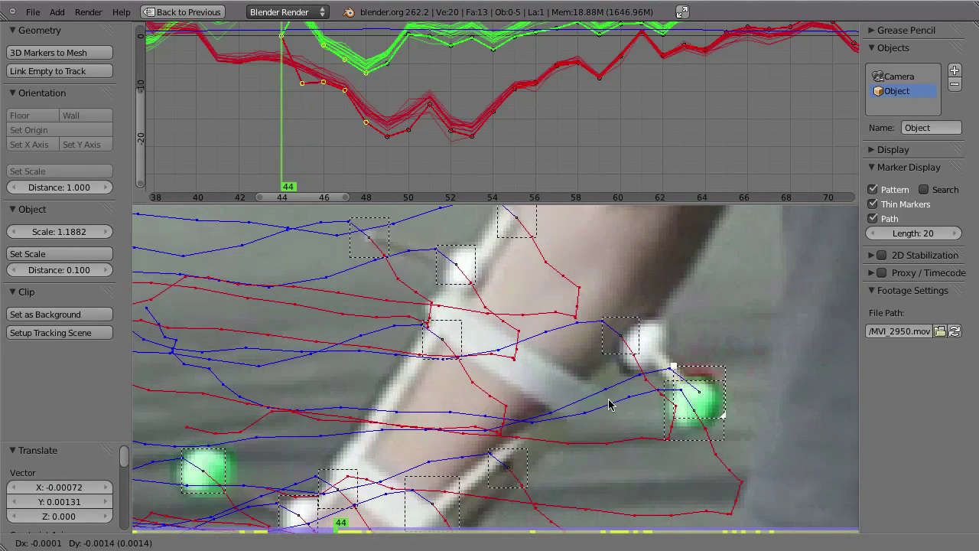
pyautogui.click(600, 401)
# Place the red ball's marker over the ball at frames 43 and 42.
pyautogui.press('Left')
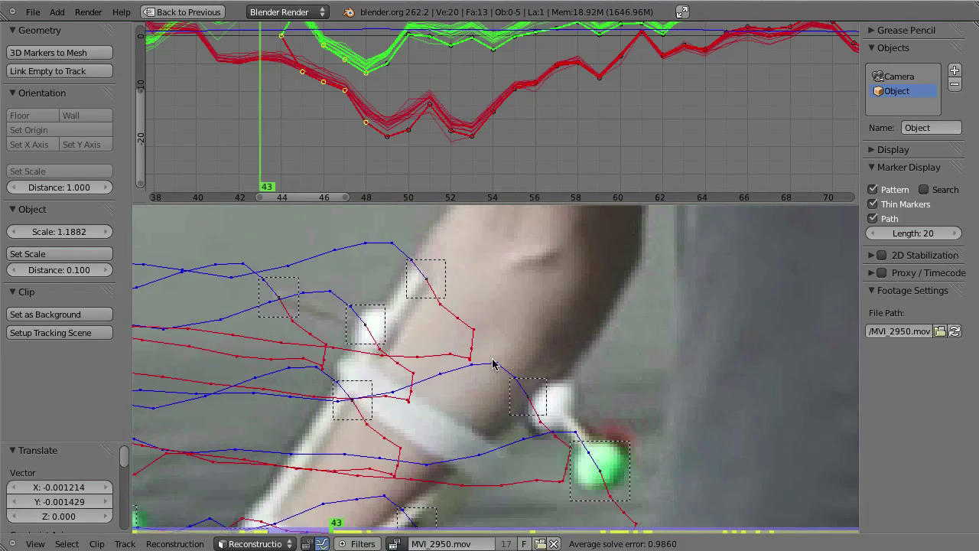
pyautogui.press('g')
pyautogui.click(454, 352)
pyautogui.moveTo(454, 352); pyautogui.dragTo(469, 310, button='middle')
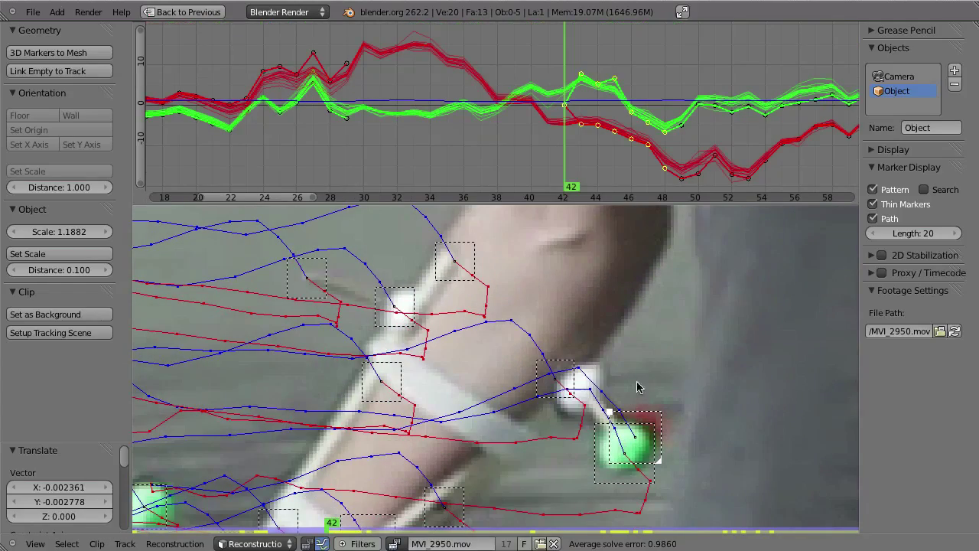
# Continue the red ball's track backwards by placing its marker from frame 41 to frame 38.
pyautogui.press('Left')
pyautogui.press('g')
pyautogui.click(633, 423)
pyautogui.press('Left')
pyautogui.press('Left')
pyautogui.press('Left')
pyautogui.press('g')
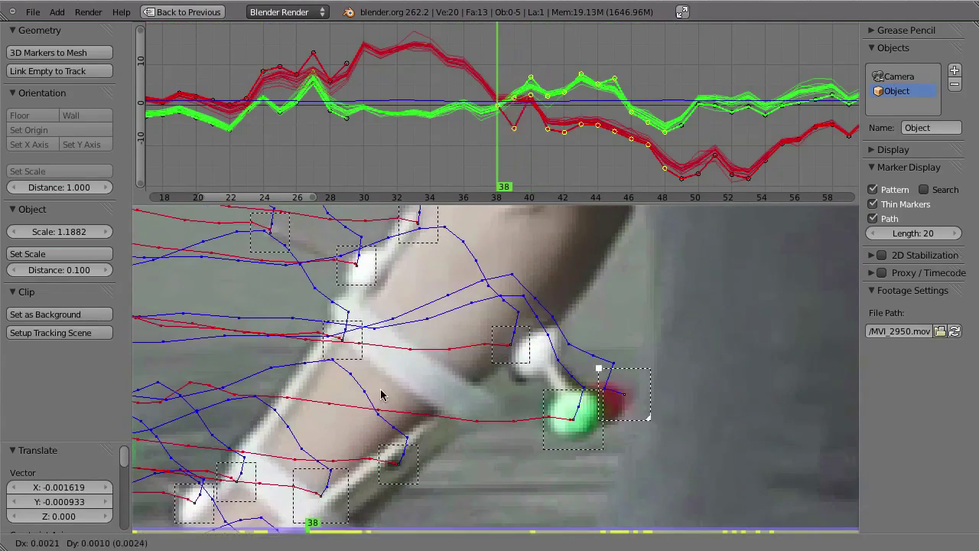
pyautogui.click(382, 393)
# Fill the remaining gap in the red ball's track by placing its marker from frame 37 back to frame 30.
pyautogui.press('Left')
pyautogui.press('Left')
pyautogui.press('Left')
pyautogui.press('g')
pyautogui.click(423, 418)
pyautogui.press('Left')
pyautogui.press('Left')
pyautogui.press('g')
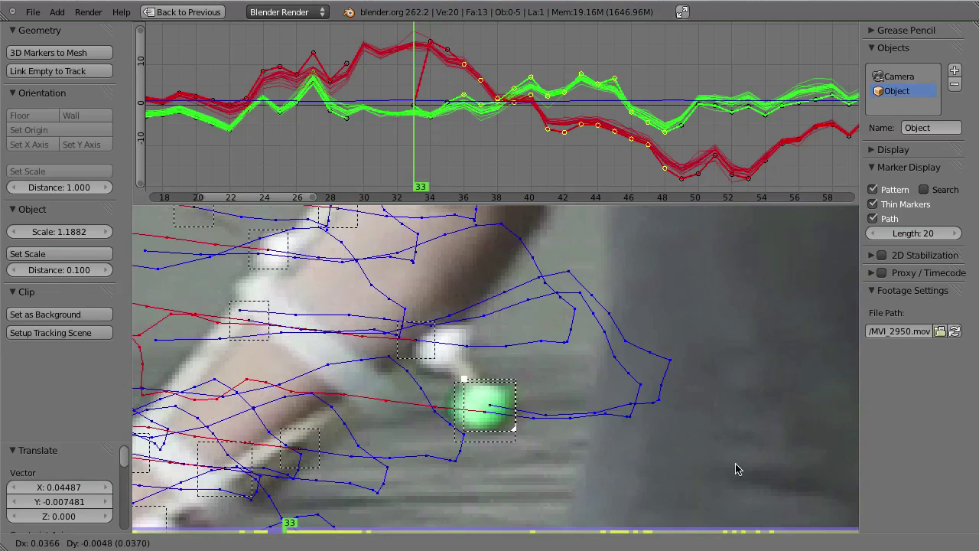
pyautogui.click(735, 465)
pyautogui.press('Left')
pyautogui.press('Left')
pyautogui.press('Left')
# Solve the object's motion again, and play the animation in the full layout to check the reconstructed points.
pyautogui.press('a')
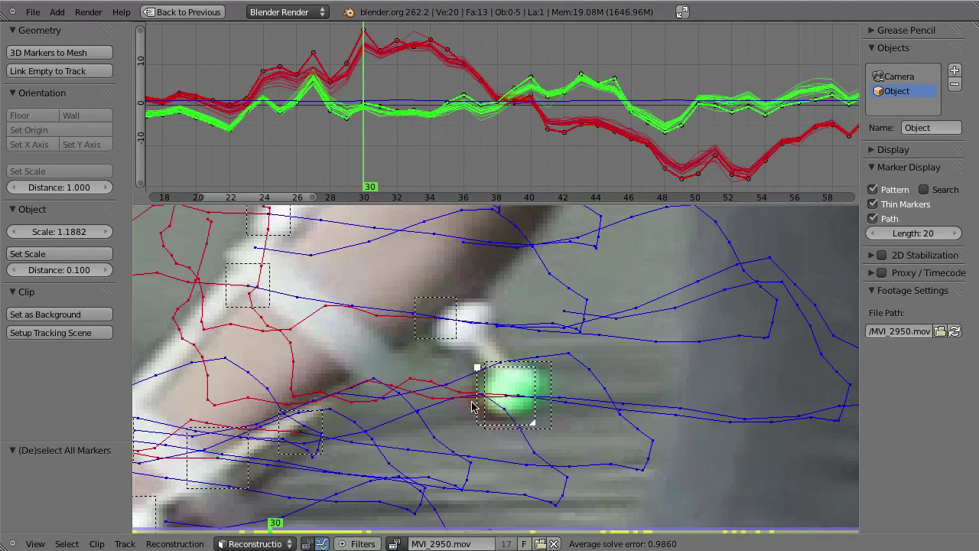
pyautogui.hotkey('shift', 's')
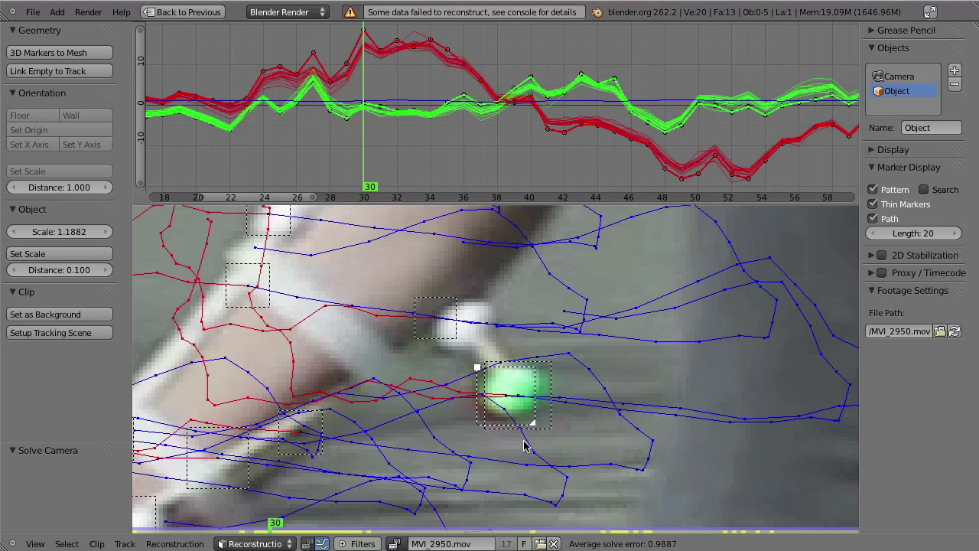
pyautogui.hotkey('ctrl', 'Up')
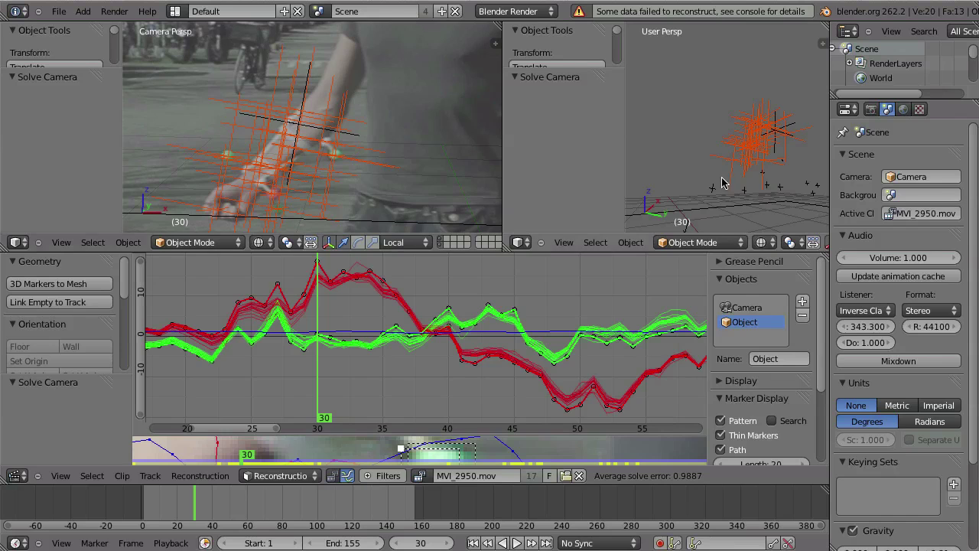
pyautogui.hotkey('alt', 'a')
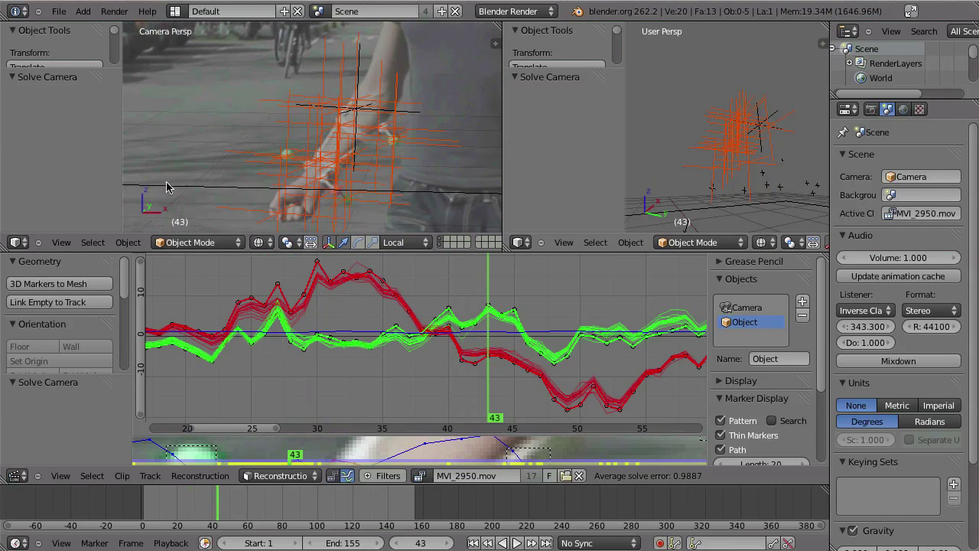
# Unlock all of the object's tracks in the maximized clip editor and deselect them.
pyautogui.hotkey('ctrl', 'Up')
pyautogui.press('a')
pyautogui.press('a')
pyautogui.hotkey('alt', 'l')
pyautogui.press('a')
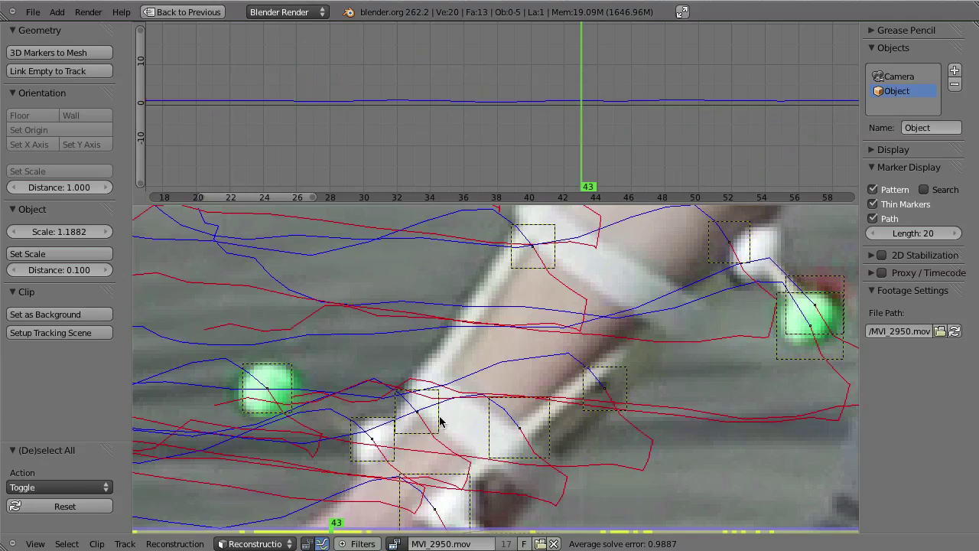
# Reveal the hidden cube in the 3D scene, and play the animation in the maximized camera view to check its motion.
pyautogui.hotkey('ctrl', 'Up')
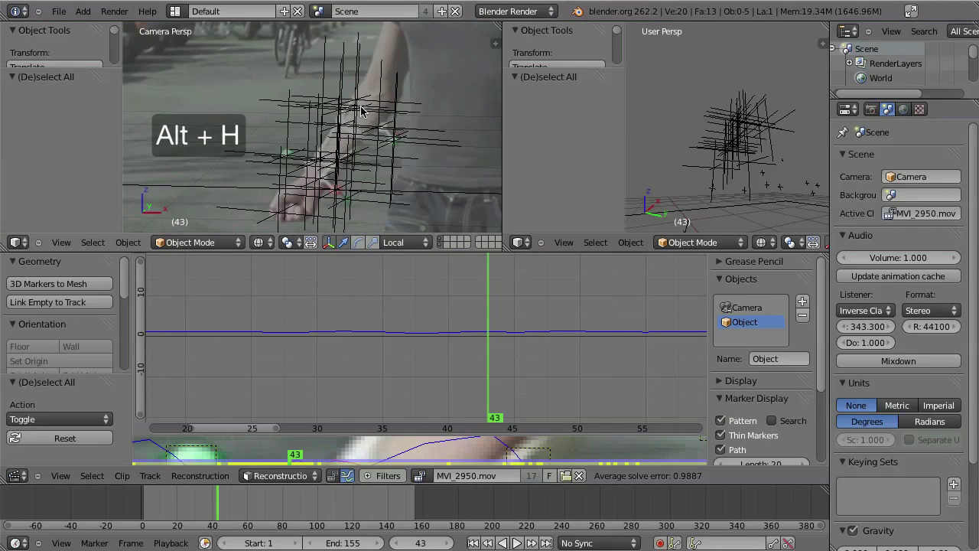
pyautogui.hotkey('alt', 'h')
pyautogui.hotkey('alt', 'a')
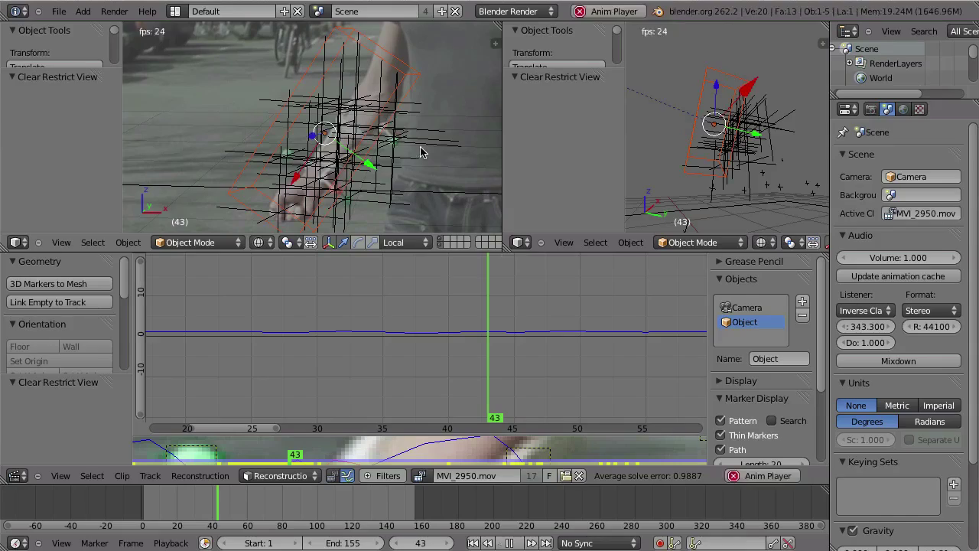
pyautogui.press('space')
pyautogui.press('Escape')
pyautogui.hotkey('shift', 'space')
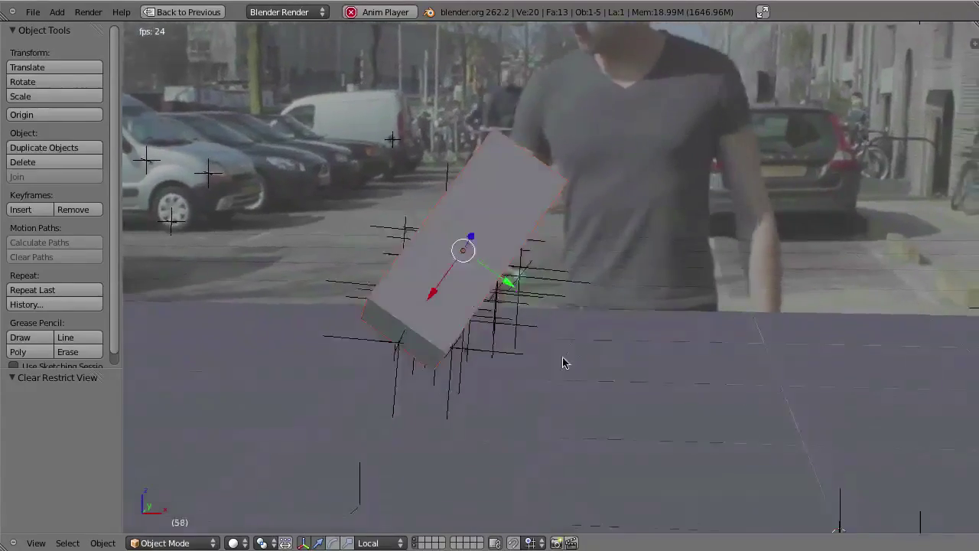
pyautogui.hotkey('alt', 'a')
# Move the cube a little along its local Z axis, and check its position from the camera view.
pyautogui.moveTo(586, 372); pyautogui.dragTo(570, 290, button='middle')
pyautogui.moveTo(622, 245); pyautogui.dragTo(581, 259)
pyautogui.moveTo(563, 271); pyautogui.dragTo(459, 207, button='middle')
pyautogui.press('KP_0')
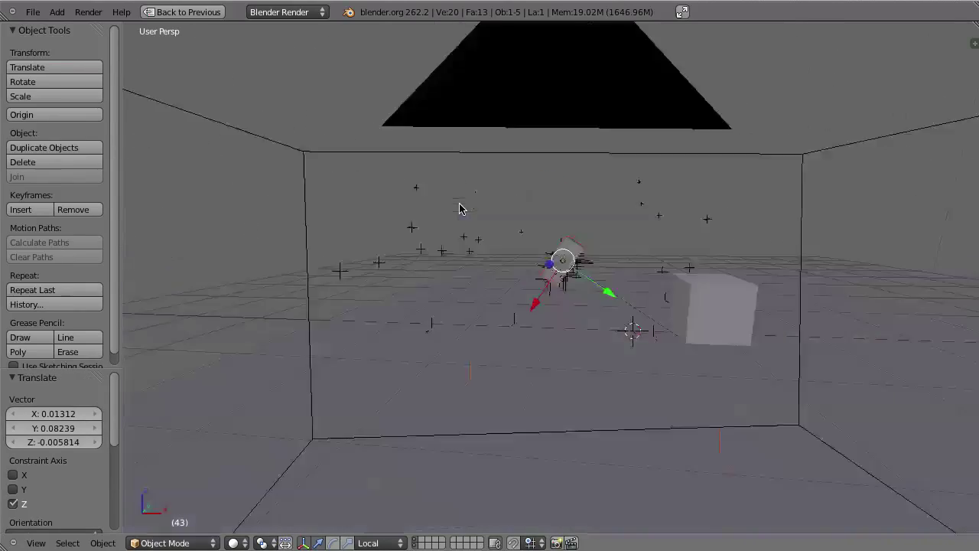
pyautogui.moveTo(618, 303); pyautogui.dragTo(558, 329, button='middle')
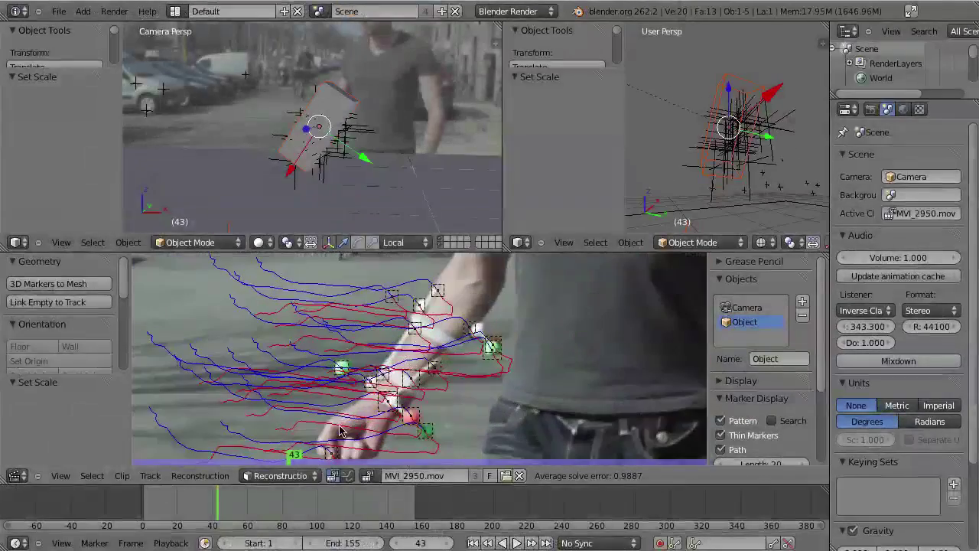
# Select two markers on the forearm and try to set the object's scale from them with a distance of 0.100.
pyautogui.rightClick(385, 374)
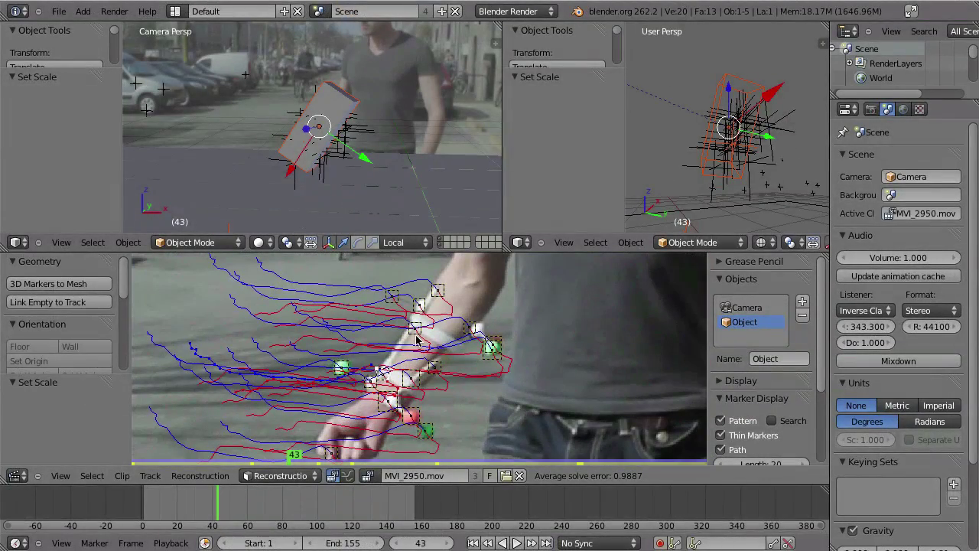
pyautogui.scroll(-8, 64, 352)
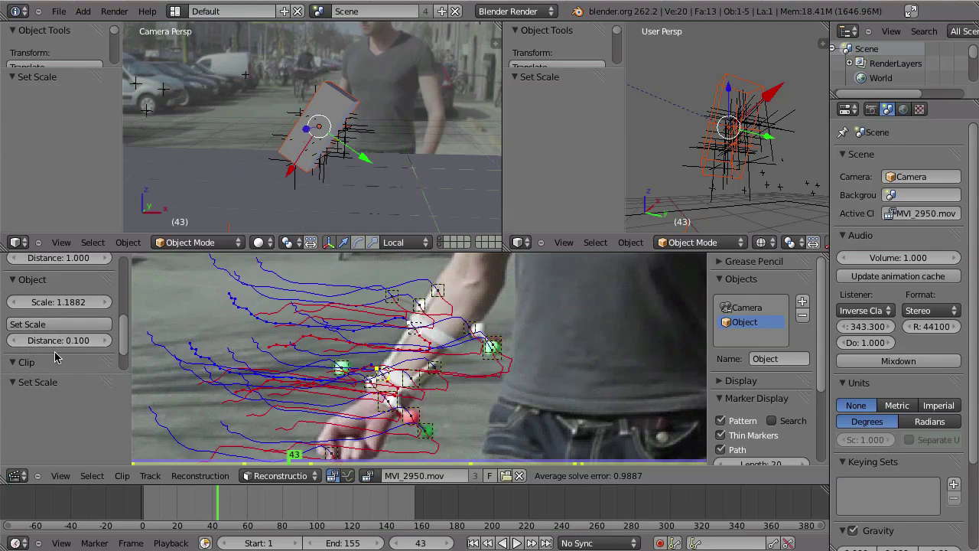
pyautogui.click(44, 325)
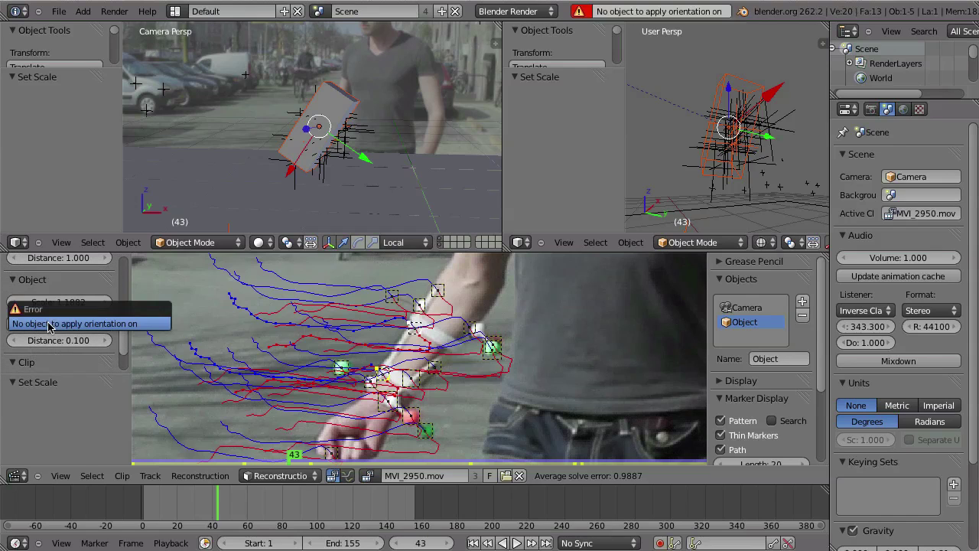
# Leave the camera view and select the scene camera in the 3D view.
pyautogui.moveTo(490, 147); pyautogui.dragTo(329, 137, button='middle')
pyautogui.scroll(-4, 283, 151)
pyautogui.scroll(4, 302, 184)
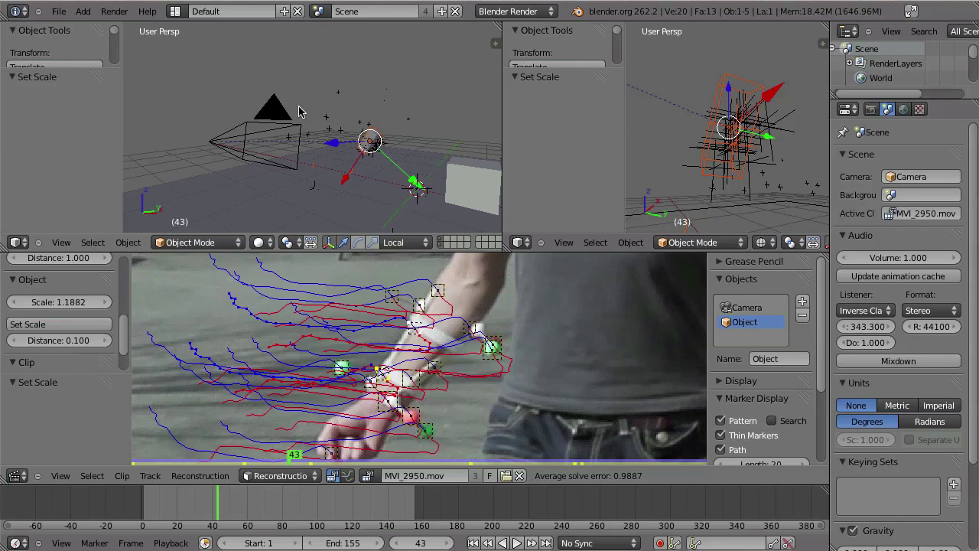
pyautogui.rightClick(270, 116)
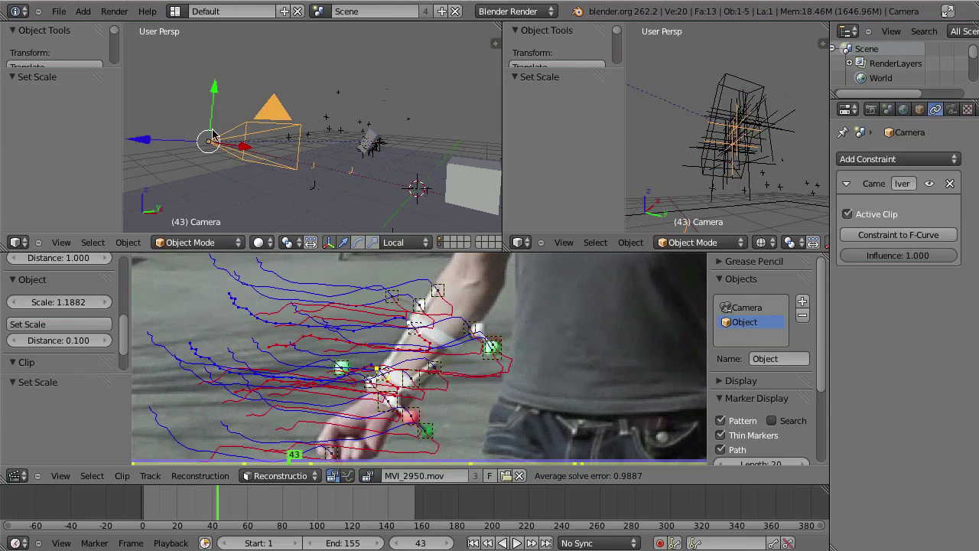
# Set the object's scale from the selected forearm markers with a distance of 0.100, and check the result in the 3D view.
pyautogui.click(55, 328)
pyautogui.moveTo(454, 204); pyautogui.dragTo(407, 191, button='middle')
pyautogui.moveTo(407, 192); pyautogui.dragTo(422, 186, button='middle')
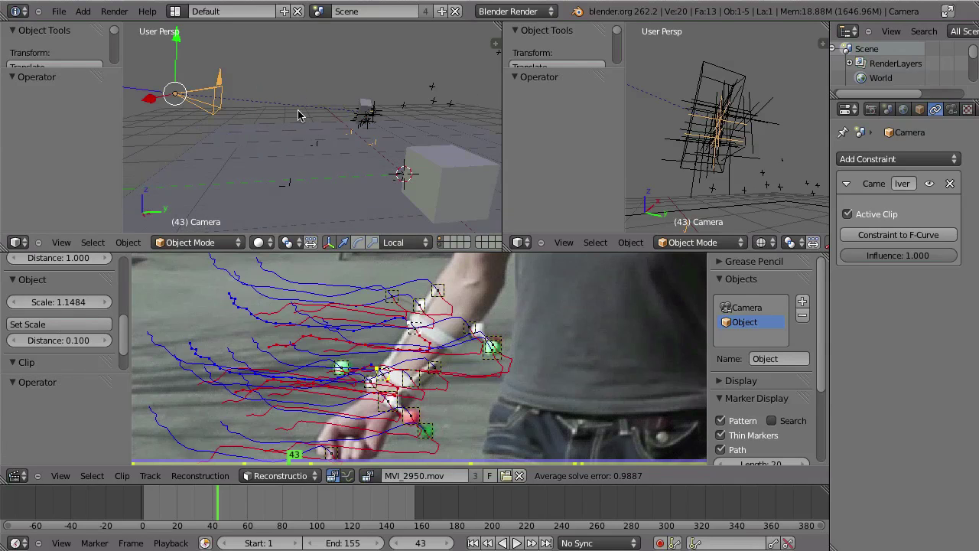
# Show the whole footage in the maximized clip editor and switch to the tracks of the Camera tracking object.
pyautogui.hotkey('ctrl', 'Up')
pyautogui.scroll(-4, 439, 351)
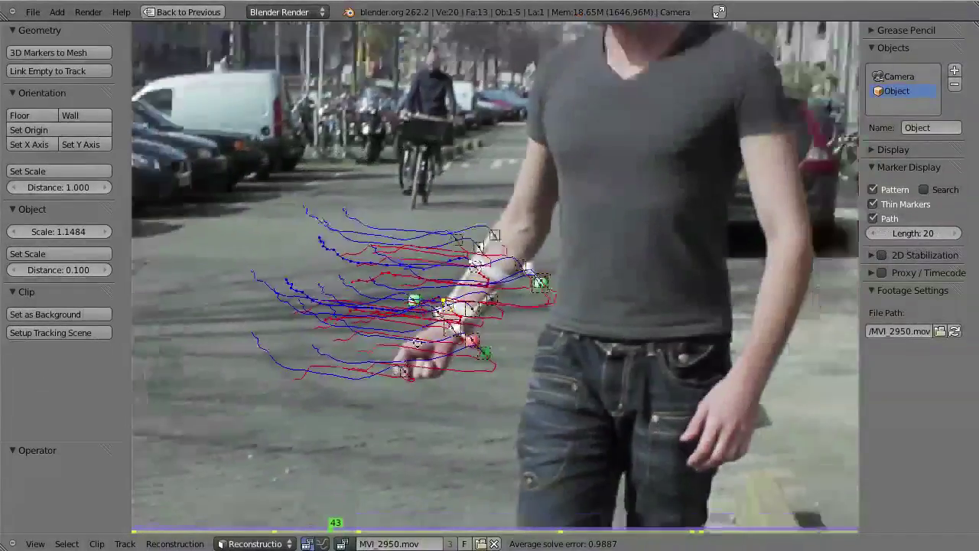
pyautogui.moveTo(439, 381)
pyautogui.mouseDown(button='middle')
pyautogui.moveTo(452, 322)
pyautogui.moveTo(427, 390)
pyautogui.mouseUp(button='middle')
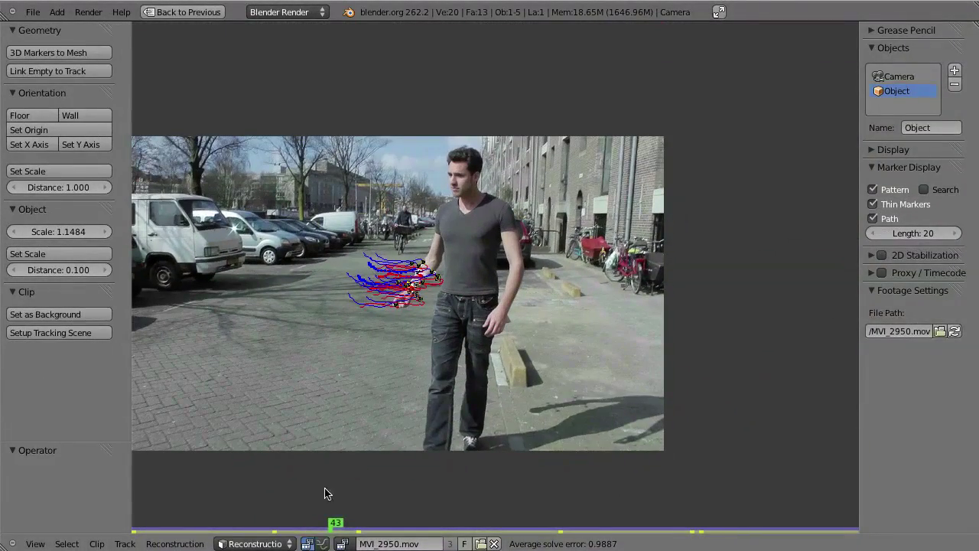
pyautogui.moveTo(327, 531)
pyautogui.mouseDown()
pyautogui.moveTo(578, 498)
pyautogui.moveTo(321, 509)
pyautogui.moveTo(335, 513)
pyautogui.mouseUp()
pyautogui.click(895, 76)
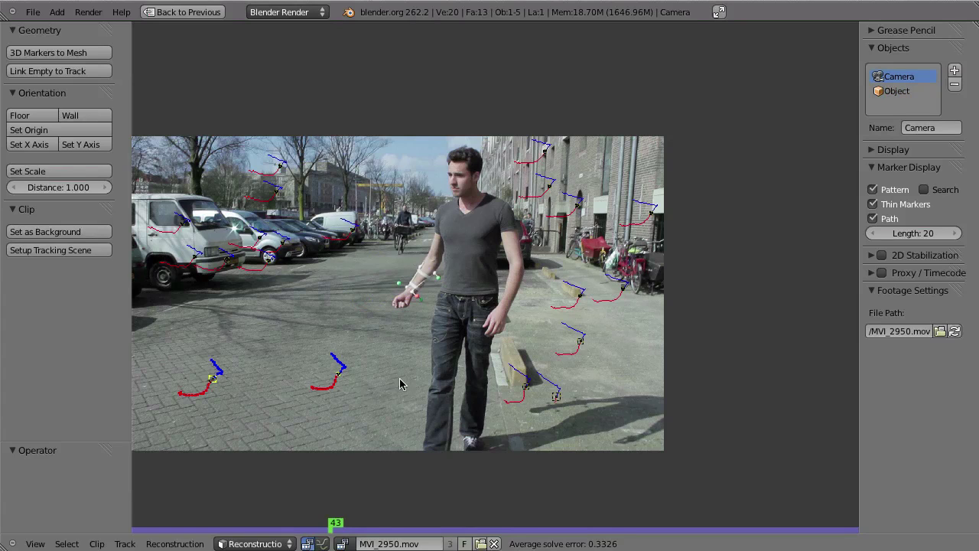
# Clear the marker selection, go to frame 68, and select camera tracking markers on the ground.
pyautogui.press('a')
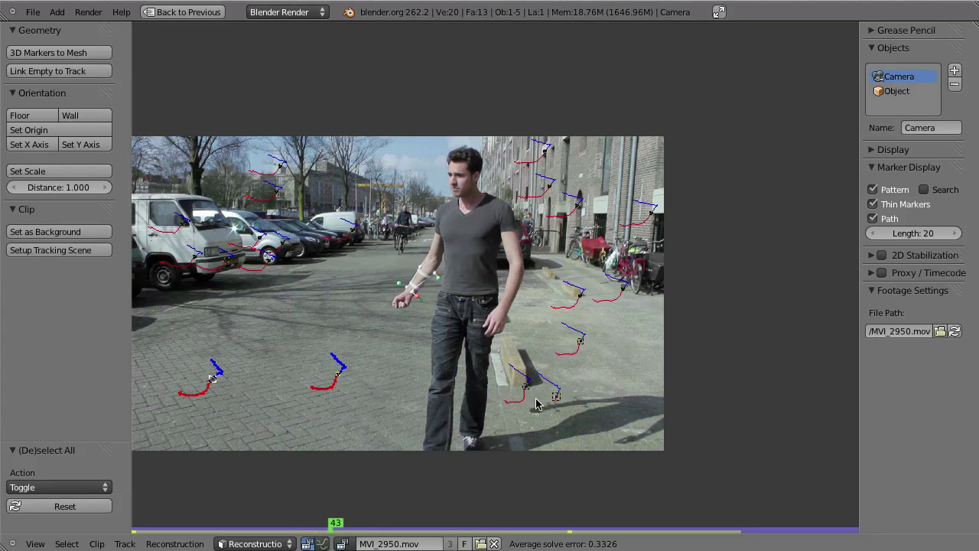
pyautogui.moveTo(345, 514); pyautogui.dragTo(453, 522)
pyautogui.keyDown('shift'); pyautogui.click(263, 421); pyautogui.keyUp('shift')
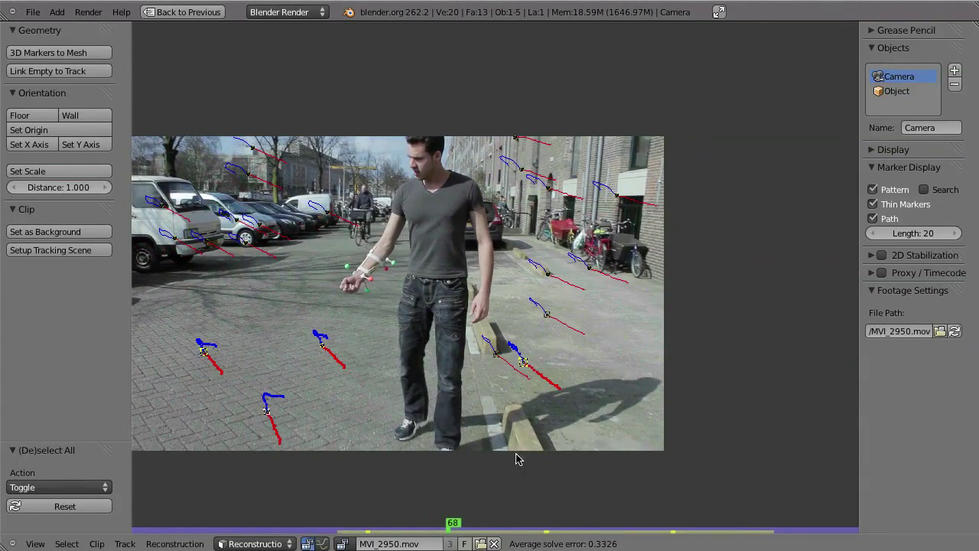
# Maximize the 3D view, go back to frame 63, and examine how the camera, cube and arm markers are placed.
pyautogui.hotkey('ctrl', 'Up')
pyautogui.hotkey('ctrl', 'Up')
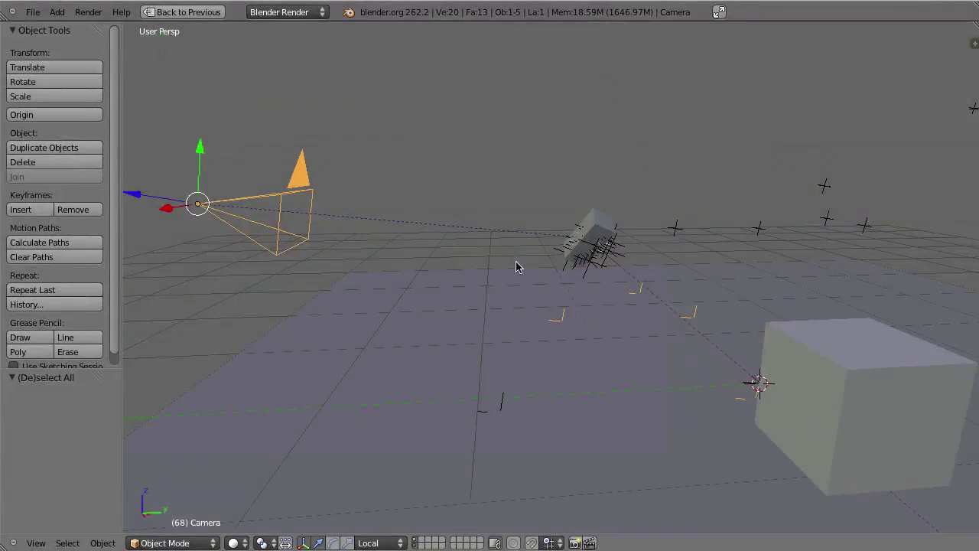
pyautogui.moveTo(589, 314); pyautogui.dragTo(533, 289, button='middle')
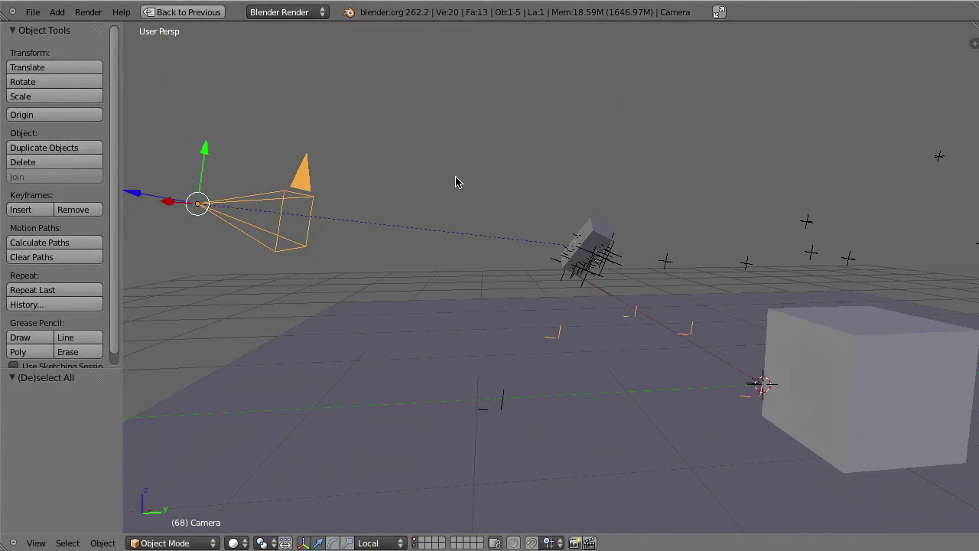
pyautogui.press('Left')
pyautogui.press('Left')
pyautogui.press('Left')
pyautogui.press('Left')
pyautogui.press('Left')
pyautogui.moveTo(455, 181); pyautogui.dragTo(455, 308, button='middle')
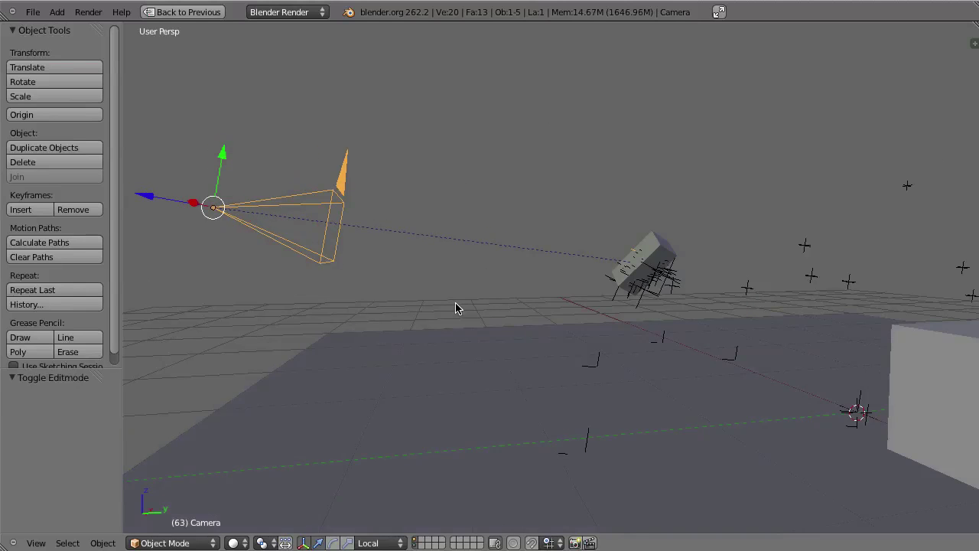
# Select the arm's cube, show it in wireframe through the camera, and play the animation to check how it follows the arm.
pyautogui.rightClick(658, 272)
pyautogui.hotkey('ctrl', 'Up')
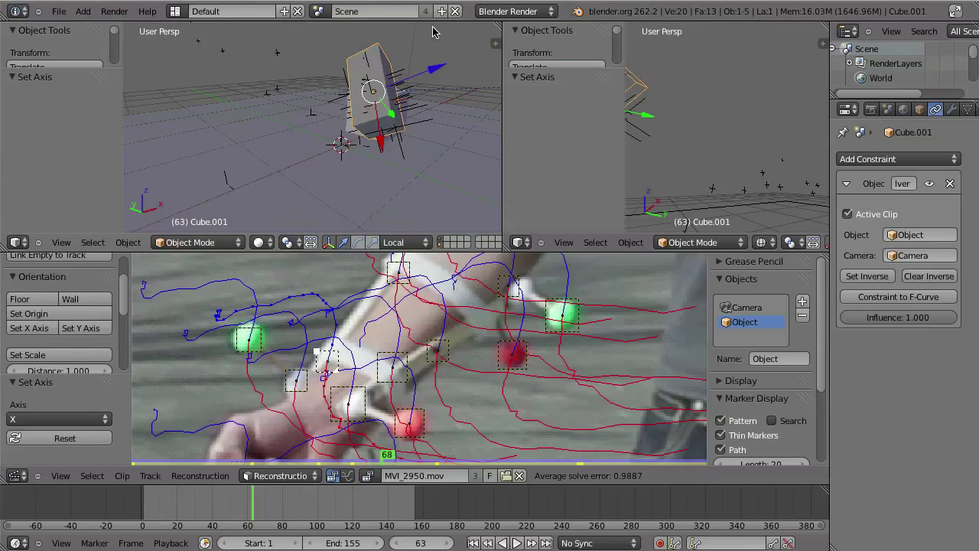
pyautogui.press('KP_0')
pyautogui.hotkey('ctrl', 'Up')
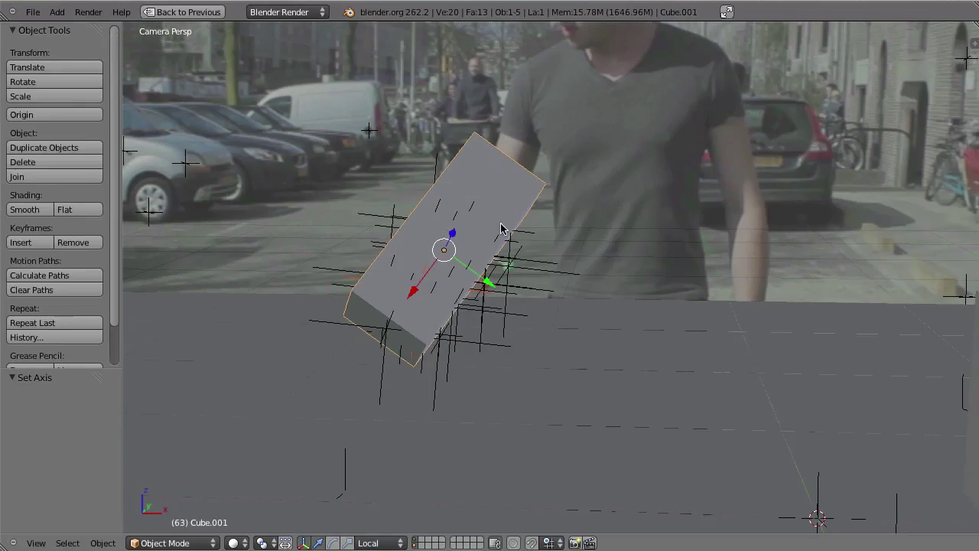
pyautogui.press('z')
pyautogui.hotkey('alt', 'a')
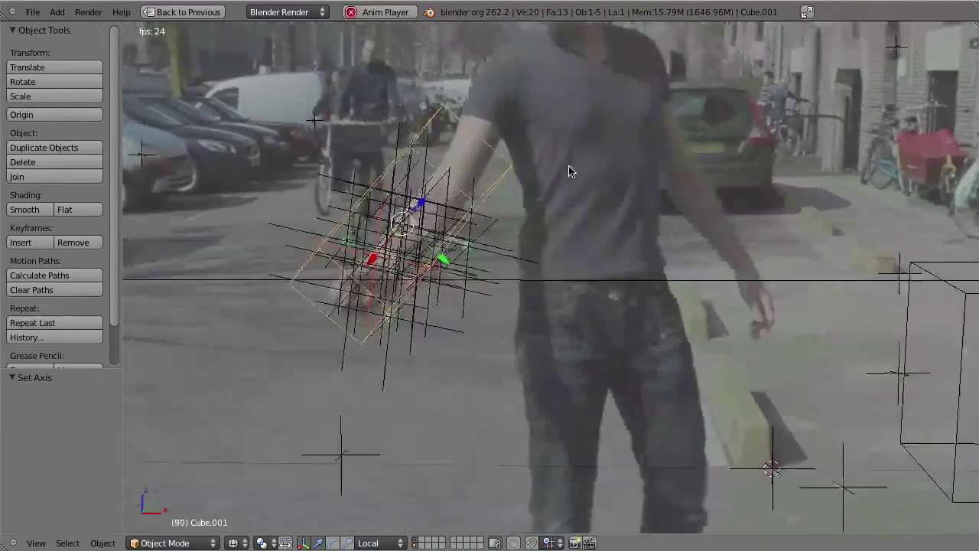
pyautogui.press('Escape')
# Shift the cube slightly along its local Y axis and rotate it about -5.2° to line it up with the arm markers.
pyautogui.moveTo(485, 283); pyautogui.dragTo(501, 283)
pyautogui.moveTo(485, 302); pyautogui.dragTo(593, 277, button='middle')
pyautogui.scroll(2, 448, 369)
pyautogui.moveTo(474, 308); pyautogui.dragTo(545, 301, button='middle')
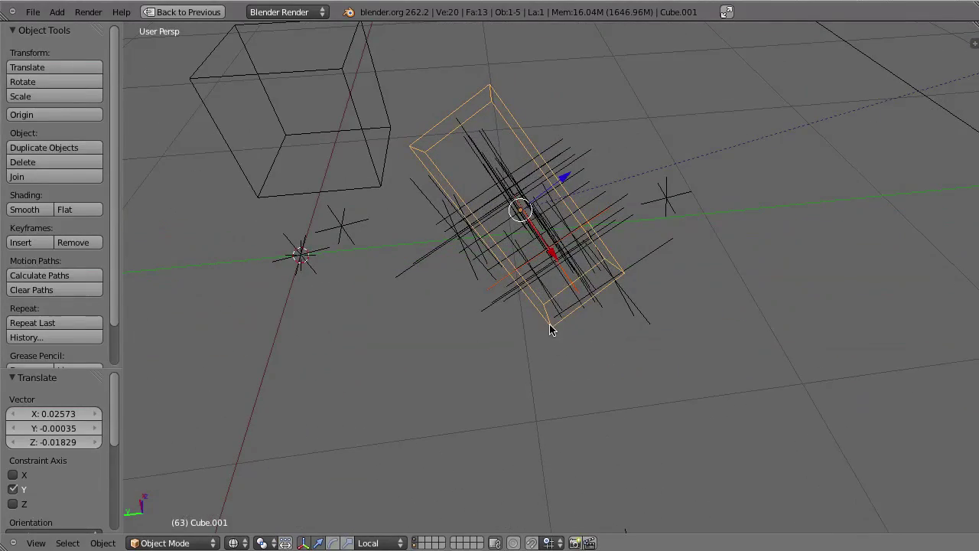
pyautogui.press('r')
pyautogui.click(330, 360)
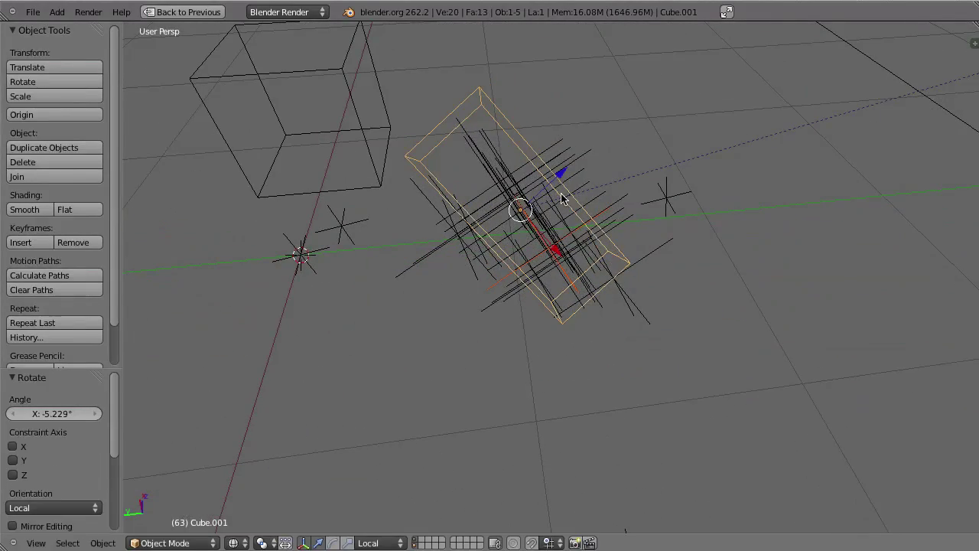
# Play the animation through the camera to check the cube's fit, and select the lowest marker at the hand.
pyautogui.press('KP_0')
pyautogui.hotkey('alt', 'a')
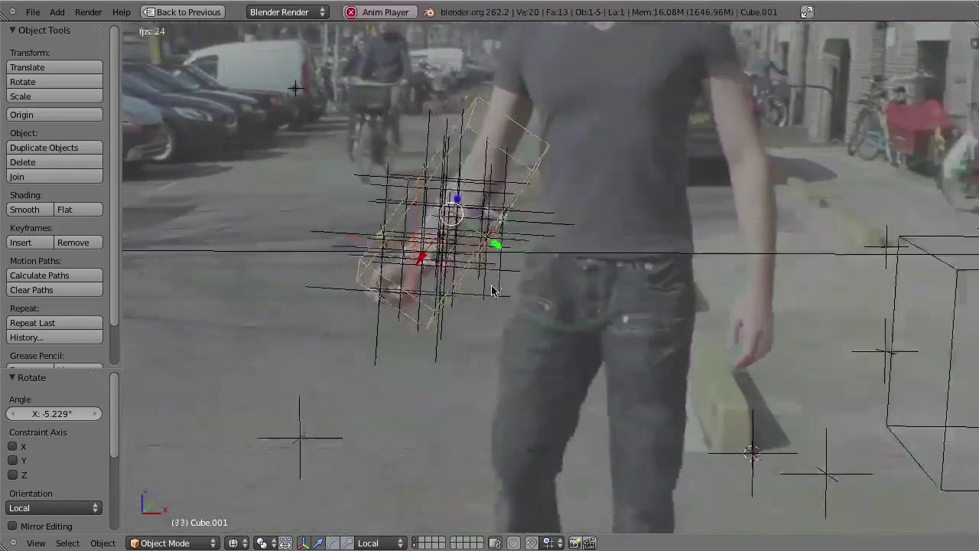
pyautogui.press('Escape')
pyautogui.rightClick(424, 388)
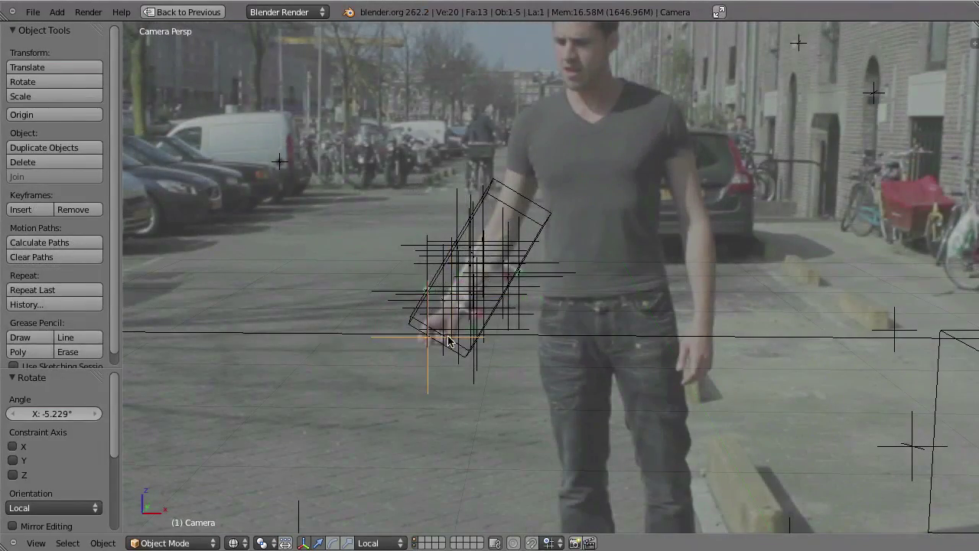
# Extend the cube past the hand marker by moving its hand-end face outward along the local X axis in Edit Mode.
pyautogui.press('KP_0')
pyautogui.moveTo(639, 285); pyautogui.dragTo(570, 170, button='middle')
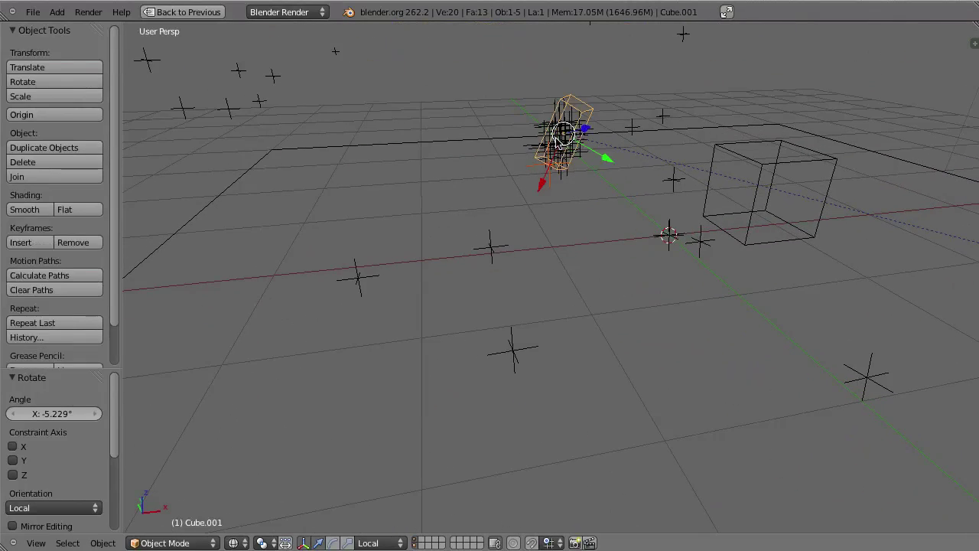
pyautogui.press('Tab')
pyautogui.rightClick(563, 175)
pyautogui.press('KP_Decimal')
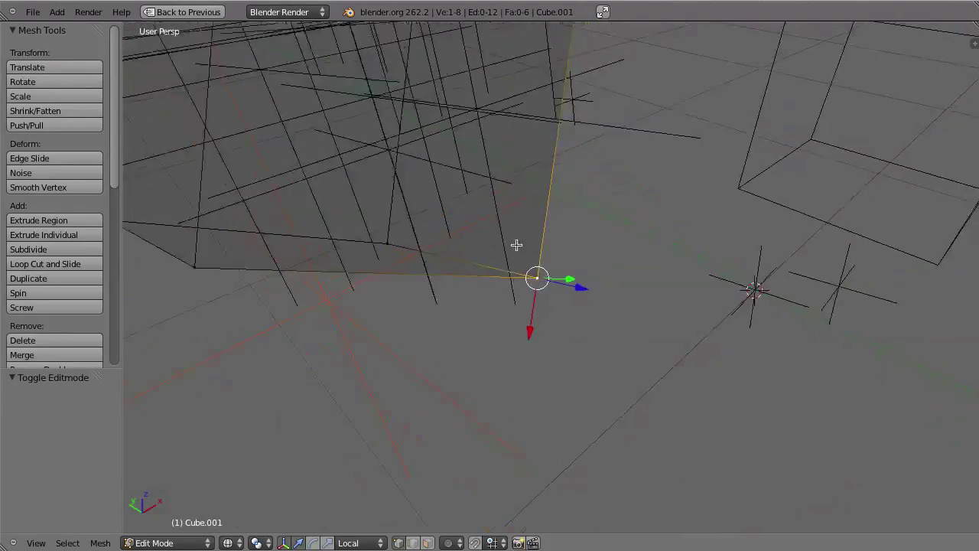
pyautogui.moveTo(516, 245); pyautogui.dragTo(499, 257, button='middle')
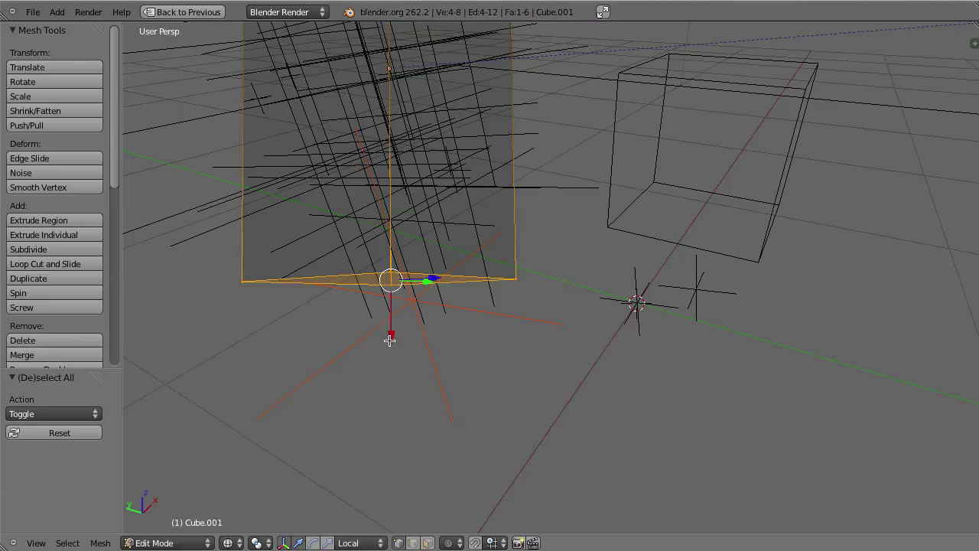
pyautogui.moveTo(524, 355); pyautogui.dragTo(427, 395, button='middle')
pyautogui.press('Tab')
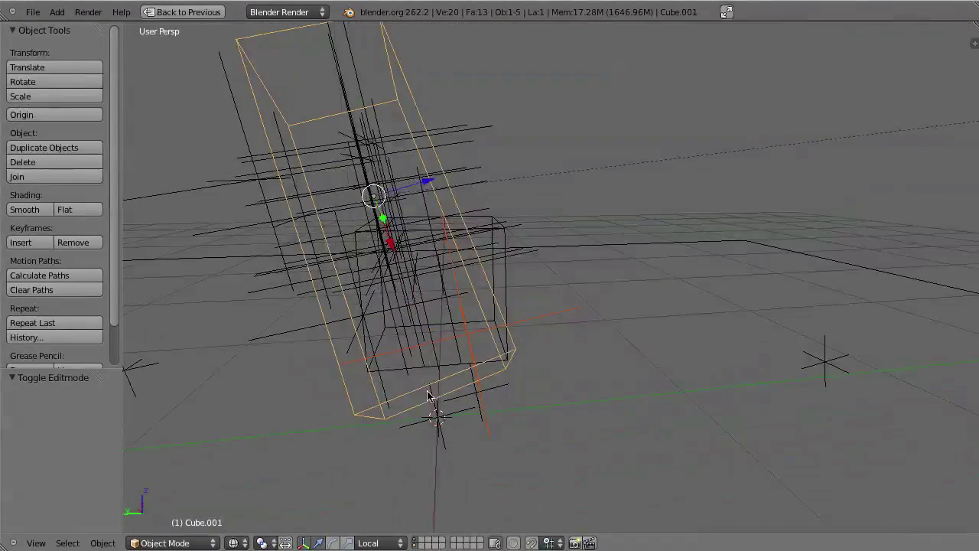
# Rotate the cube about -2.9° and play the animation through the camera to check the new alignment.
pyautogui.press('KP_0')
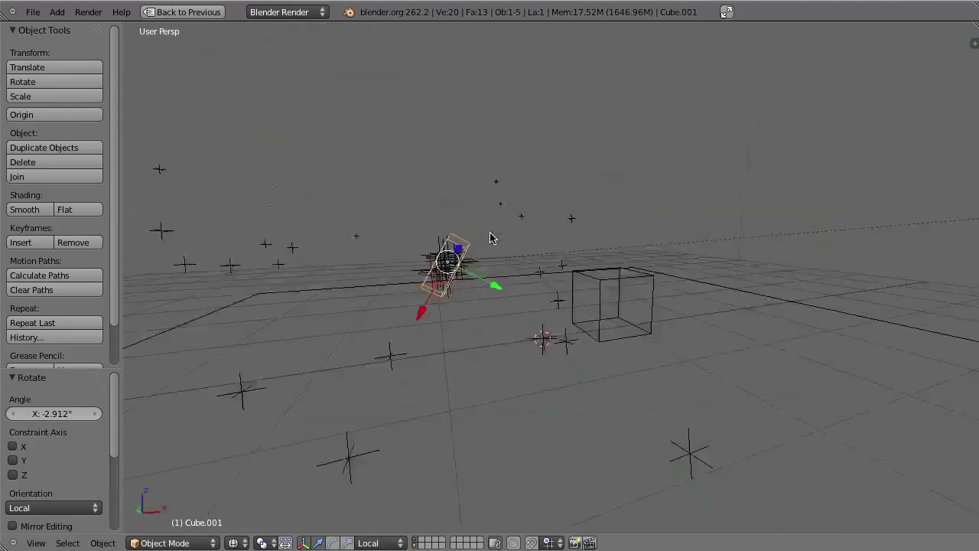
pyautogui.hotkey('alt', 'a')
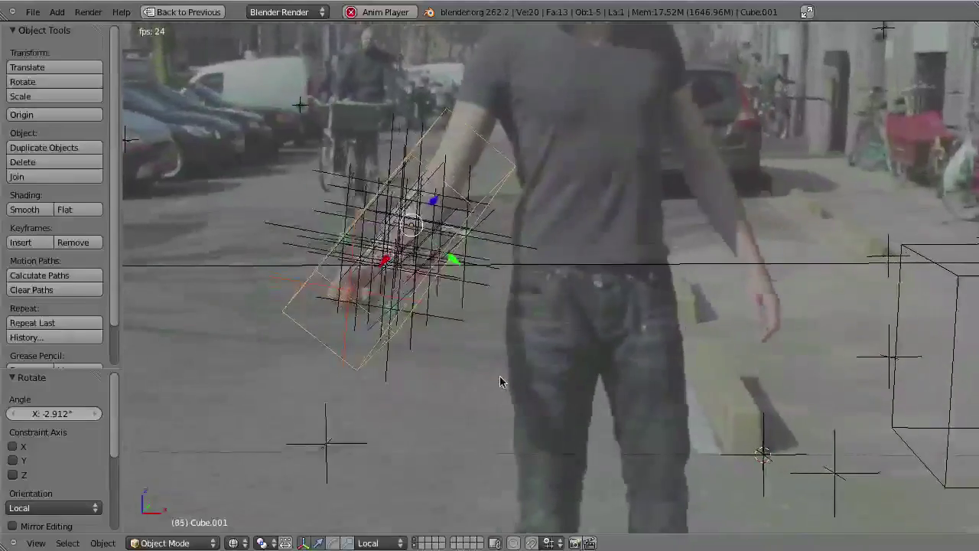
pyautogui.press('Escape')
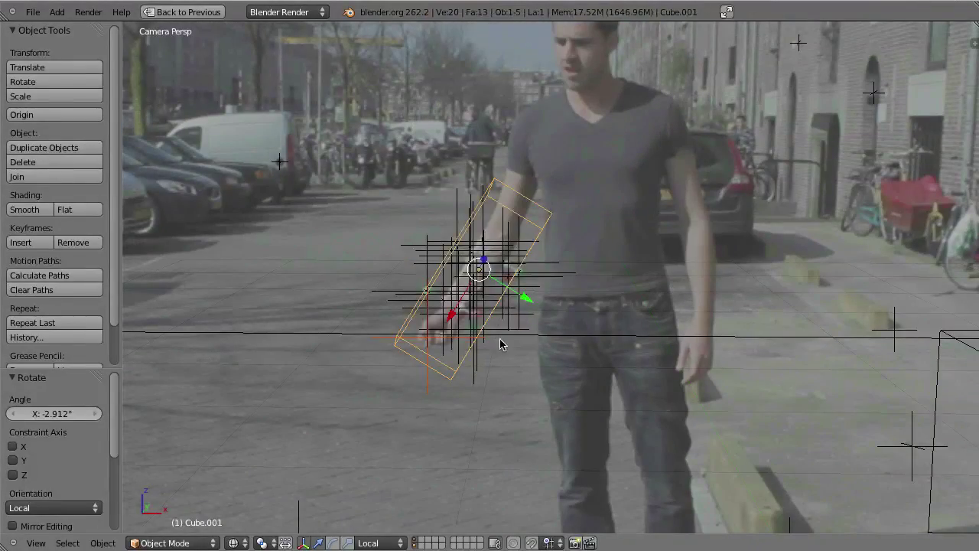
# Shorten the cube by moving its elbow-end face along the local X axis toward the hand, and play the animation.
pyautogui.press('Tab')
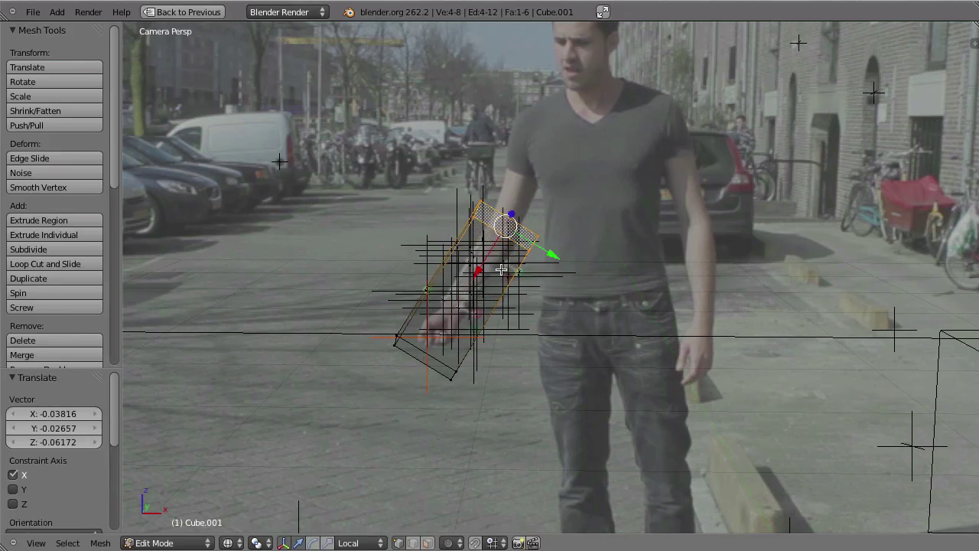
pyautogui.press('Tab')
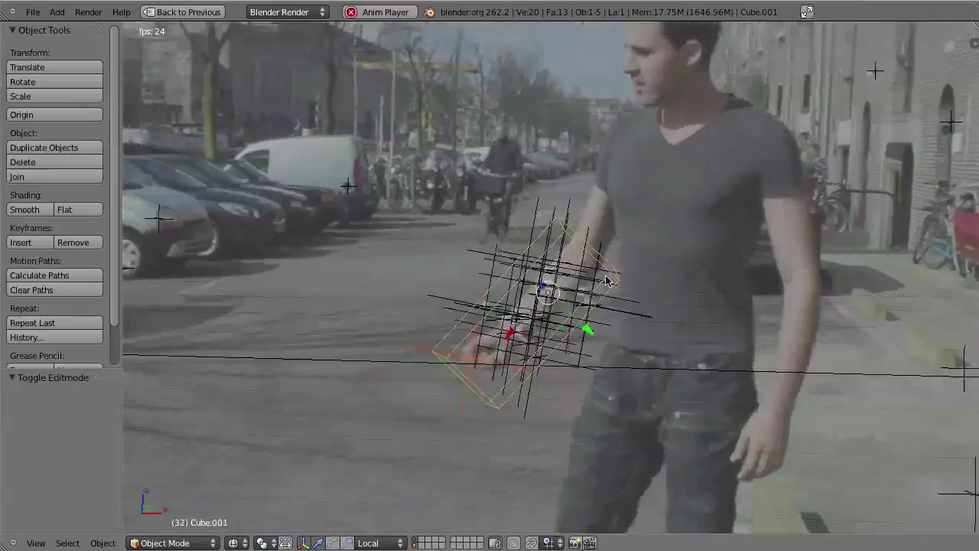